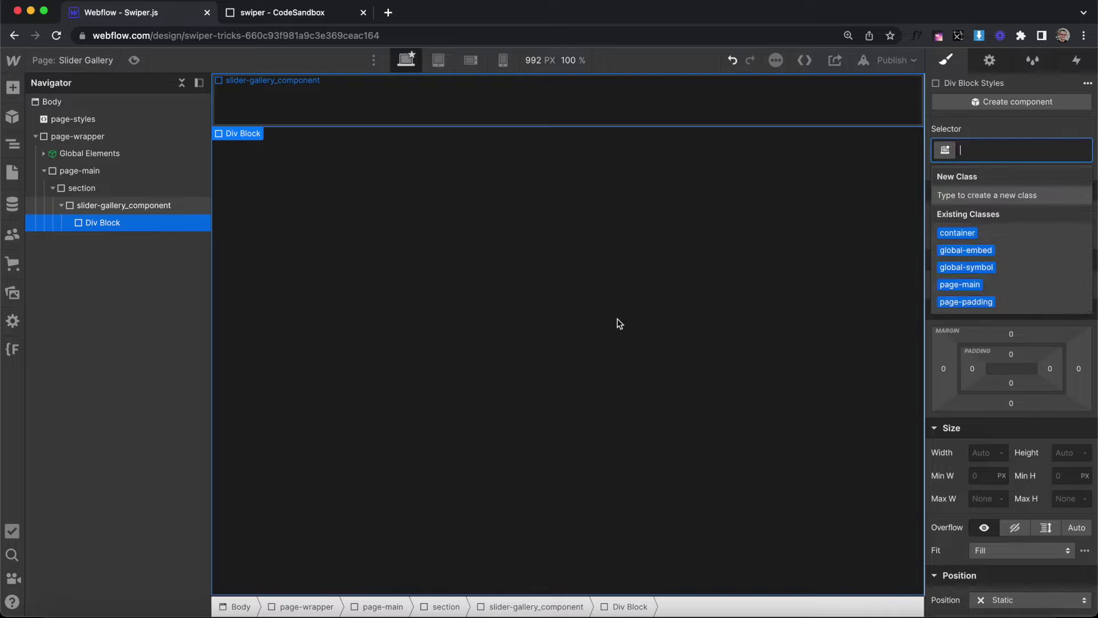
Give the new div the slider-bg_component class, 100% width and height, absolutely positioned
type("_co")
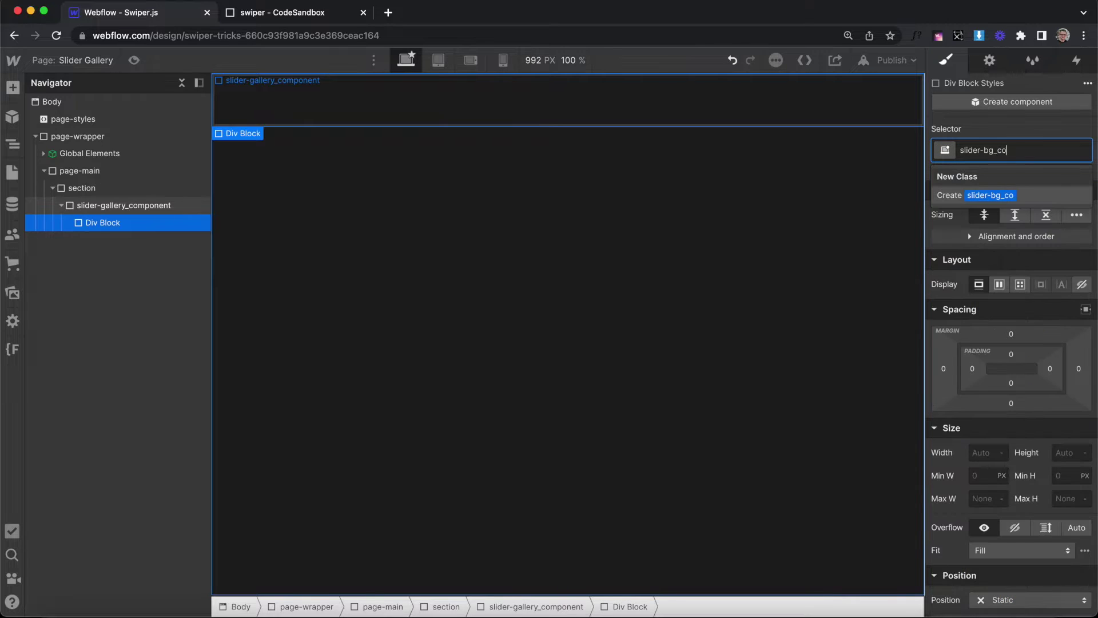
key("Return")
left_click(975, 455)
type("100%")
key("Tab")
type("100%")
scroll(1012, 400, "down", 3)
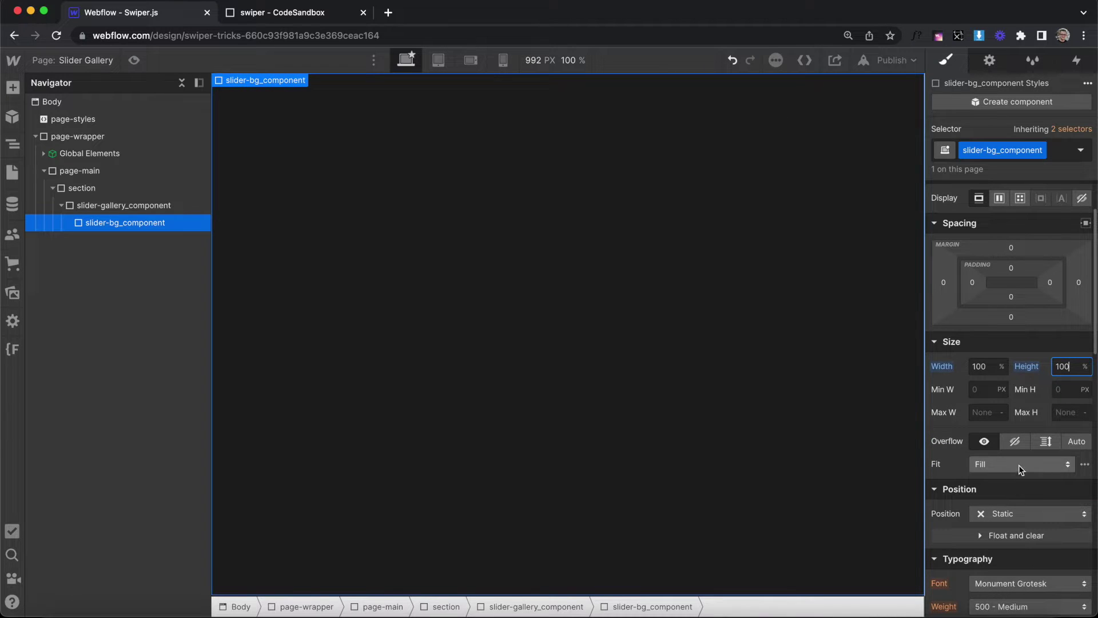
left_click(1017, 465)
left_click(943, 484)
left_click(1003, 513)
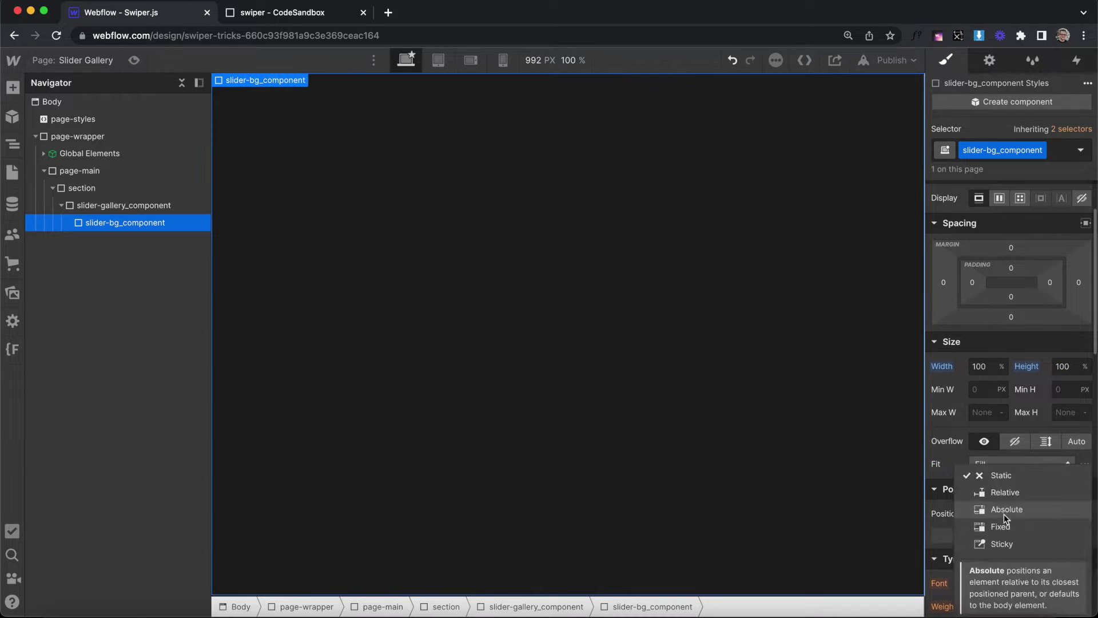
left_click(1006, 510)
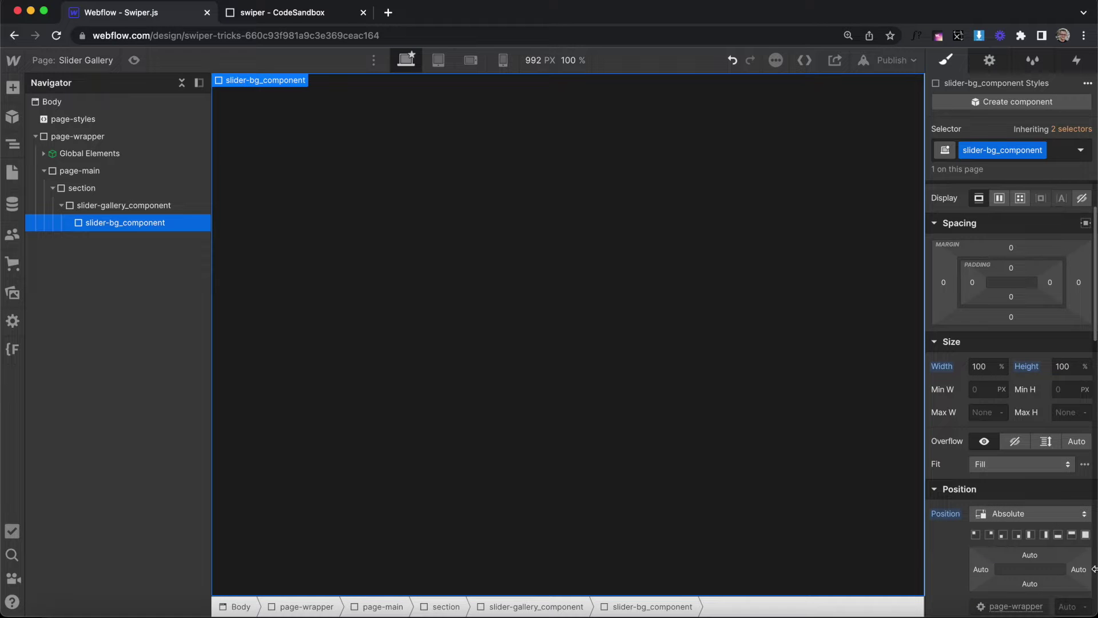
Set the parent slider-gallery_component's position to Relative
left_click(187, 205)
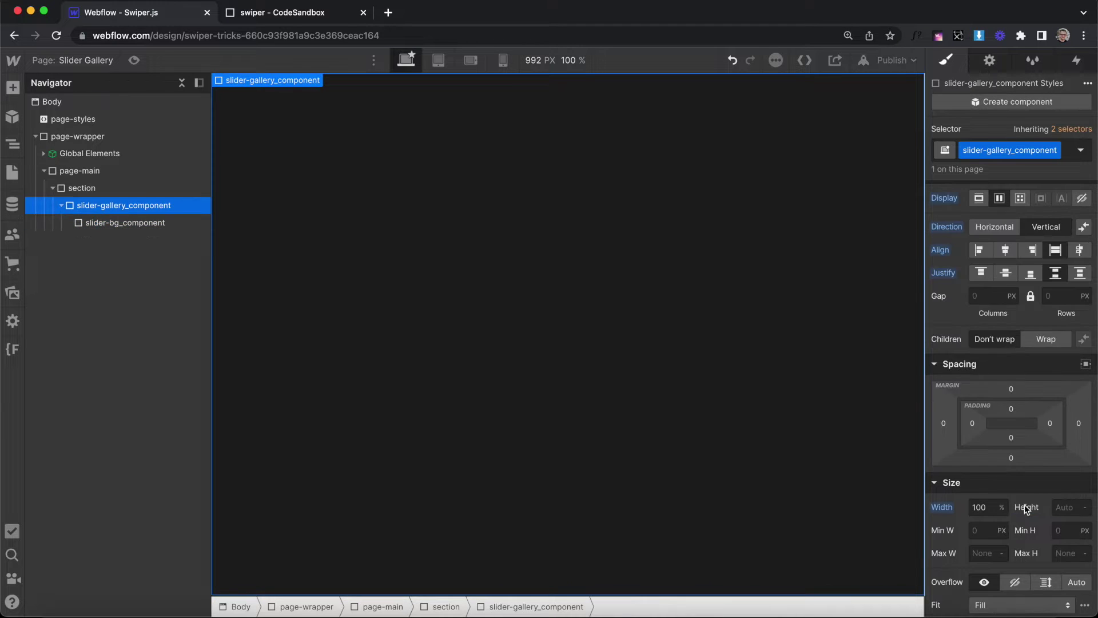
scroll(1024, 504, "down", 4)
left_click(1004, 545)
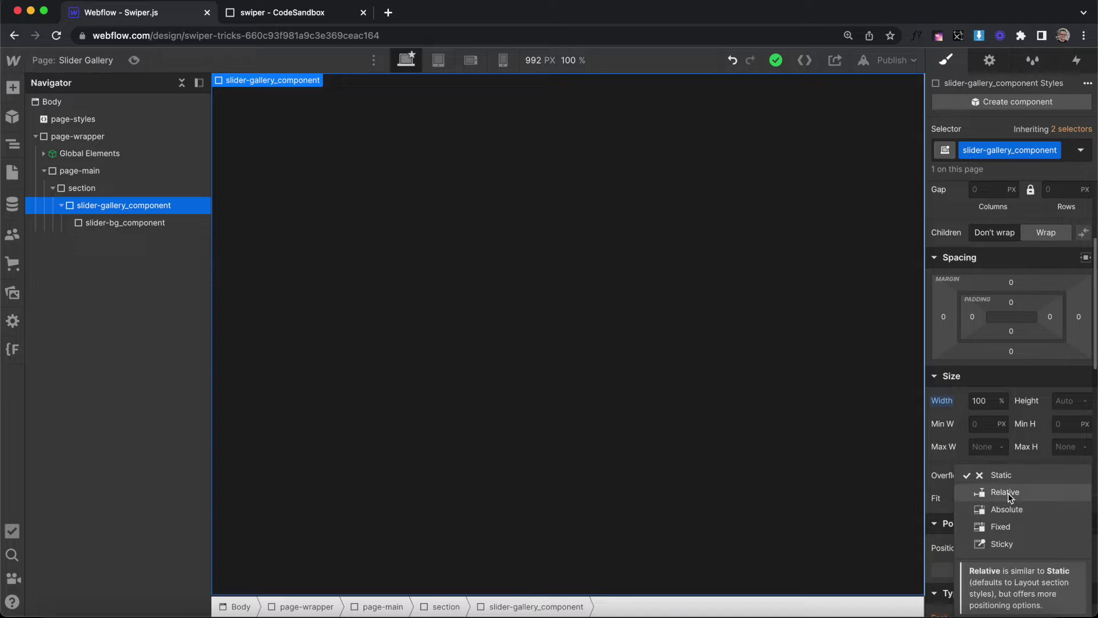
left_click(1008, 493)
left_click(159, 223)
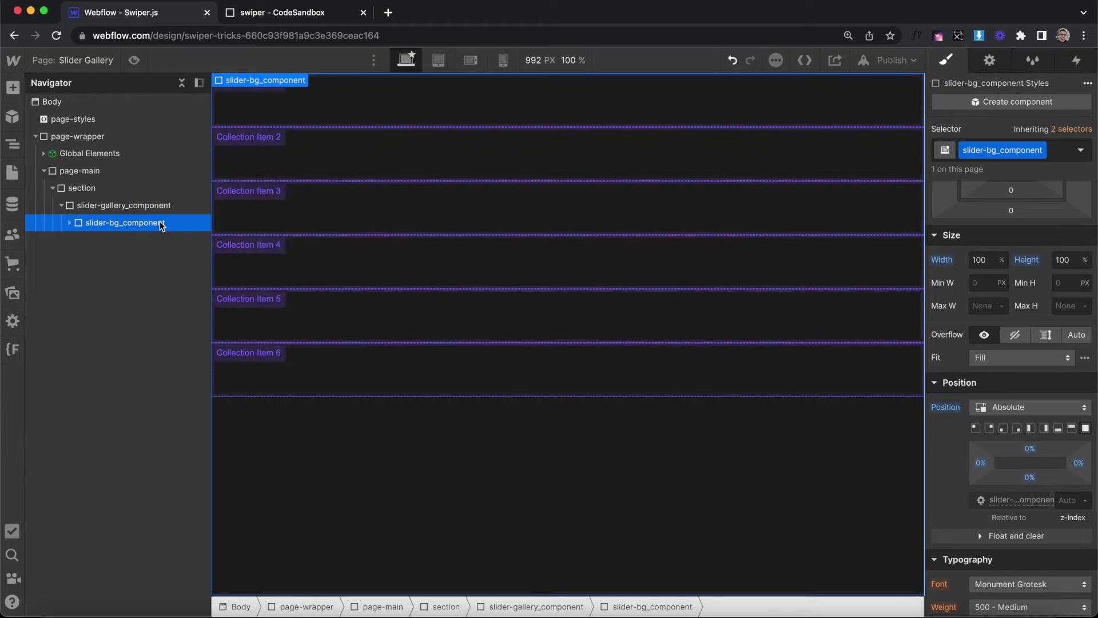
Add the is-slider-bg combo class to the background swiper with 100% width and height
key("Down")
key("Down")
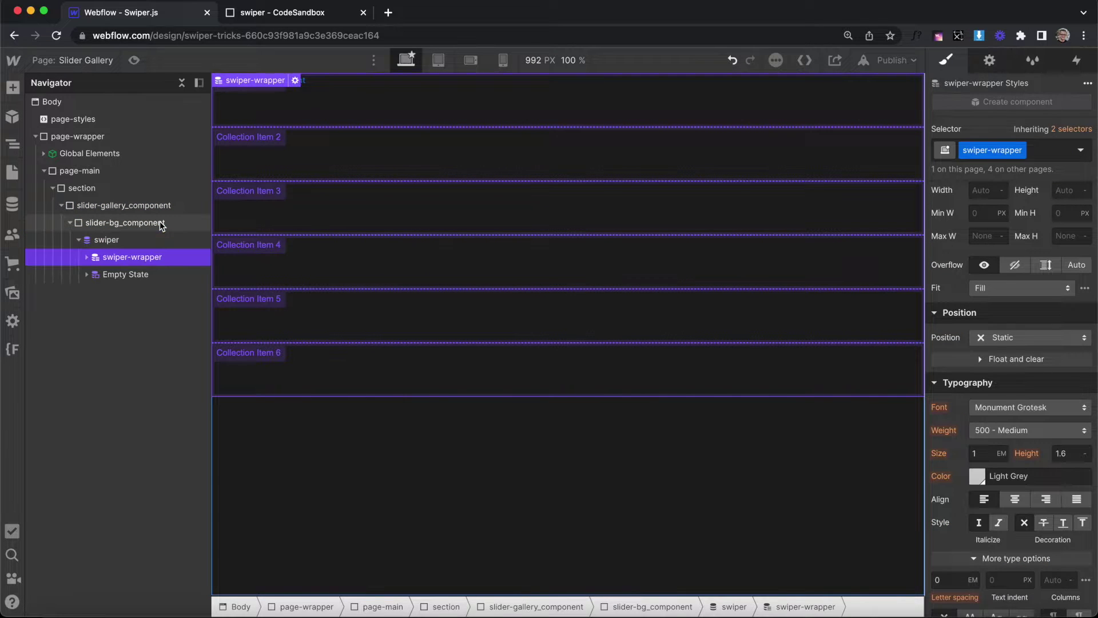
key("Down")
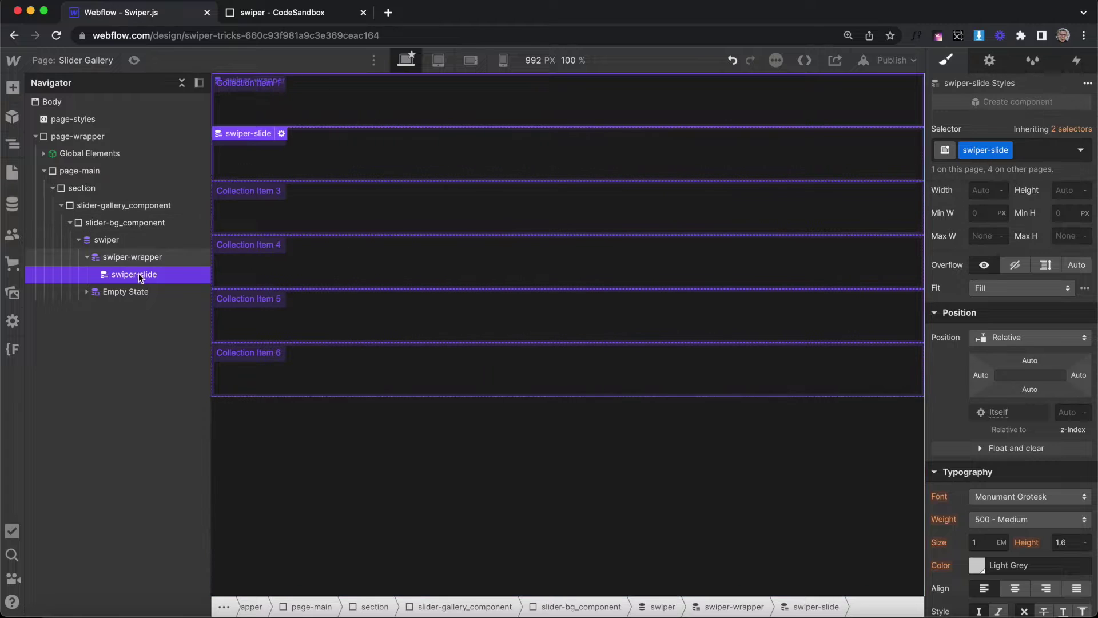
left_click(128, 240)
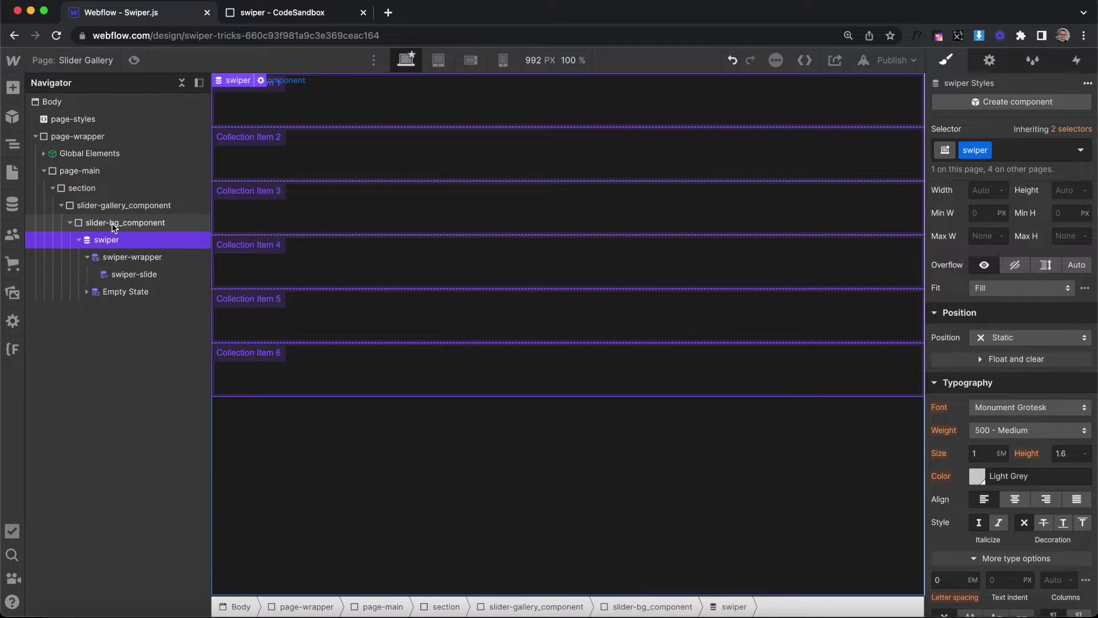
left_click(1022, 150)
type("is-slider")
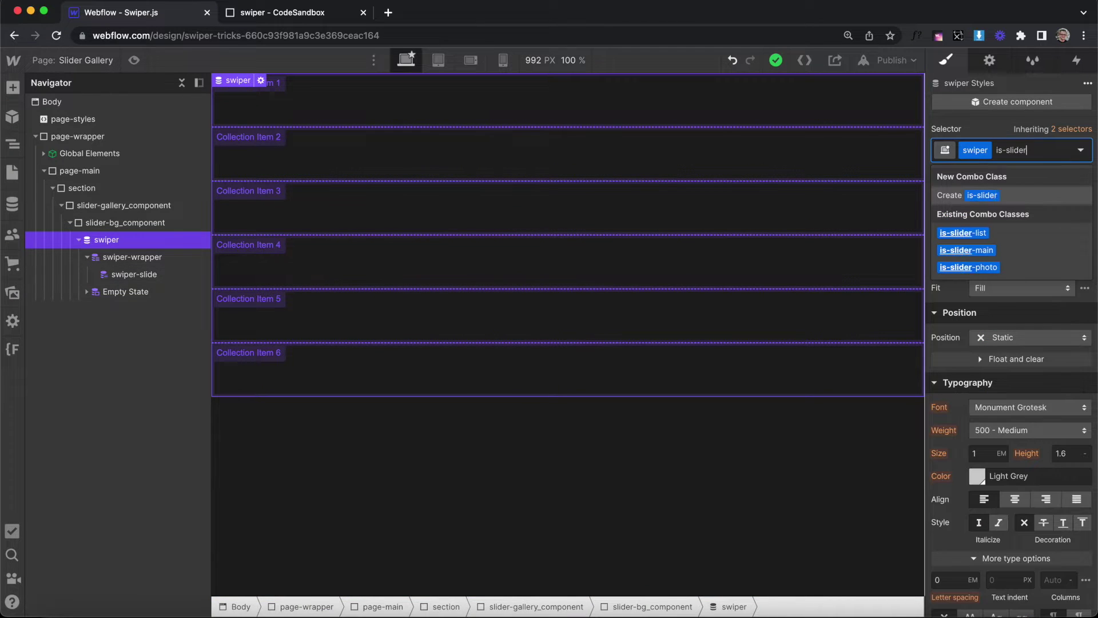
type("-bg")
key("Return")
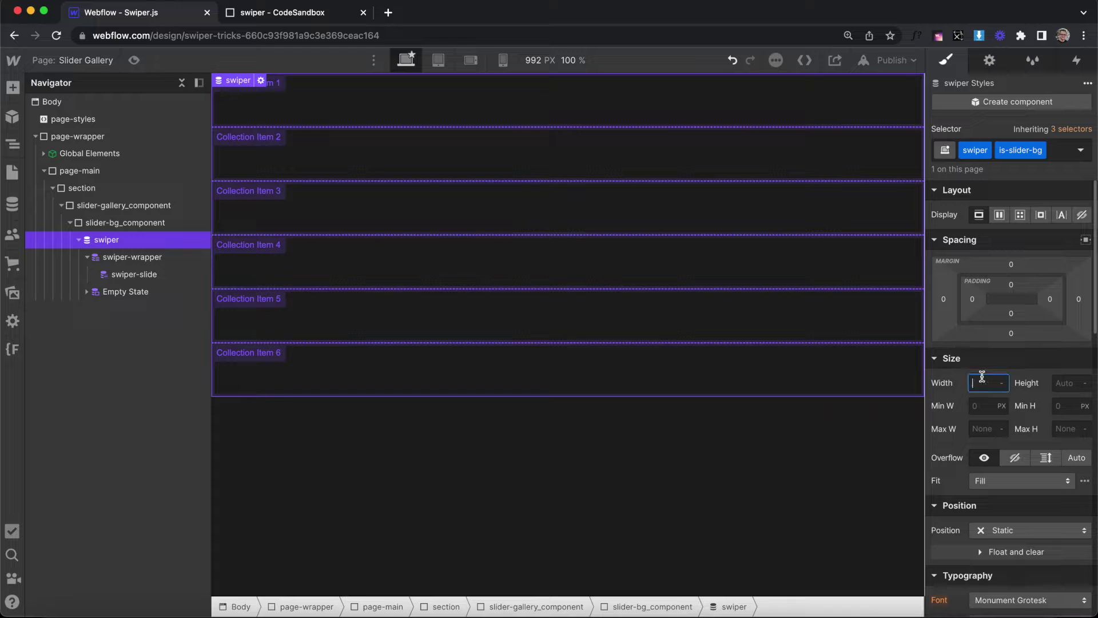
type("10")
left_click(1070, 380)
type("100%")
key("Return")
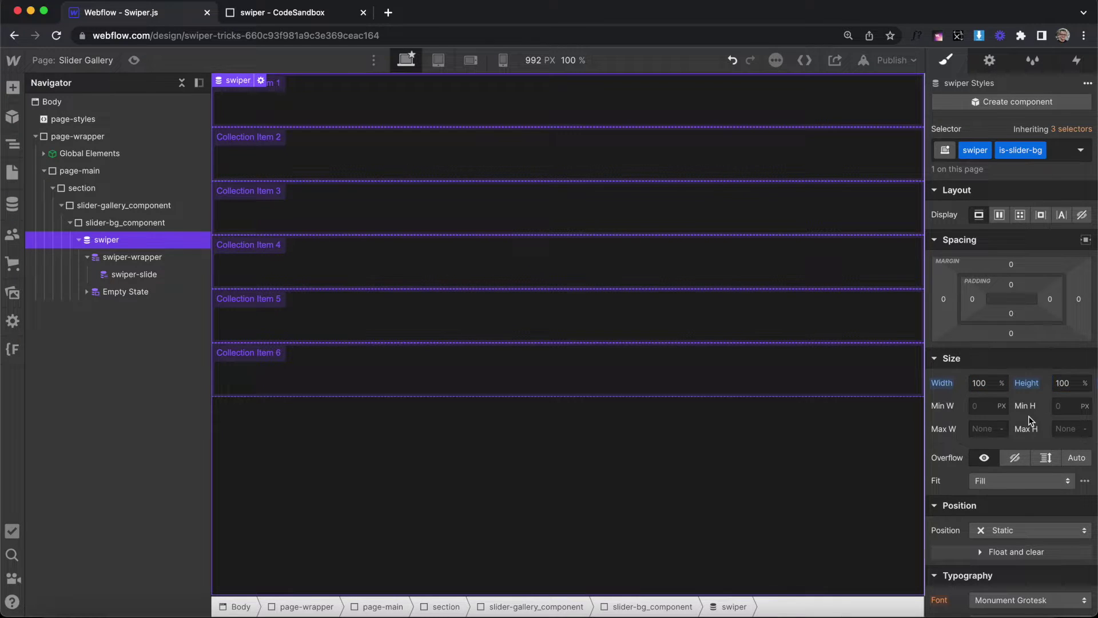
Add is-slider-bg to the swiper-wrapper and size it 100% wide and tall
key("Down")
key("super+Return")
type("is-slider-bg")
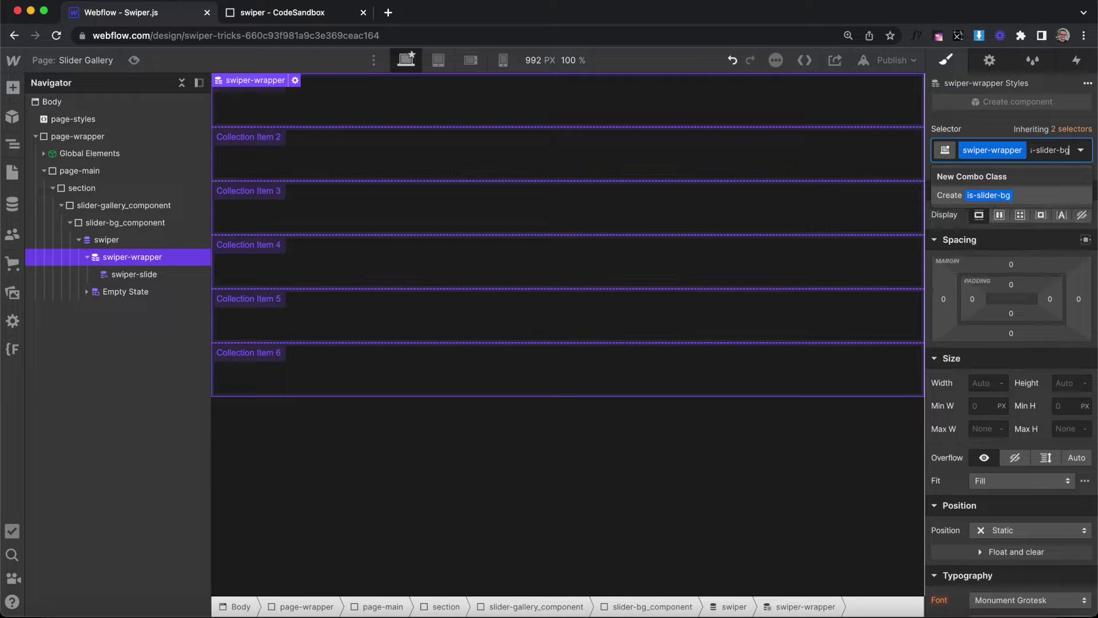
key("Return")
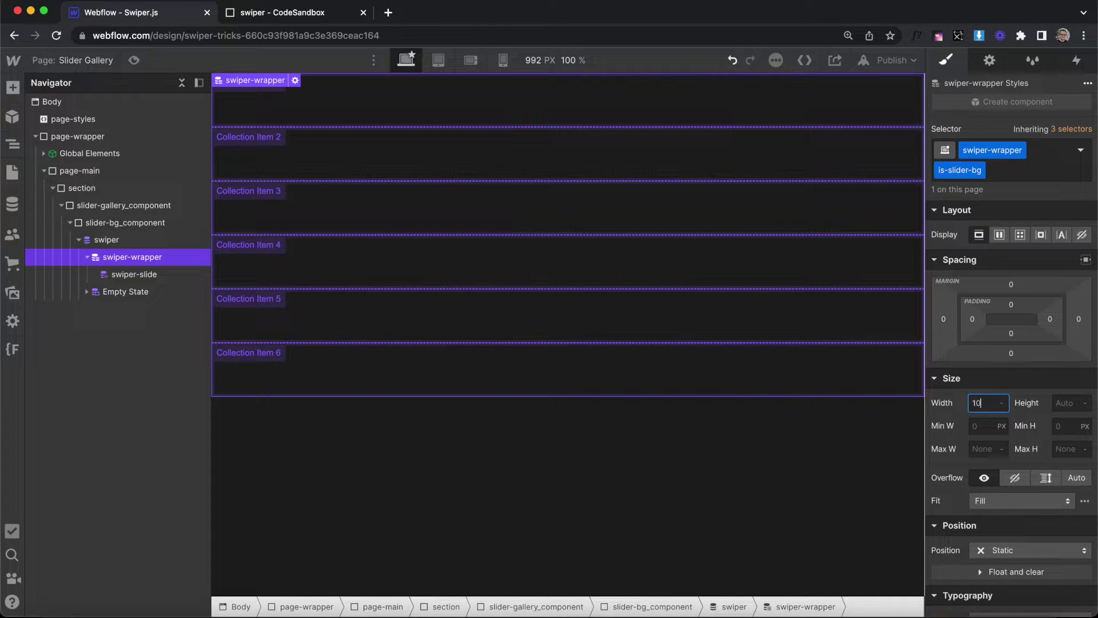
type("100")
left_click(1066, 403)
key("Return")
Add is-slider-bg to the swiper-slide and set its width to 100%
key("Down")
key("super+Return")
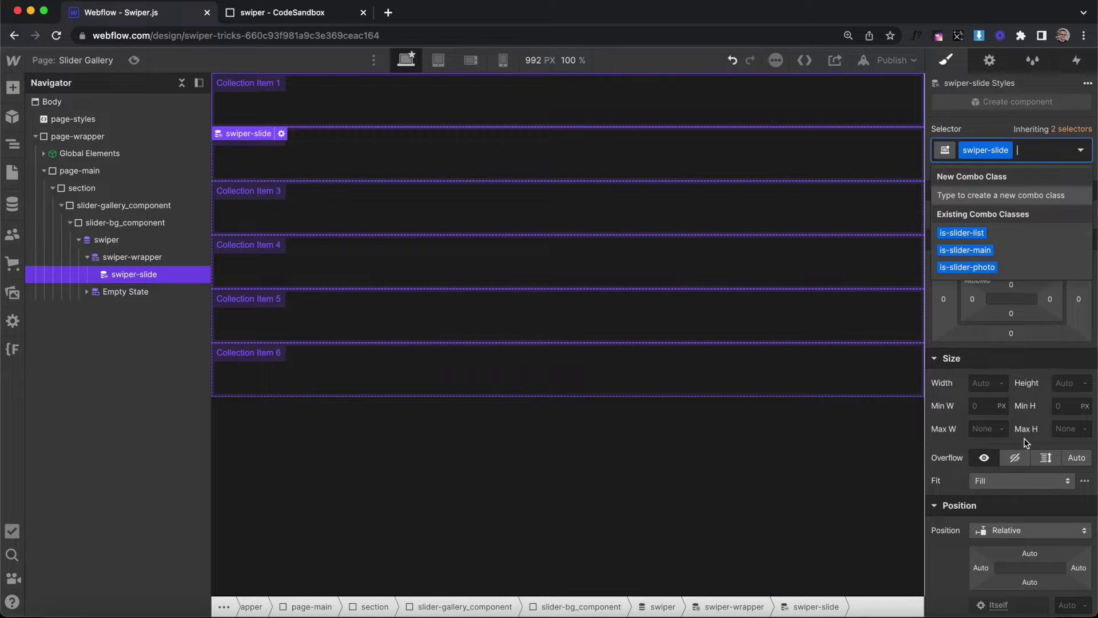
type("is-slider-bg")
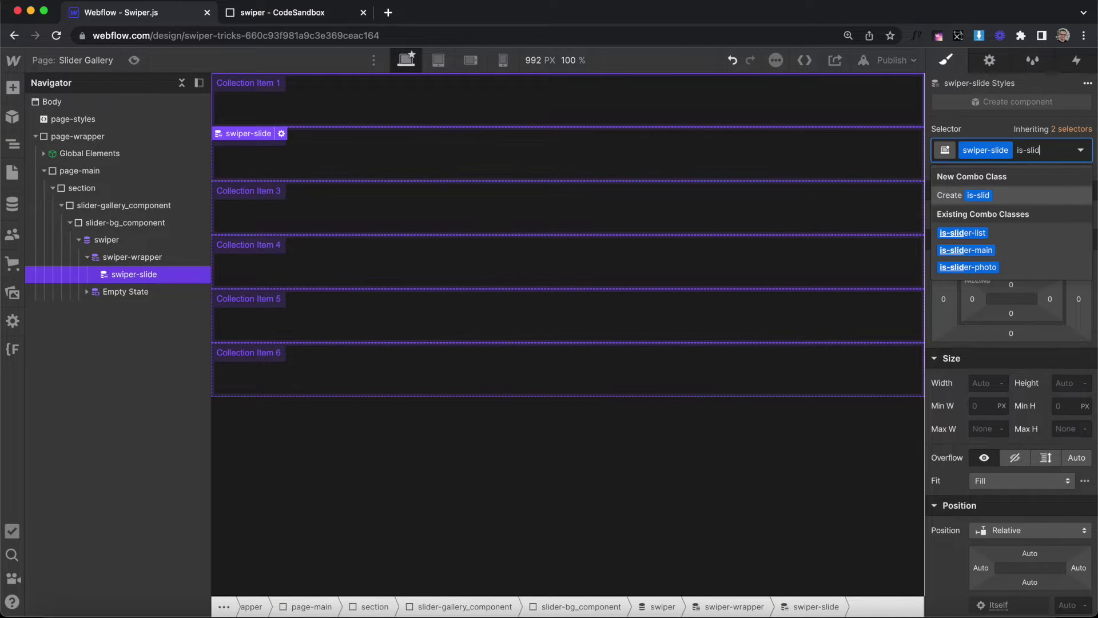
key("Return")
left_click(981, 383)
type("1")
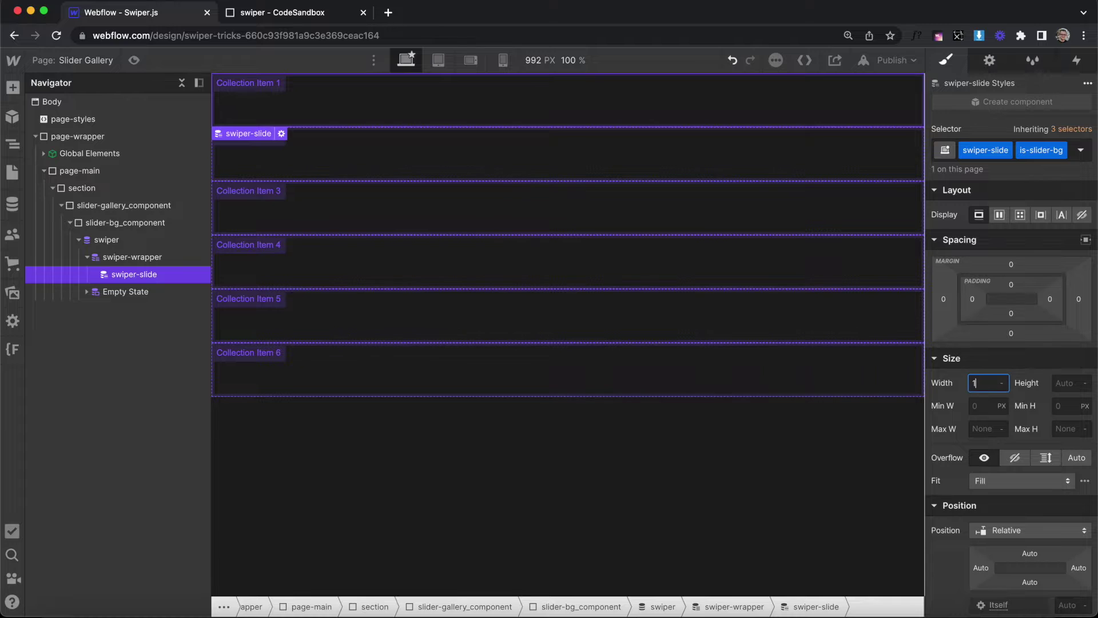
type("00")
key("Return")
left_click(1066, 383)
Finish the slide's 100% height and insert an image with the slider-bg_img class
type("100%")
key("Return")
key("super+e")
key("Return")
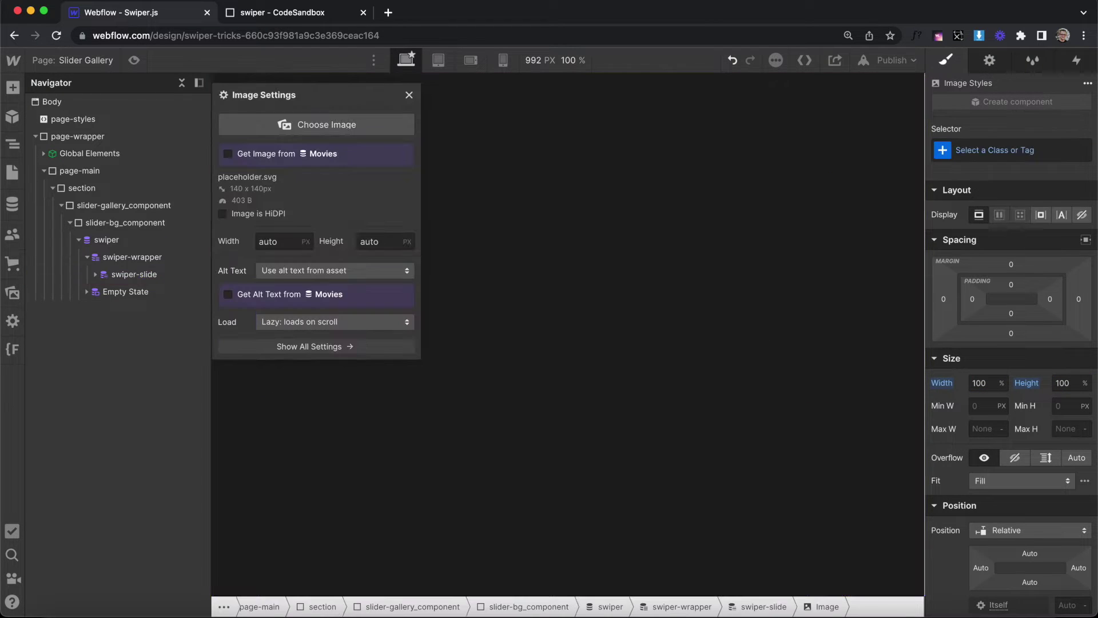
key("super+Return")
type("slider-bg_")
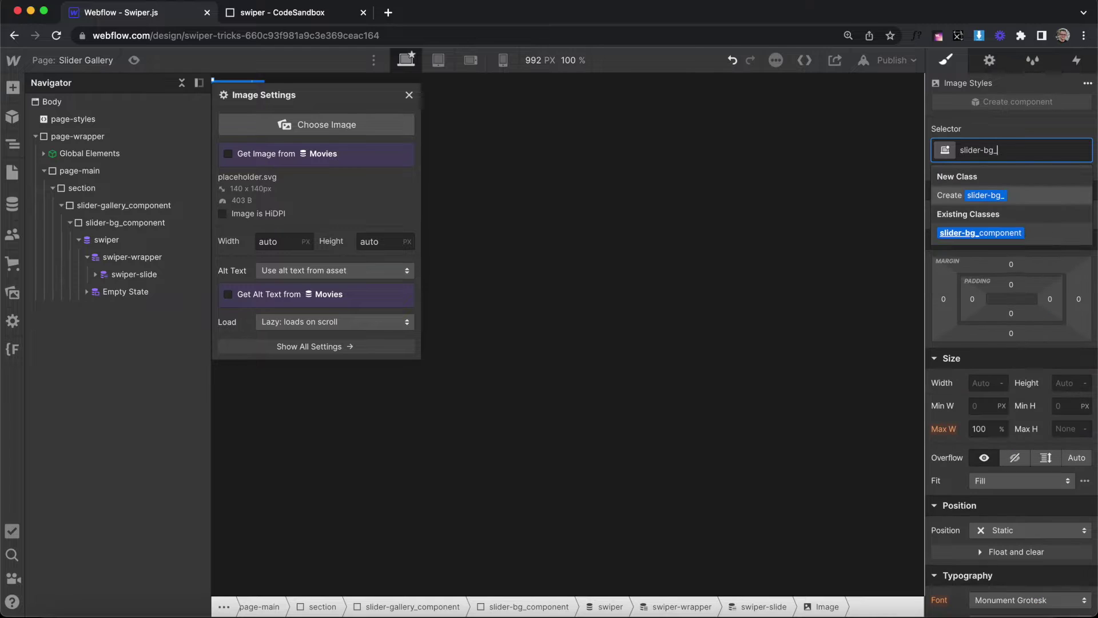
type("img")
key("Return")
Bind the image to the Movies Photo field and its alt text to Name
left_click(286, 160)
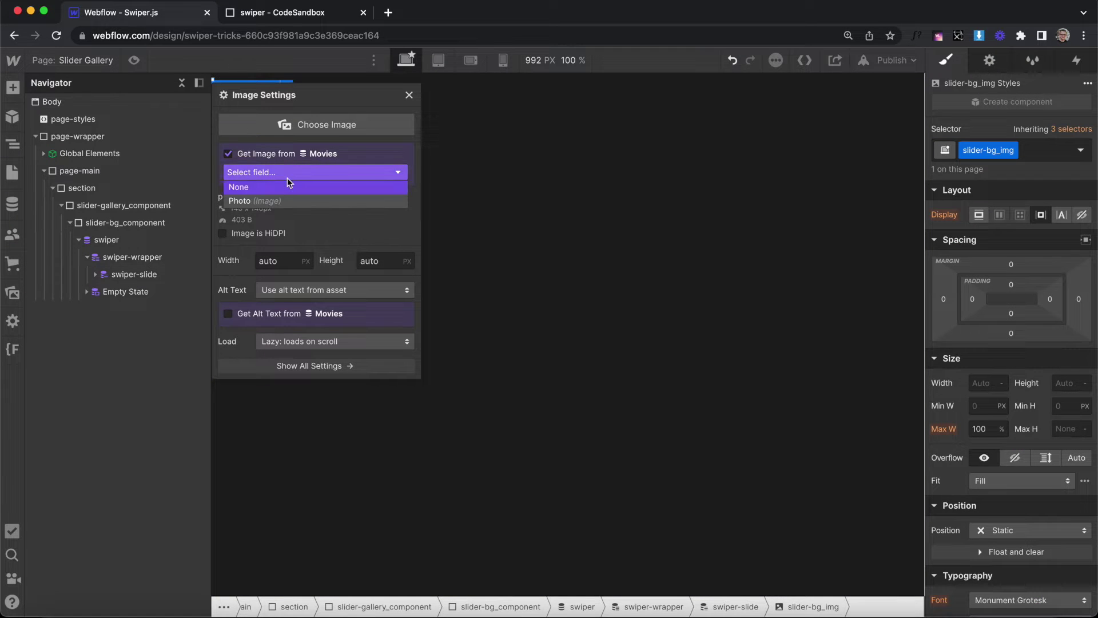
left_click(283, 172)
left_click(284, 172)
left_click(266, 205)
left_click(239, 232)
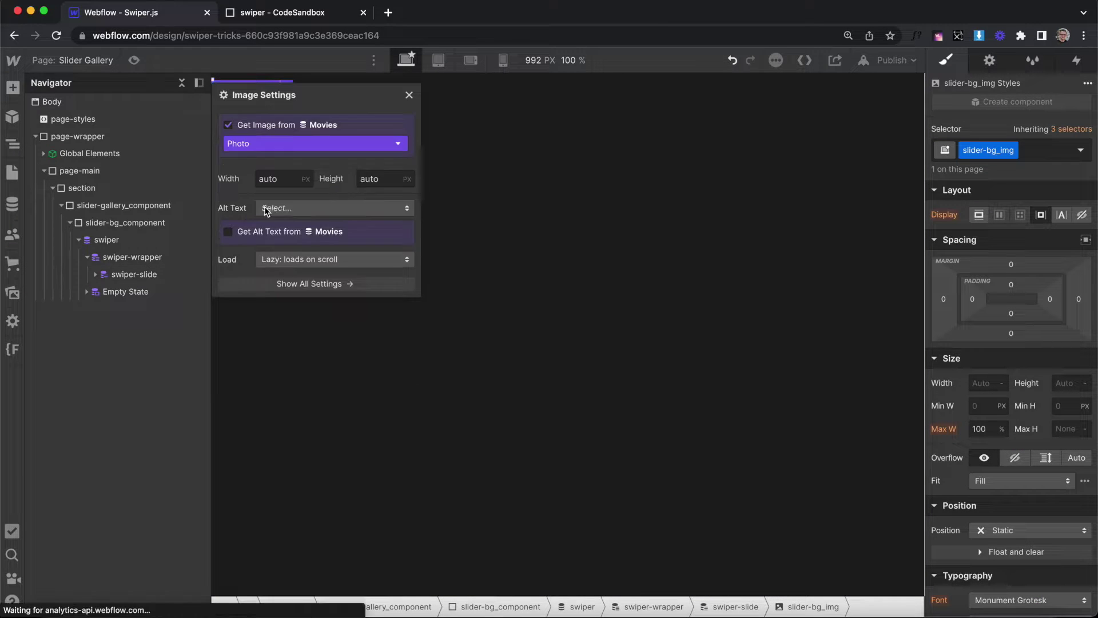
left_click(253, 244)
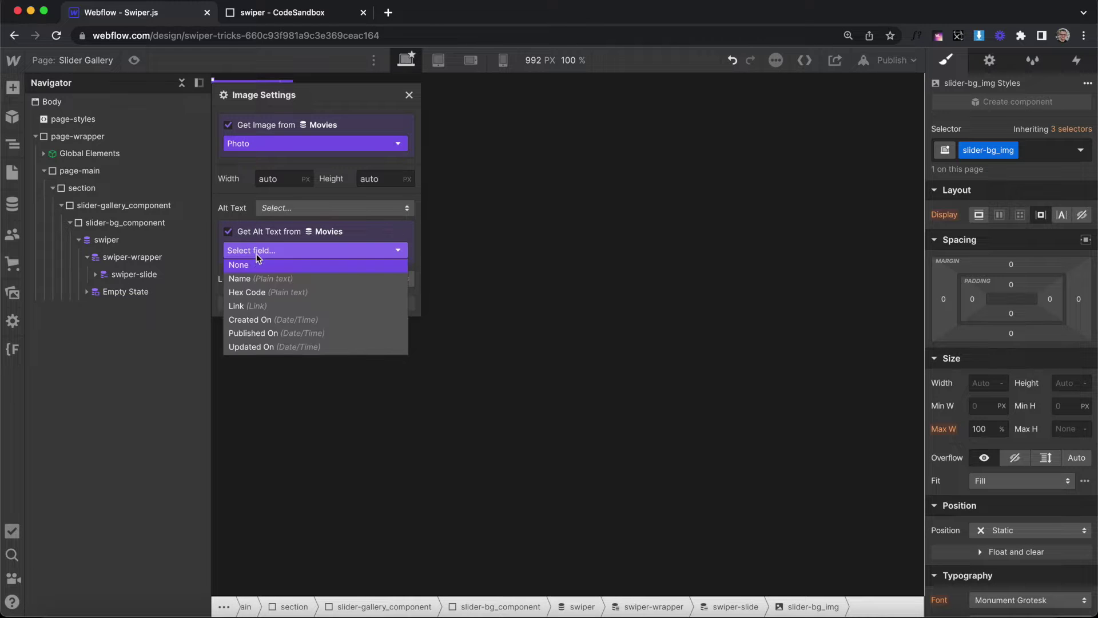
left_click(260, 278)
Size the image 100% wide and tall with Cover fit
left_click(984, 383)
type("100%")
key("Return")
left_click(1067, 383)
type("10")
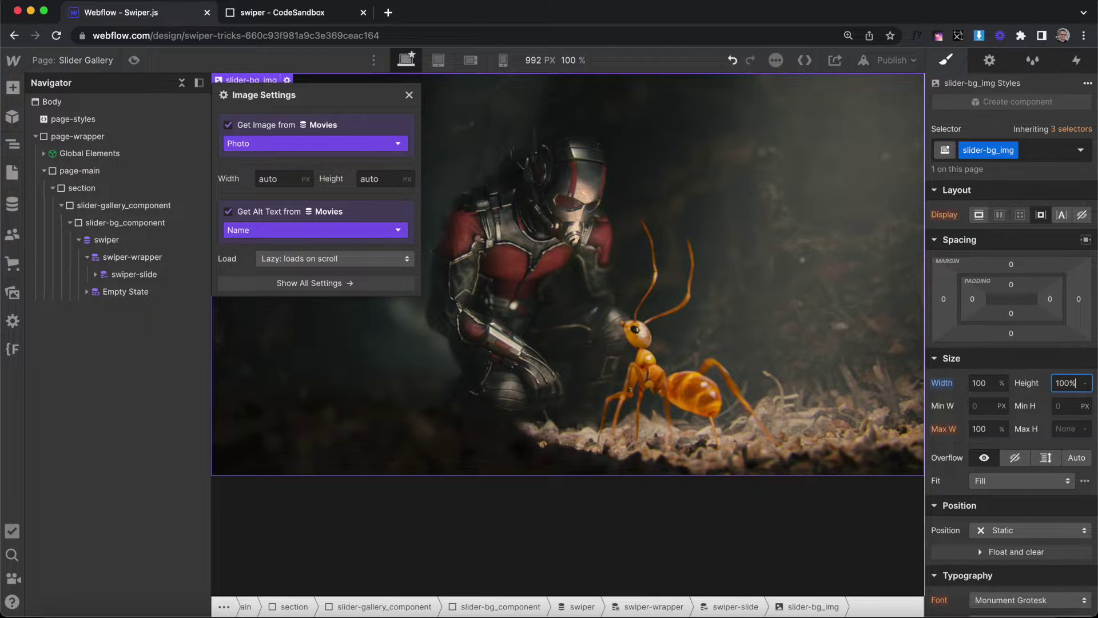
key("Return")
left_click(1021, 480)
left_click(1024, 517)
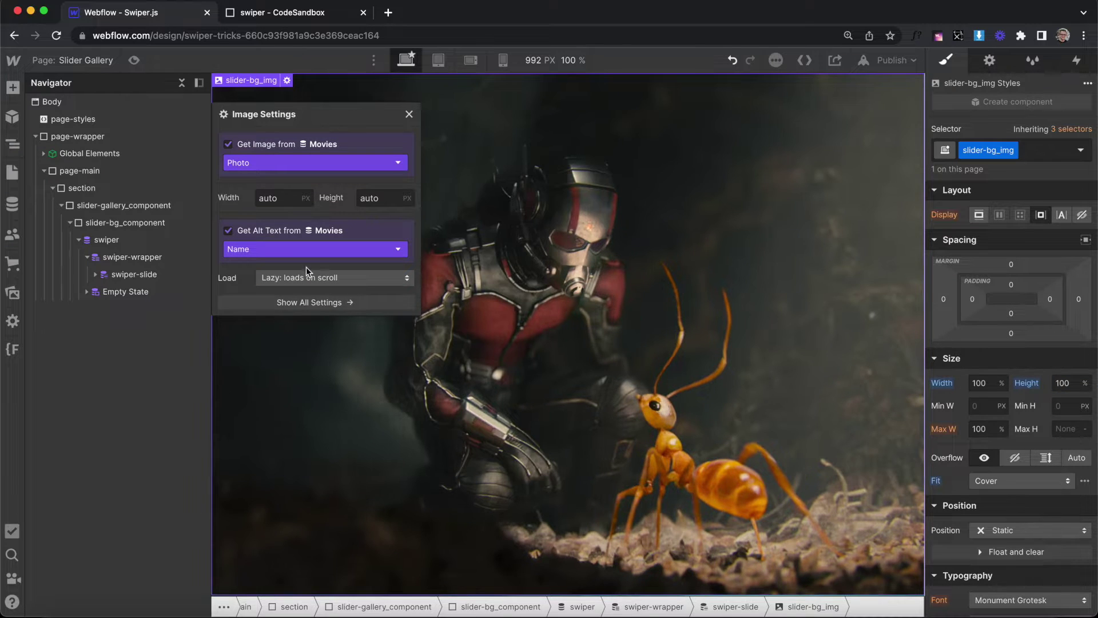
left_click(104, 222)
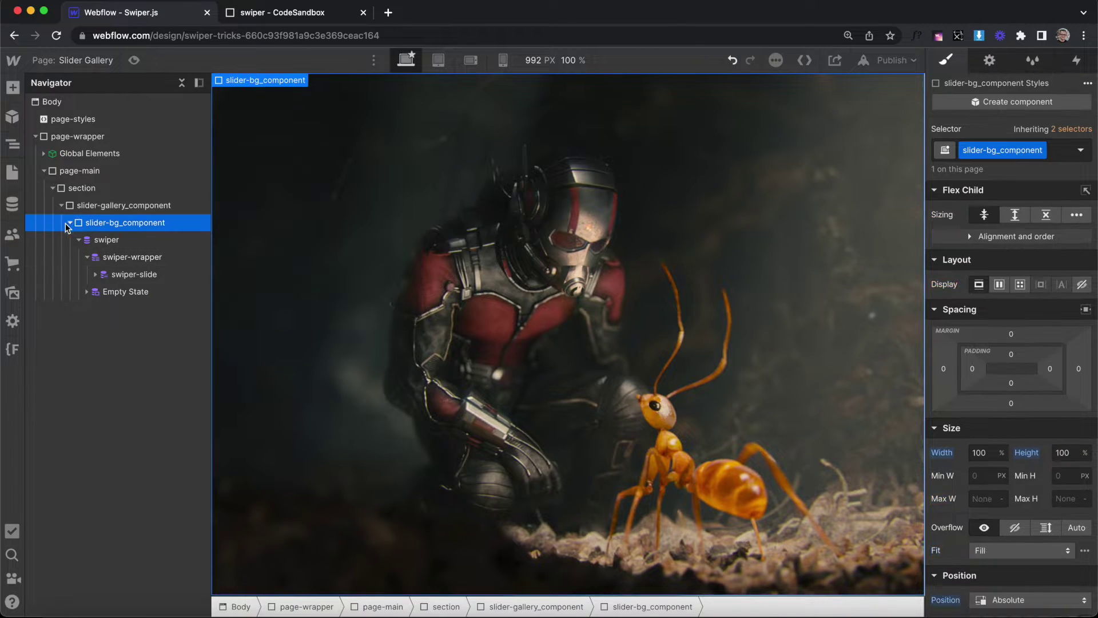
Add a div block to slider-gallery_component with the class slider-titles_component
left_click(128, 207)
key("super+e")
type("div")
key("Return")
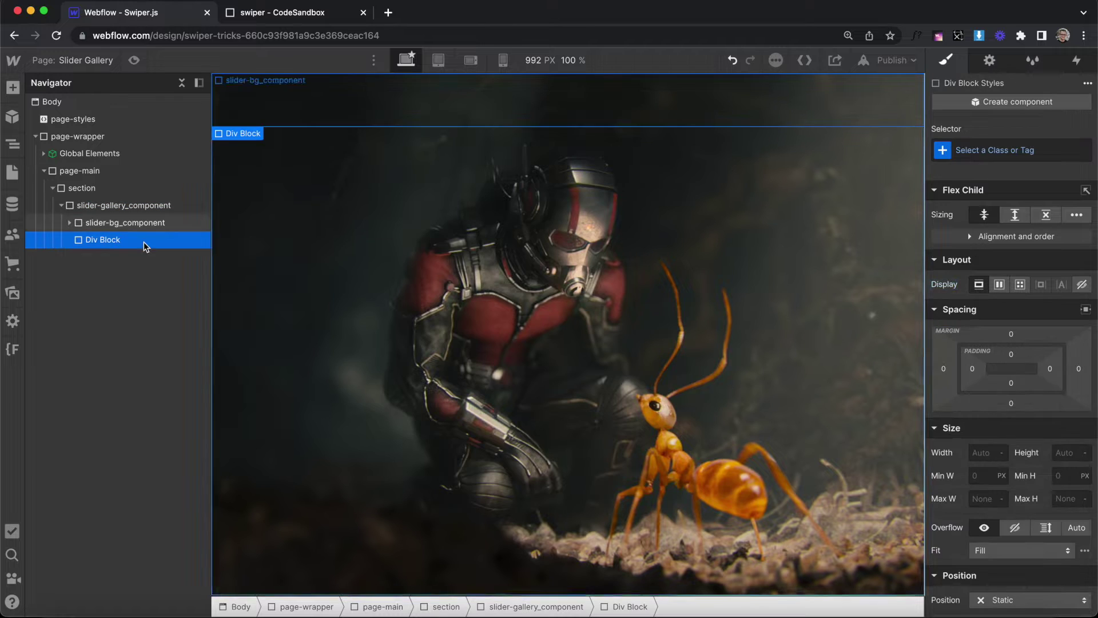
key("super+Return")
type("slider-s")
key("BackSpace")
type("titles_component")
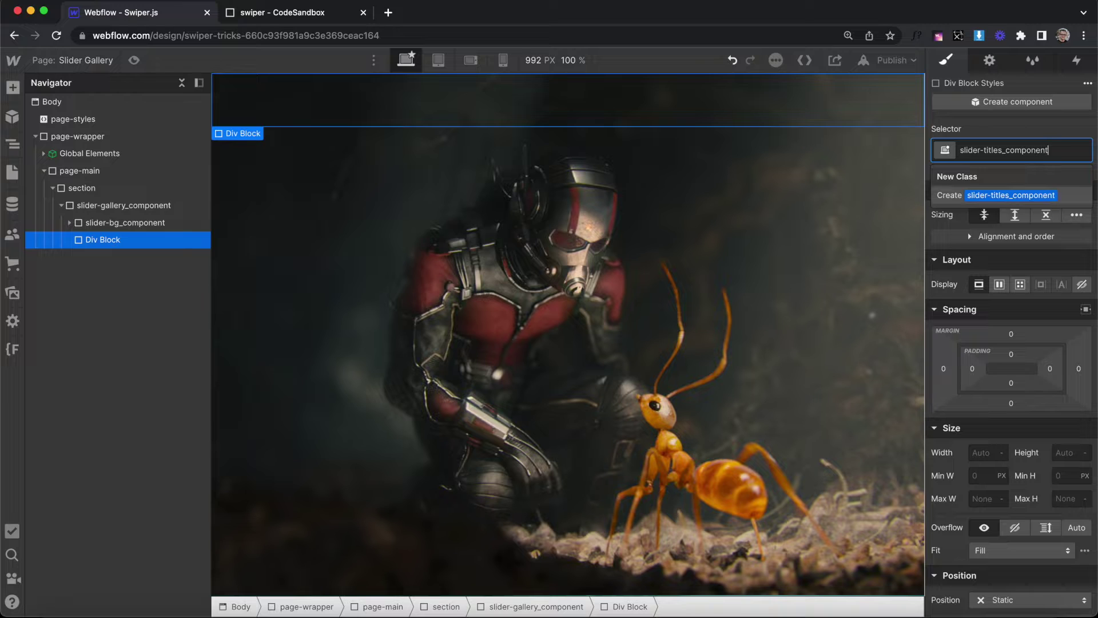
key("Return")
Set slider-titles_component's width and height to 100%
left_click(986, 451)
type("100%")
left_click(1066, 447)
type("100%")
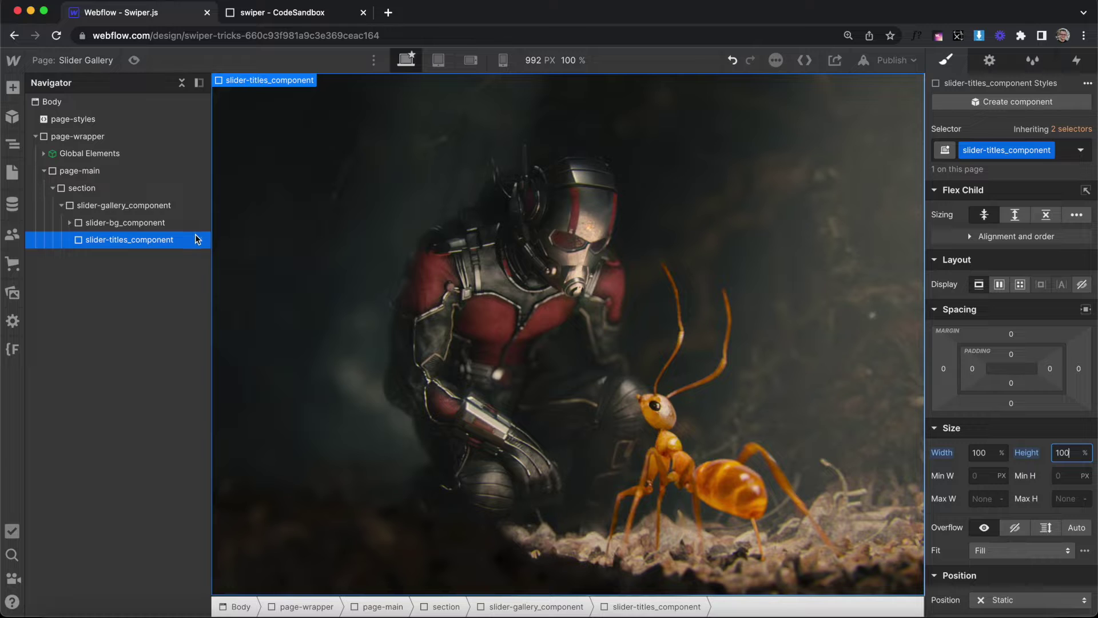
left_click(140, 240)
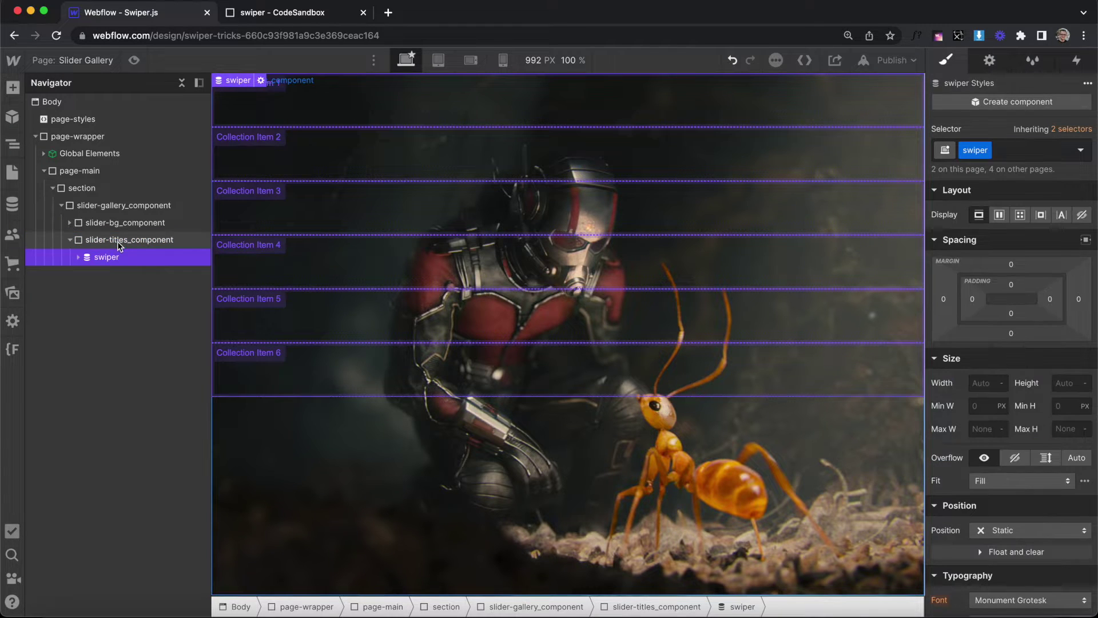
Add the is-slider-titles combo class to the titles swiper with 100% width and height
left_click(122, 258)
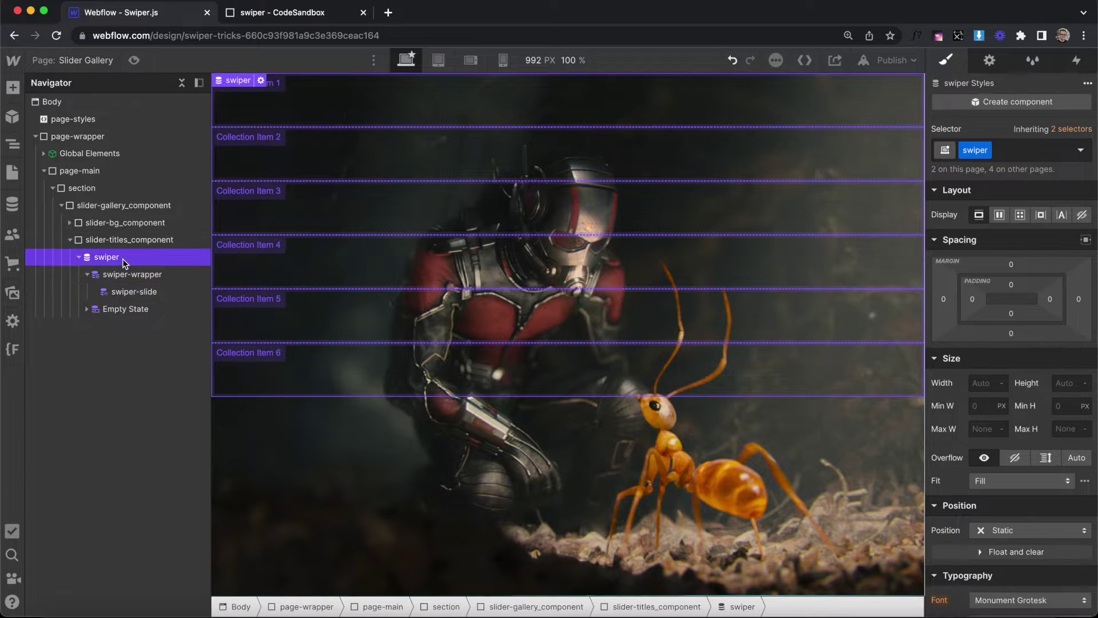
key("super+Return")
type("is-sld")
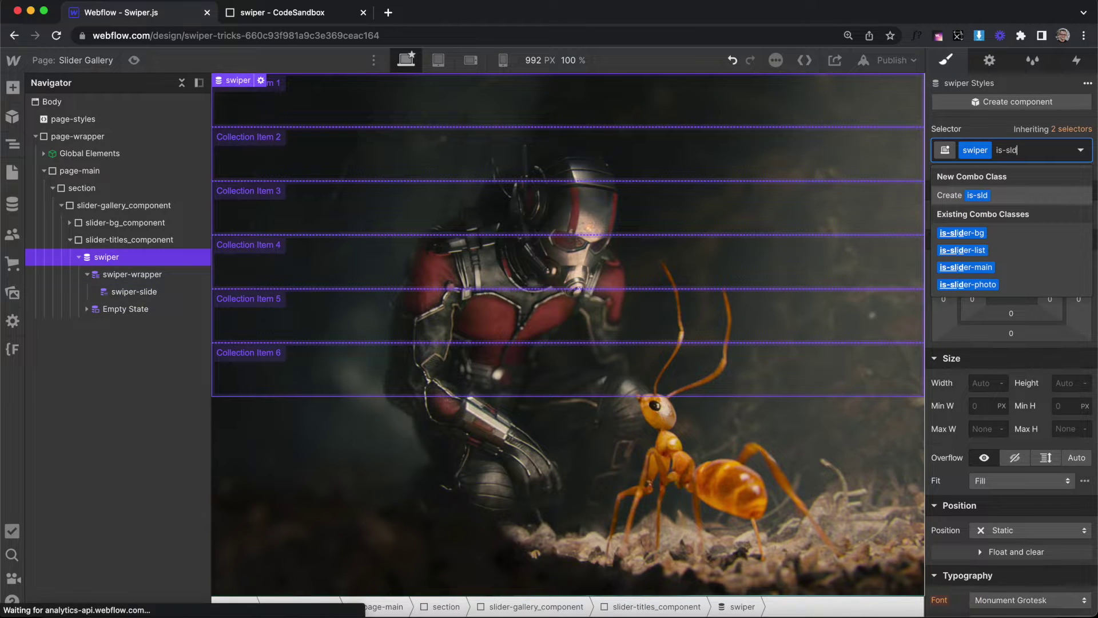
key("BackSpace")
type("ider-titles")
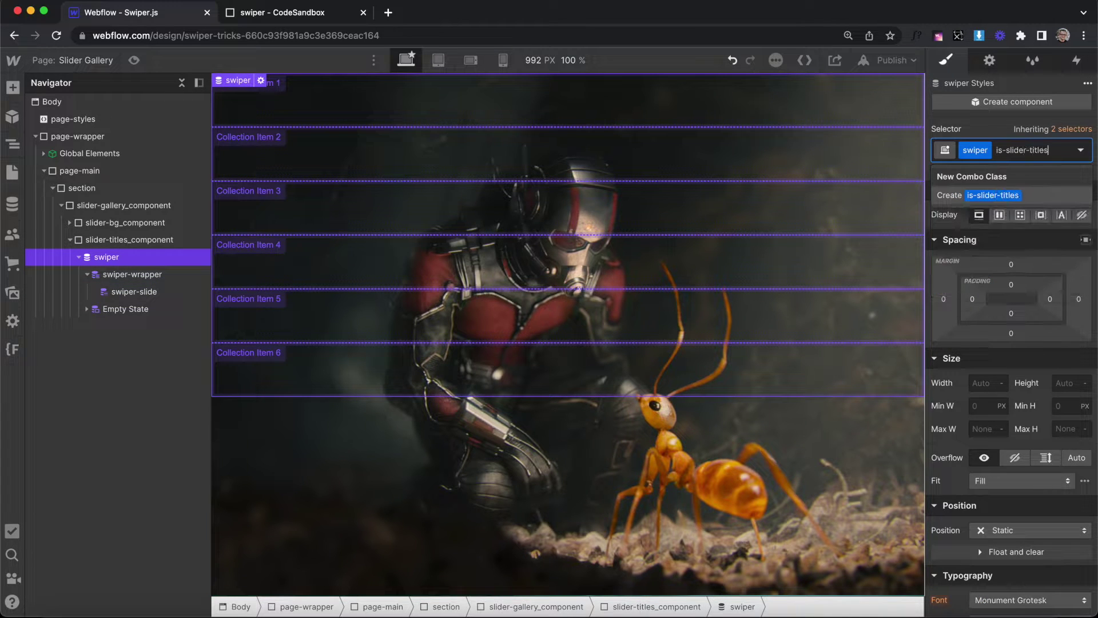
key("Return")
left_click(978, 383)
type("100")
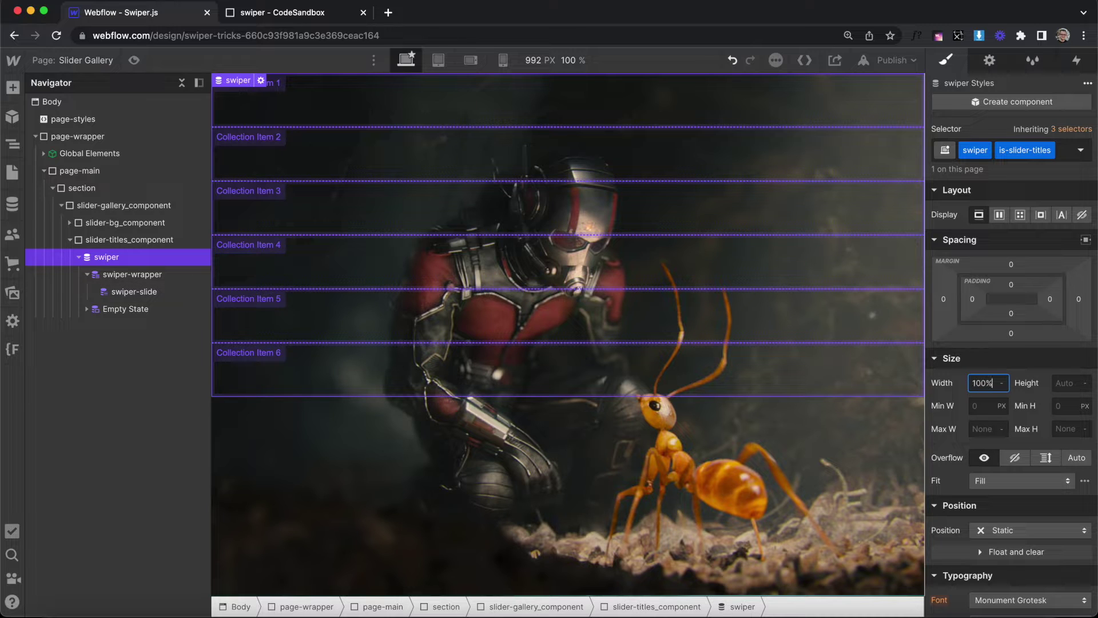
left_click(1055, 383)
type("100")
key("Return")
Give the swiper-wrapper is-slider-titles at 100% size, Display Flex, justified to start
key("Down")
key("super+Return")
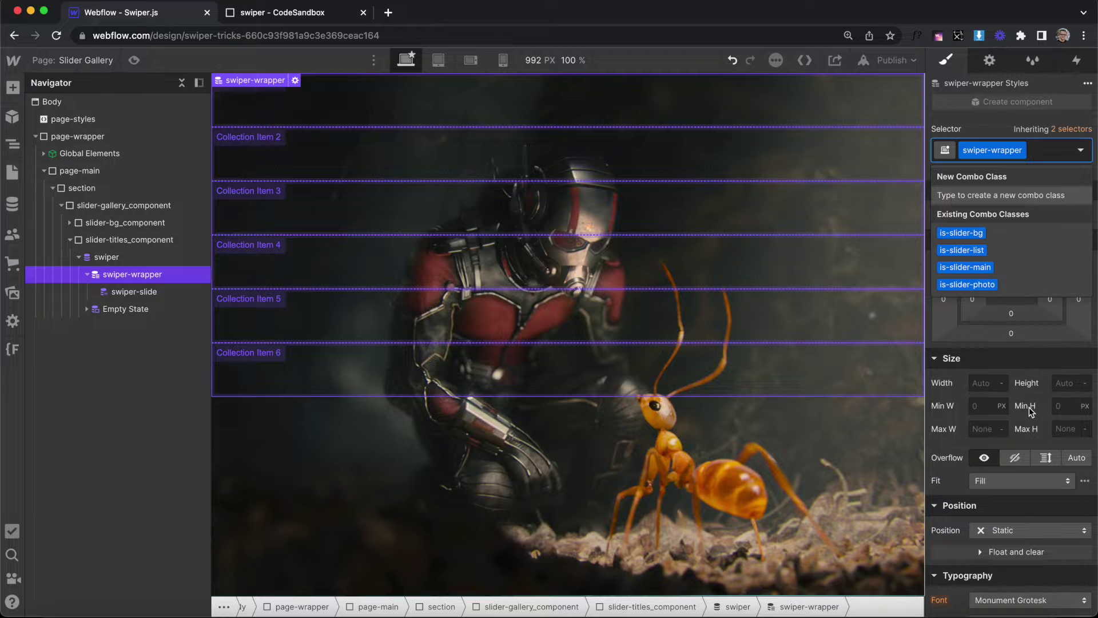
type("i-")
key("BackSpace")
type("s")
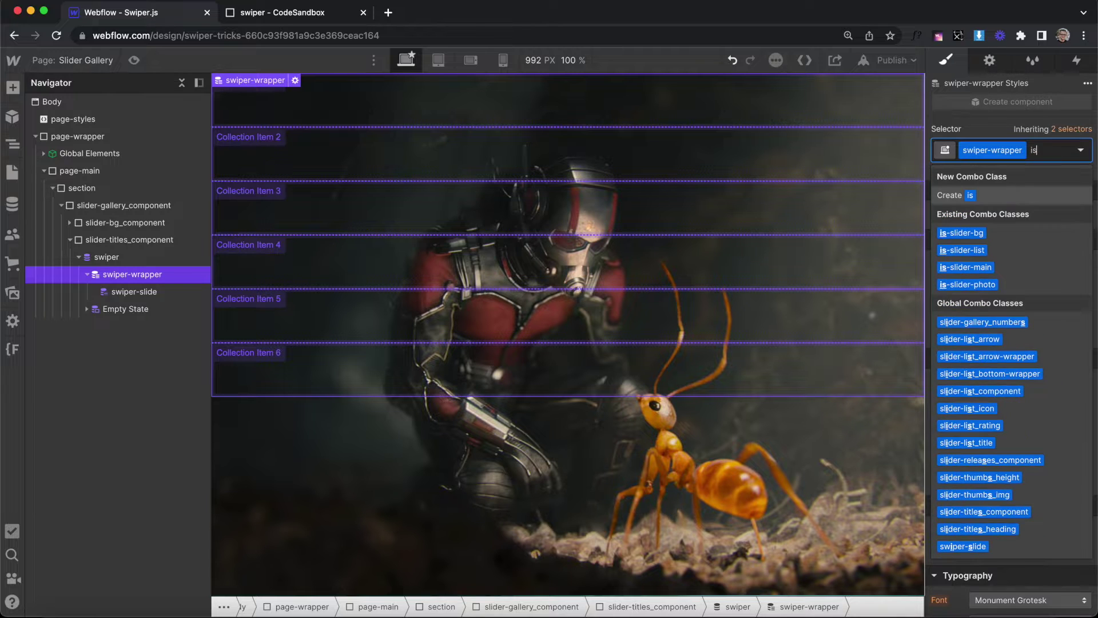
type("-slider-titles")
key("Return")
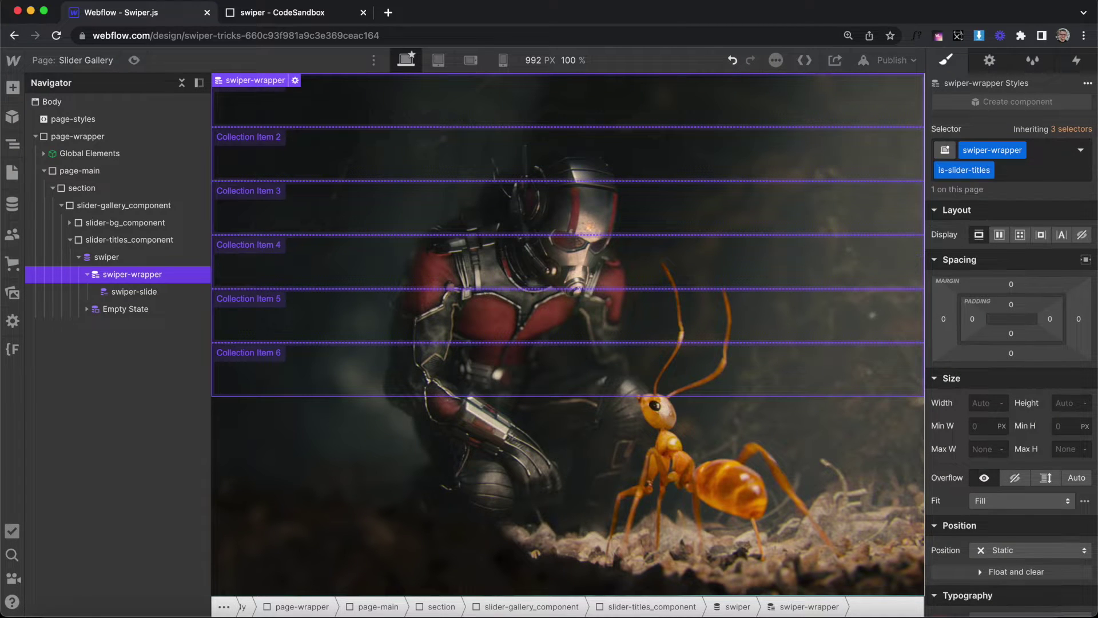
left_click(982, 398)
key("Return")
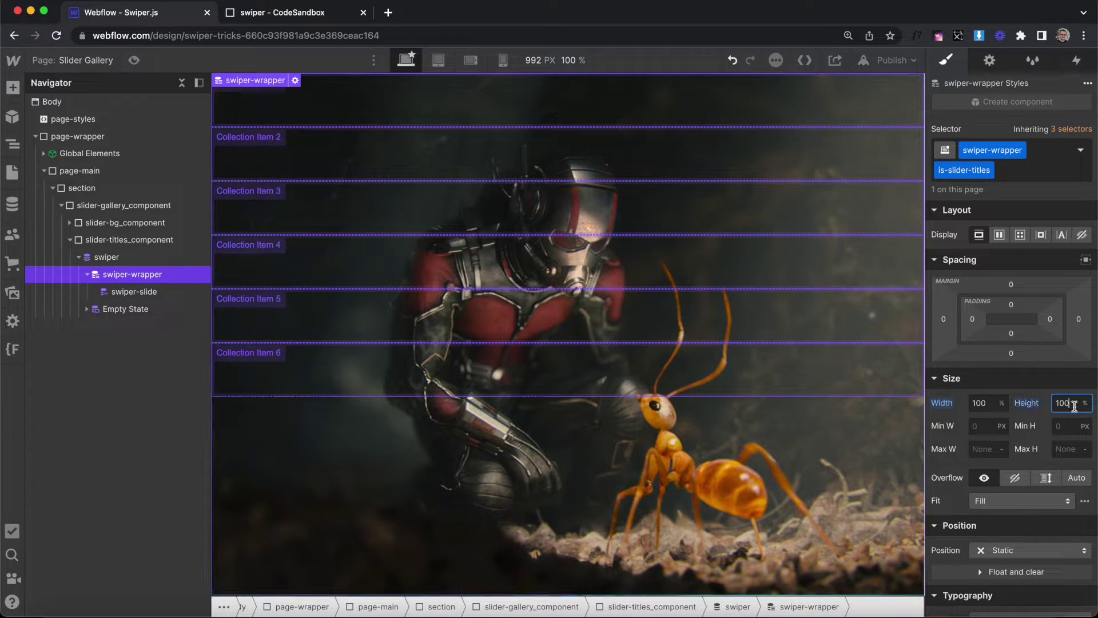
left_click(999, 235)
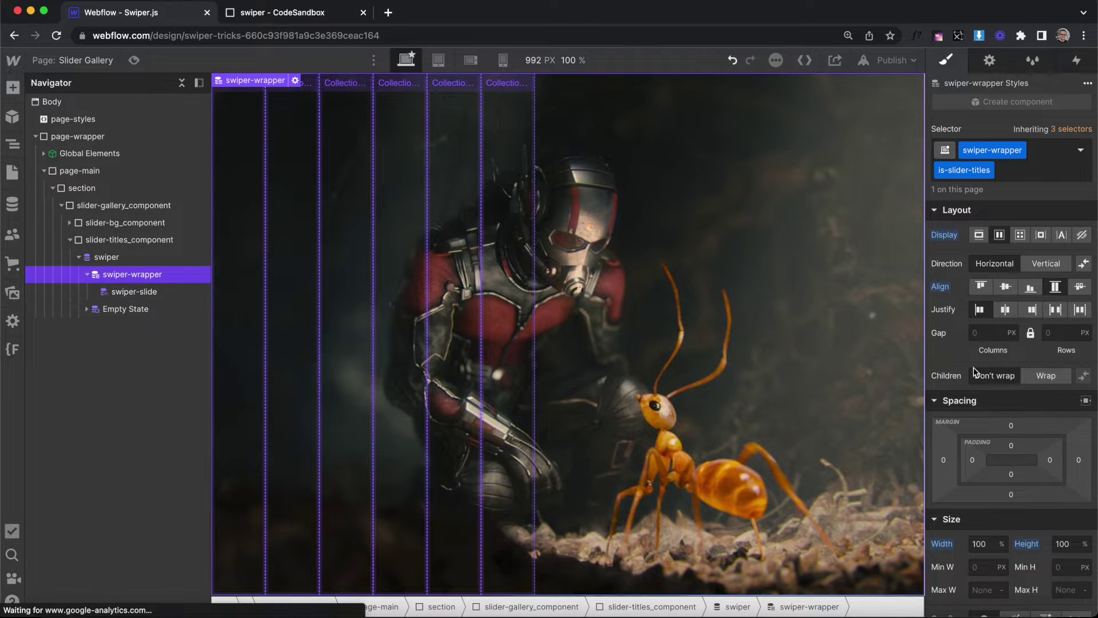
left_click(979, 310)
left_click(252, 291)
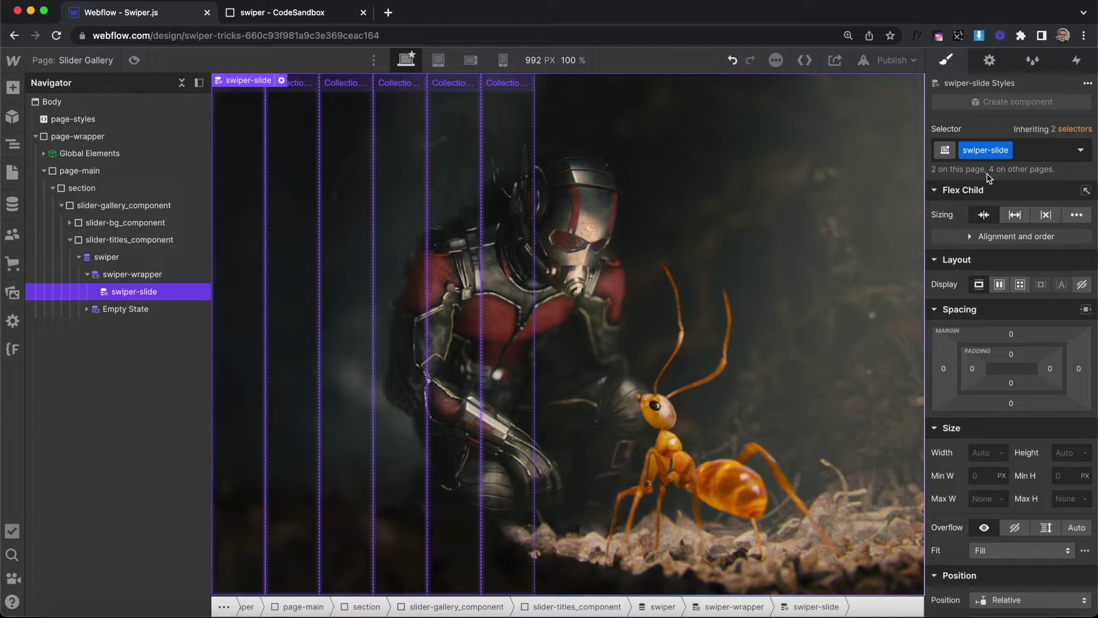
Add the is-slider-titles combo class to the title slide and set its width to Auto
left_click(1036, 151)
type("is-slider")
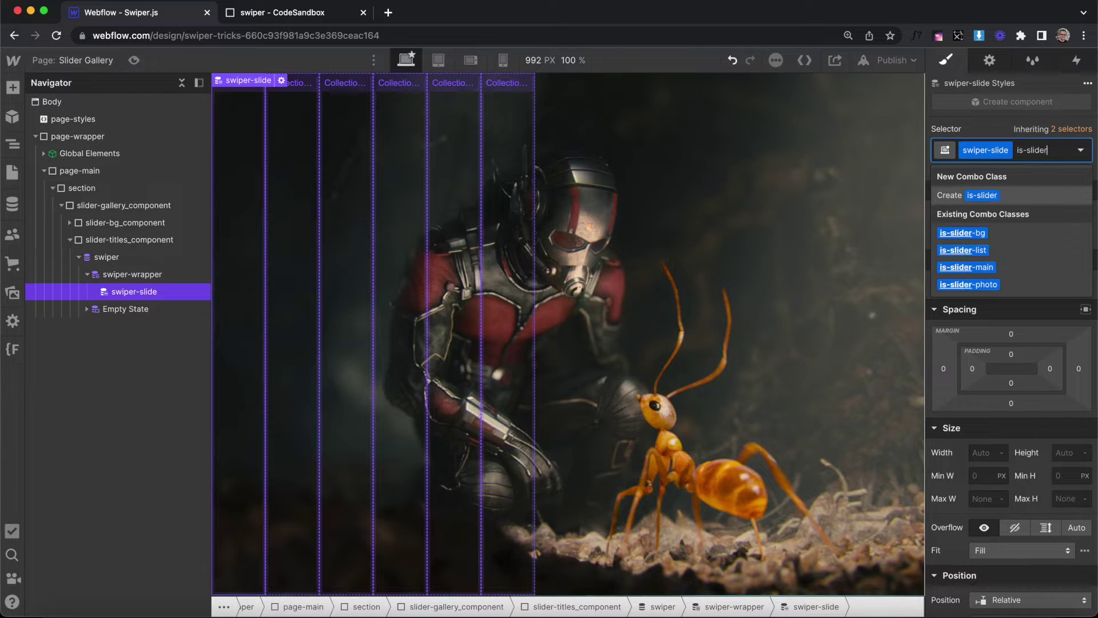
type("-titles")
key("Return")
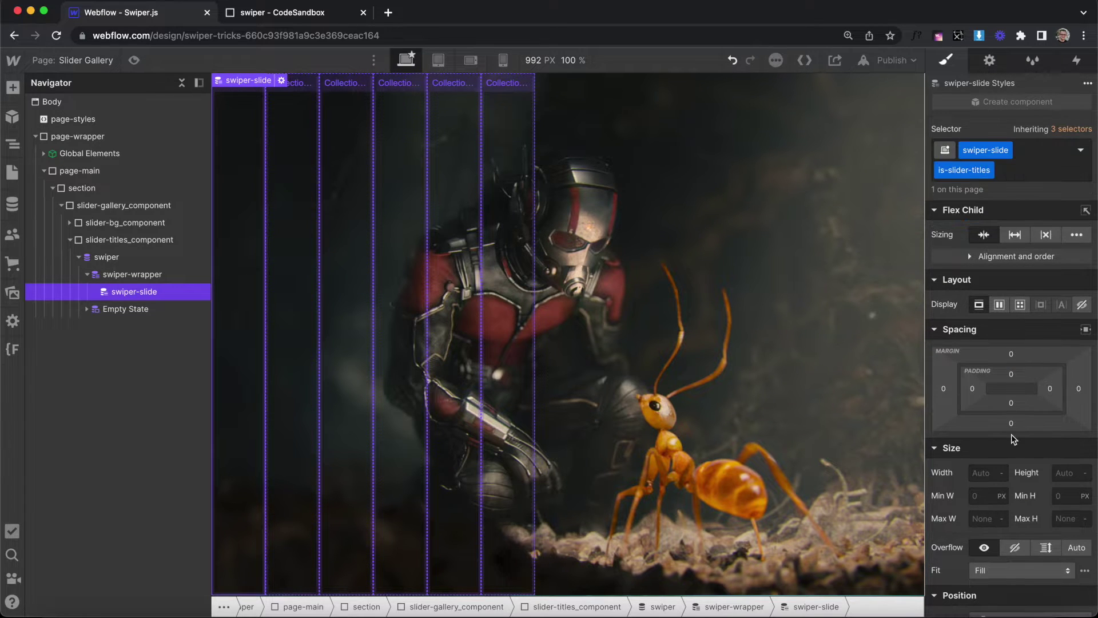
left_click(1002, 477)
left_click(993, 472)
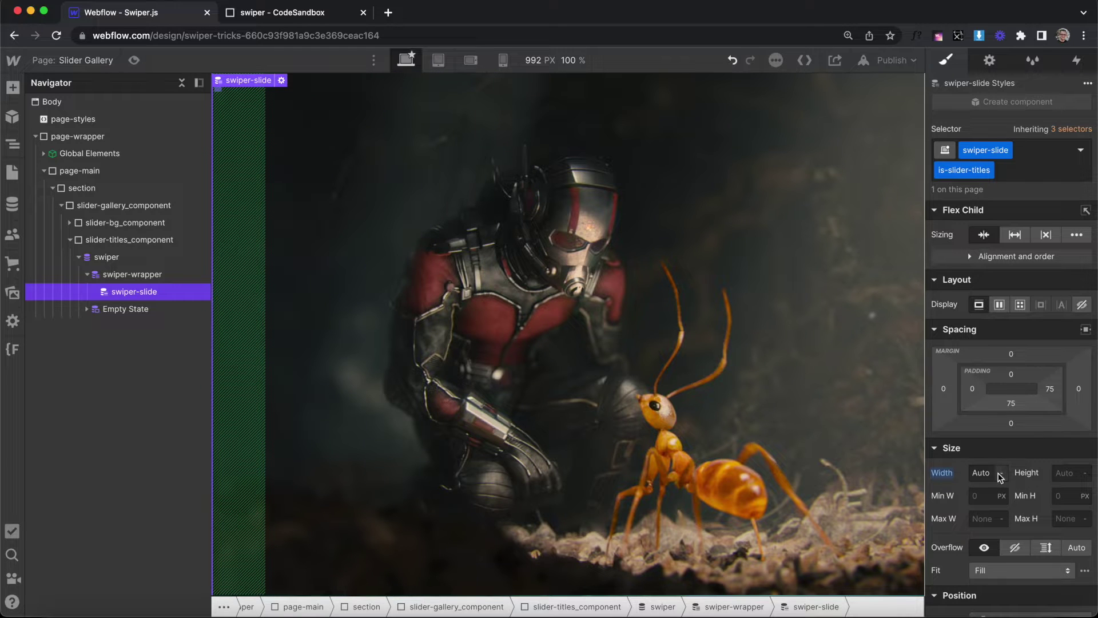
Add a Paragraph inside the slide via Quick Find
key("super+k")
type("par")
key("Return")
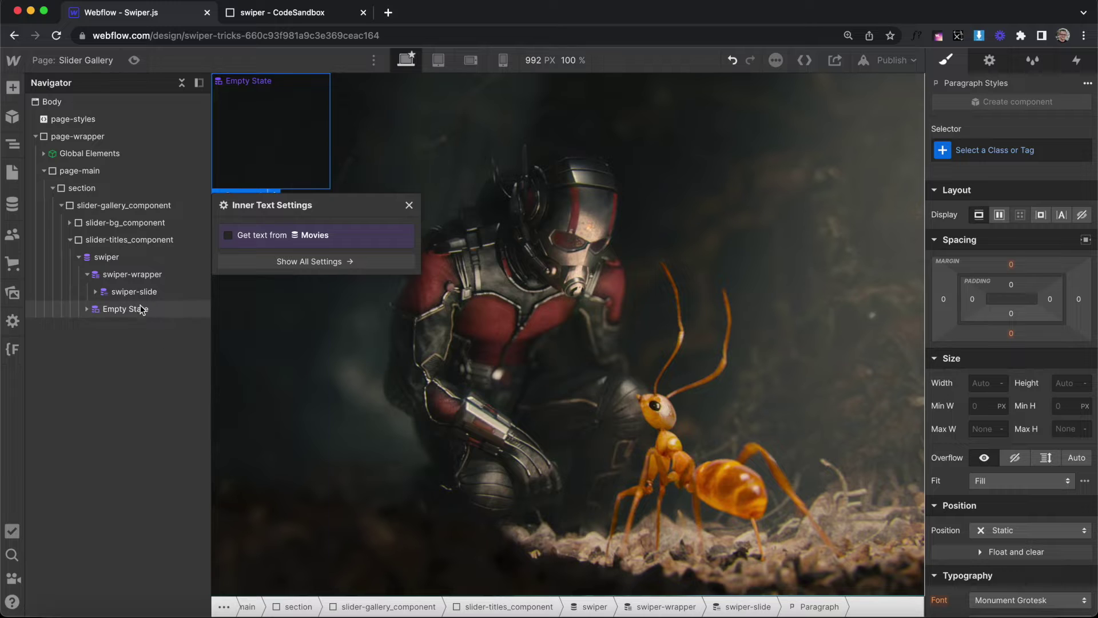
Bind the paragraph text to the Movies Name field and apply the slider-titles_heading class
left_click(263, 235)
left_click(269, 253)
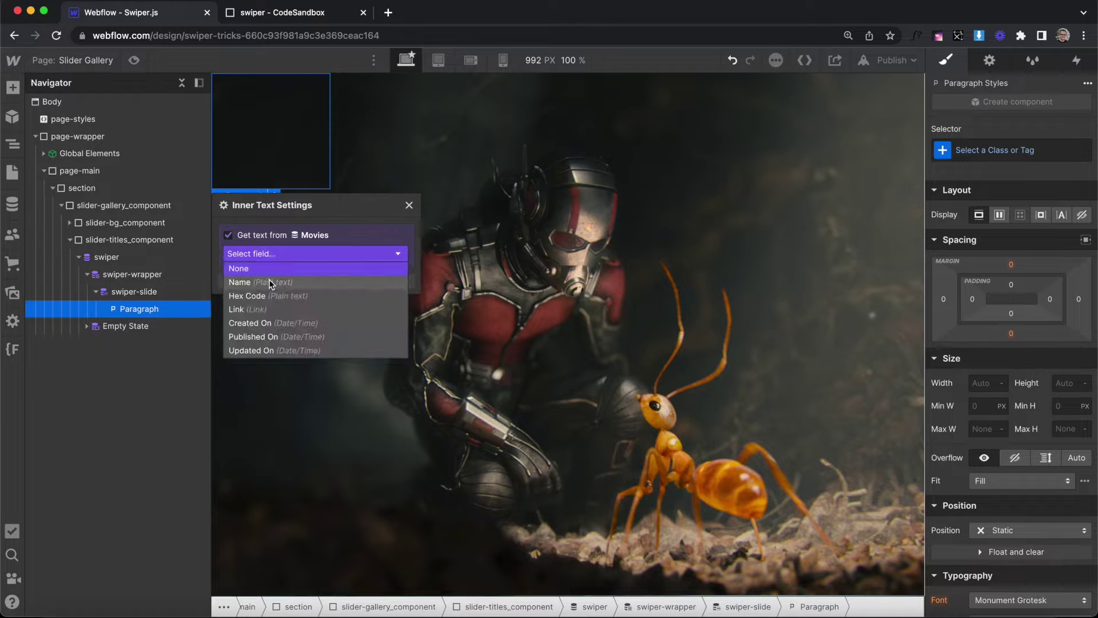
left_click(270, 283)
key("super+Return")
type("s")
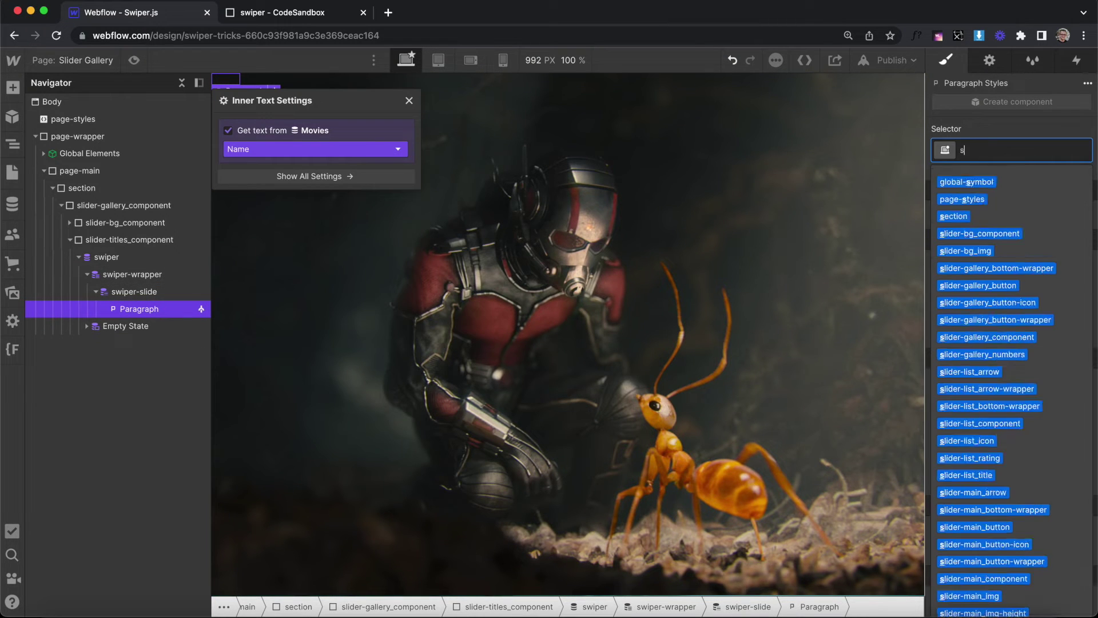
type("lider-titles")
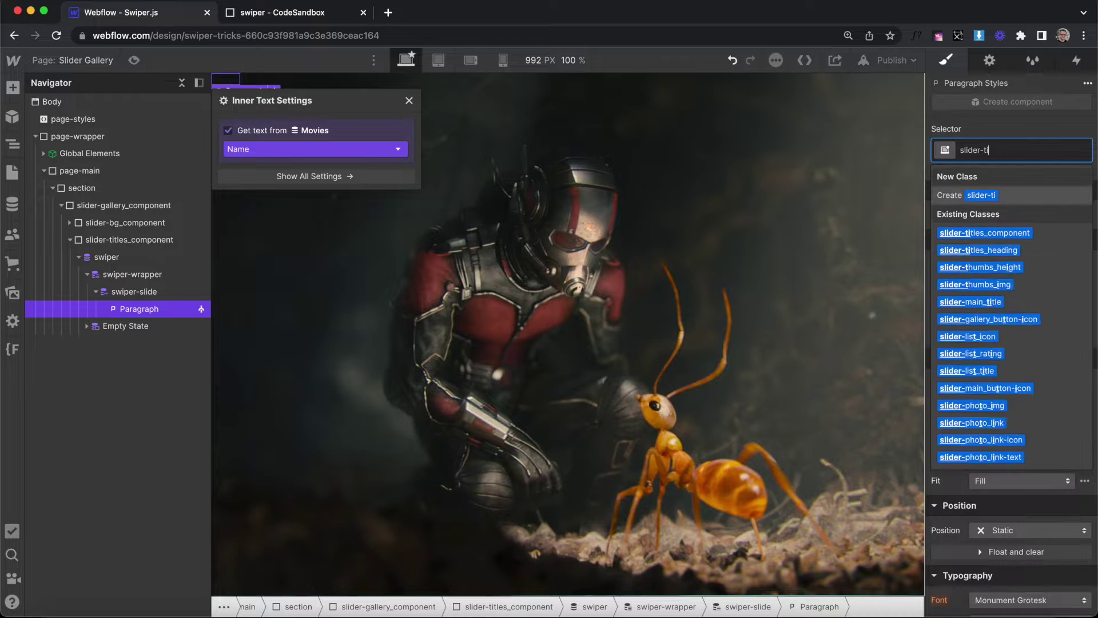
left_click(1006, 250)
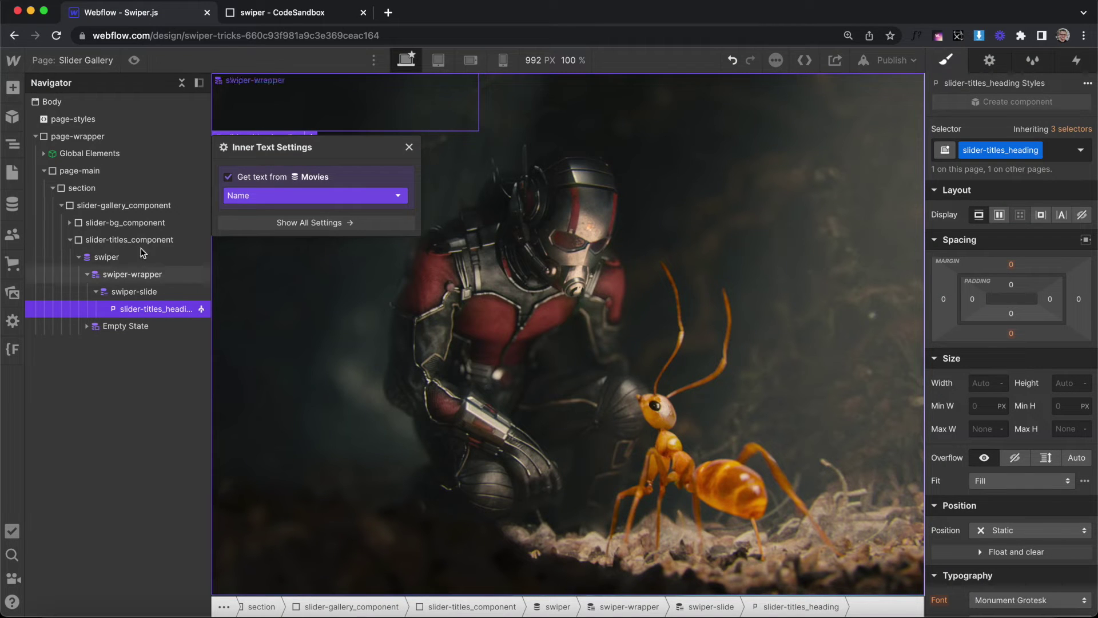
left_click(129, 240)
scroll(982, 375, "down", 3)
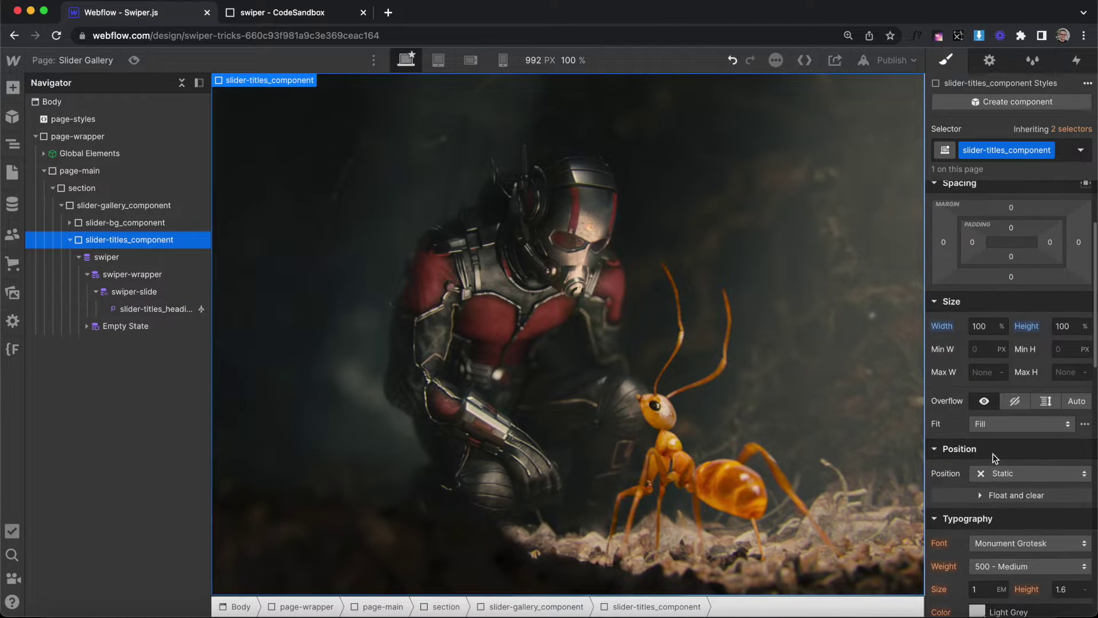
Set slider-titles_component's position to Relative
left_click(991, 473)
left_click(1004, 496)
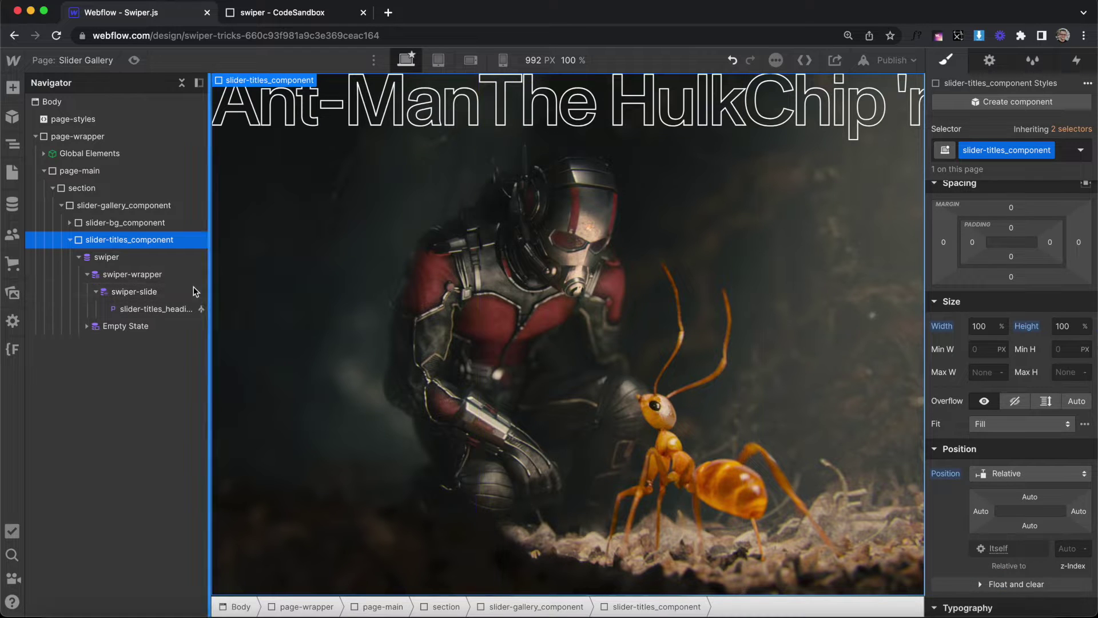
left_click(134, 292)
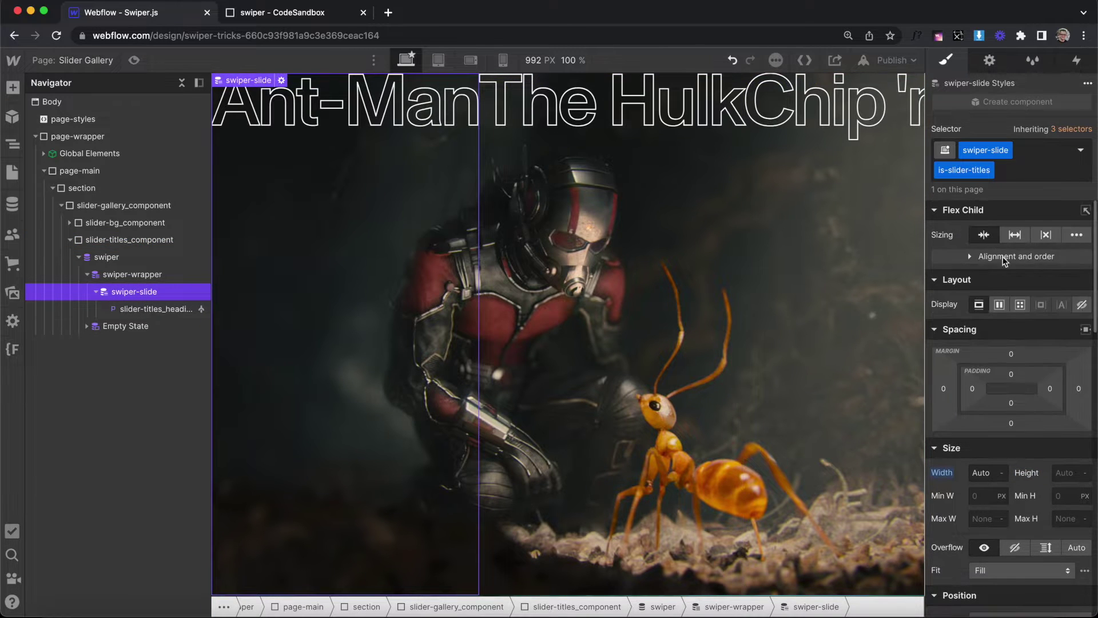
Make the title slide a flex box, vertically centred, justified start, with 4% padding
left_click(999, 304)
left_click(1006, 355)
left_click(979, 379)
left_click(1011, 515)
type("4")
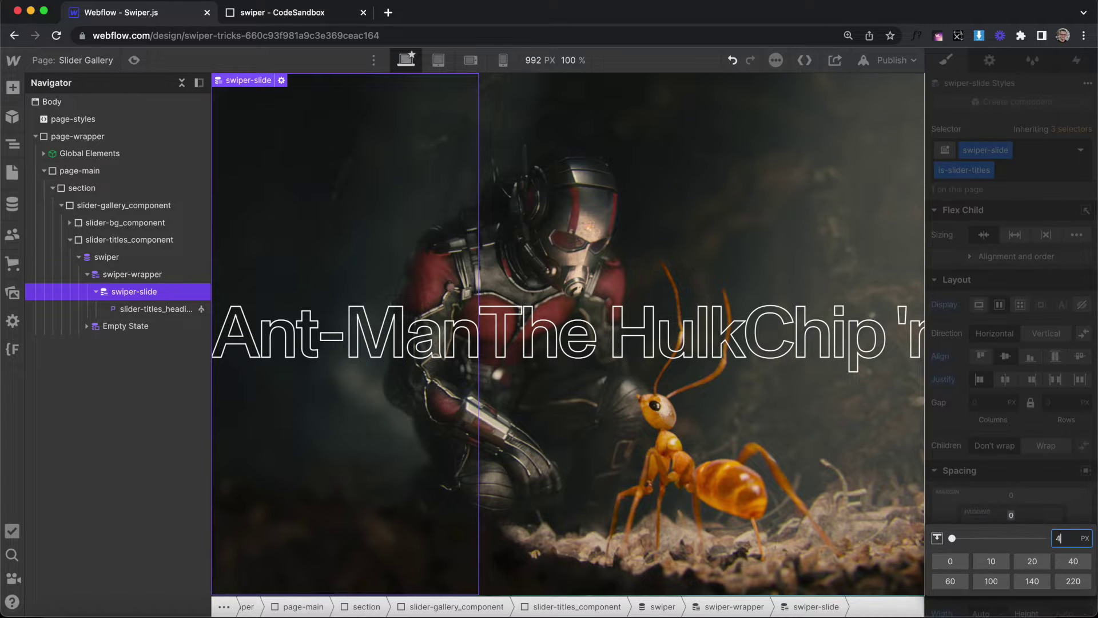
type("%")
key("Return")
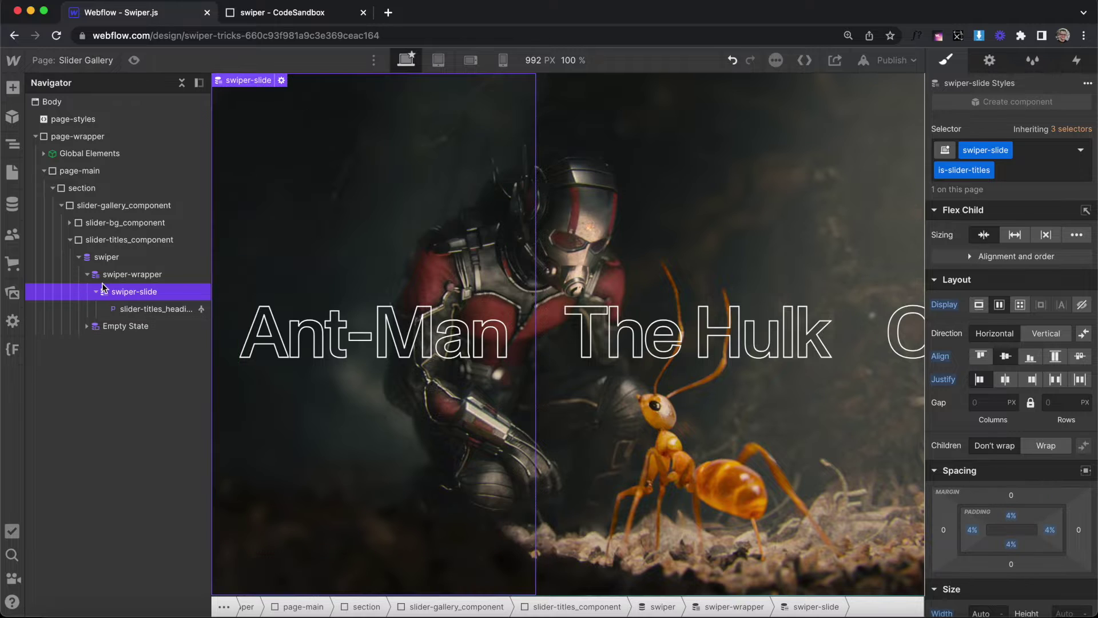
left_click(132, 275)
key("ctrl+z")
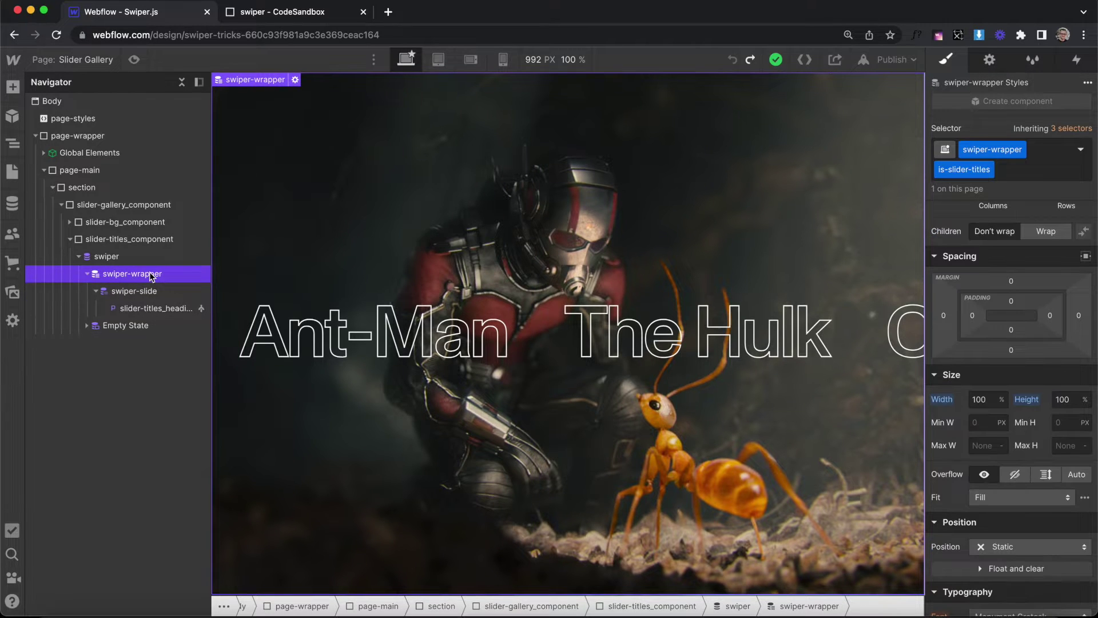
left_click(70, 239)
left_click(132, 205)
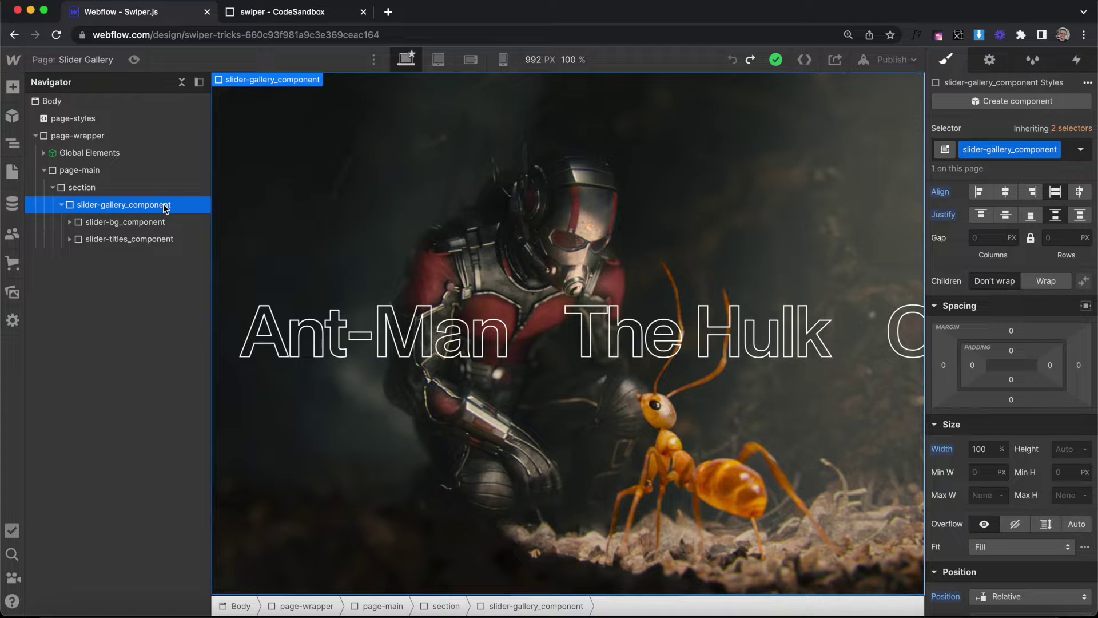
Restore the bottom wrapper's arrows and check its button wrapper, prev/next buttons and numbers text
key("ctrl+shift+z")
left_click(111, 257)
left_click(76, 260)
left_click(135, 274)
left_click(76, 275)
left_click(141, 290)
left_click(138, 308)
left_click(137, 291)
left_click(78, 273)
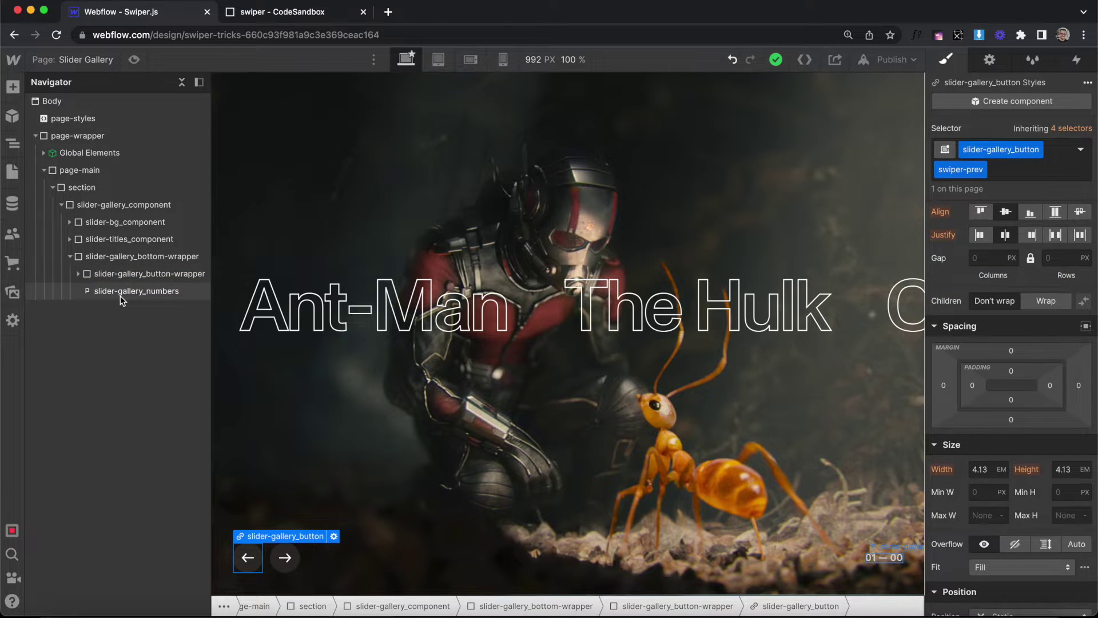
left_click(120, 293)
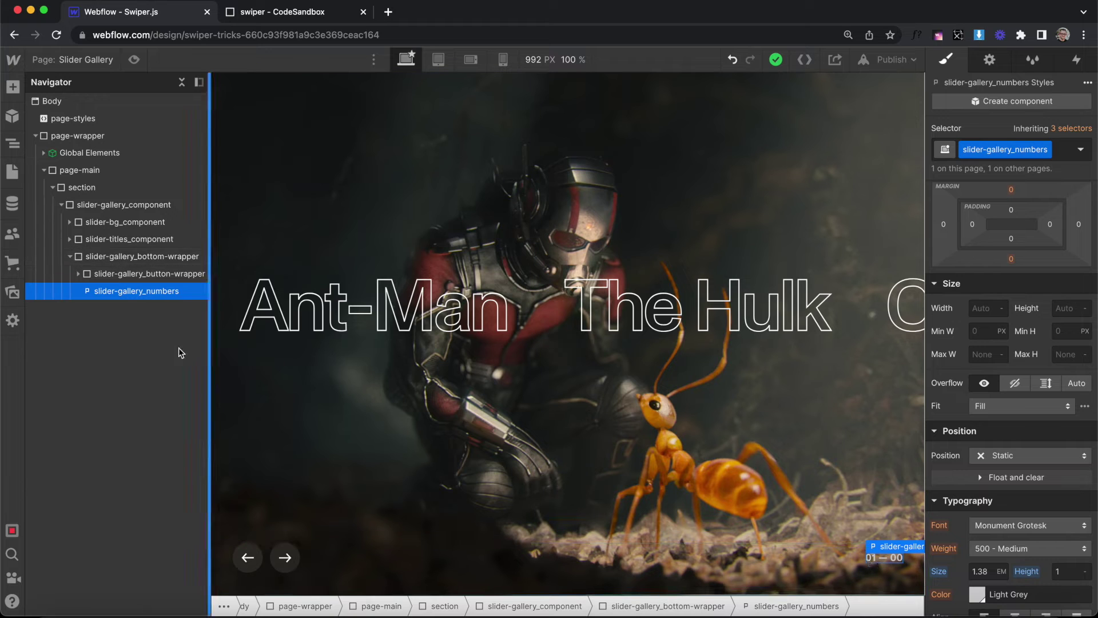
left_click(123, 257)
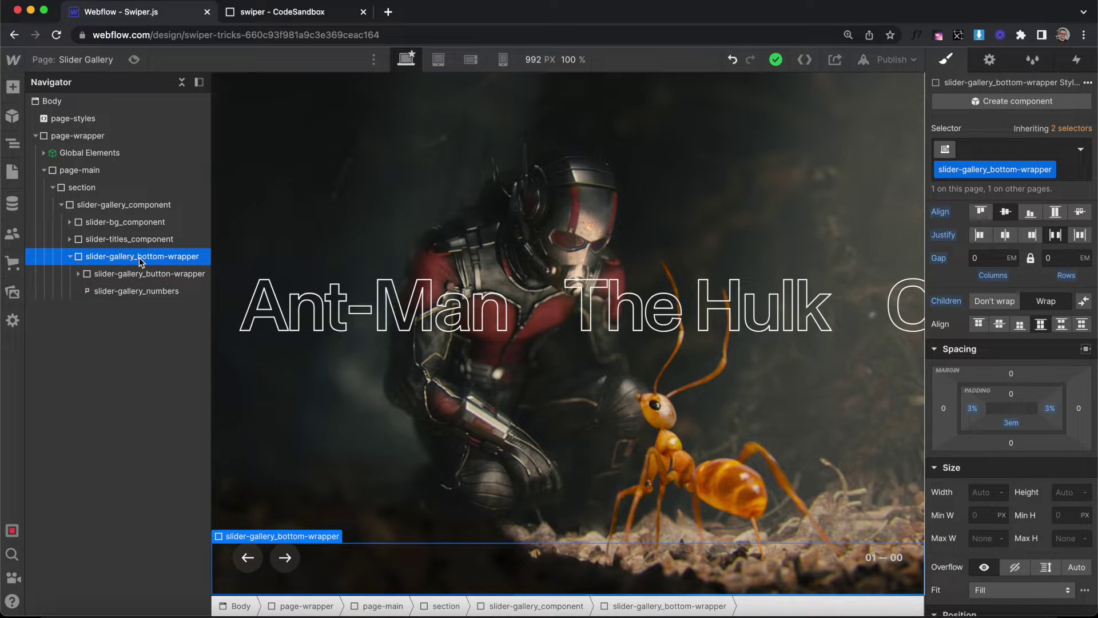
Add a Div Block classed slider-thumbs_component to slider-gallery_bottom-wrapper
key("super+k")
type("div")
key("Return")
key("super+Return")
type("slider-thumbs")
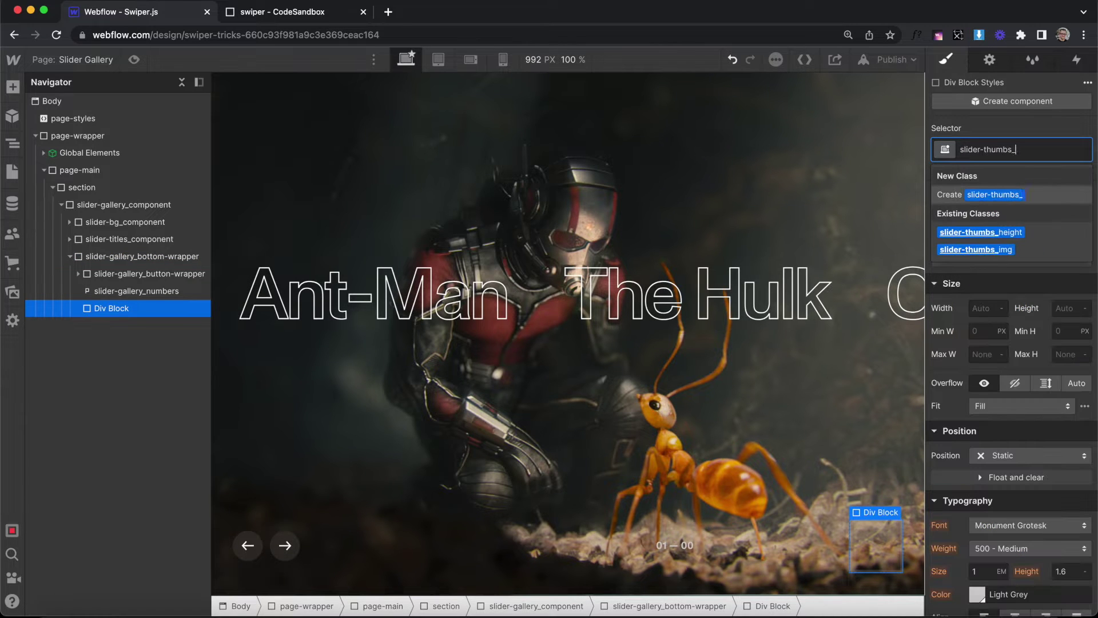
type("_component")
key("Return")
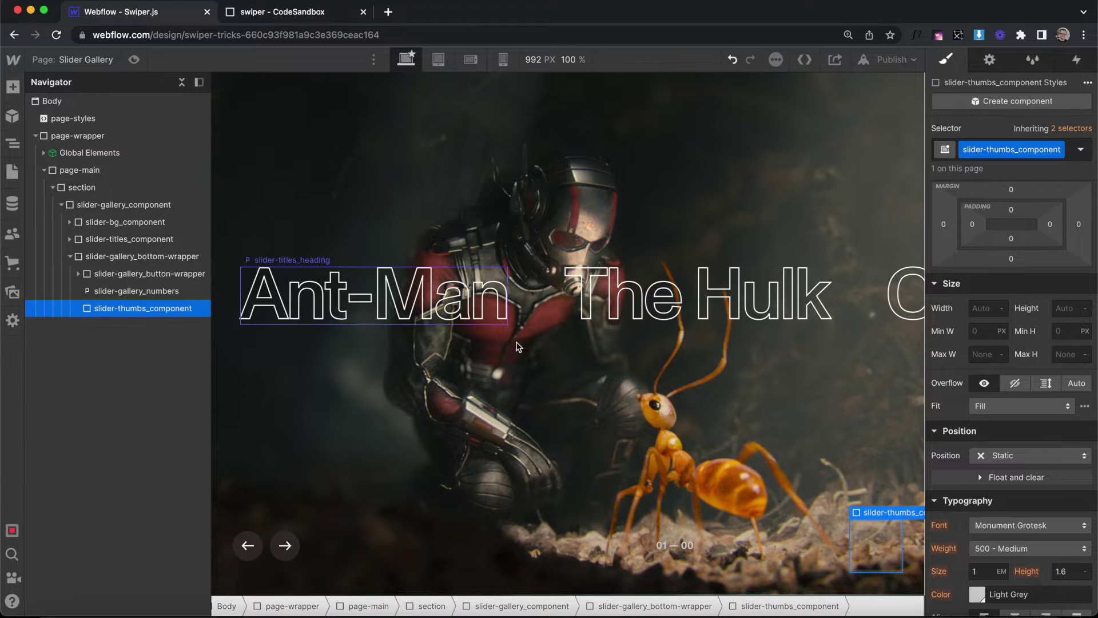
Set slider-thumbs_component's width to 40%
left_click(343, 558)
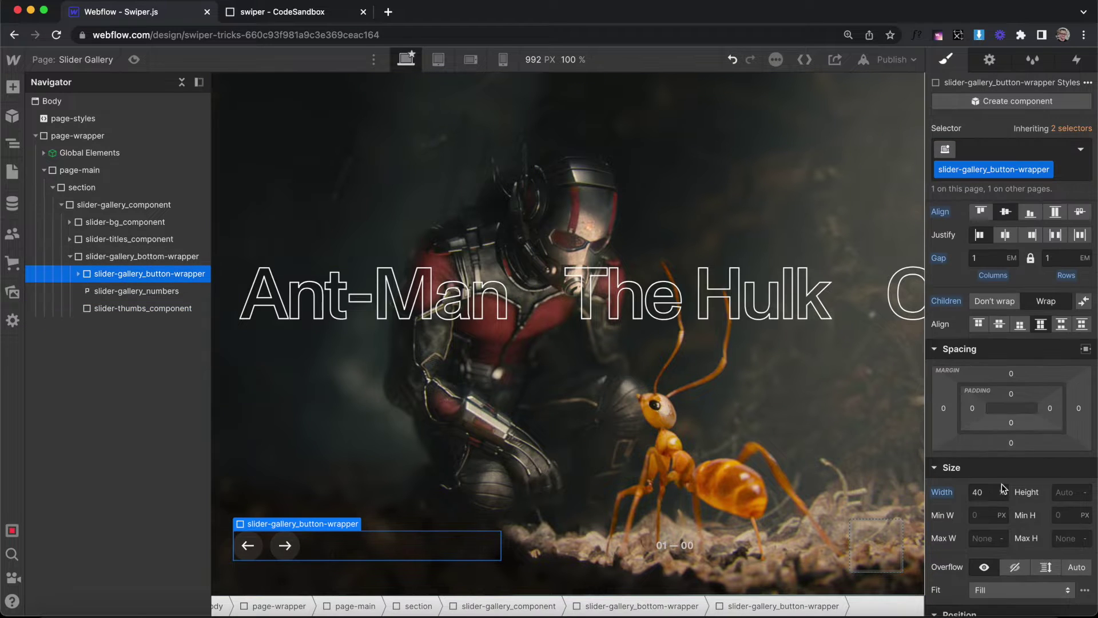
left_click(197, 311)
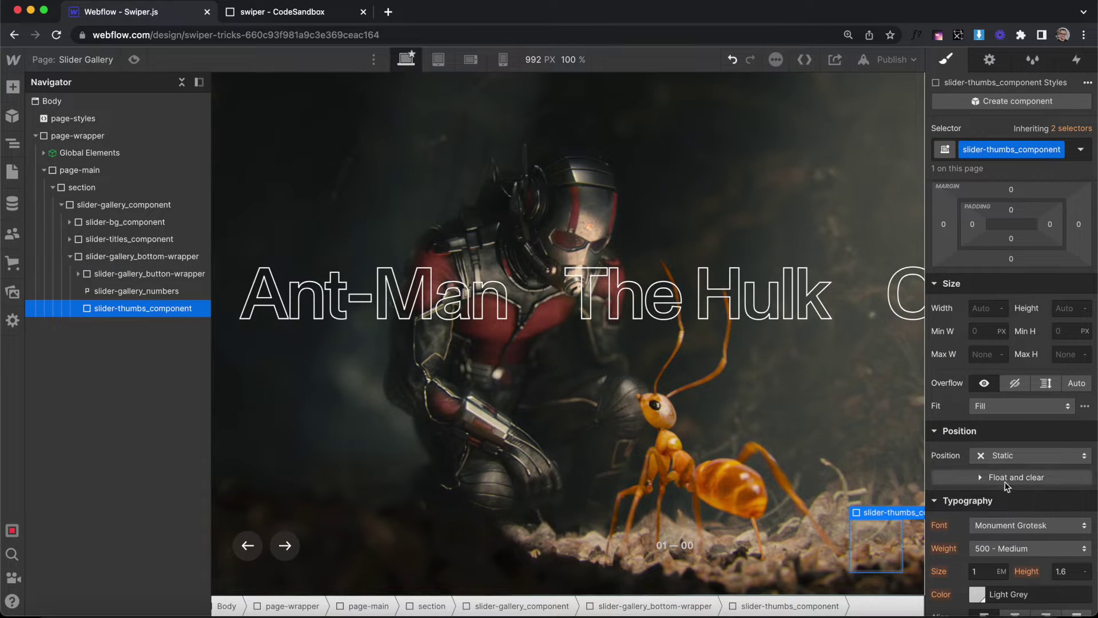
left_click(986, 308)
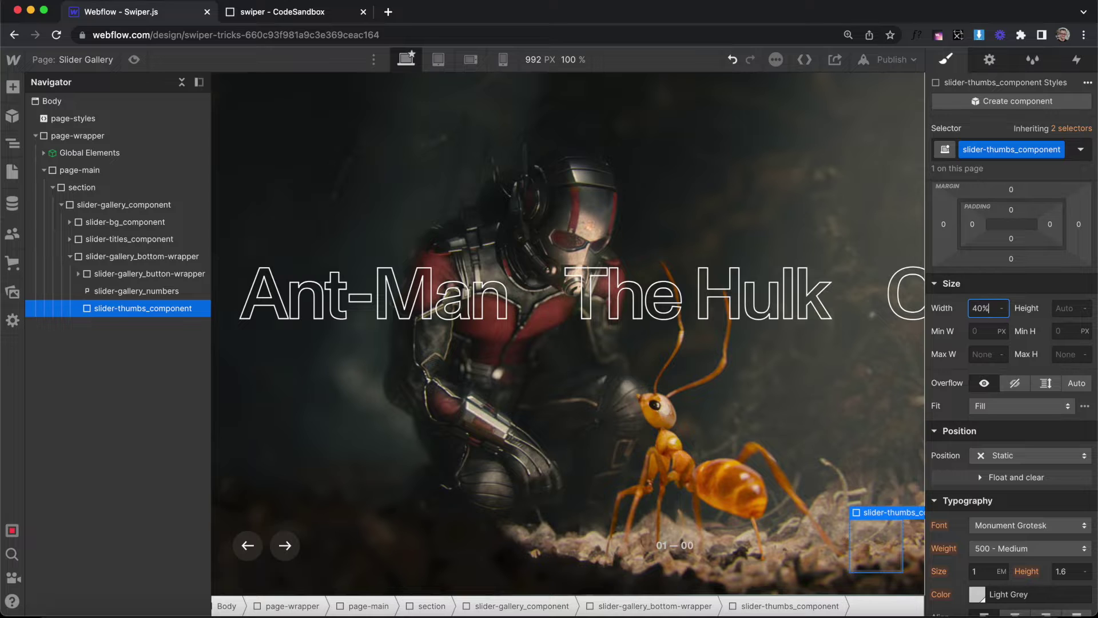
type("40%")
key("Return")
left_click(574, 559)
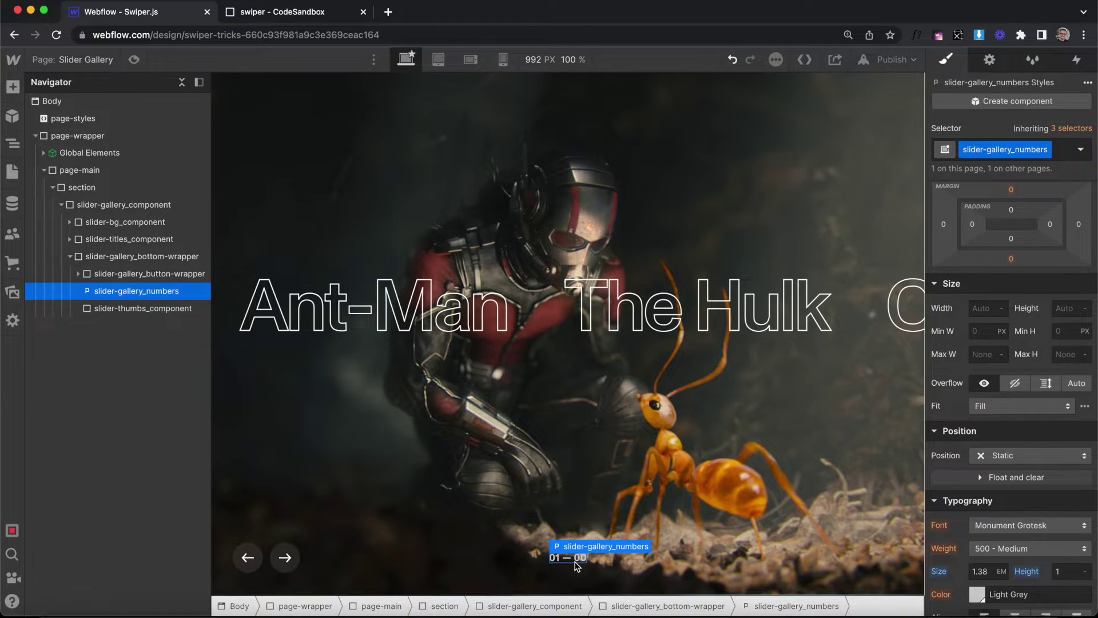
left_click(181, 398)
Add a 25%-wide Div Block classed slider-thumbs_wrap inside the thumbs component
key("super+e")
type("div")
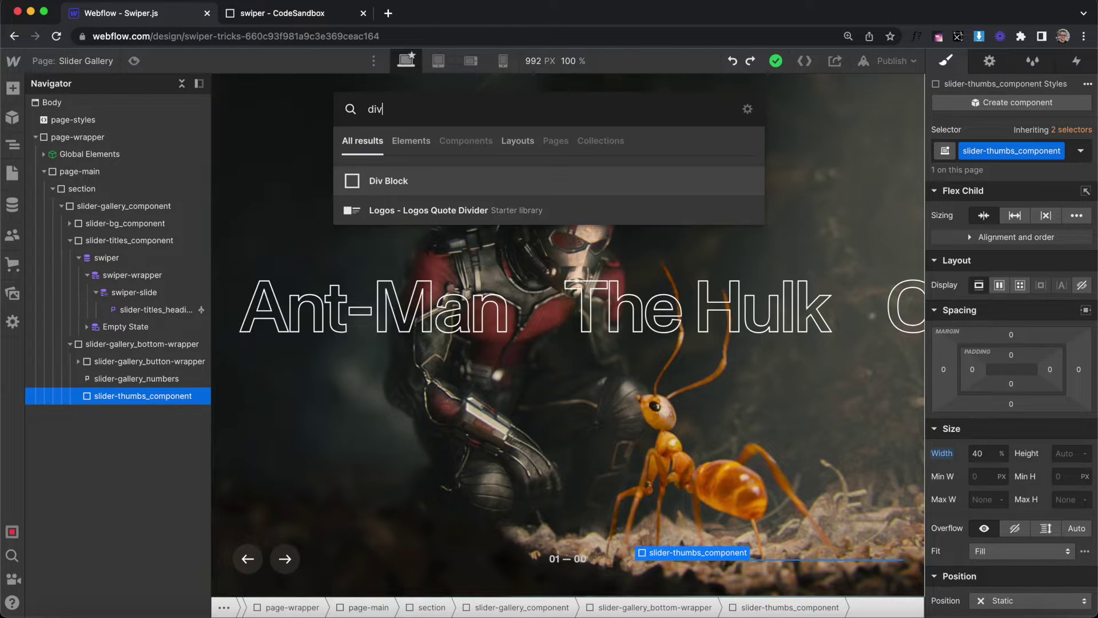
key("Return")
key("super+Return")
type("slider-thumbs_wrap")
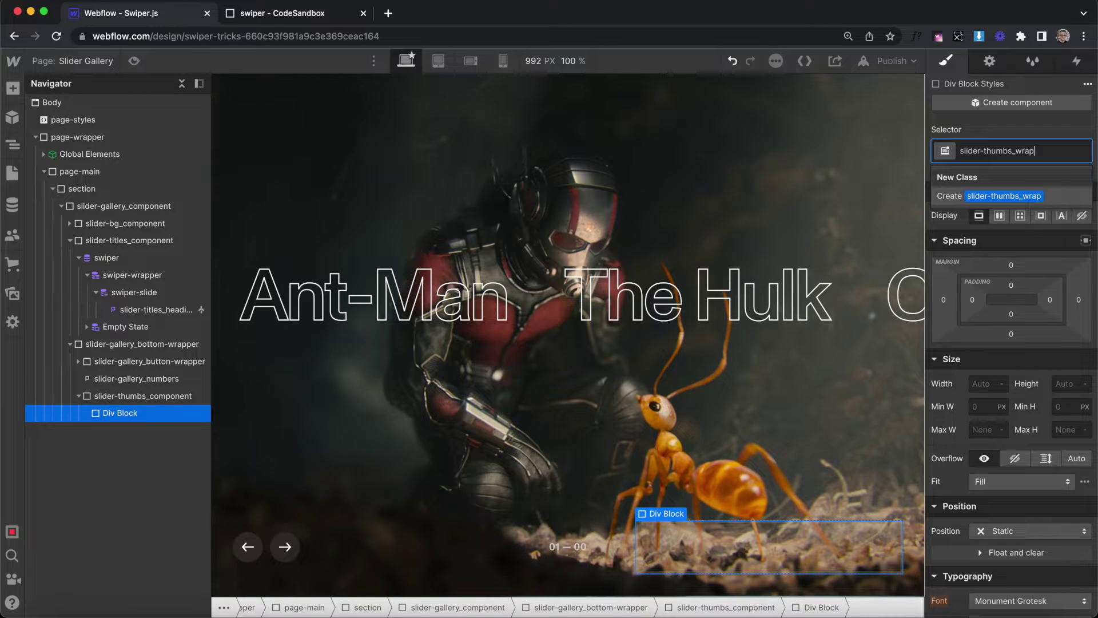
key("Return")
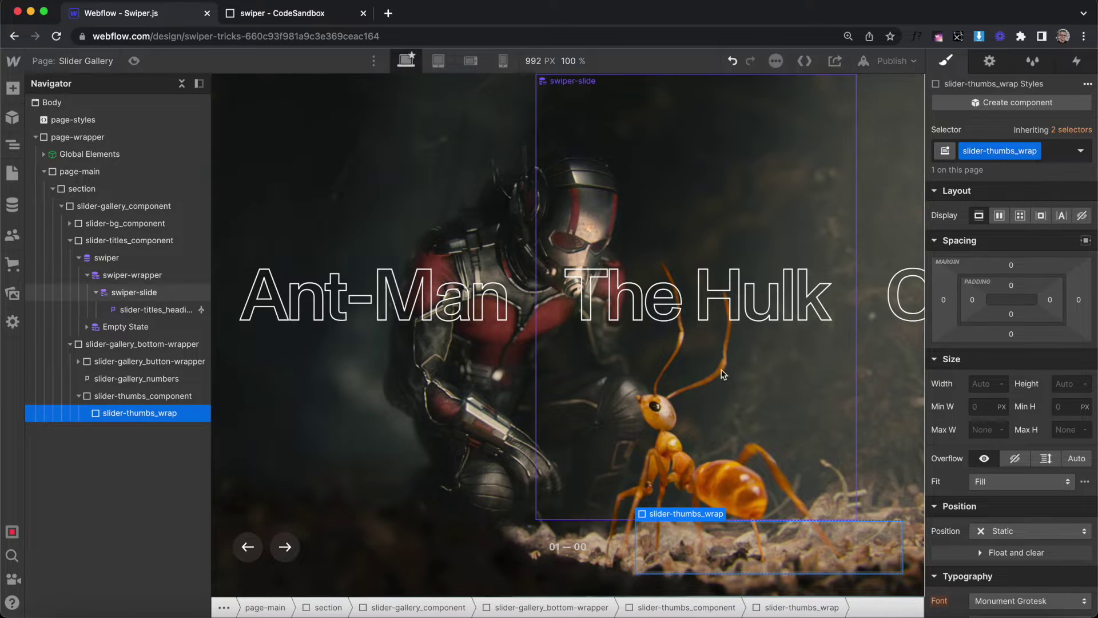
left_click(984, 382)
type("25%")
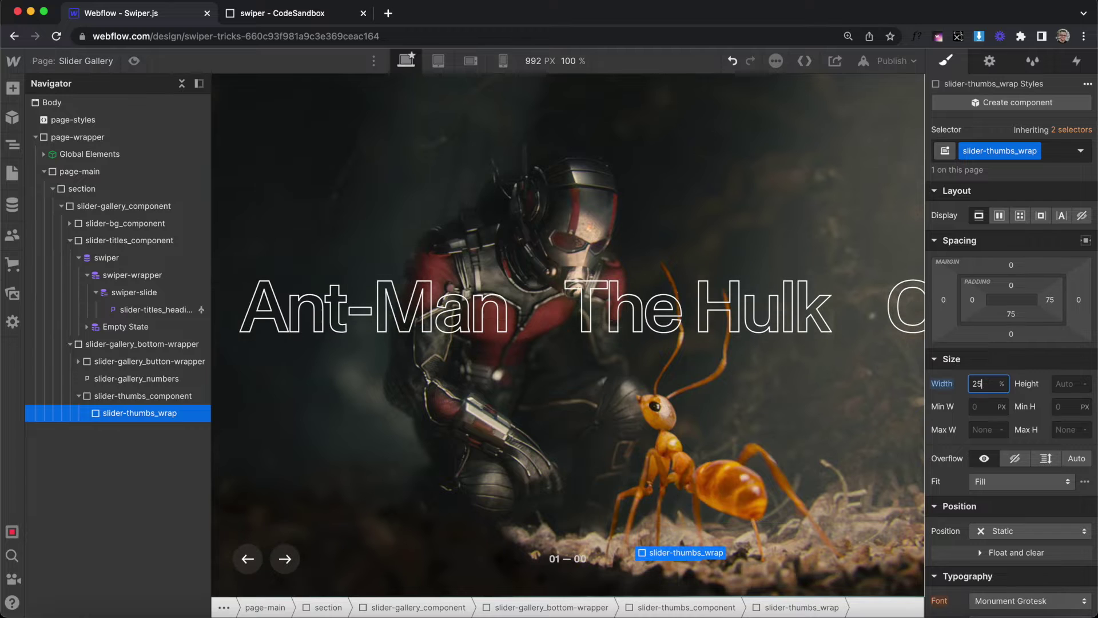
key("Return")
Paste the collection swiper into slider-thumbs_wrap, add combo class is-slider-thumbs, and make its overflow visible
key("ctrl+v")
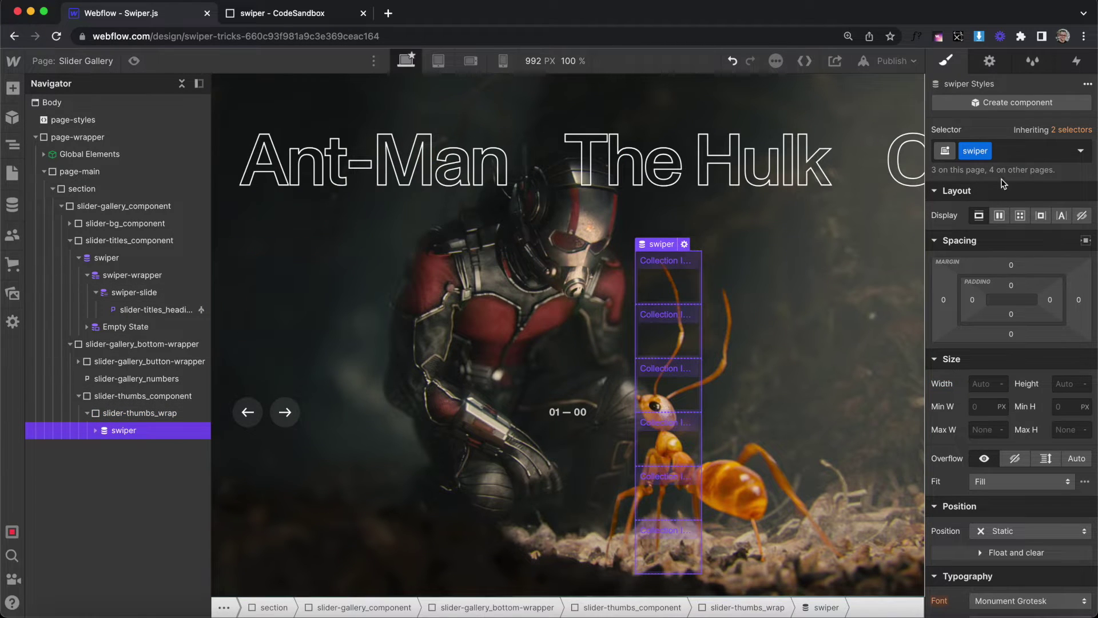
left_click(1018, 149)
type("is-slid")
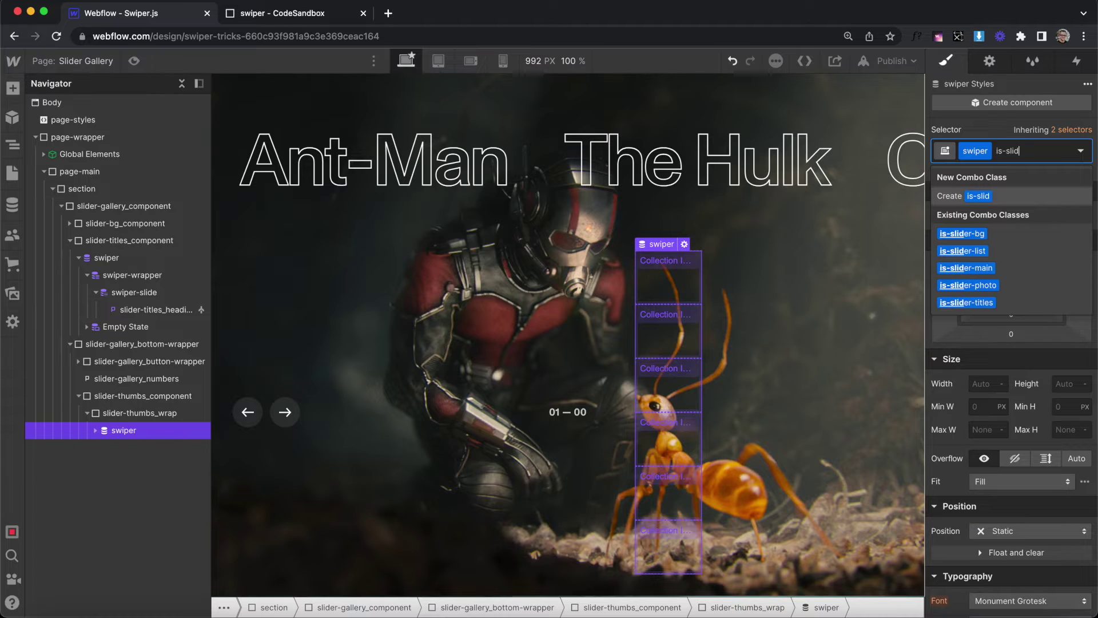
type("er-thumbs")
key("Return")
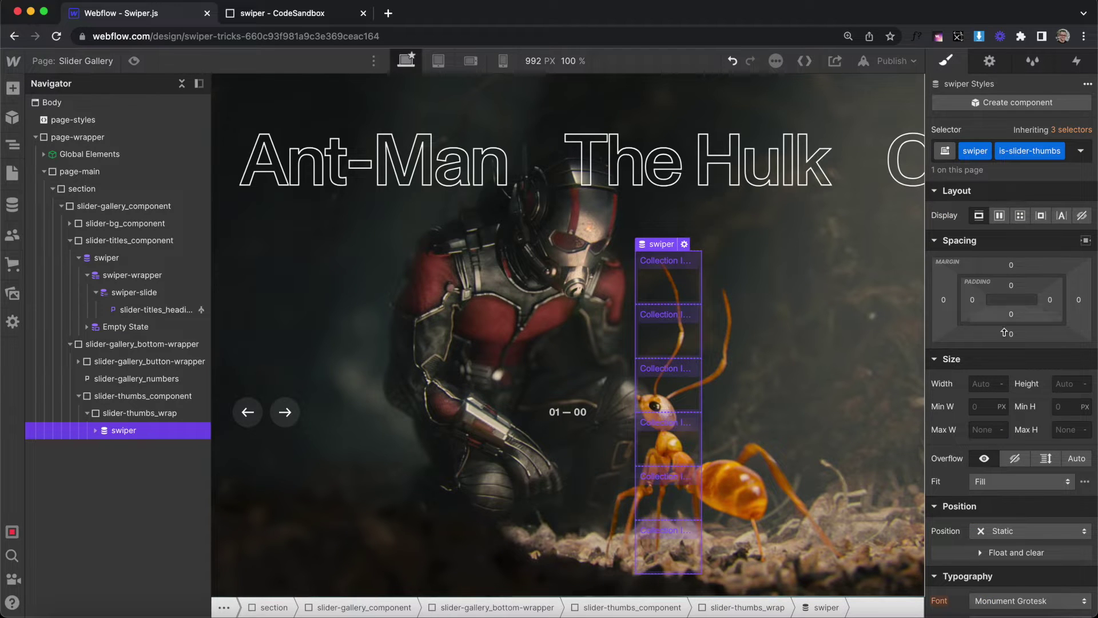
left_click(980, 388)
type("1")
left_click(976, 459)
Give the thumbnail swiper-wrapper combo class is-slider-thumbs and a horizontal flex layout
left_click(96, 430)
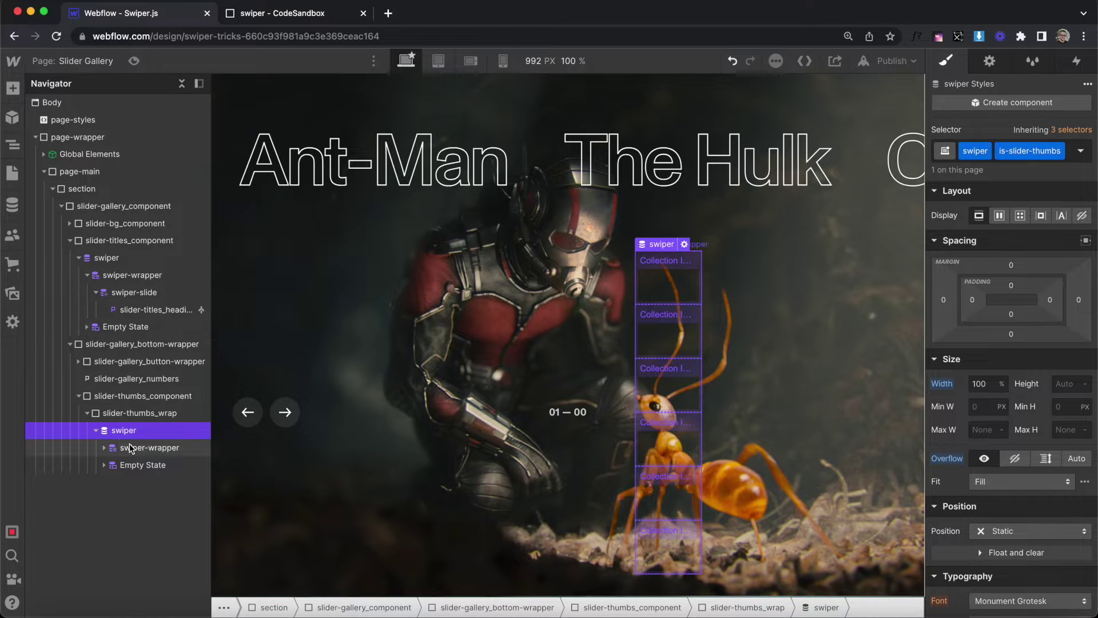
left_click(146, 447)
left_click(1047, 150)
type("is-l")
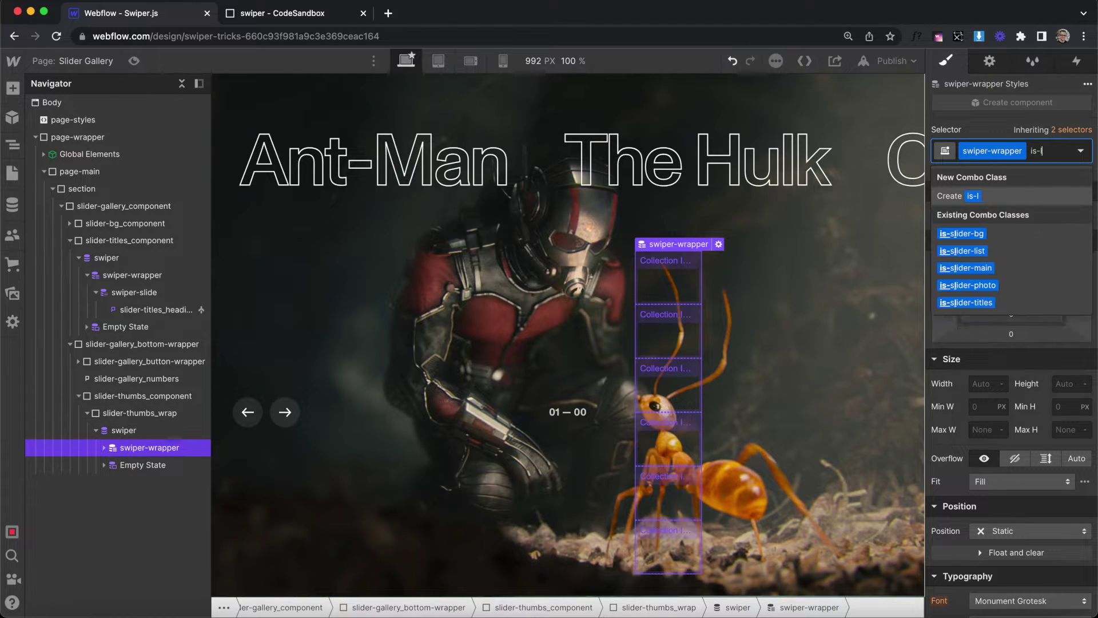
key("BackSpace")
type("slider-thumbs")
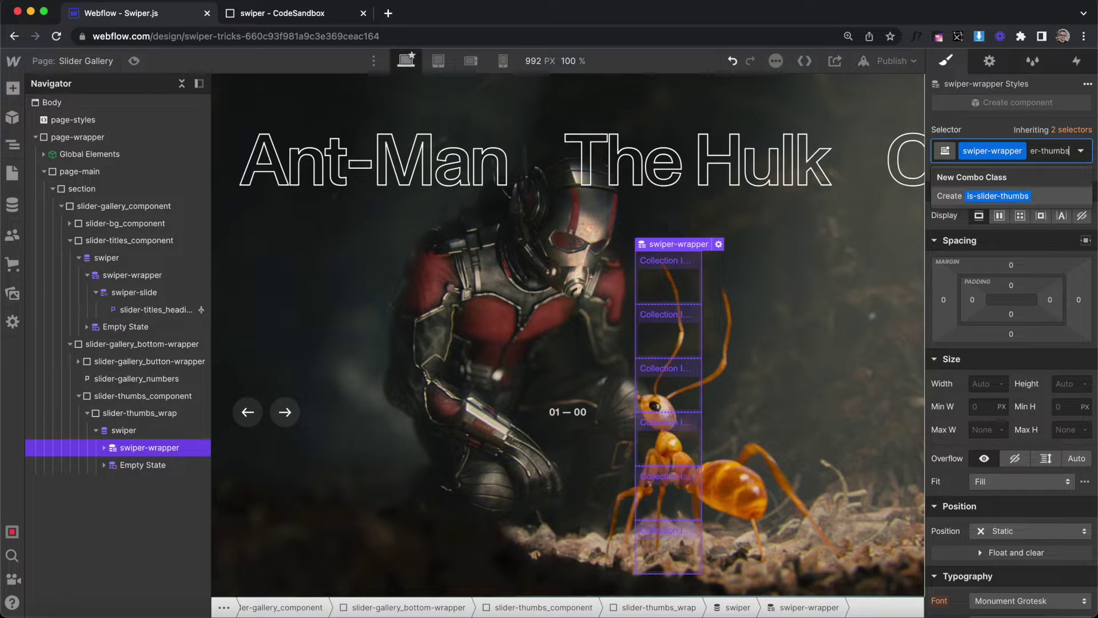
key("Return")
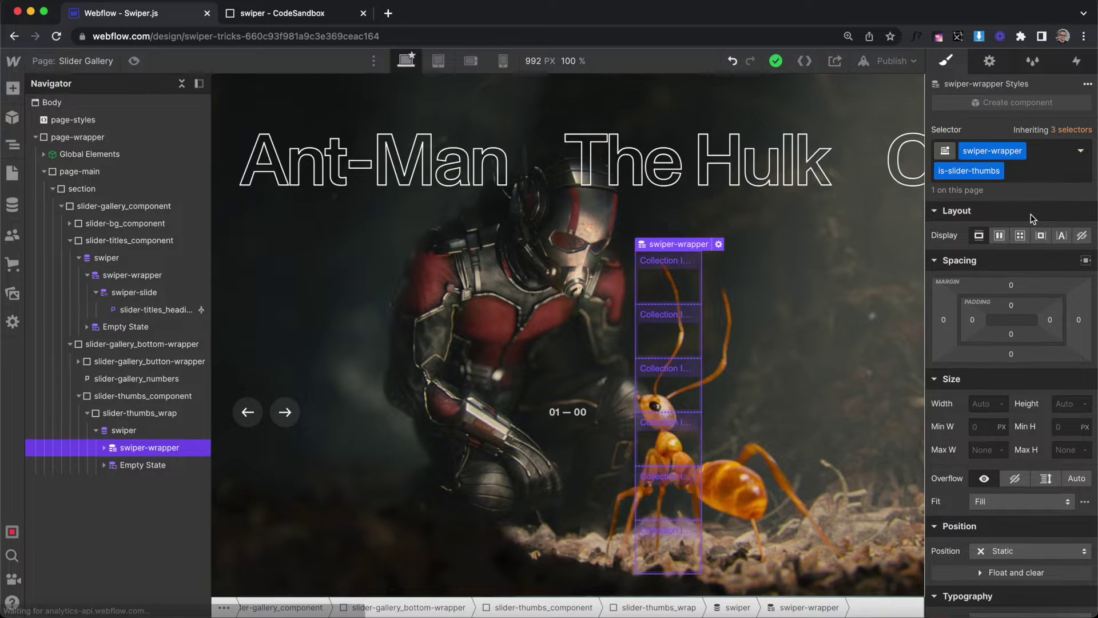
left_click(999, 235)
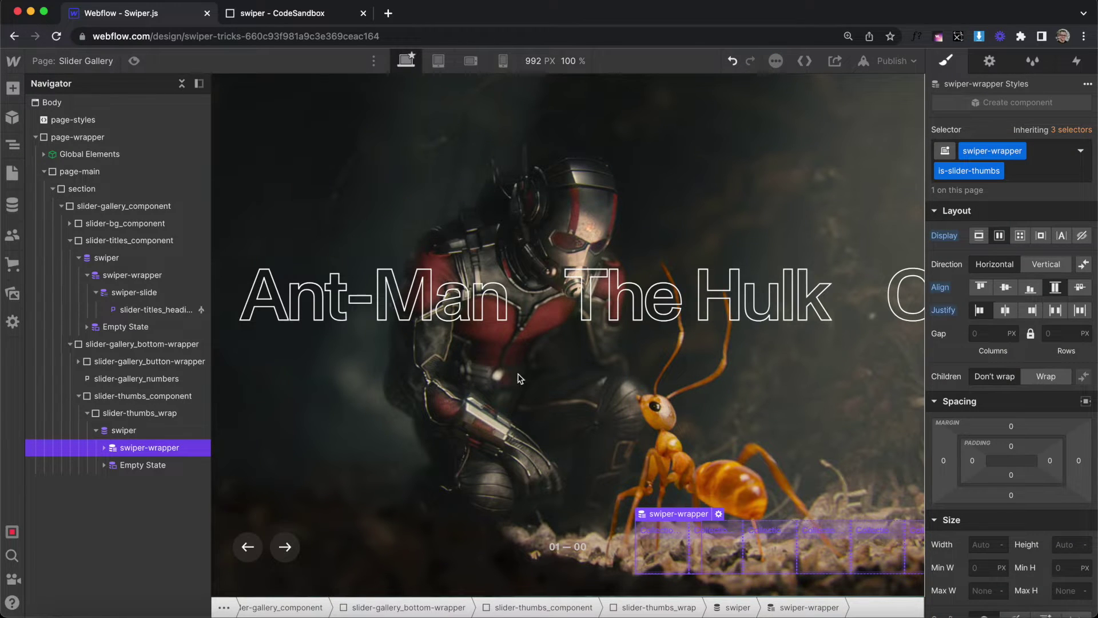
left_click(104, 448)
left_click(150, 465)
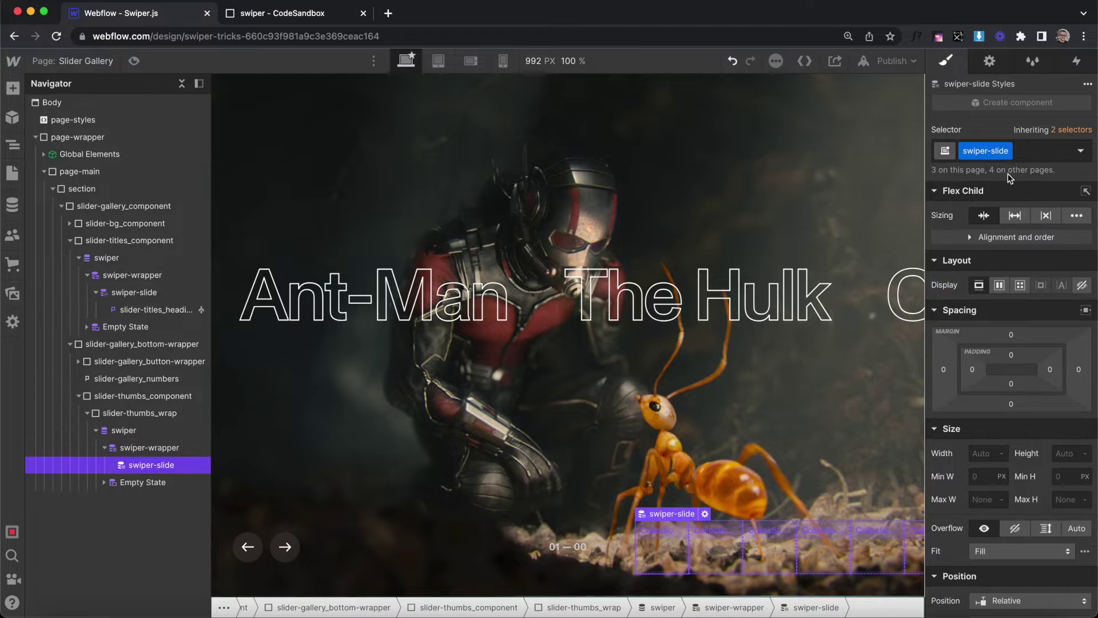
Give the thumbnail swiper-slide combo class is-slider-thumbs and 100% width
left_click(1028, 154)
type("is-slider")
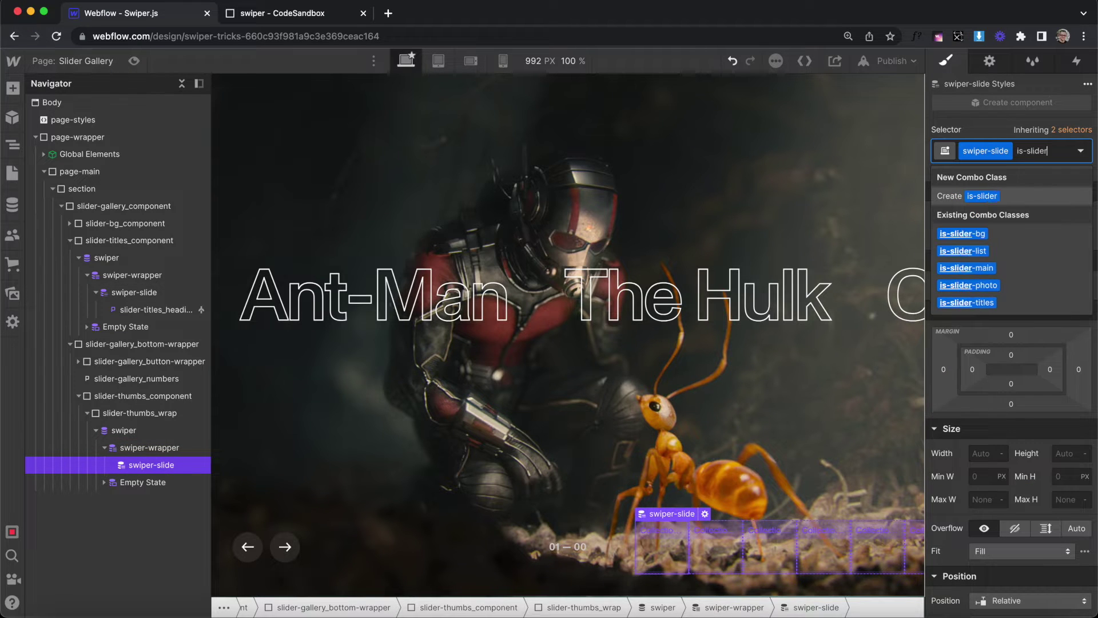
type("-thumbs")
key("Return")
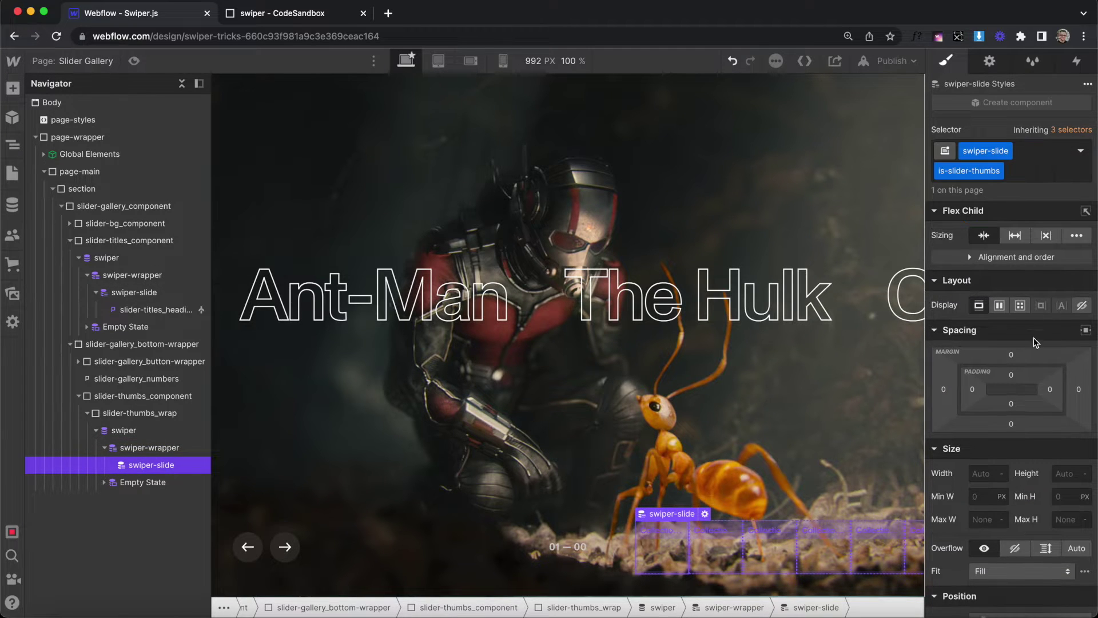
left_click(982, 473)
type("100%")
key("Return")
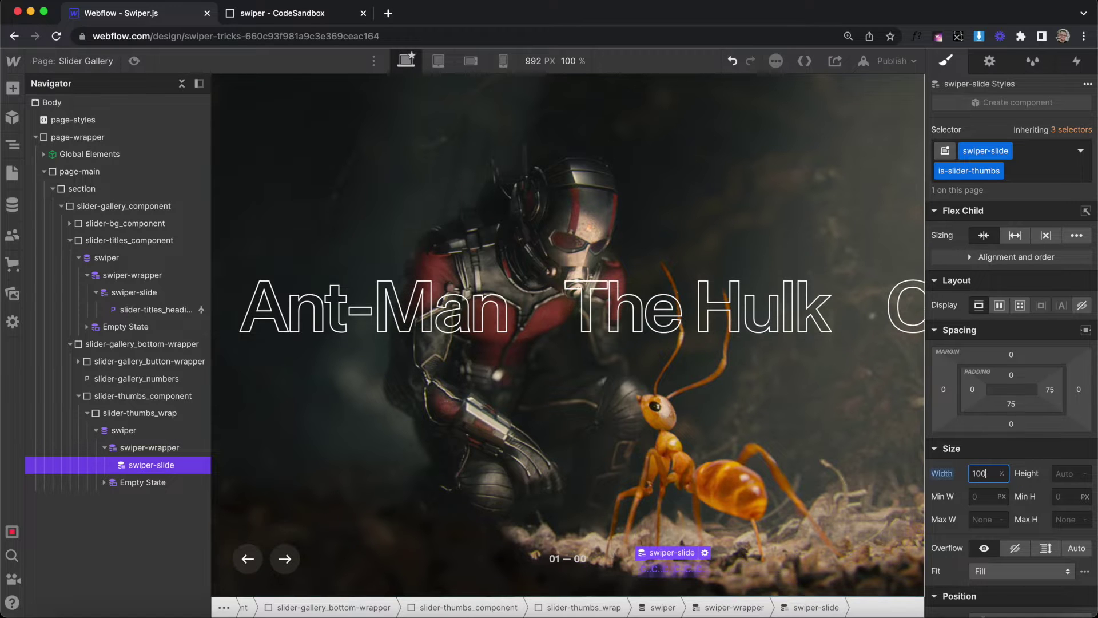
Add a Div Block inside the slide using the existing slider-thumbs_height class
key("super+e")
type("div")
key("Return")
left_click(113, 465)
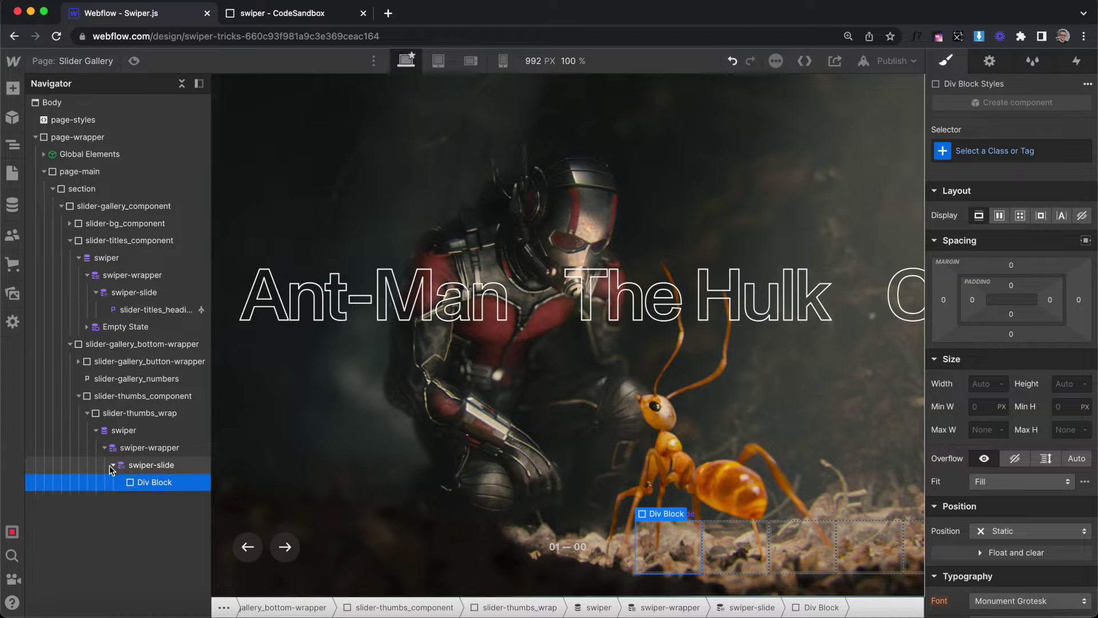
key("super+Return")
type("slider-thum")
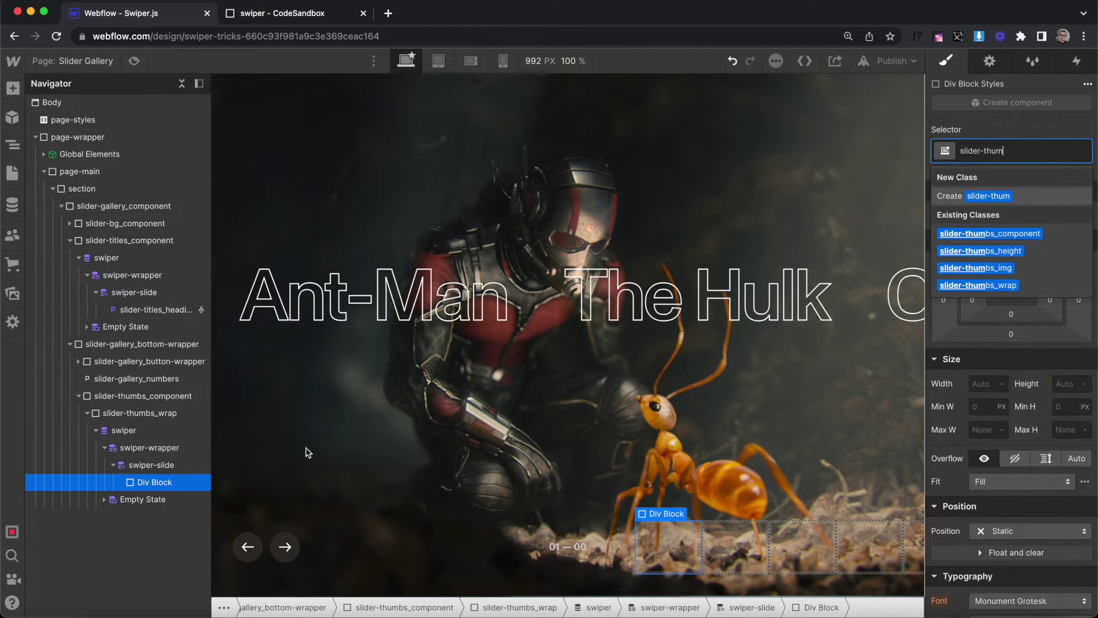
left_click(1020, 251)
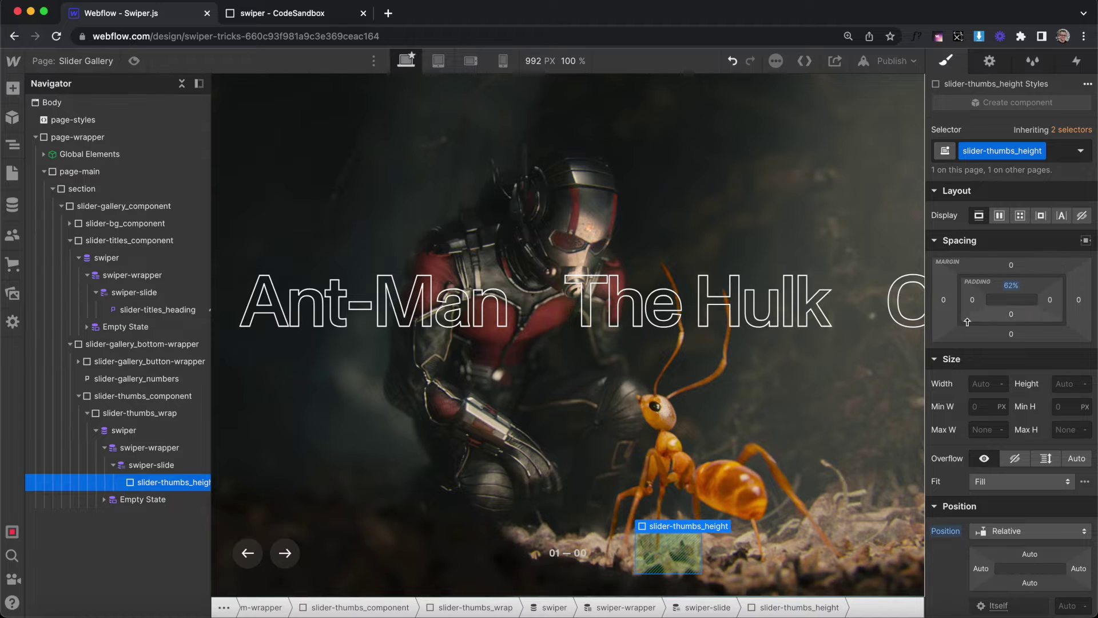
Insert an Image in slider-thumbs_height bound to the Movies Photo field, classed slider-thumbs_img
key("super+k")
type("image")
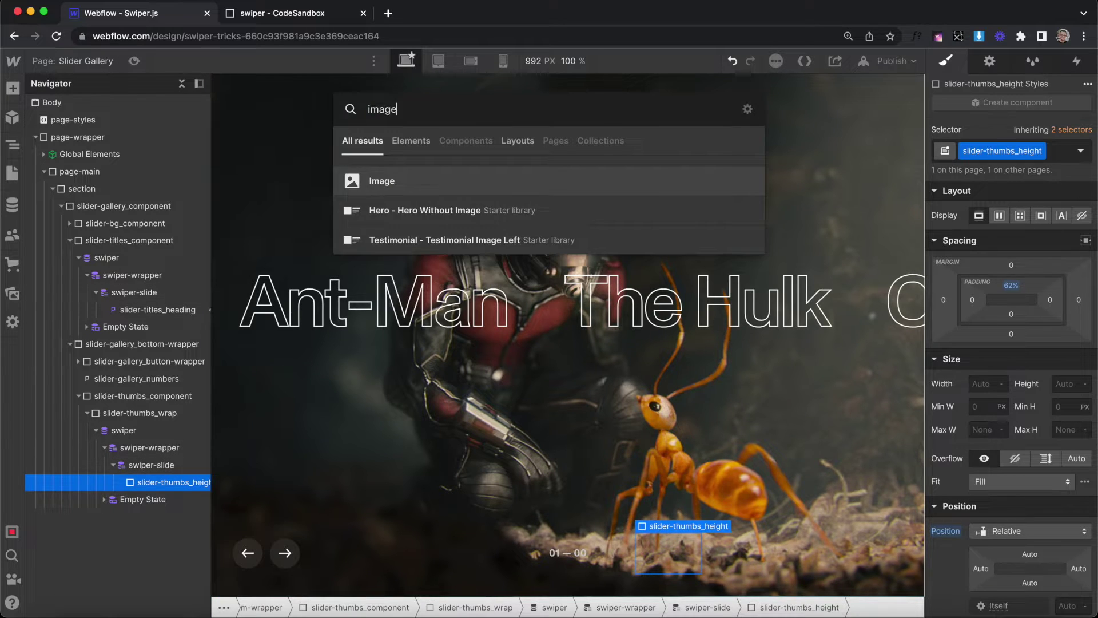
key("Return")
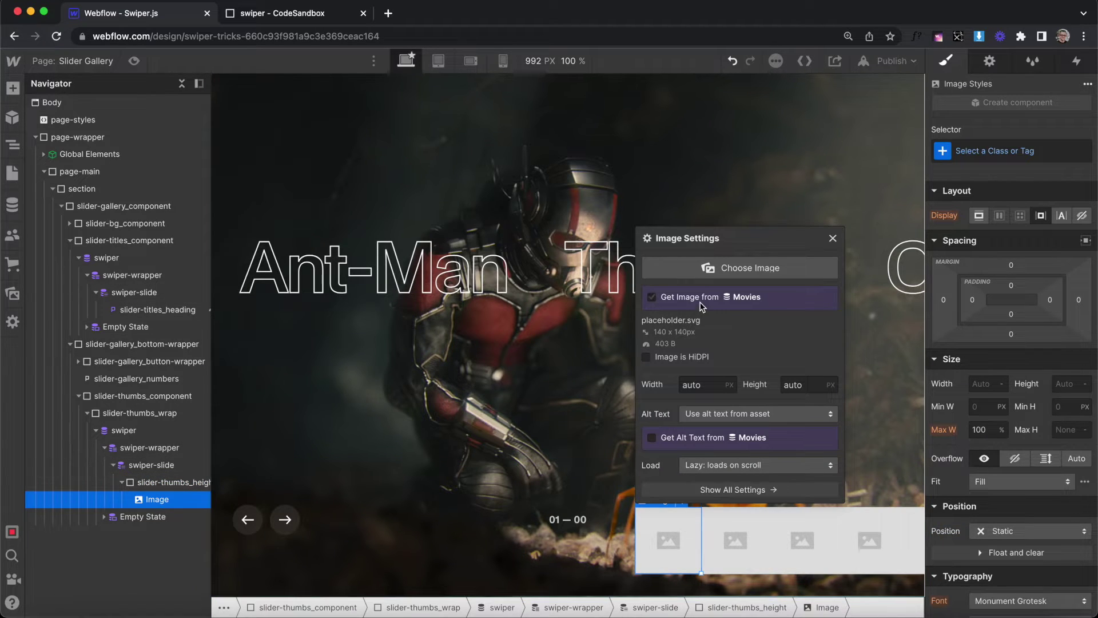
left_click(699, 296)
left_click(699, 315)
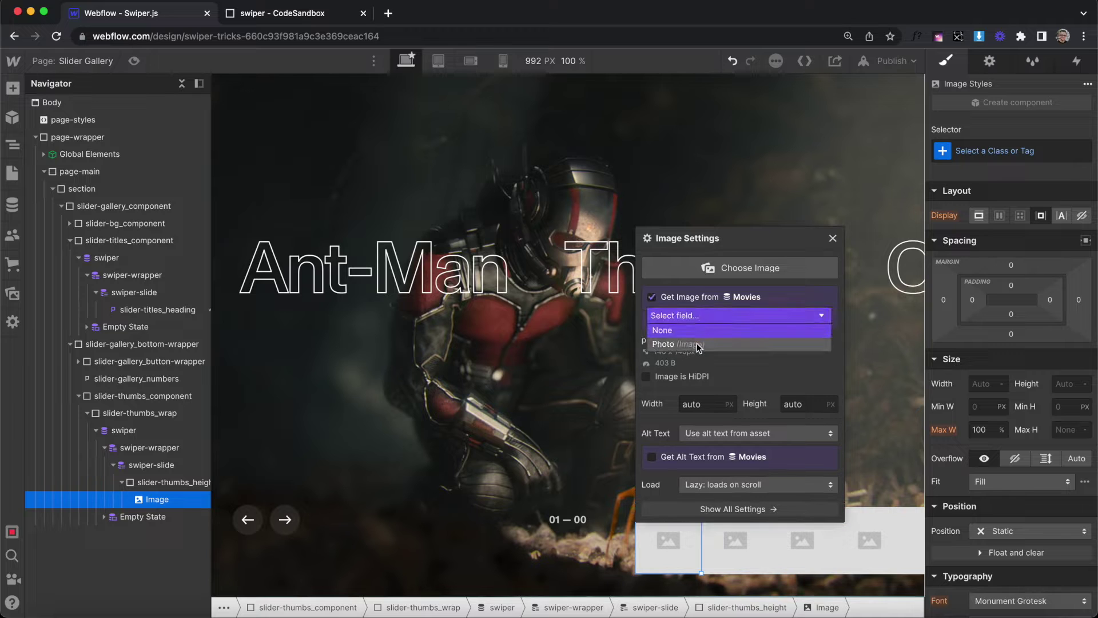
left_click(995, 152)
type("slider-")
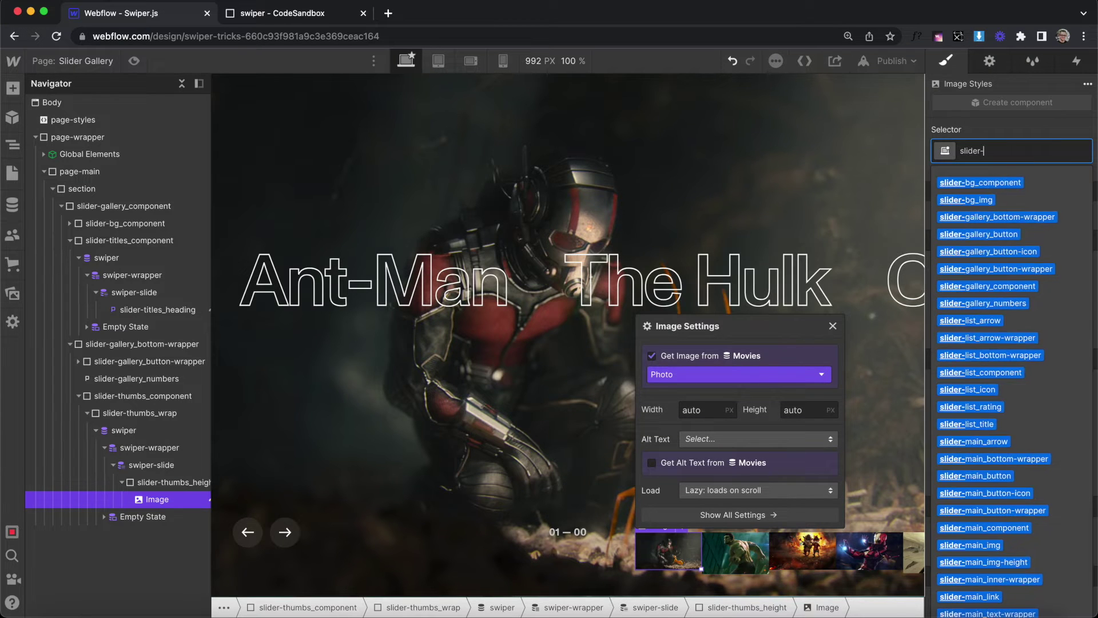
type("thu")
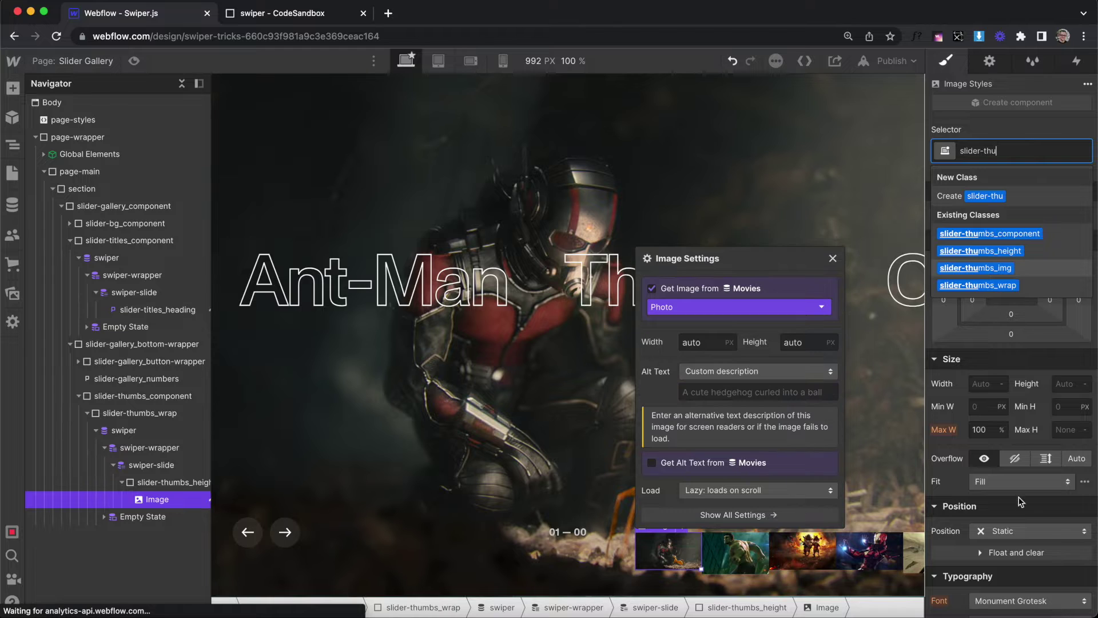
left_click(975, 268)
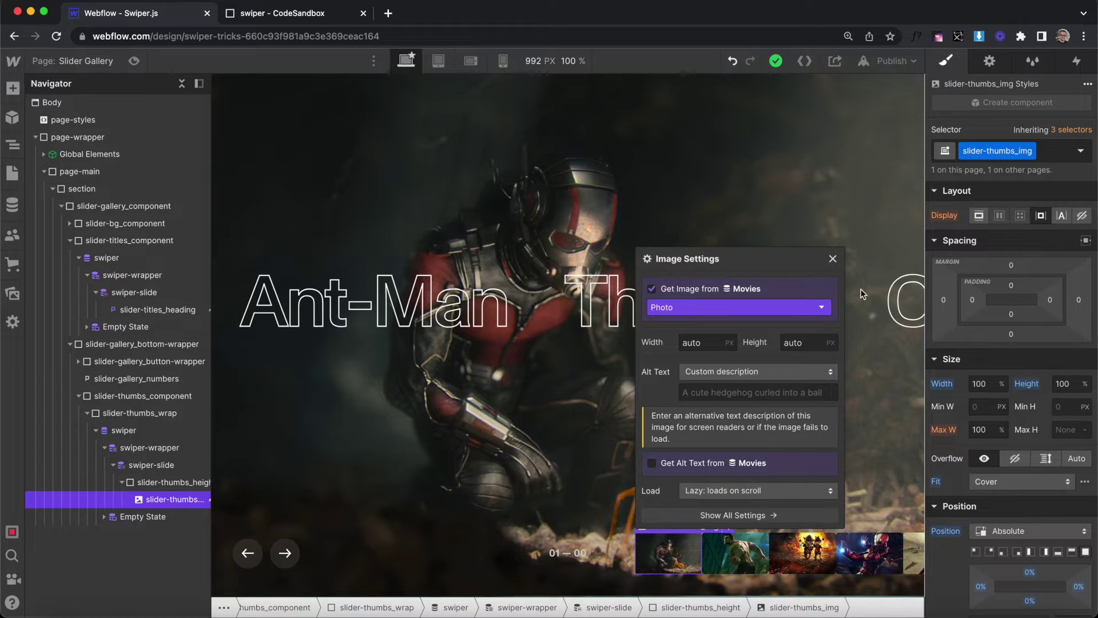
left_click(833, 259)
Give the thumbnail swiper-slide 0.5em right padding
left_click(152, 464)
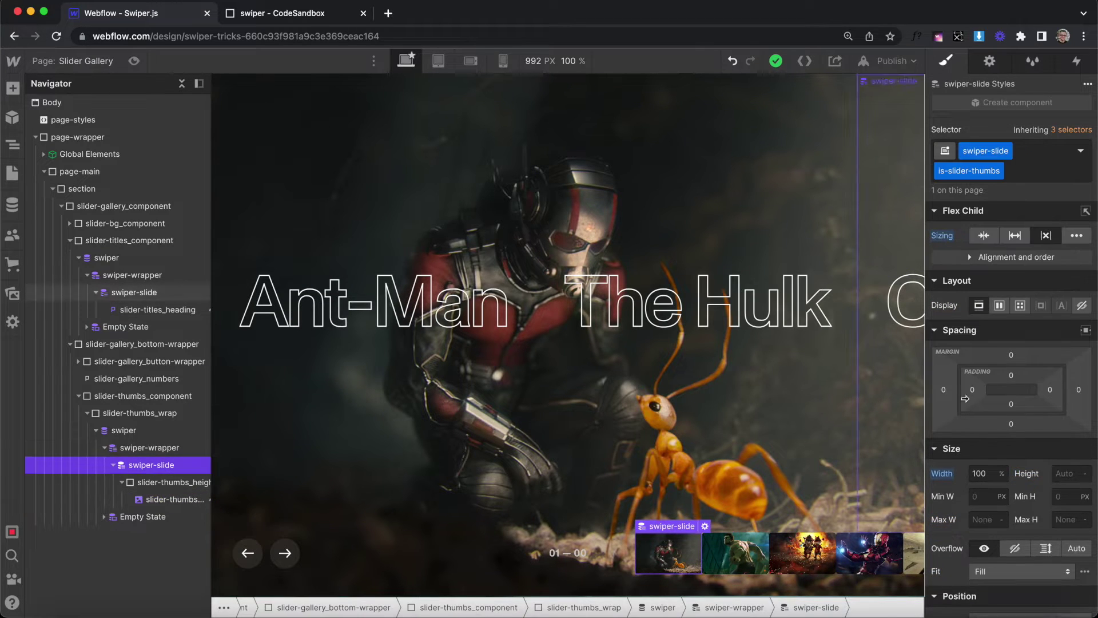
left_click(1051, 390)
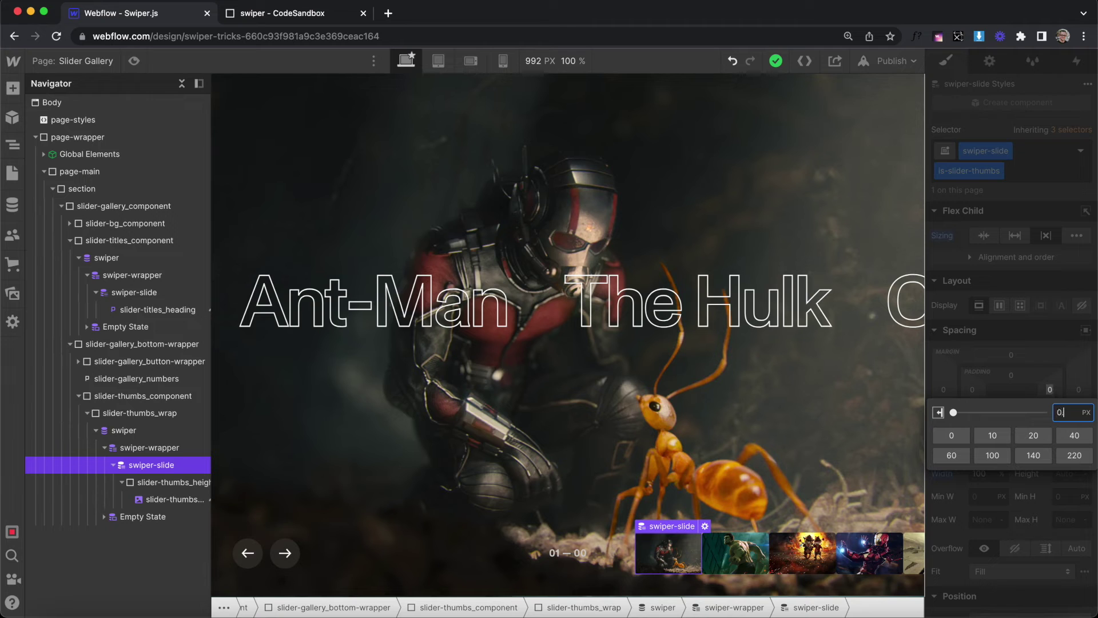
type("0.5em")
key("Return")
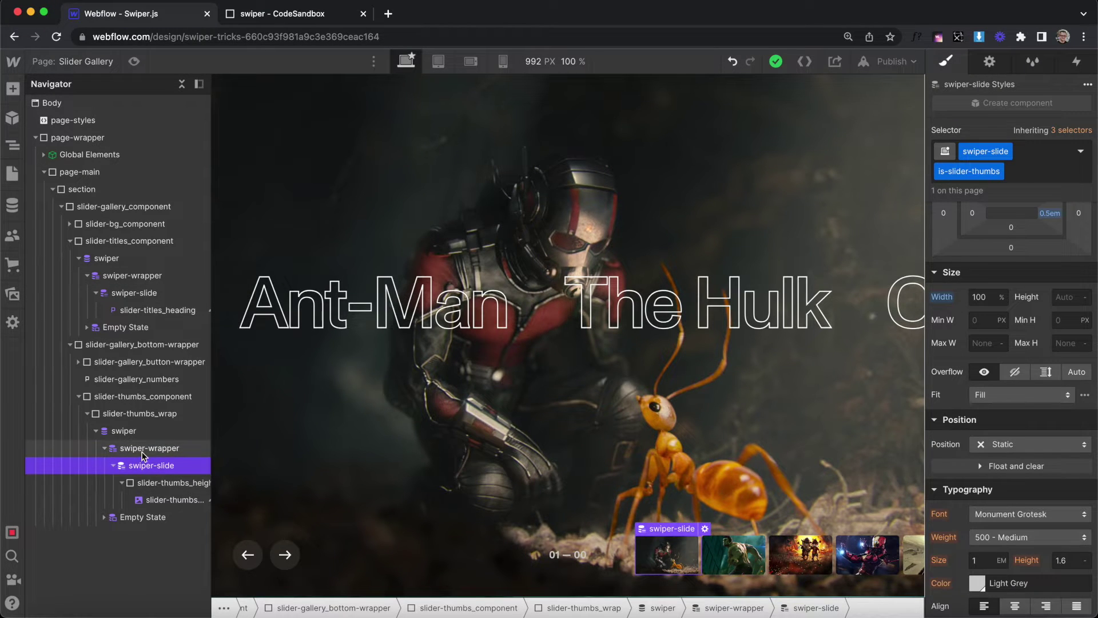
Add a Move transform of X = -130px to the thumbnail swiper-wrapper
left_click(143, 452)
scroll(1029, 446, "down", 10)
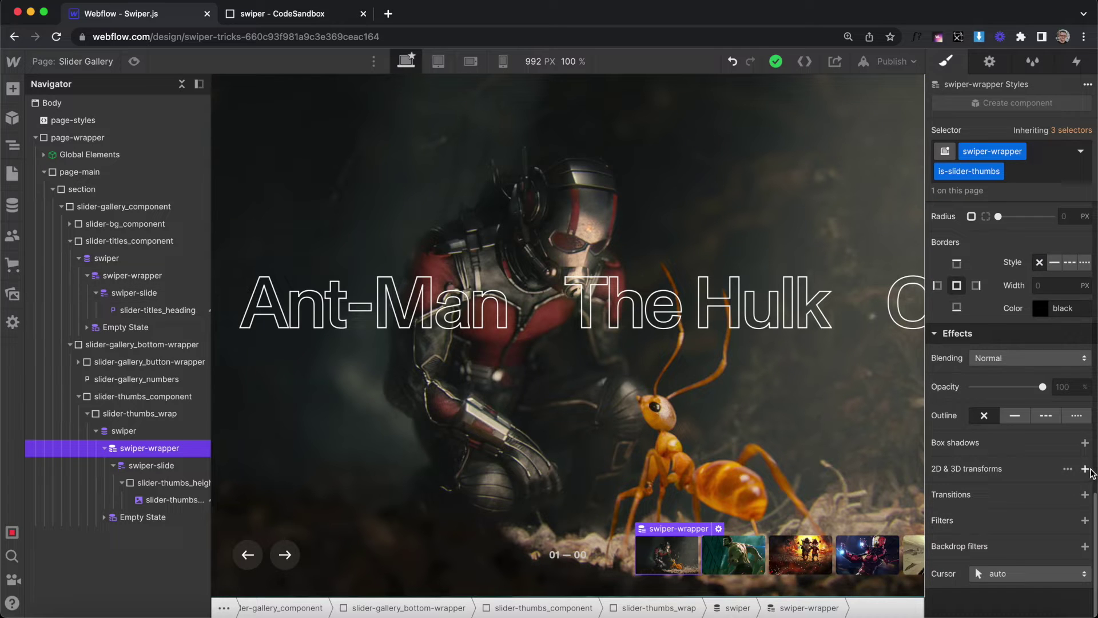
left_click(1084, 469)
left_click(1068, 541)
type("-130")
left_click(1041, 344)
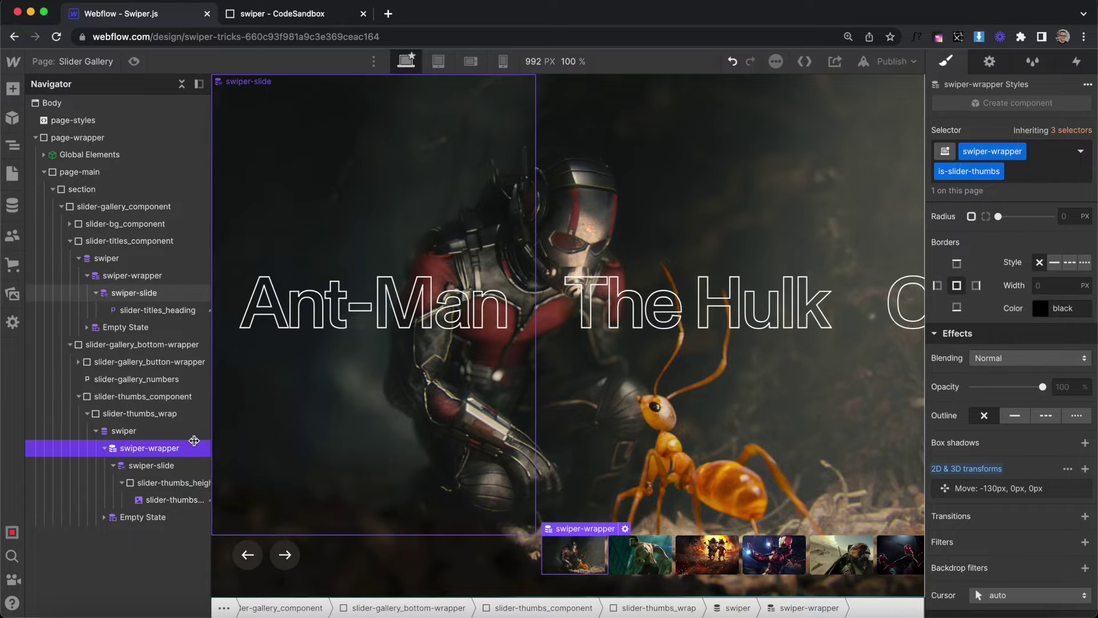
left_click(150, 400)
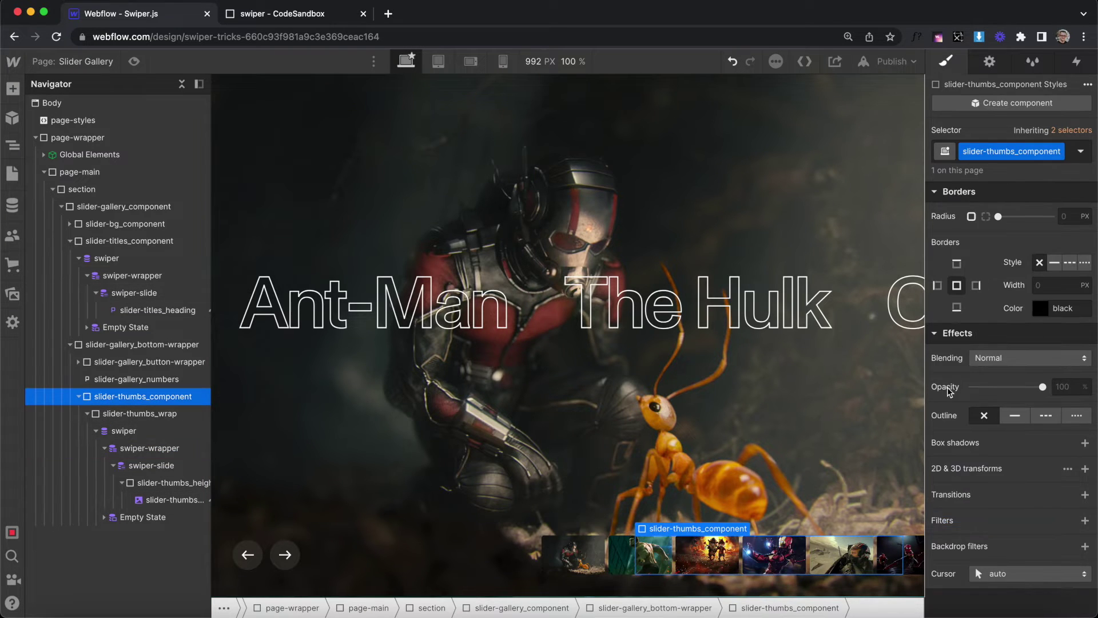
Set slider-thumbs_component's overflow to Visible
scroll(976, 335, "up", 10)
left_click(1016, 346)
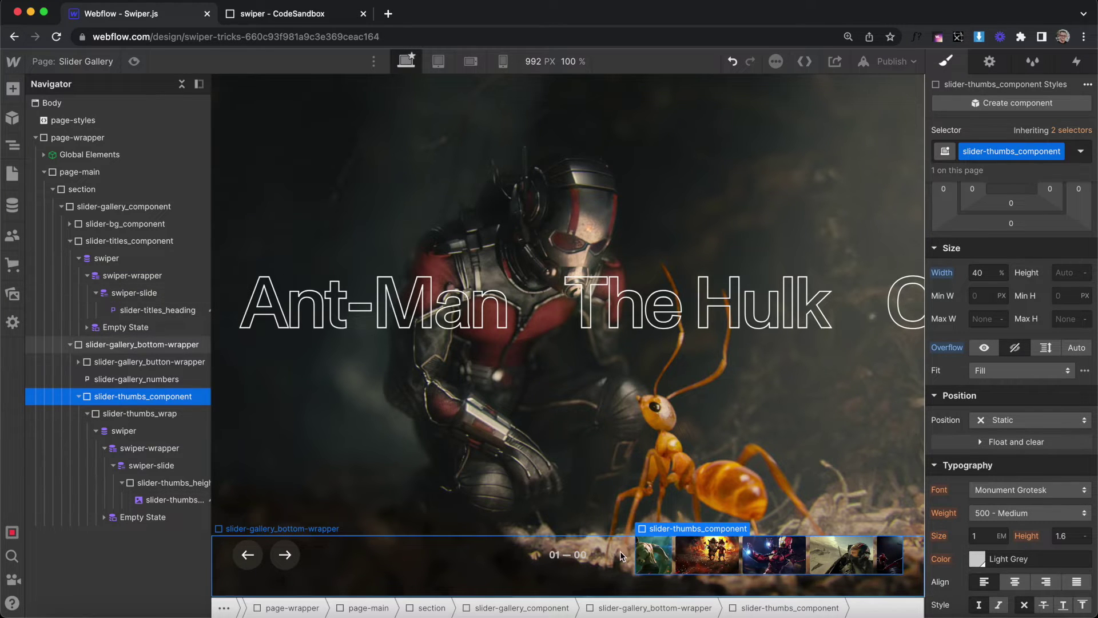
left_click(982, 346)
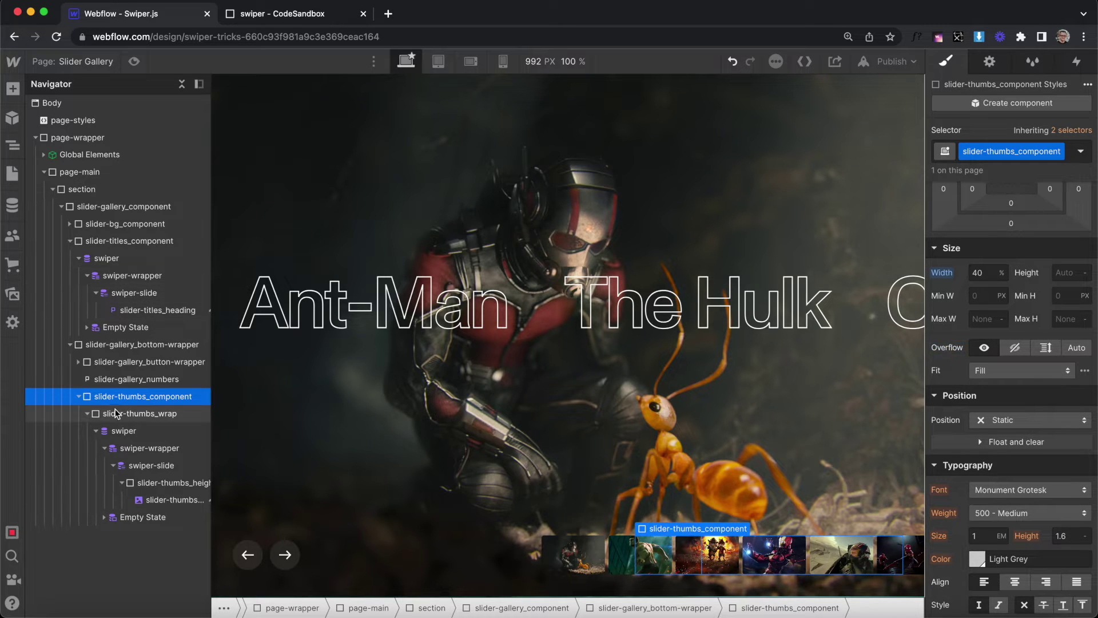
left_click(87, 413)
Add a Div Block classed slider-thumbs_overflow and nest slider-thumbs_wrap inside it
key("super+e")
type("di")
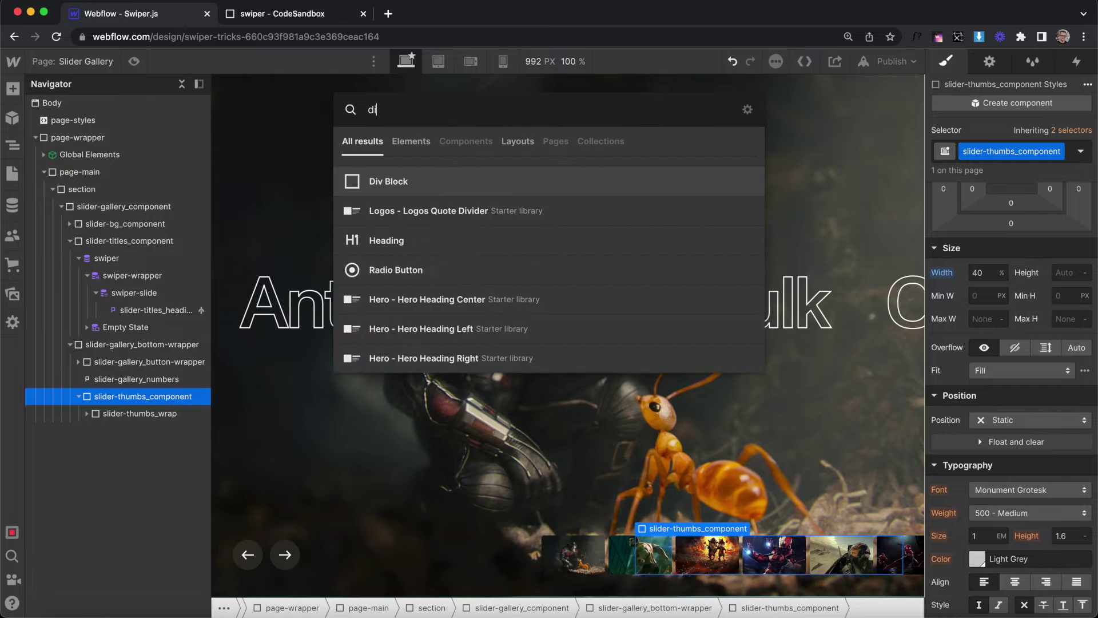
key("Return")
key("super+Return")
type("slid")
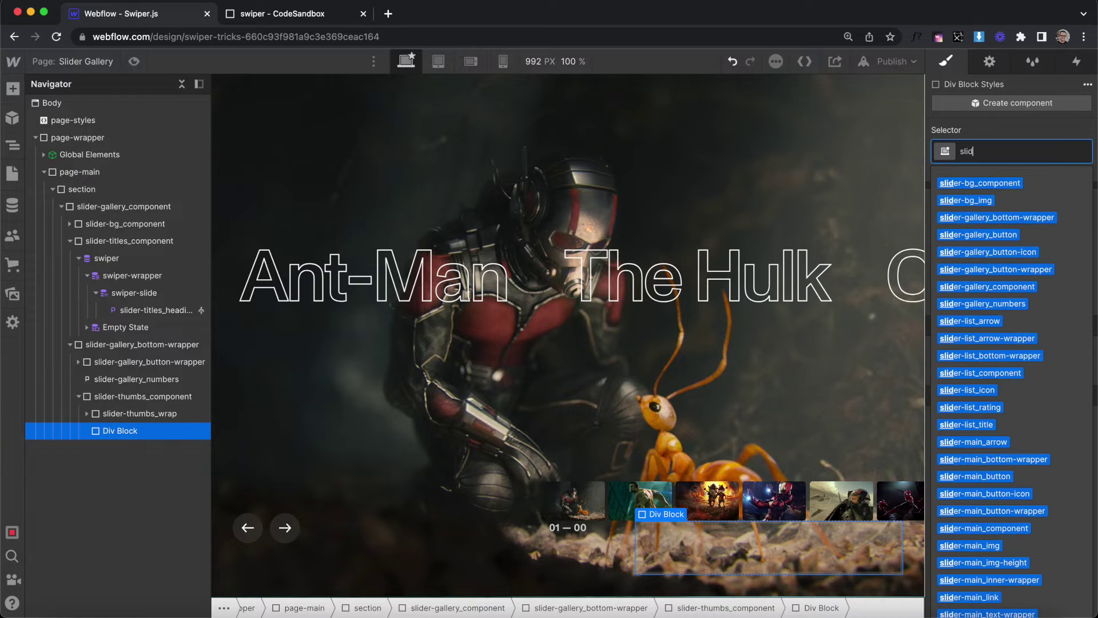
type("er-thumbs_o")
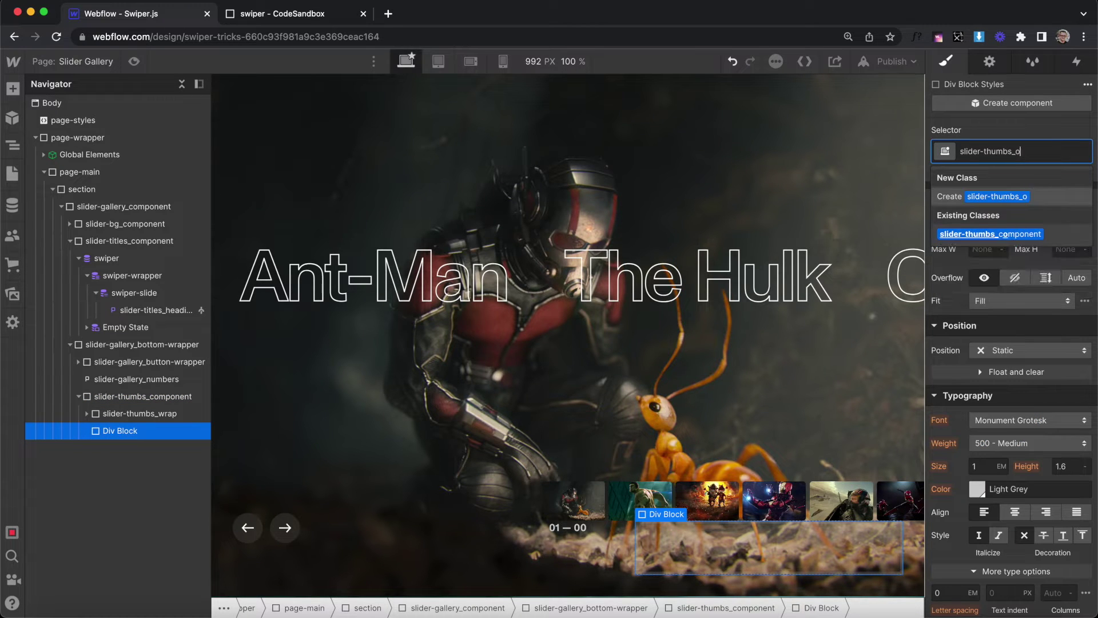
type("verflow")
key("Return")
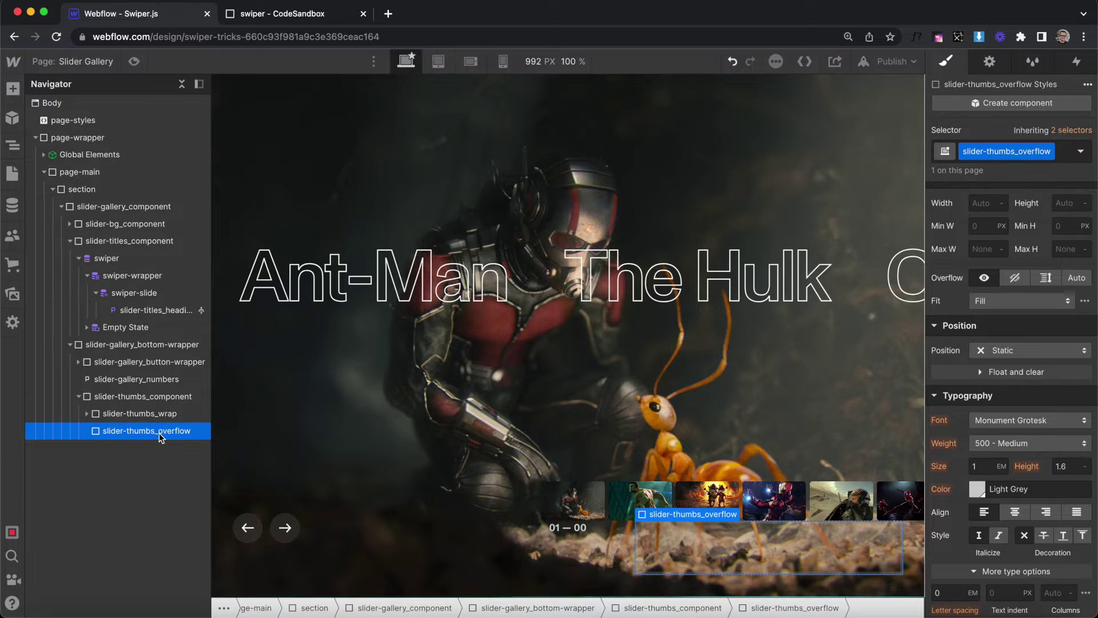
mouse_move(160, 414)
left_mouse_down()
mouse_move(160, 432)
mouse_move(159, 419)
left_mouse_up()
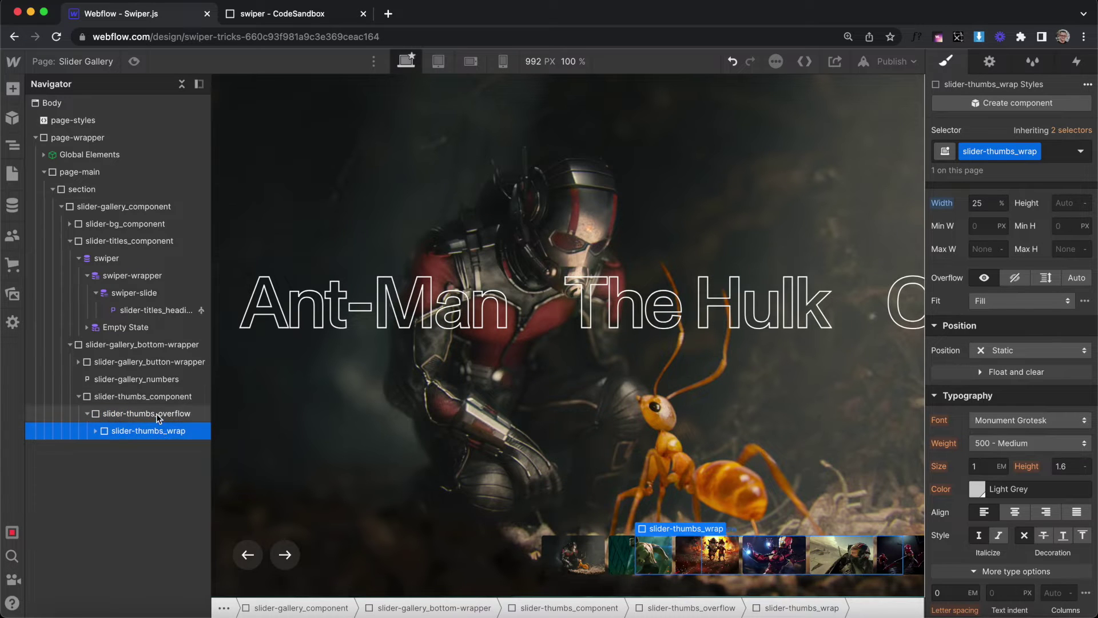
left_click(156, 414)
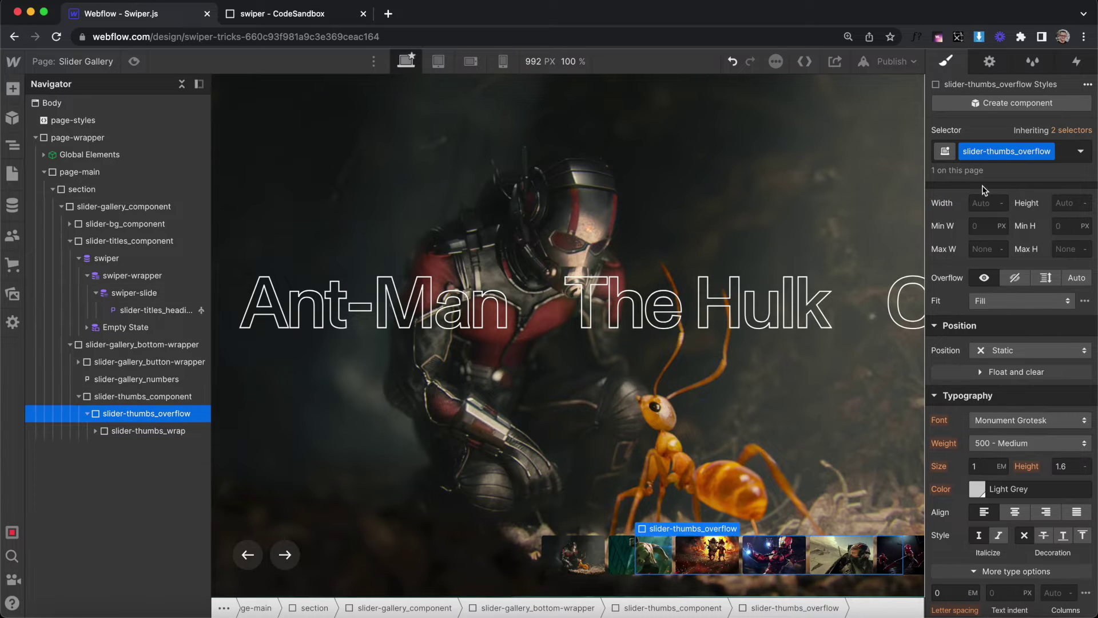
Add a .slider-thumbs_overflow rule with width calc(100% + 100vw) to the page-styles embed
left_click(121, 120)
left_click(280, 83)
type(".")
type("slider-thumbs_overflow")
type("{")
key("Return")
key("Return")
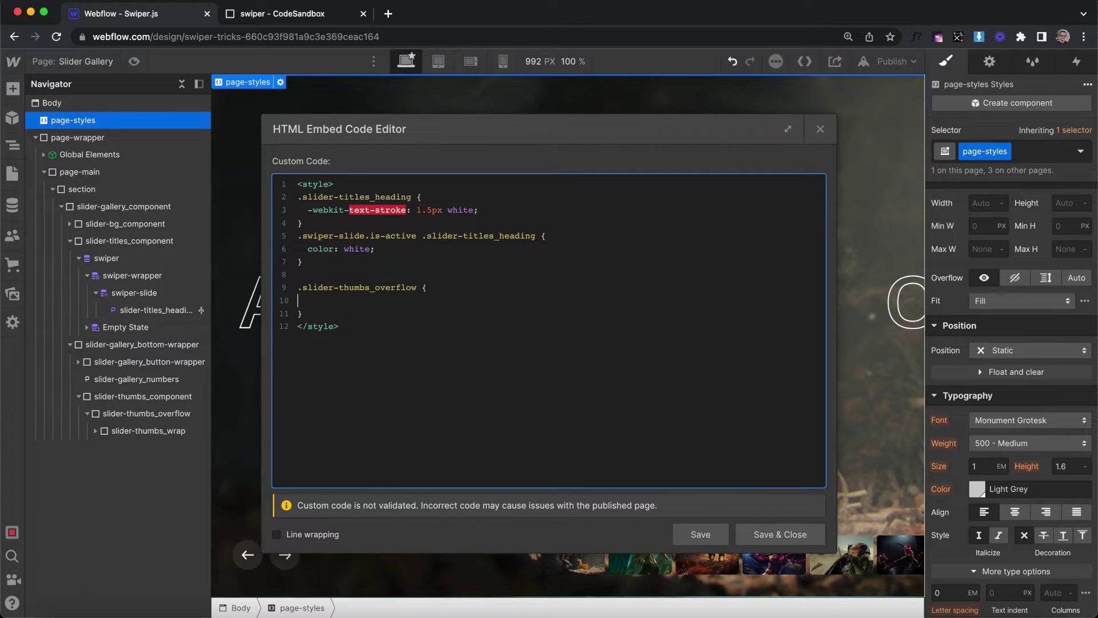
type("width: calc(100% + 100vw);")
left_click(771, 531)
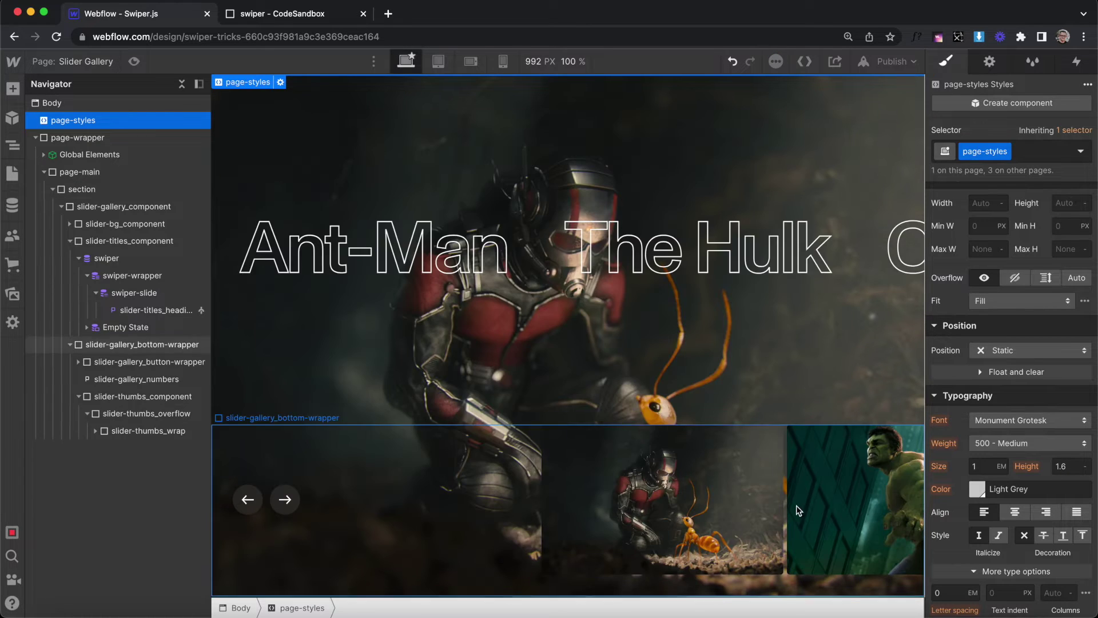
Add an unclassed Div Block inside slider-thumbs_overflow and move slider-thumbs_wrap into it
left_click(671, 487)
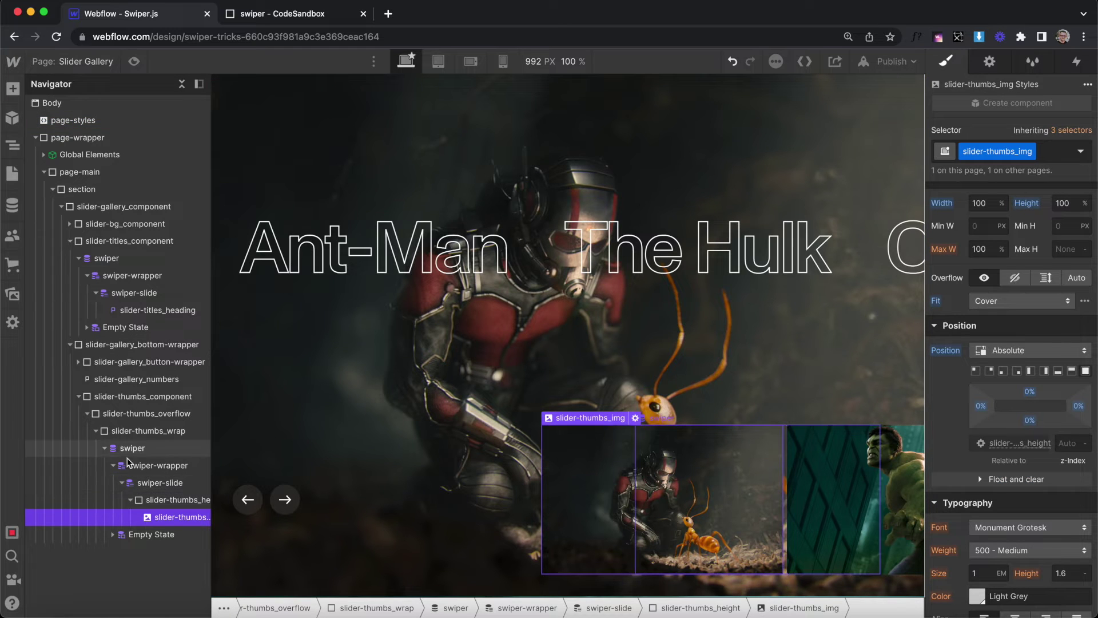
left_click(104, 449)
left_click(96, 430)
left_click(152, 413)
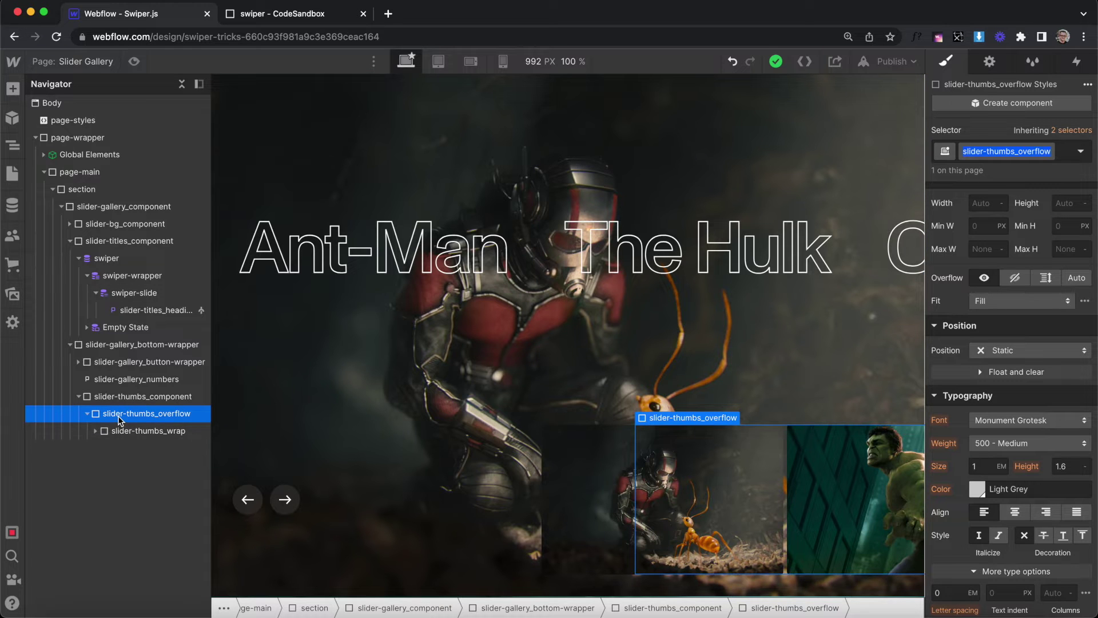
key("super+e")
type("di")
key("Return")
left_click(135, 435)
left_click_drag(136, 438, 143, 449)
left_click(137, 430)
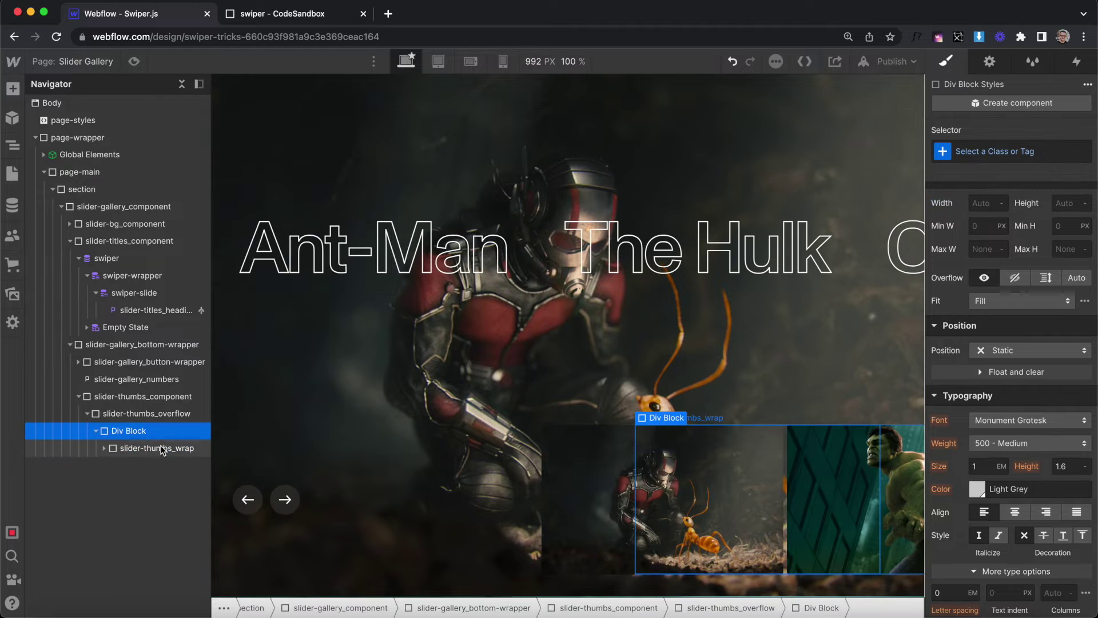
left_click(150, 412)
left_click(104, 121)
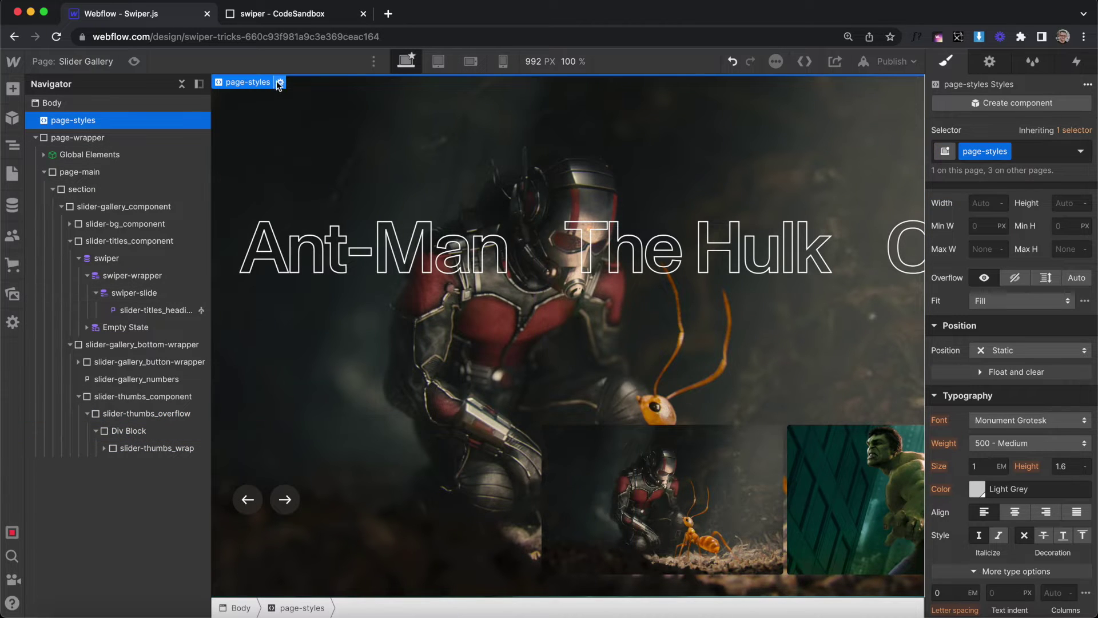
Duplicate the .slider-thumbs_overflow rule in the page-styles code
left_click(280, 83)
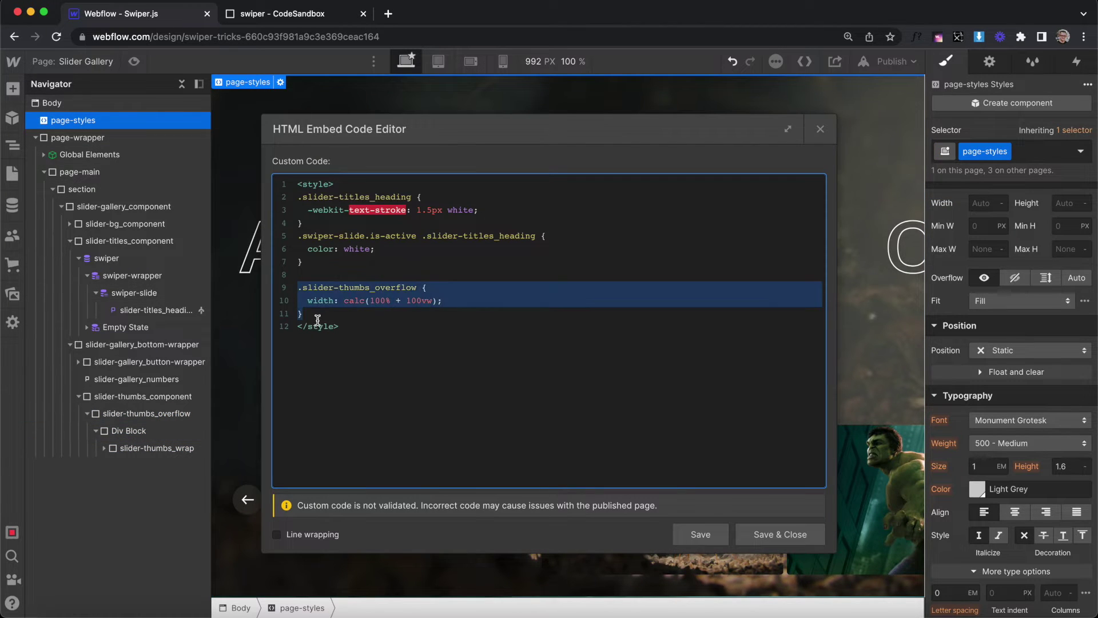
key("Return")
key("Return")
key("BackSpace")
type(".slider-thumbs_overflow {   width: calc(100% + 100vw); }")
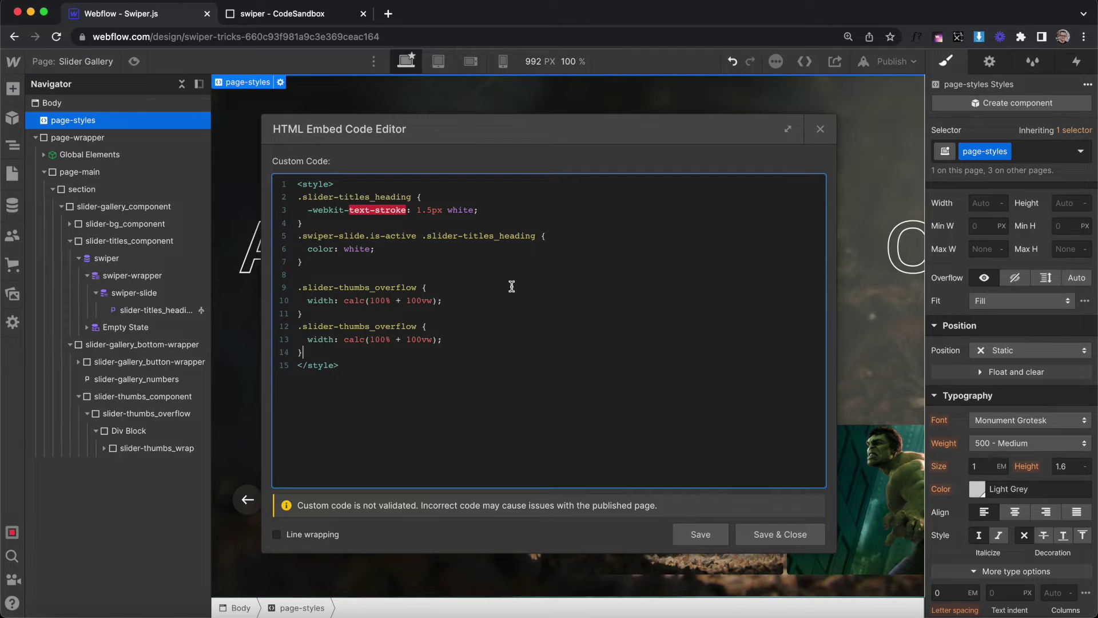
Change the copy to .slider-thumbs_overflow > div with width calc(100% - 100vw) and save
left_click_drag(357, 301, 446, 302)
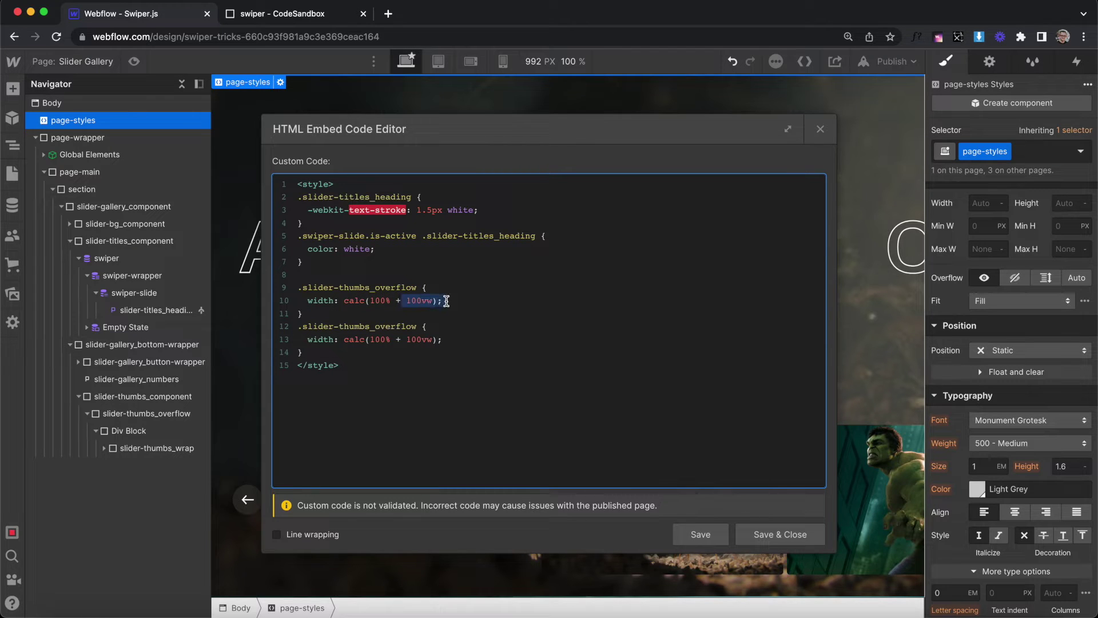
left_click(392, 326)
left_click(417, 326)
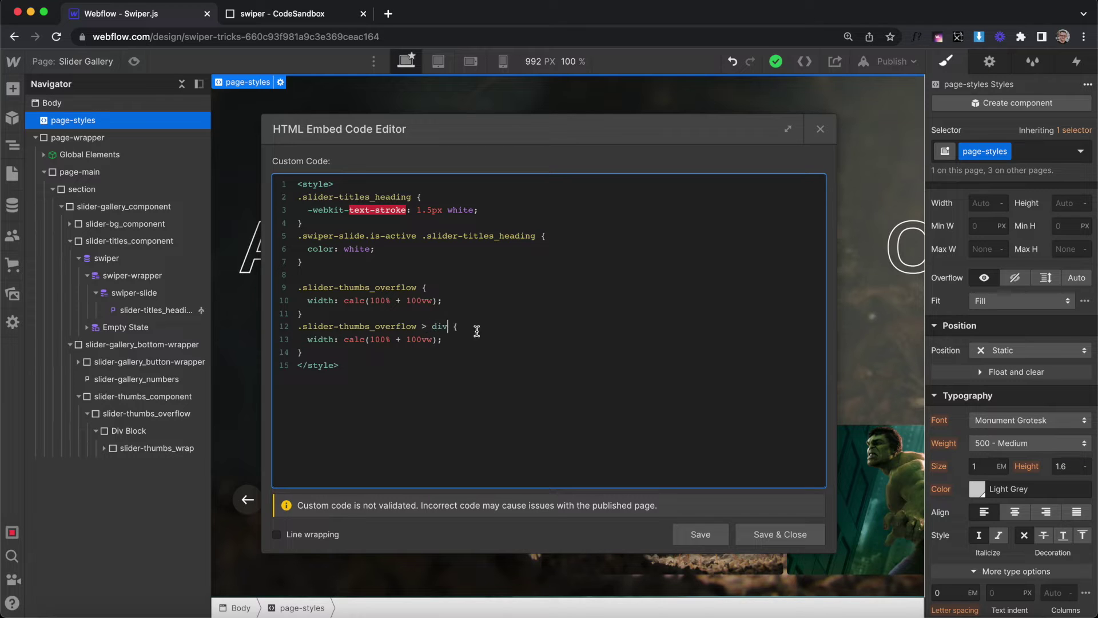
left_click_drag(418, 327, 330, 327)
left_click(401, 351)
left_click_drag(394, 340, 365, 340)
left_click_drag(385, 291, 412, 291)
left_click(402, 340)
key("BackSpace")
type("-")
left_click_drag(318, 326, 452, 331)
left_click(775, 535)
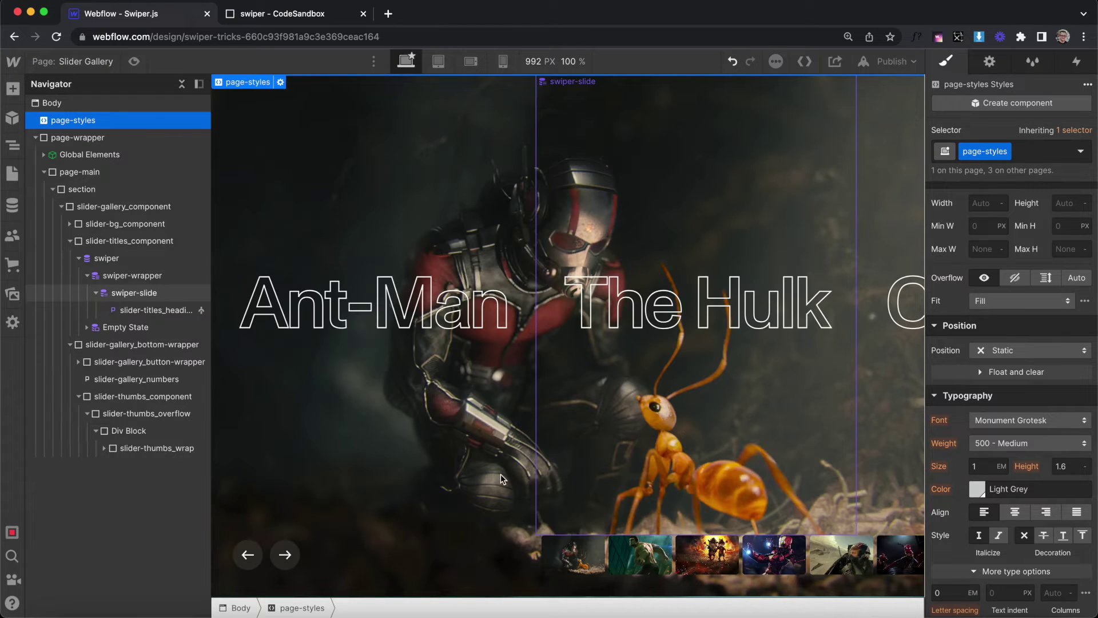
Set slider-thumbs_overflow's overflow to Hidden
left_click(153, 433)
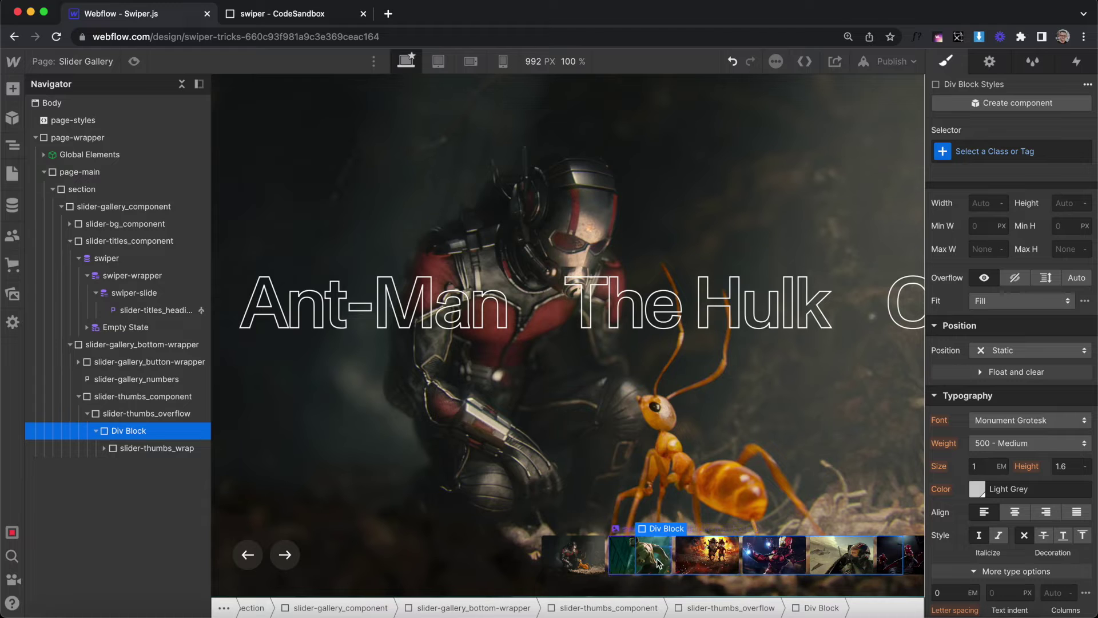
left_click(161, 399)
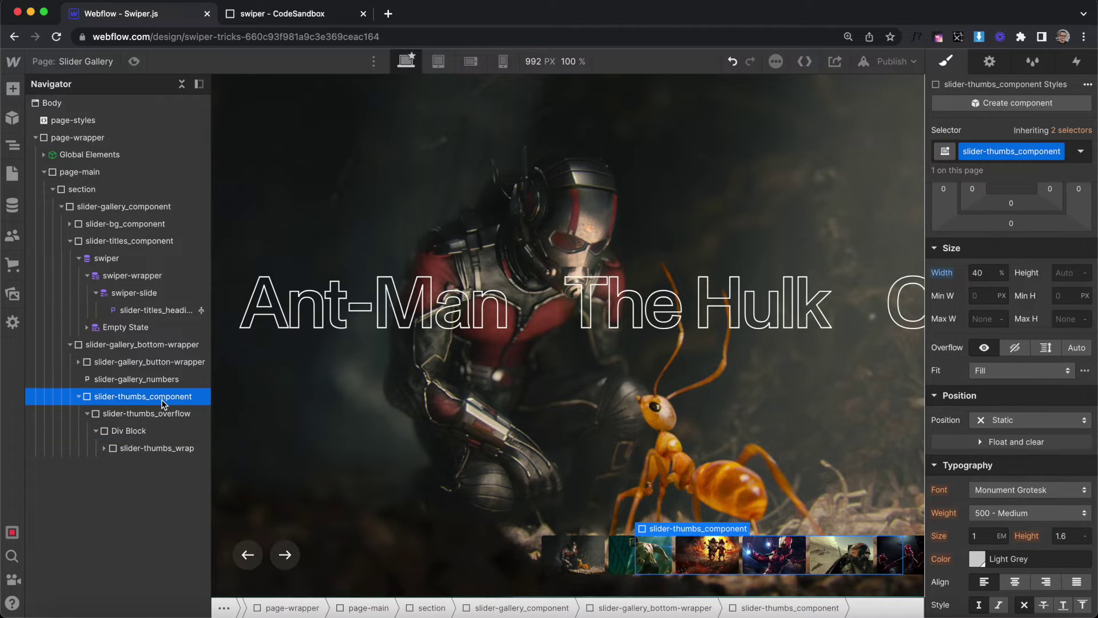
left_click(160, 413)
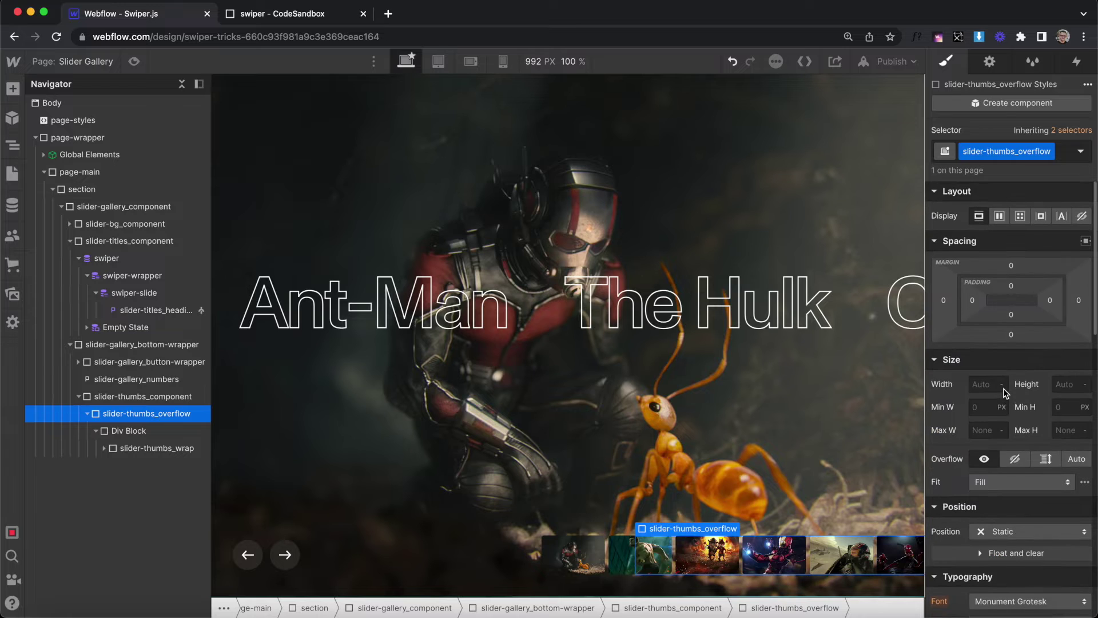
left_click(1015, 455)
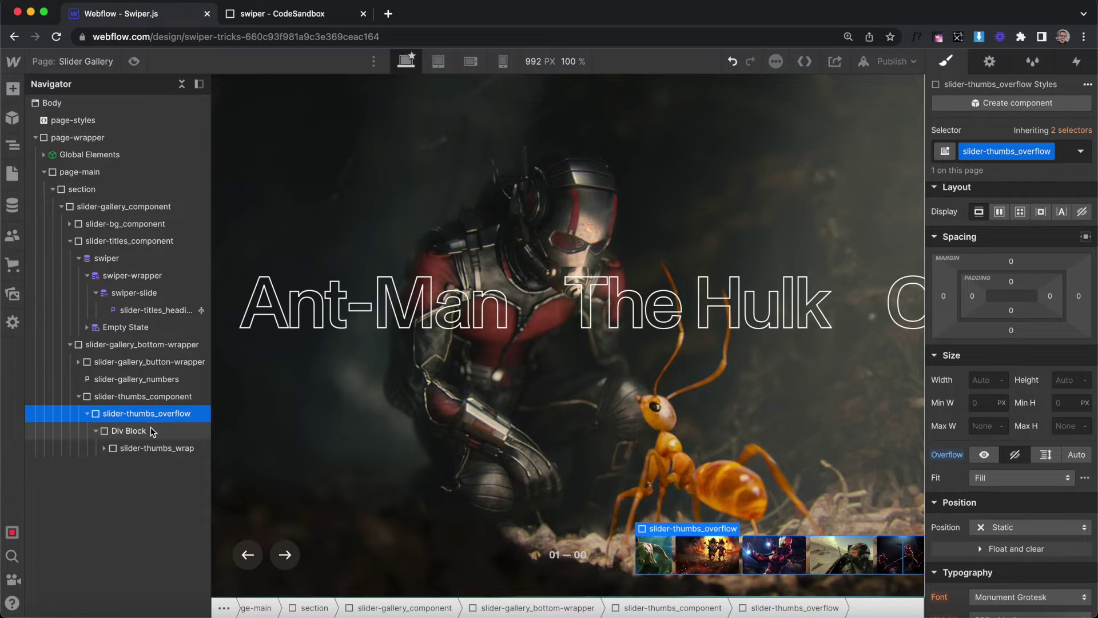
Remove the -130px Move transform from the thumbnail swiper-wrapper
left_click(589, 555)
scroll(1068, 470, "down", 10)
left_click(965, 448, "alt")
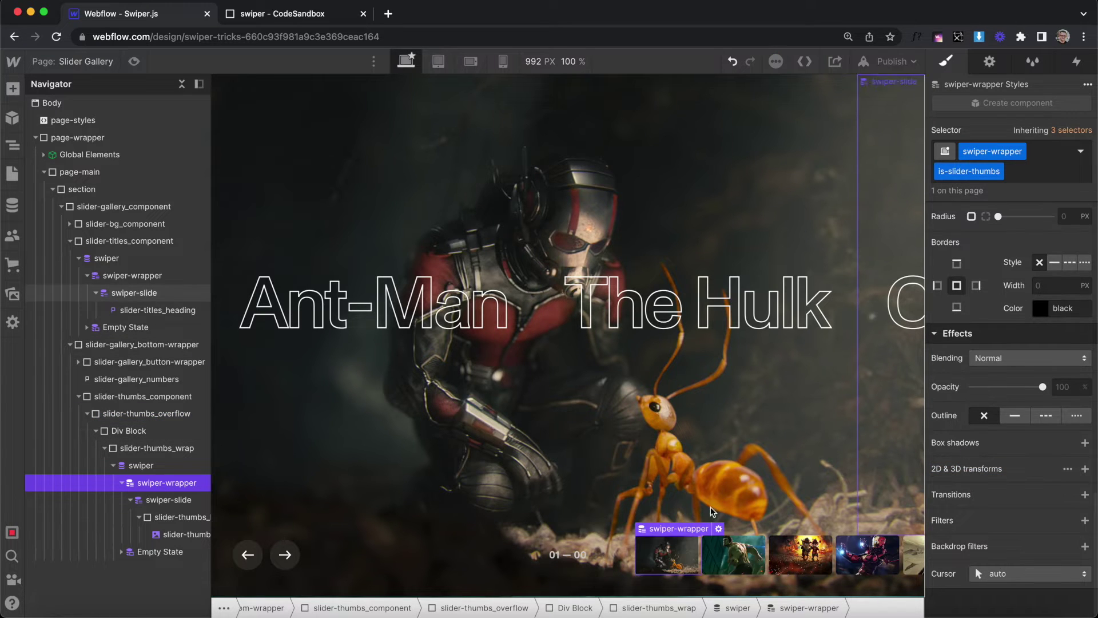
Wrap the counter's 01 in a Text Span classed swiper-number-current
left_click(559, 553)
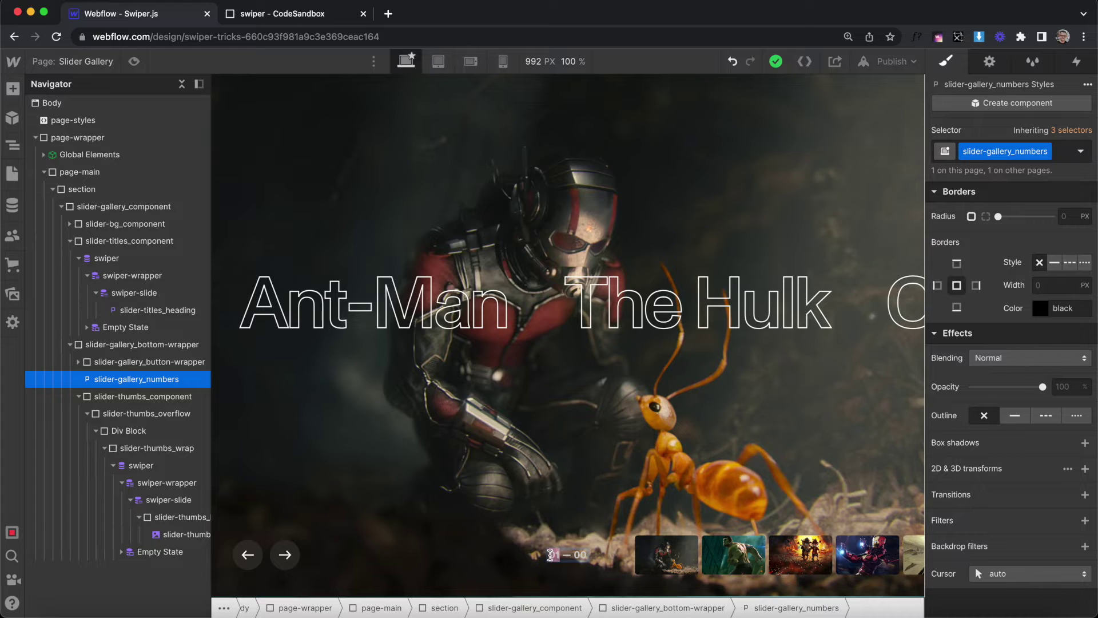
double_click(553, 554)
left_click(610, 531)
left_click(1044, 151)
type("swiper-number-current")
key("Return")
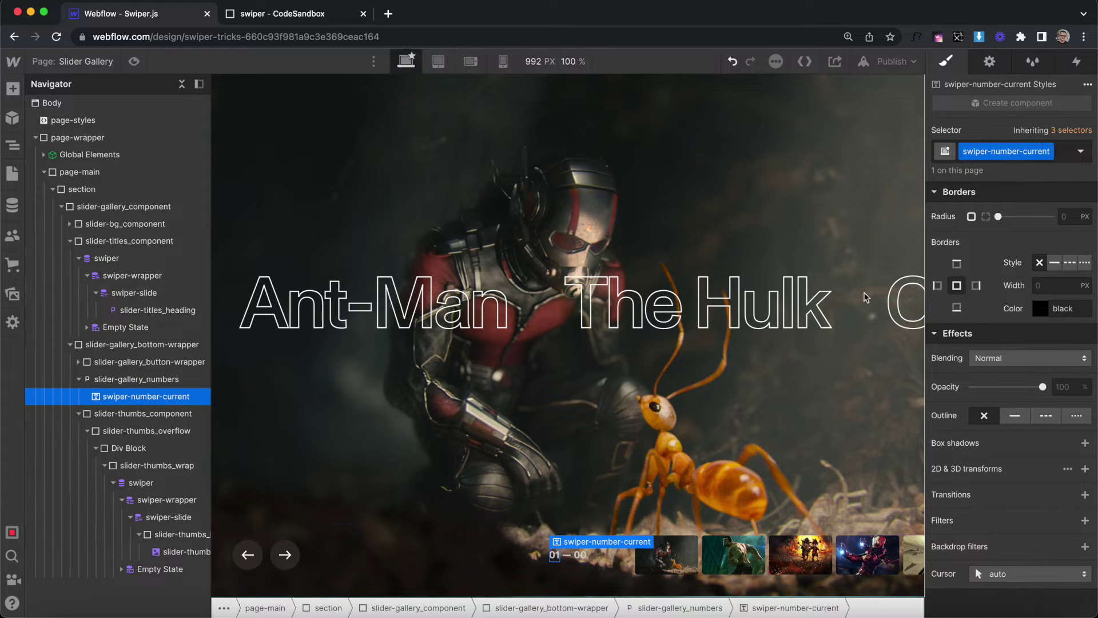
Wrap the 00 in a Text Span classed swiper-number-total, then focus the page's head custom code
double_click(584, 553)
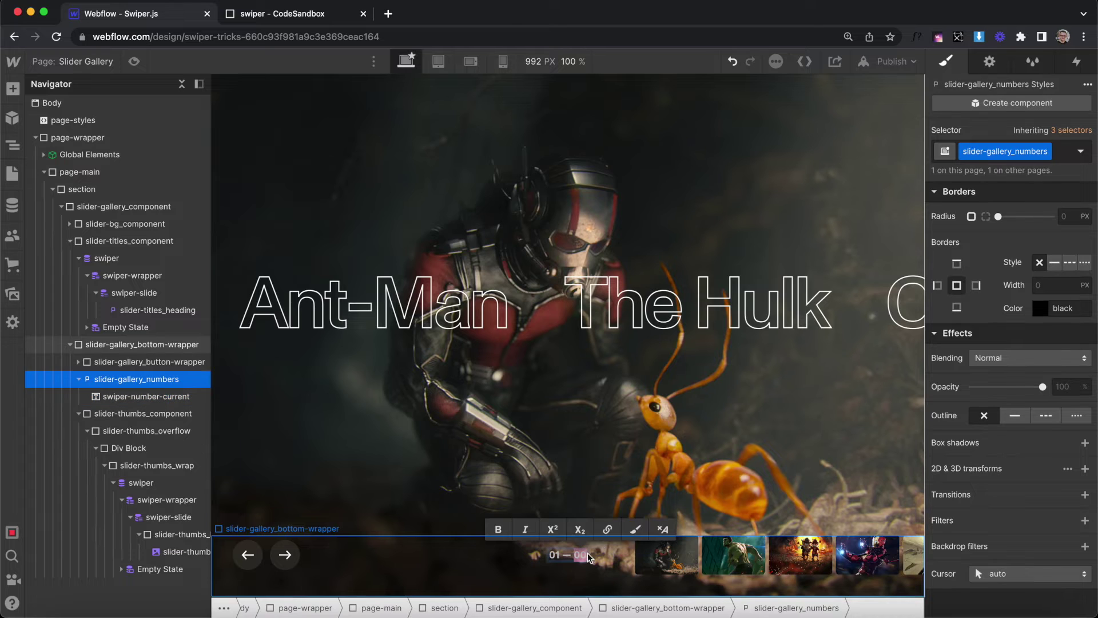
left_click(637, 525)
left_click(1015, 148)
type("swiper-number-total")
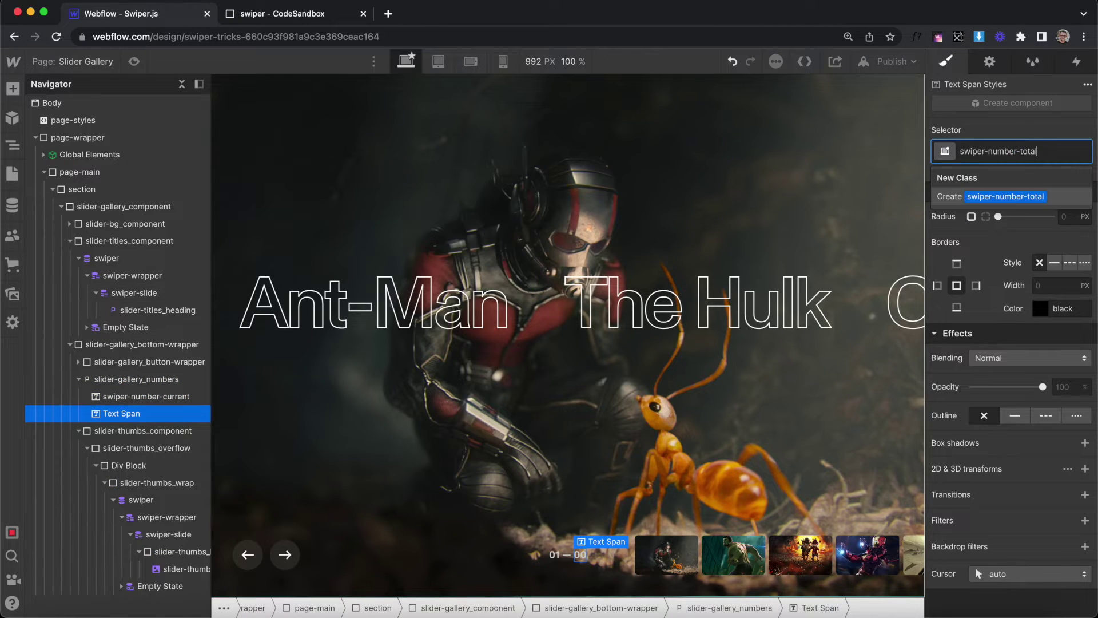
key("Return")
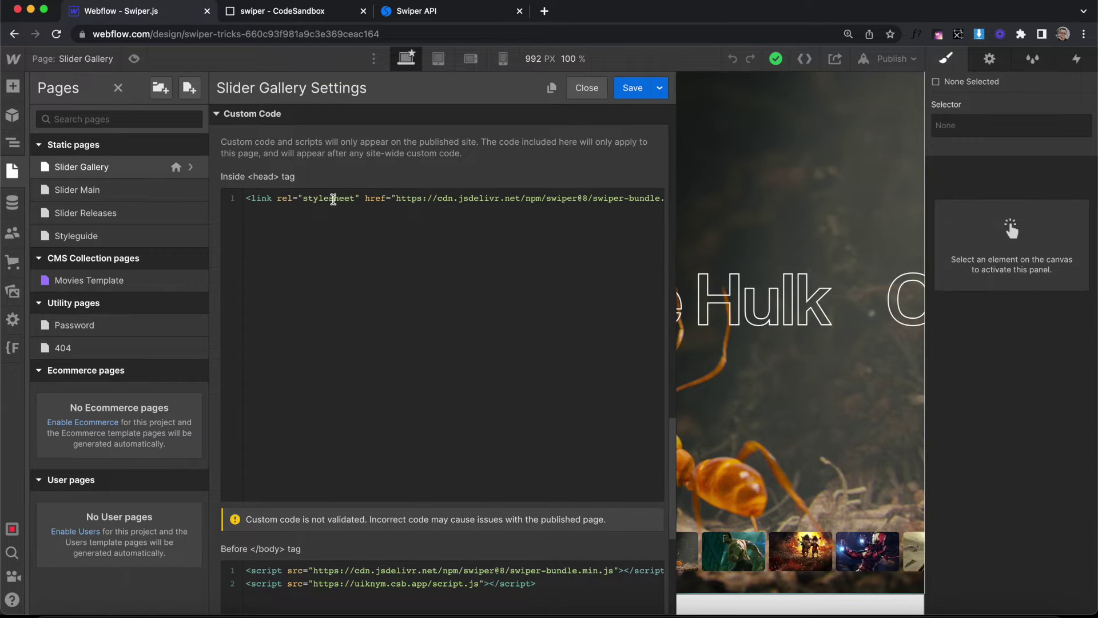
left_click(333, 199)
Scroll to the Before </body> code and select the script.js tag line
scroll(455, 165, "down", 3)
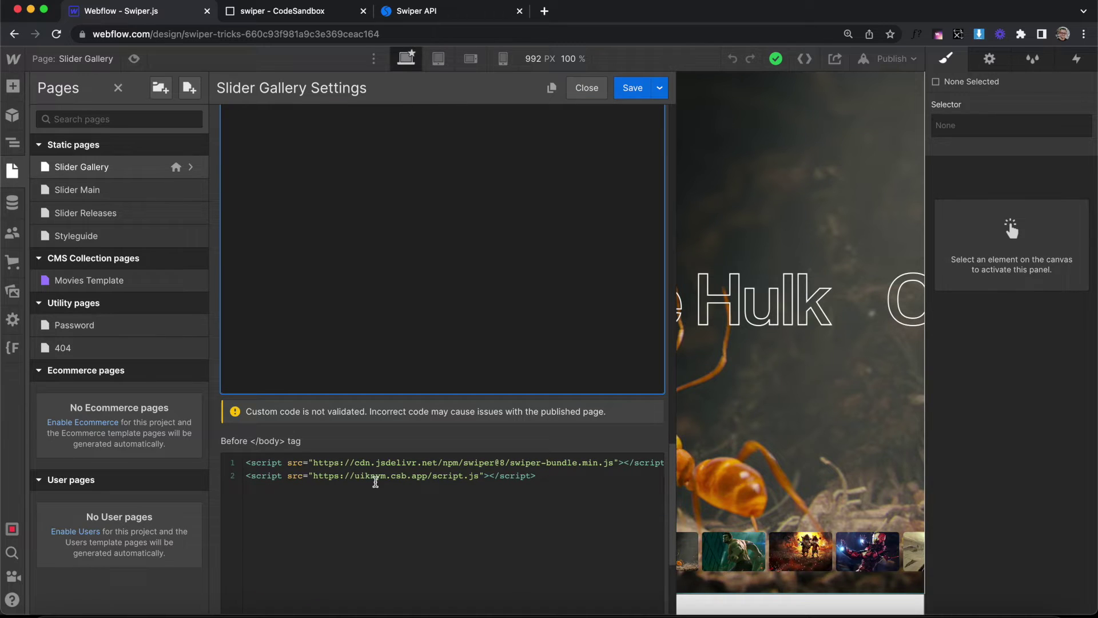
left_click_drag(536, 475, 243, 483)
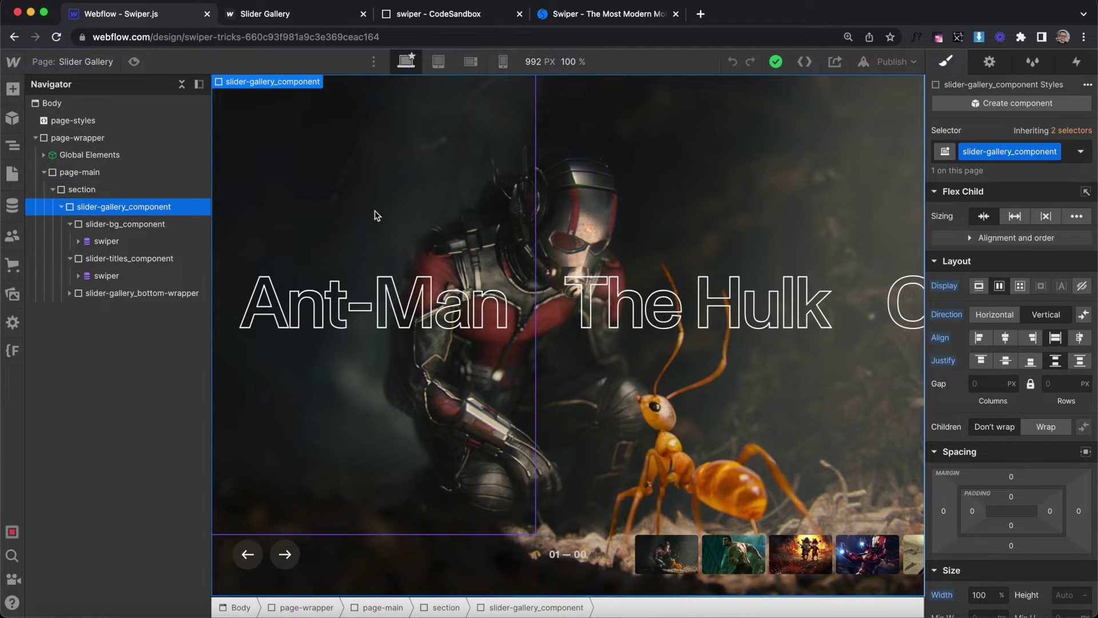
Paste slider-gallery_component as the script's selector and check the first swiper in Webflow
left_click(441, 21)
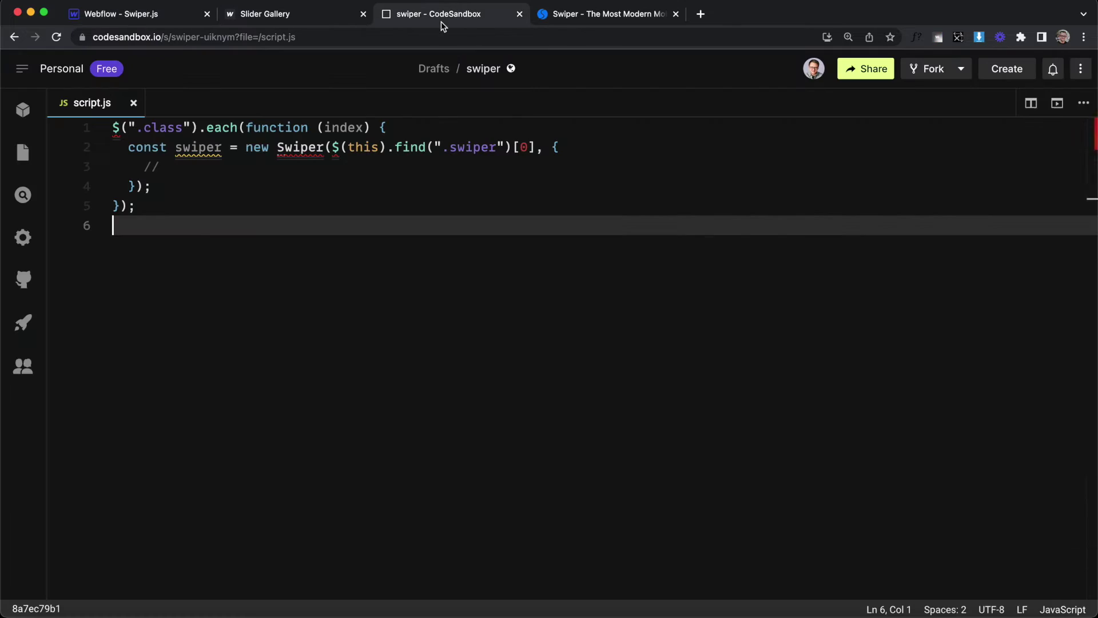
left_click_drag(186, 126, 144, 126)
type("slider-gallery_component")
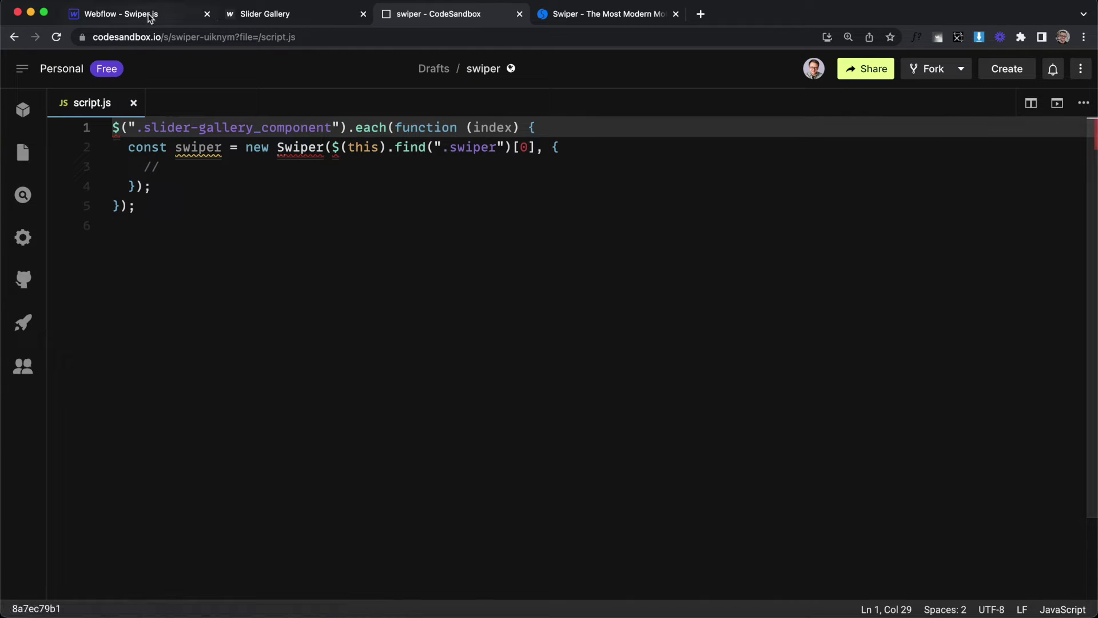
left_click(151, 14)
left_click(109, 242)
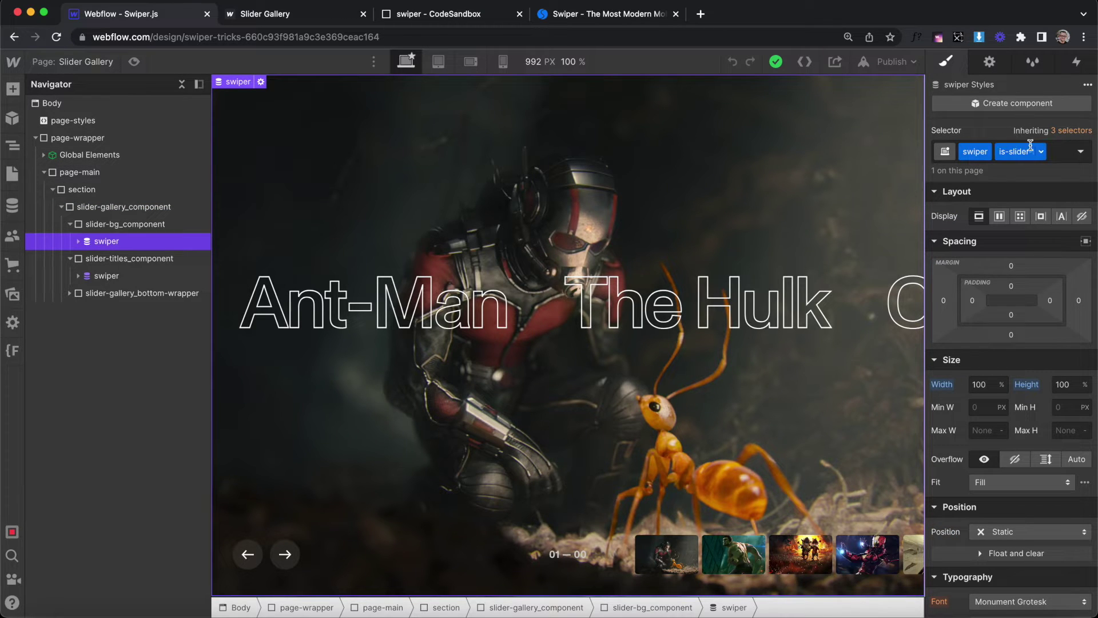
left_click(477, 17)
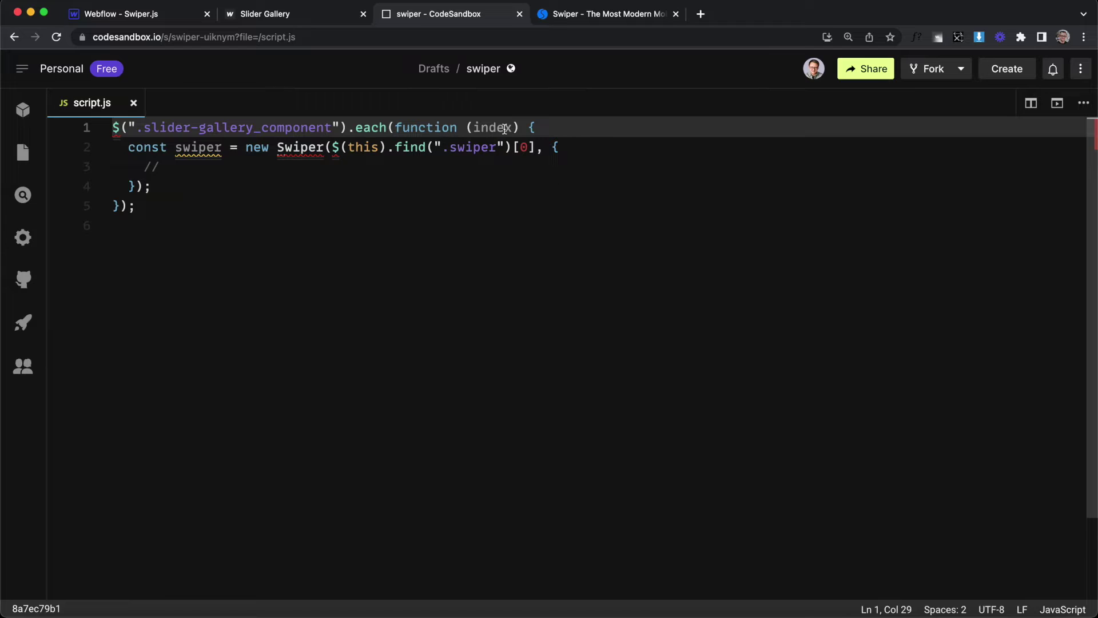
Append .is-slider-bg to the selector and add slidesPerView 1, speed 900 and keyboard: true
left_click(492, 150)
type(".is-slider-bg")
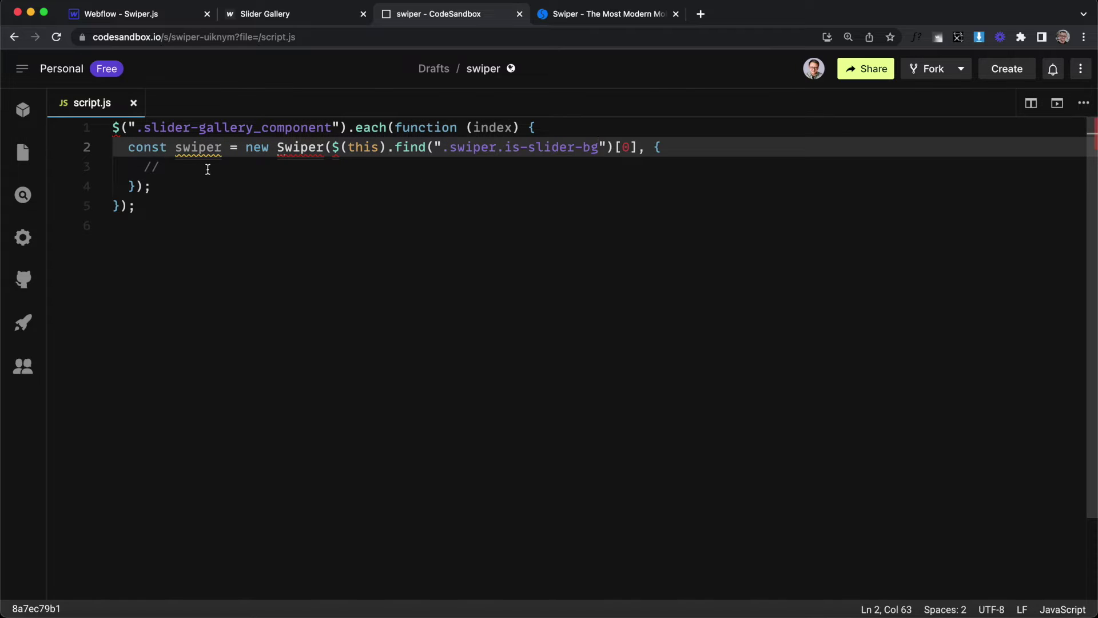
left_click(197, 172)
key("BackSpace")
key("BackSpace")
type("slidesPerView: 1,     speed: 400,")
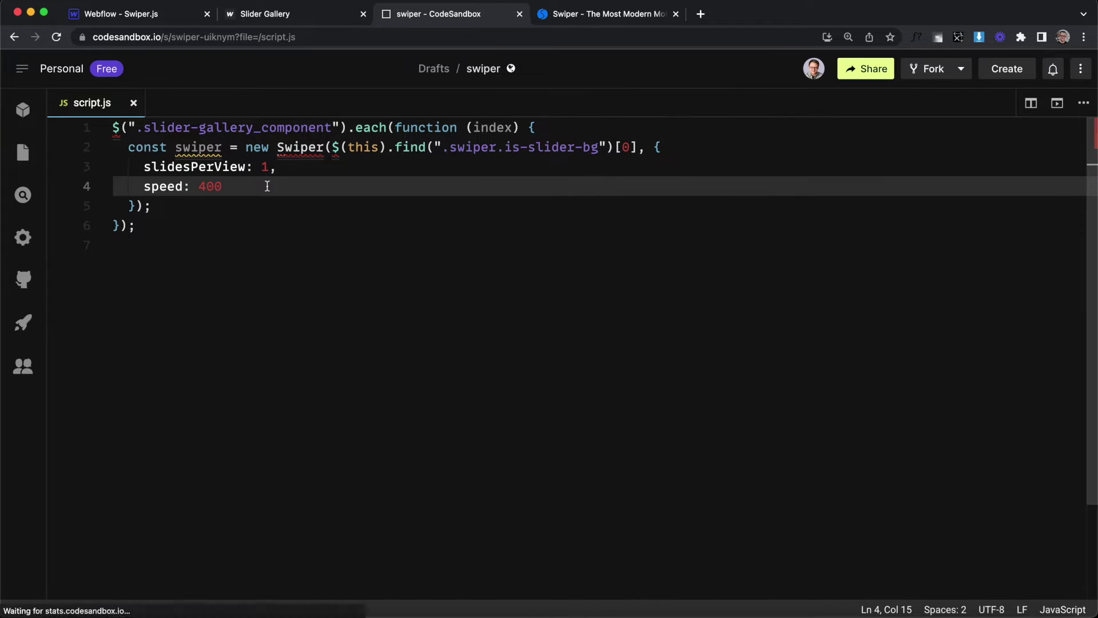
key("BackSpace")
type("900,")
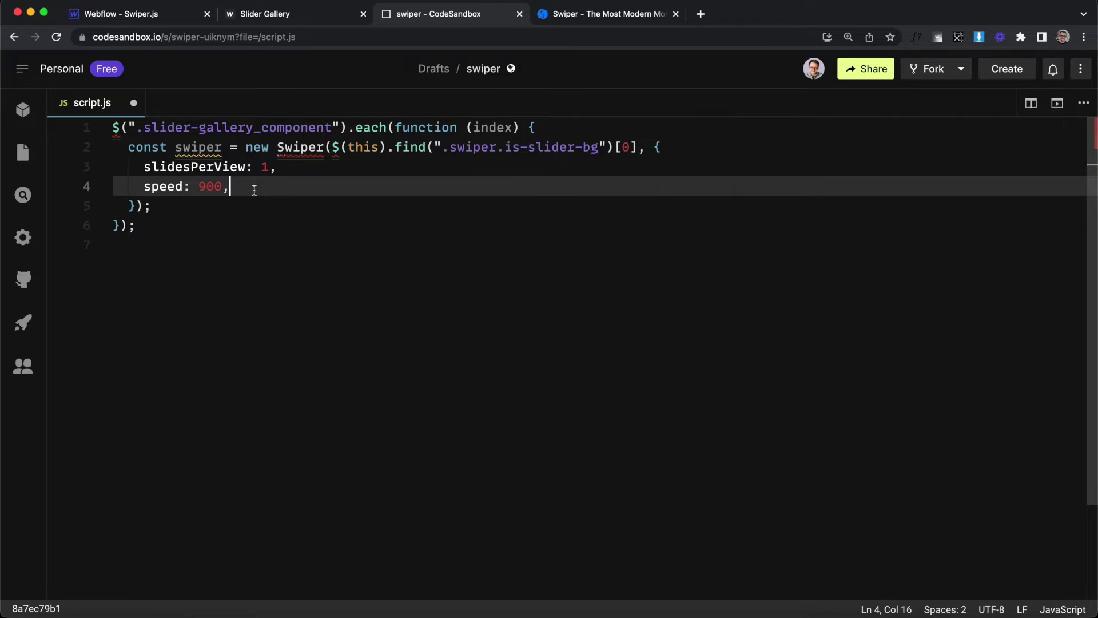
key("Return")
type("keyboard")
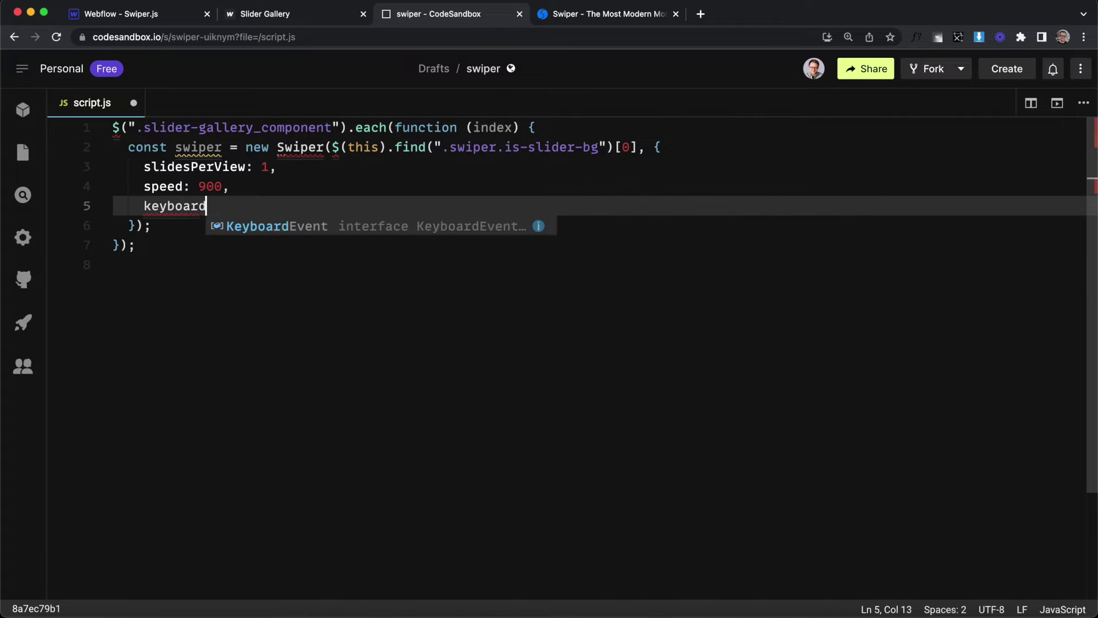
type(": true")
key("super+shift+bracketleft")
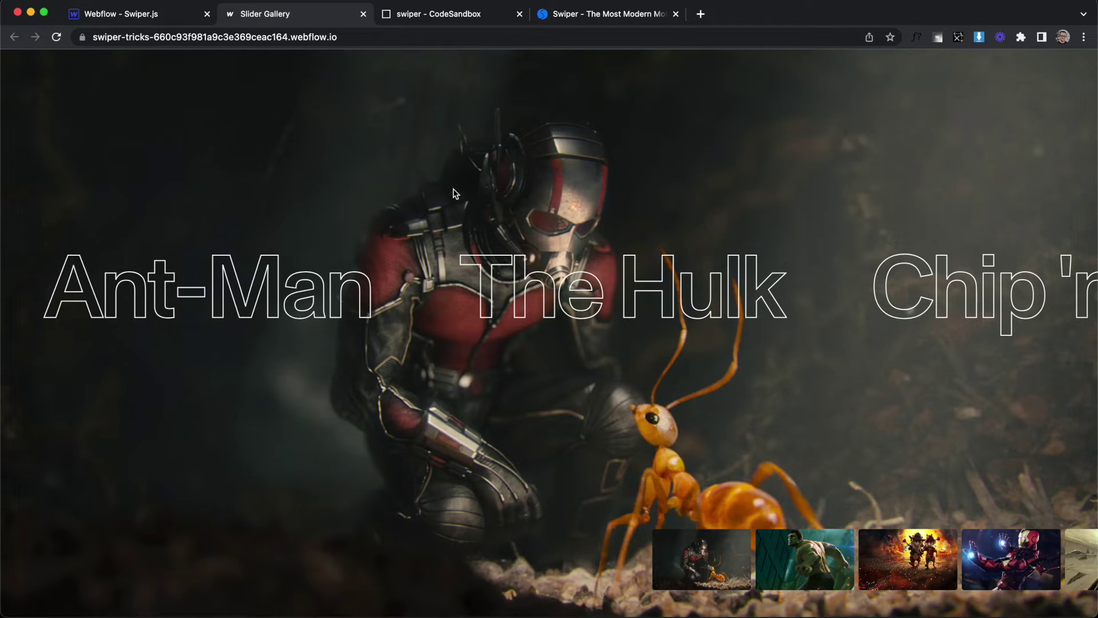
Test arrow-key navigation on the live gallery, then find Coverflow Effect in the Swiper API docs
key("Right")
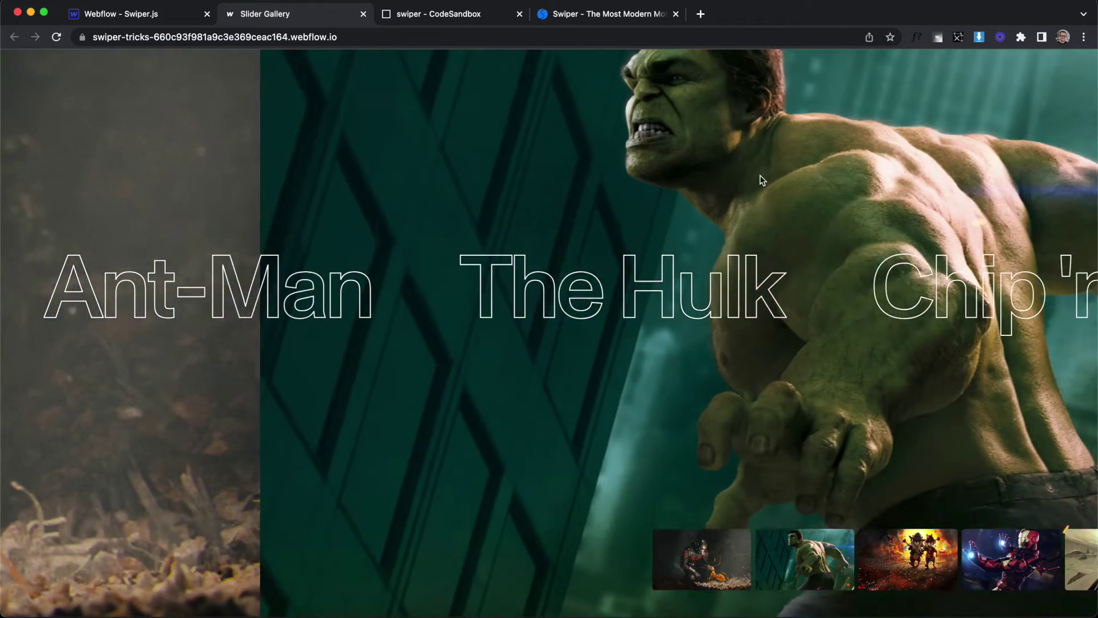
key("Right")
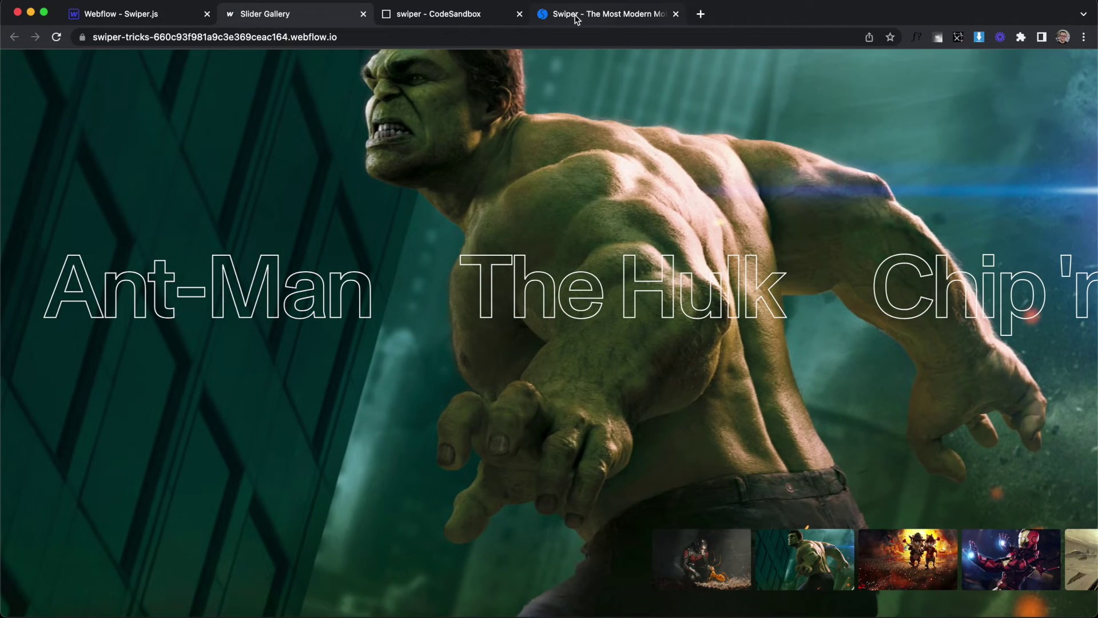
left_click(575, 19)
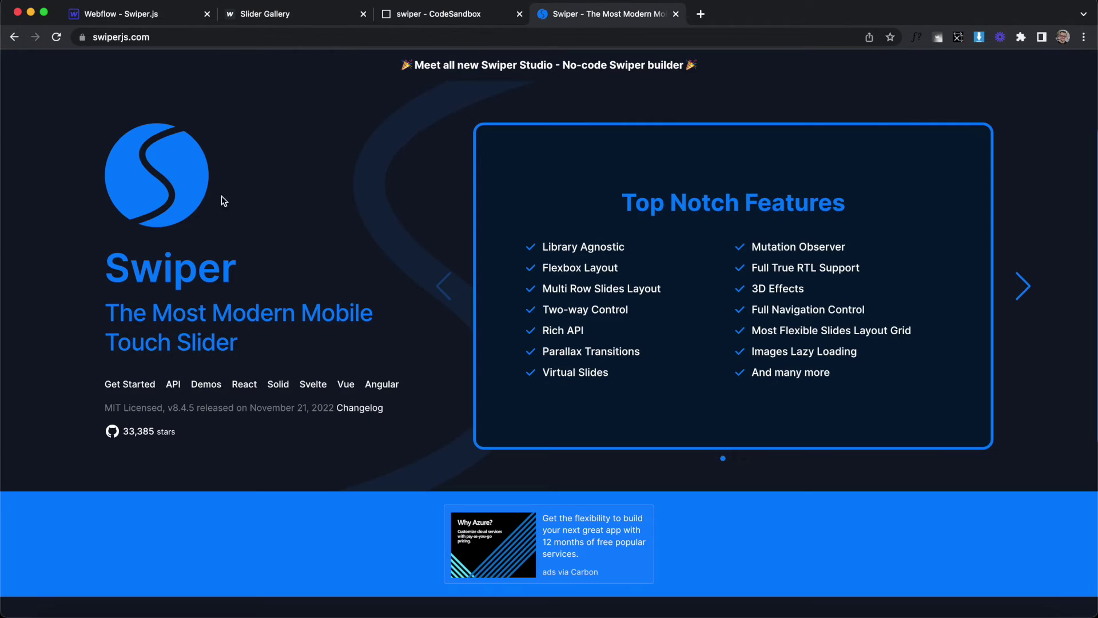
left_click(174, 392)
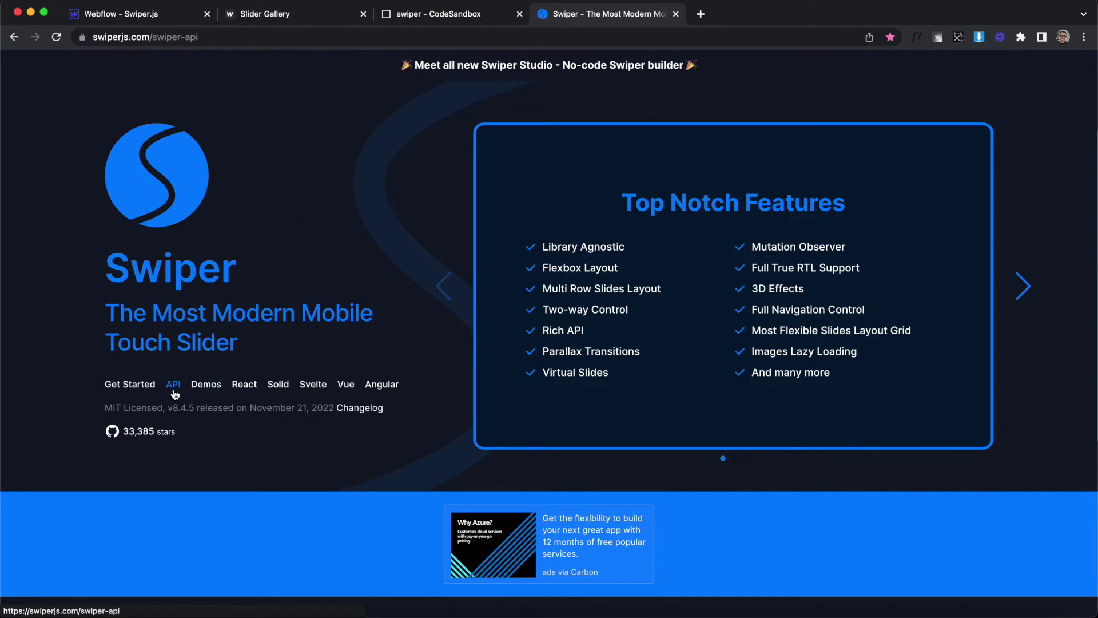
scroll(323, 346, "down", 3)
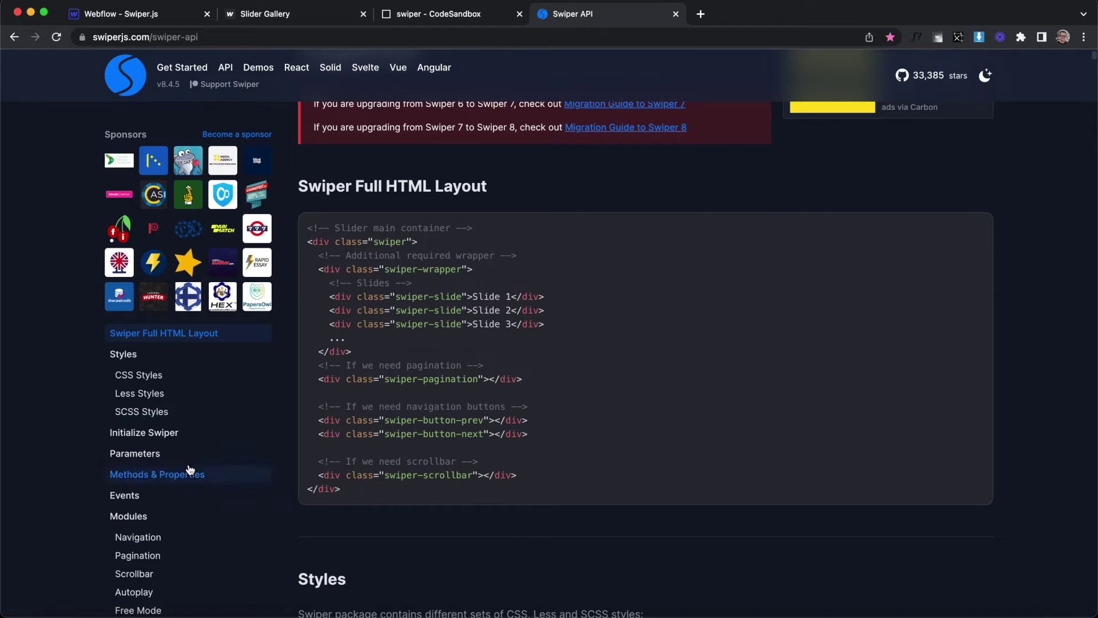
scroll(240, 466, "down", 6)
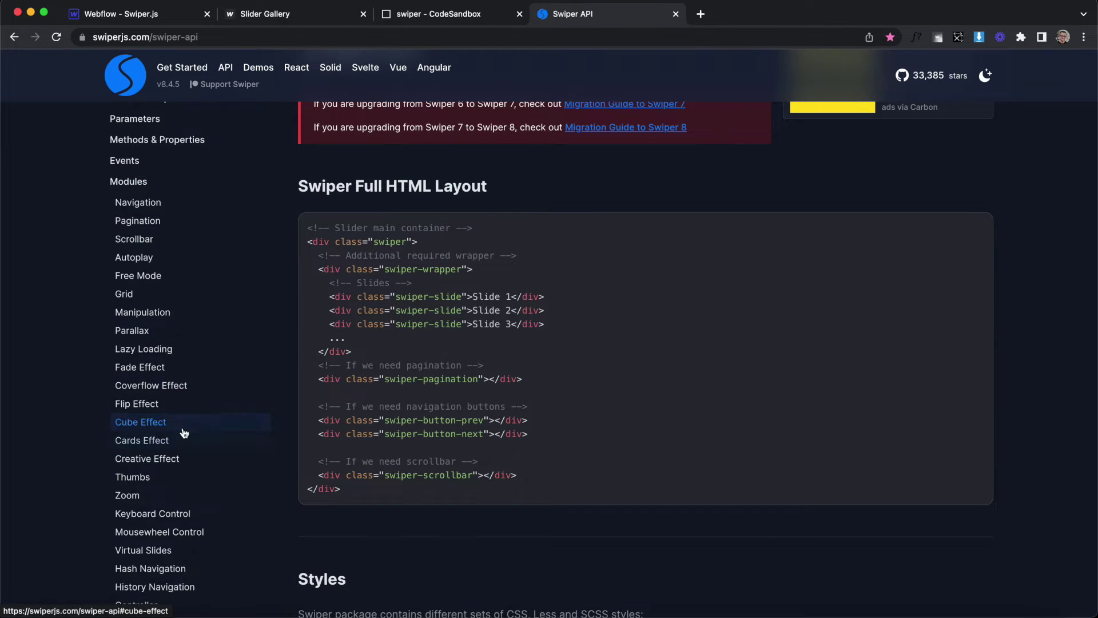
left_click(172, 385)
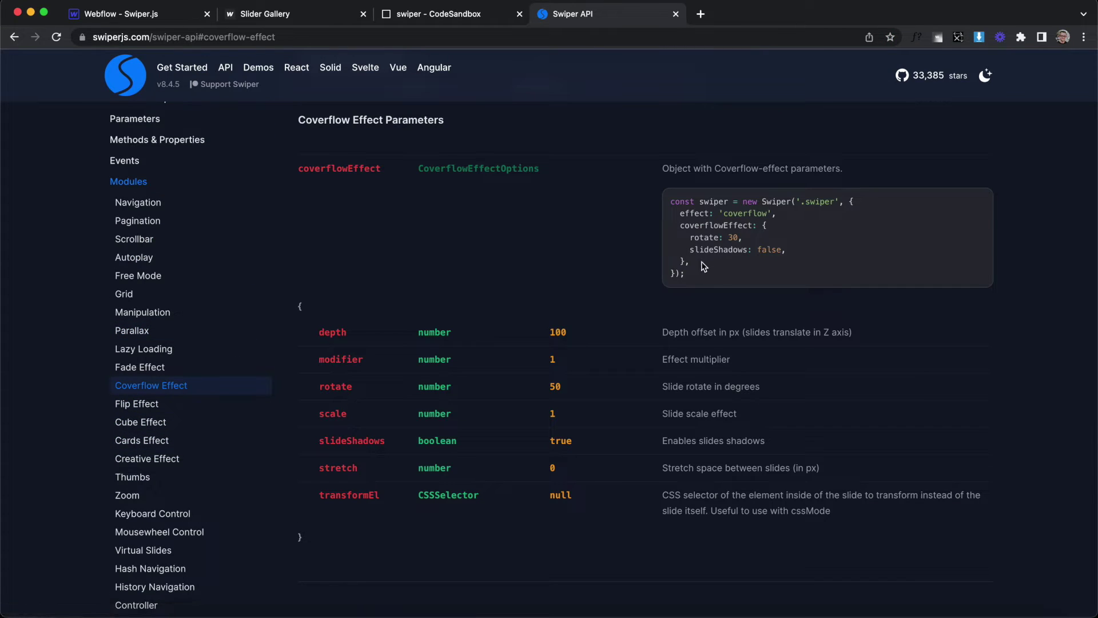
Paste the coverflow example options (rotate 30, slideShadows false) after keyboard: true
left_click_drag(726, 264, 663, 221)
key("cmd+c")
left_click(445, 14)
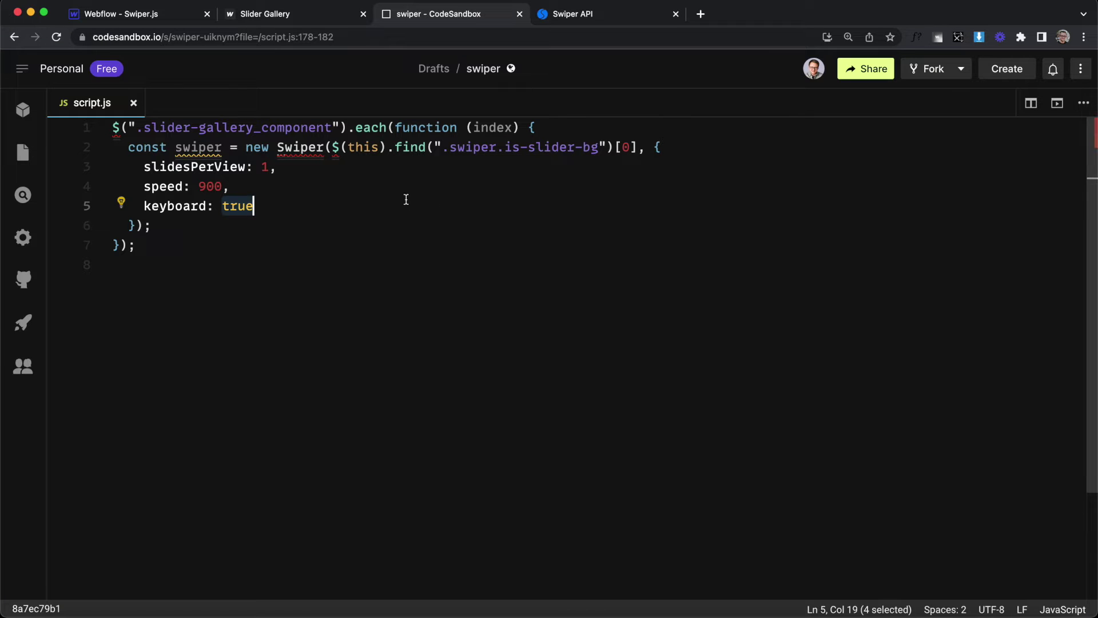
type(",")
key("Return")
key("cmd+v")
key("BackSpace")
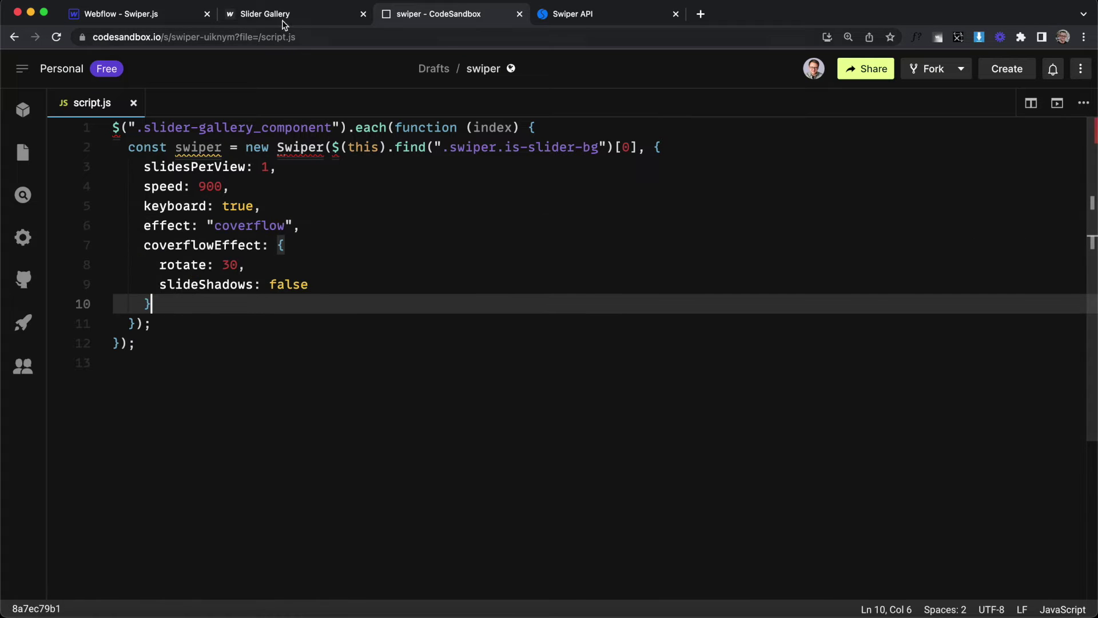
Drag through the coverflow slides on the live gallery and look up the scale parameter
left_click(281, 20)
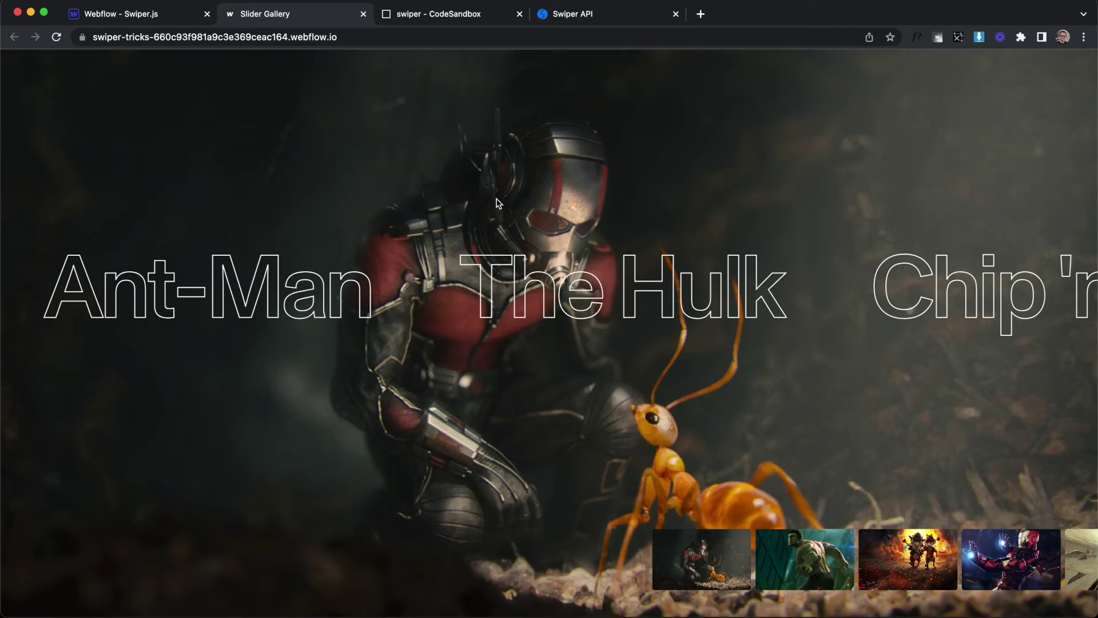
left_click_drag(497, 203, 37, 182)
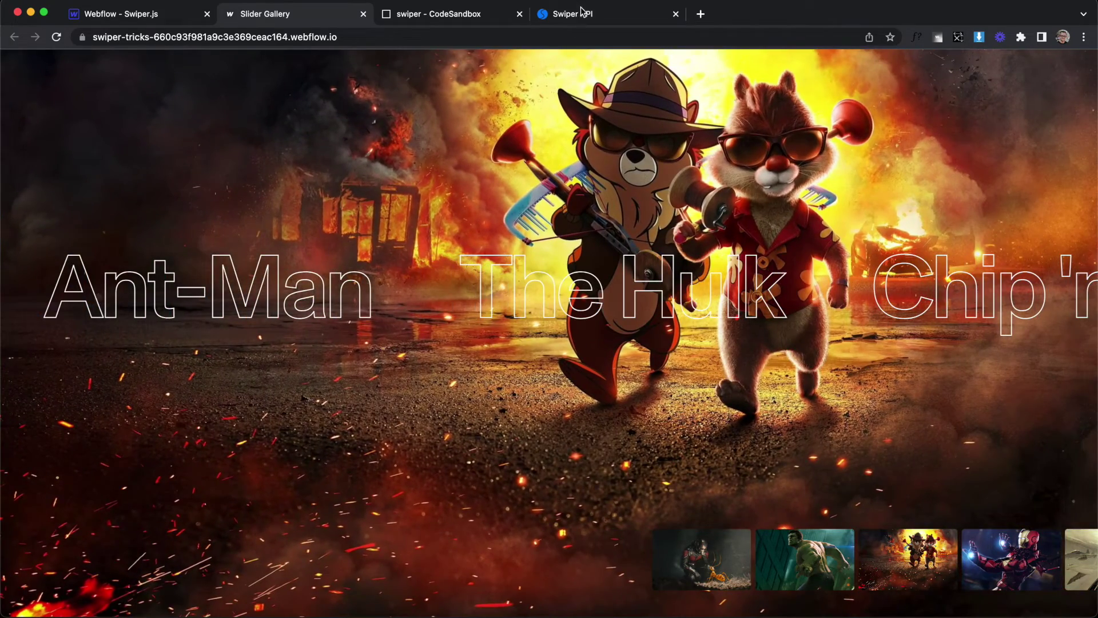
left_click(581, 14)
left_click(363, 392)
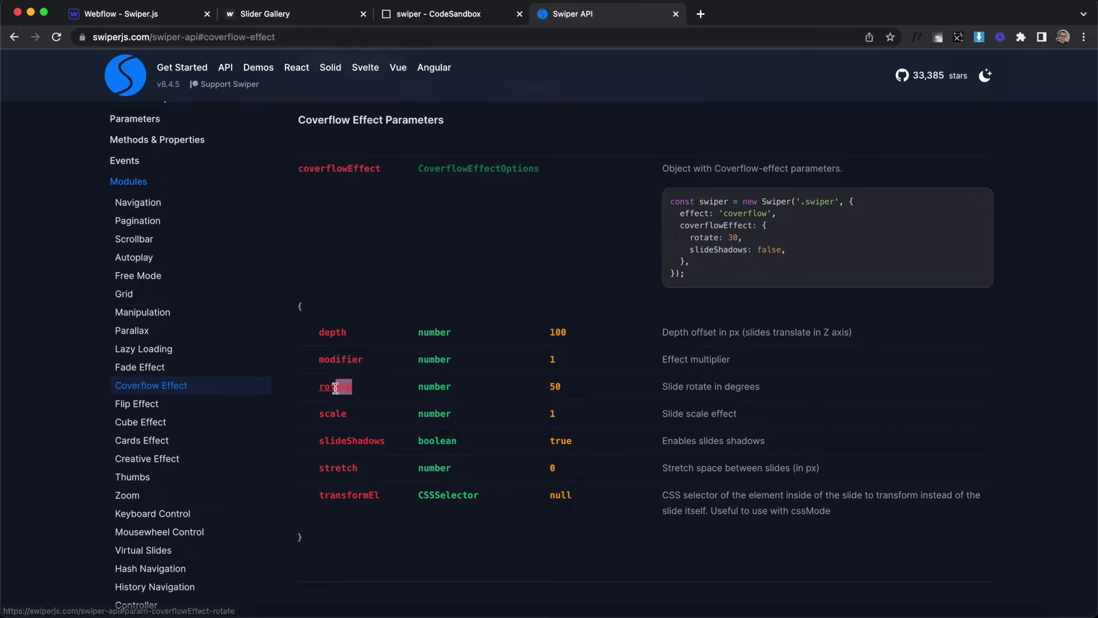
left_click_drag(361, 418, 319, 418)
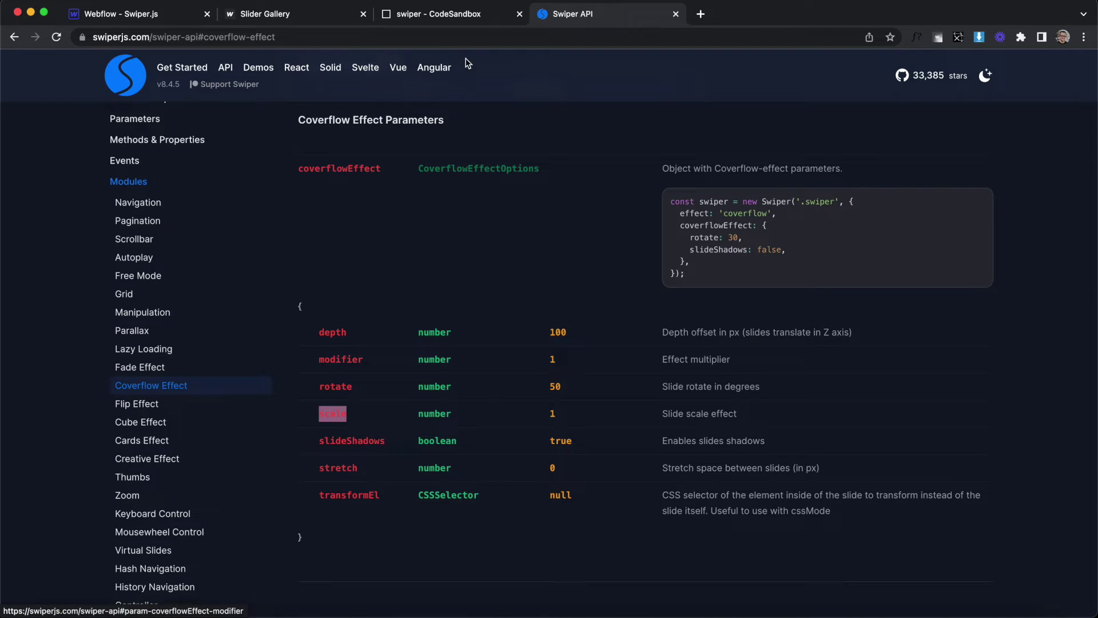
left_click(428, 18)
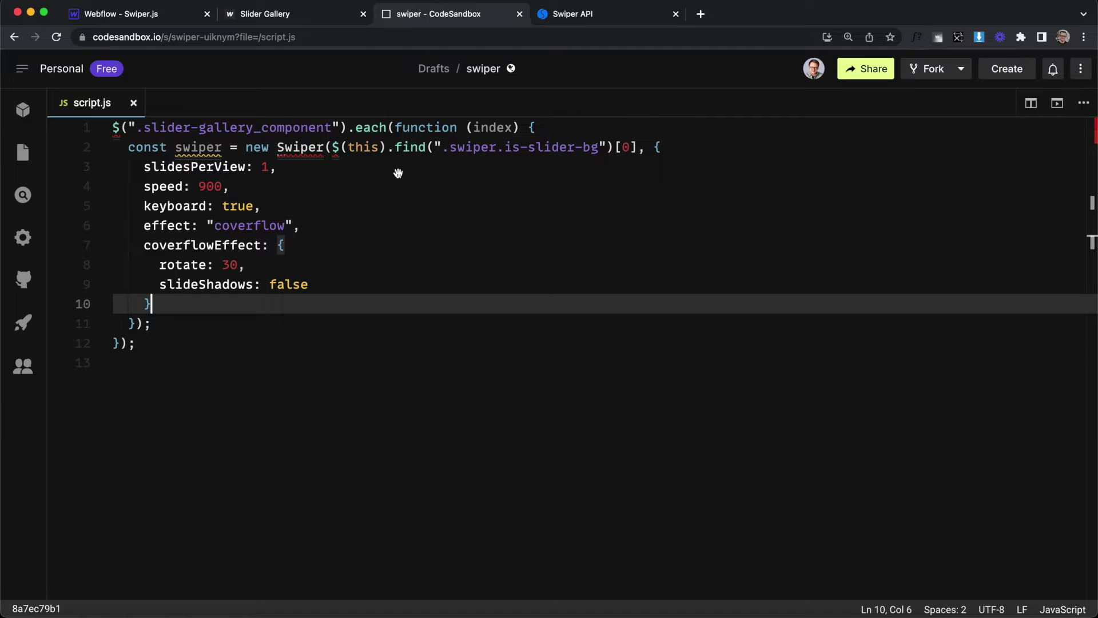
Change coverflow rotate to 0, add scale: 1, and save the script
left_click(231, 265)
left_click(241, 272)
key("Return")
type("scale: ")
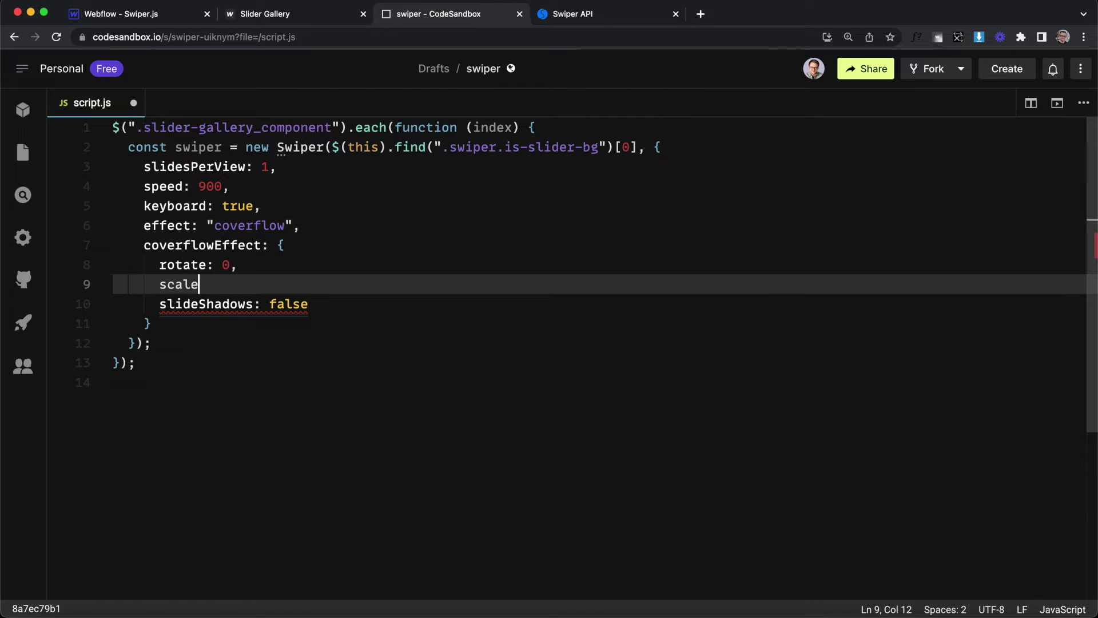
type("1,")
key("super+s")
left_click(298, 17)
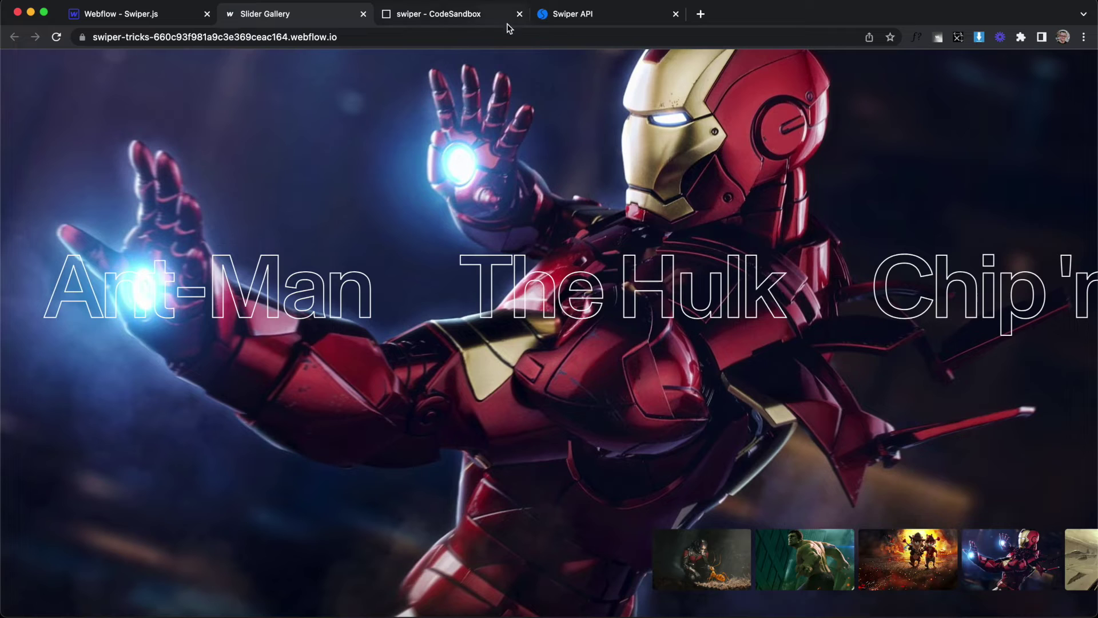
Browse the Creative Effect and Fade Effect docs and select the fade effect line
left_click(566, 17)
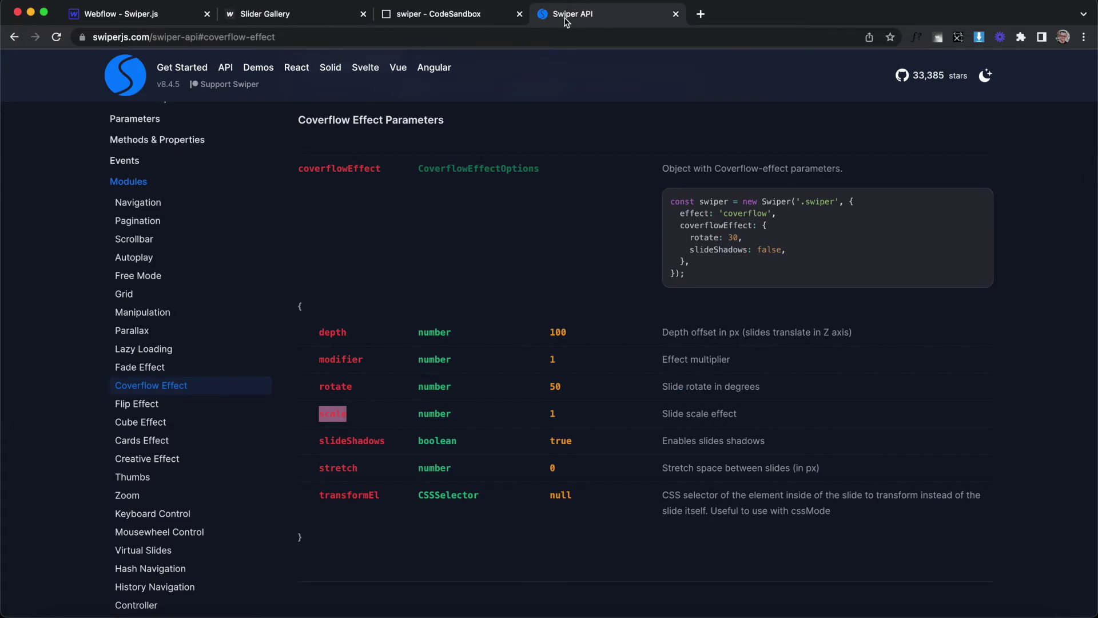
left_click(160, 458)
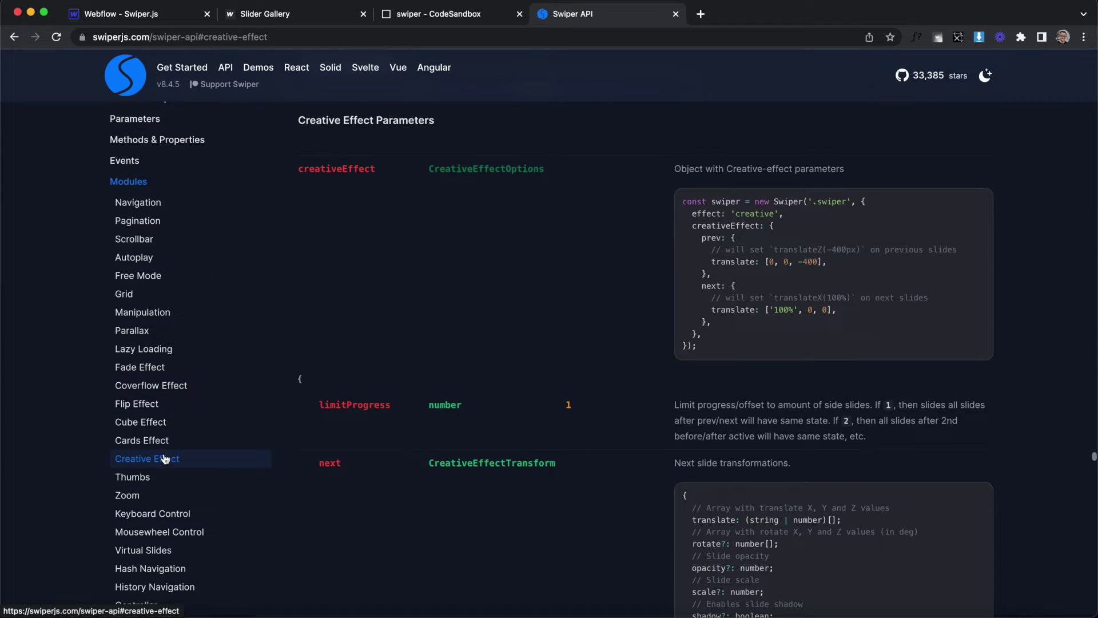
scroll(609, 368, "down", 3)
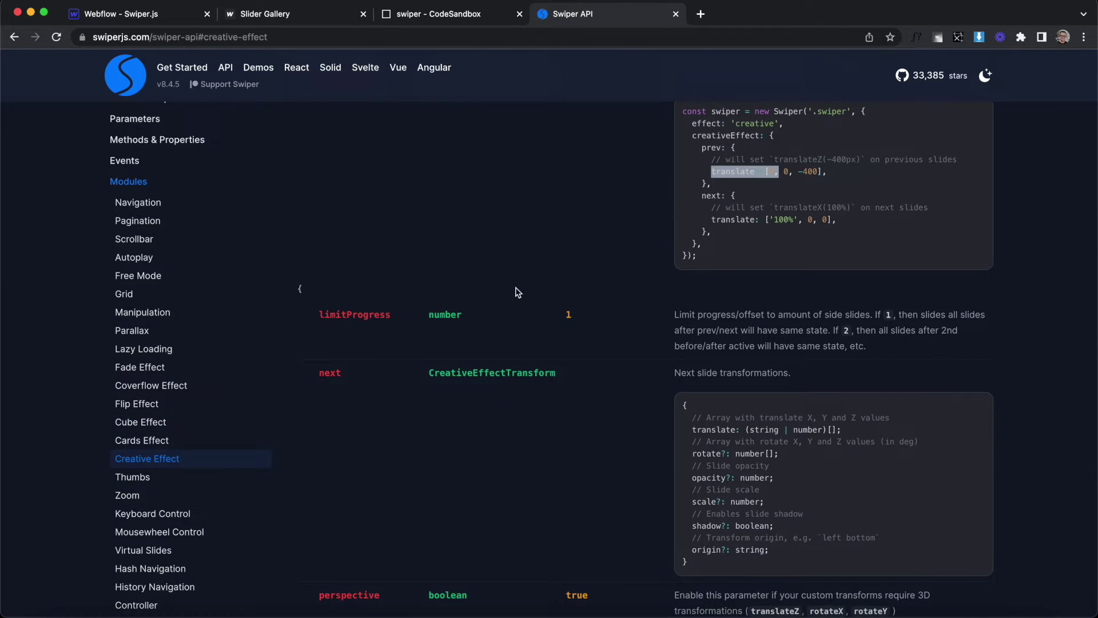
scroll(481, 309, "down", 10)
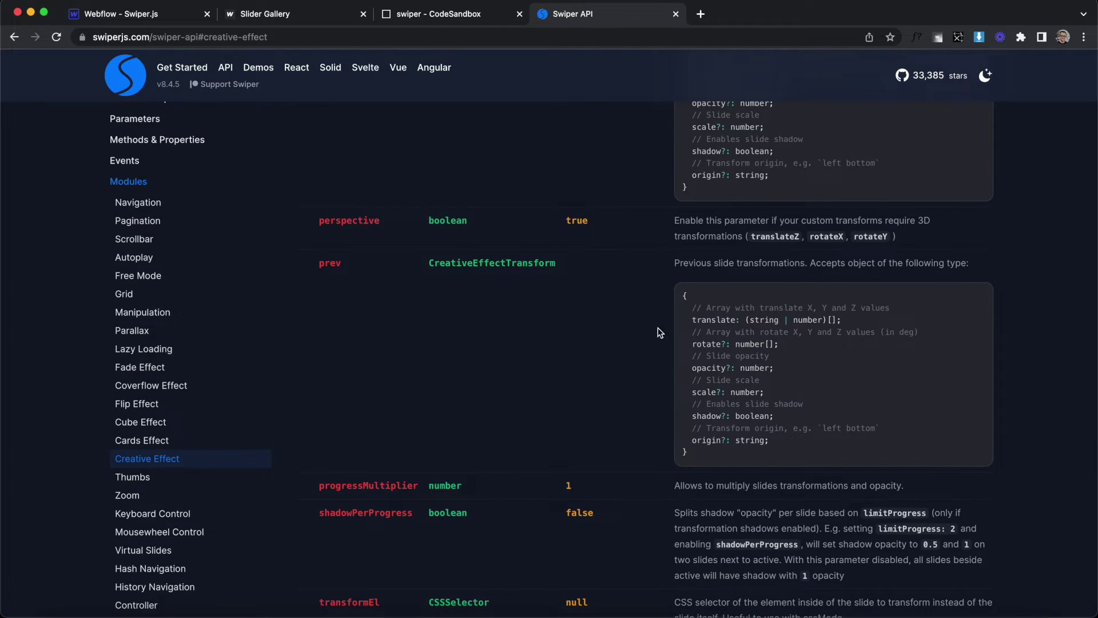
left_click_drag(705, 356, 788, 358)
left_click_drag(730, 391, 777, 404)
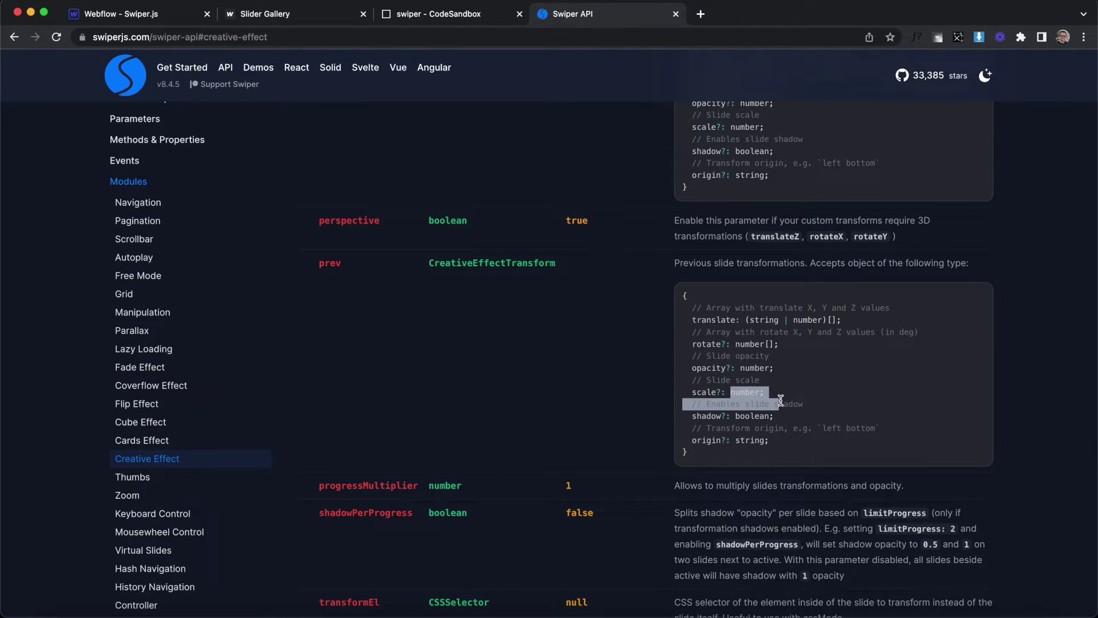
scroll(761, 412, "up", 5)
scroll(761, 412, "up", 2)
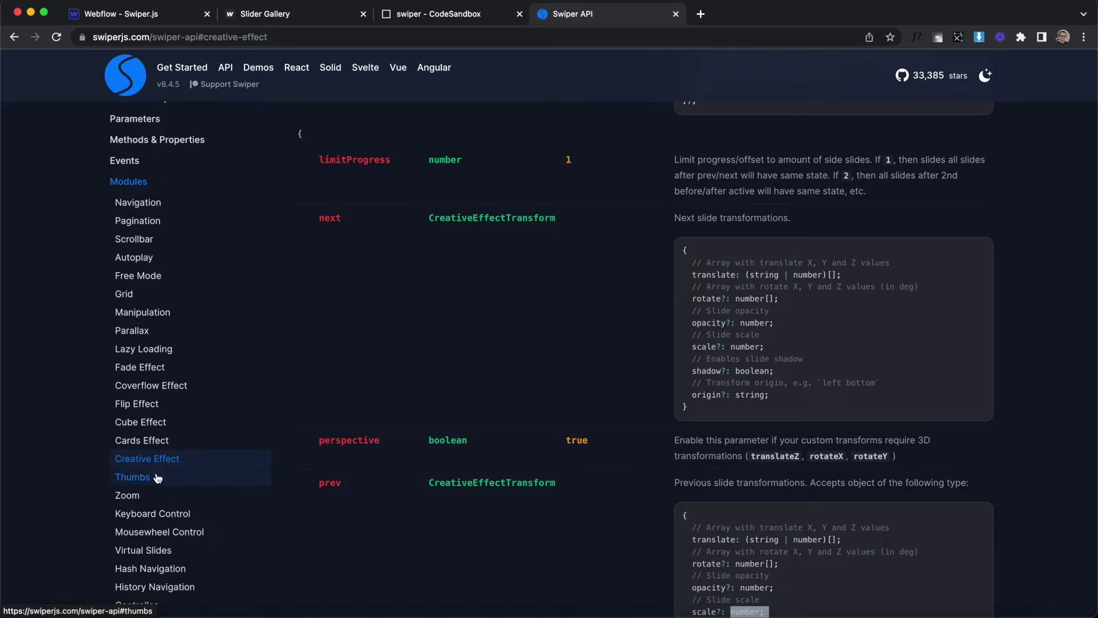
left_click(146, 366)
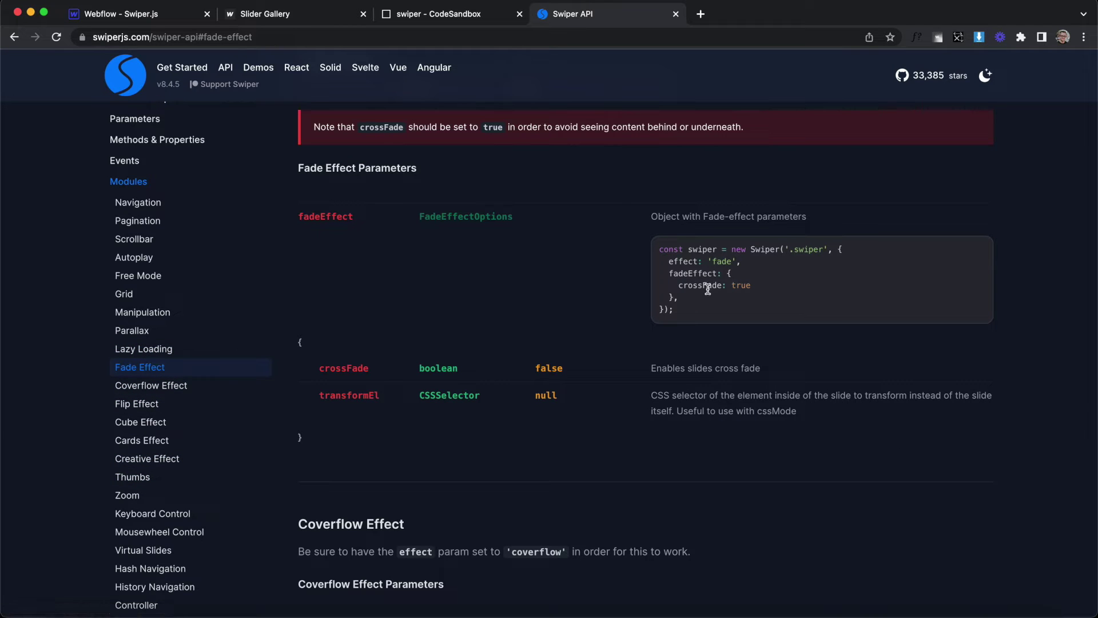
left_click_drag(741, 261, 671, 262)
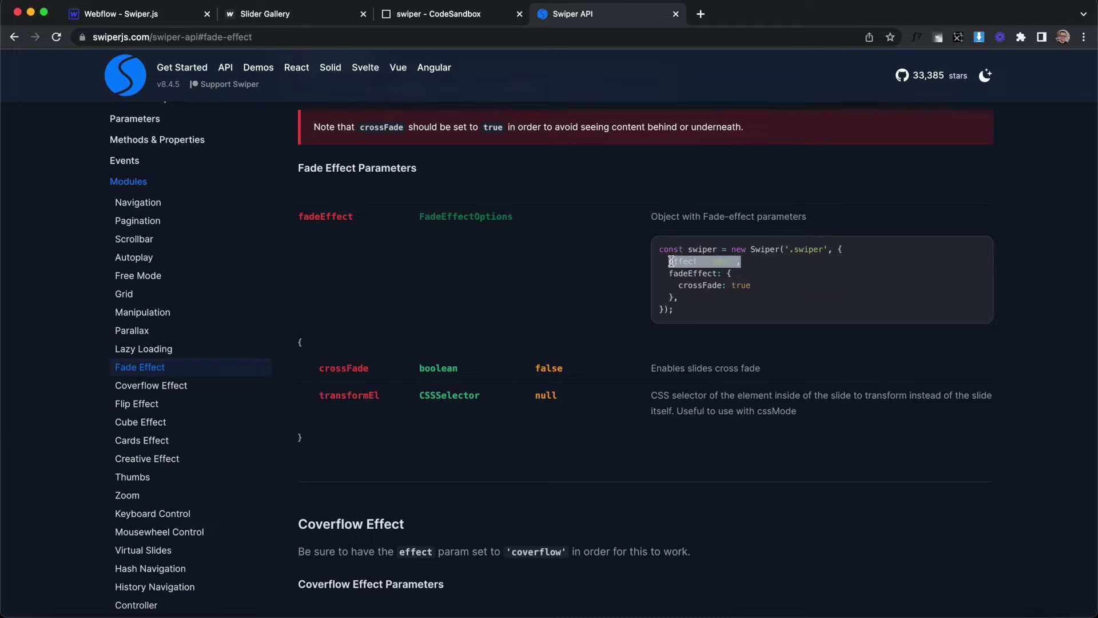
left_click(432, 3)
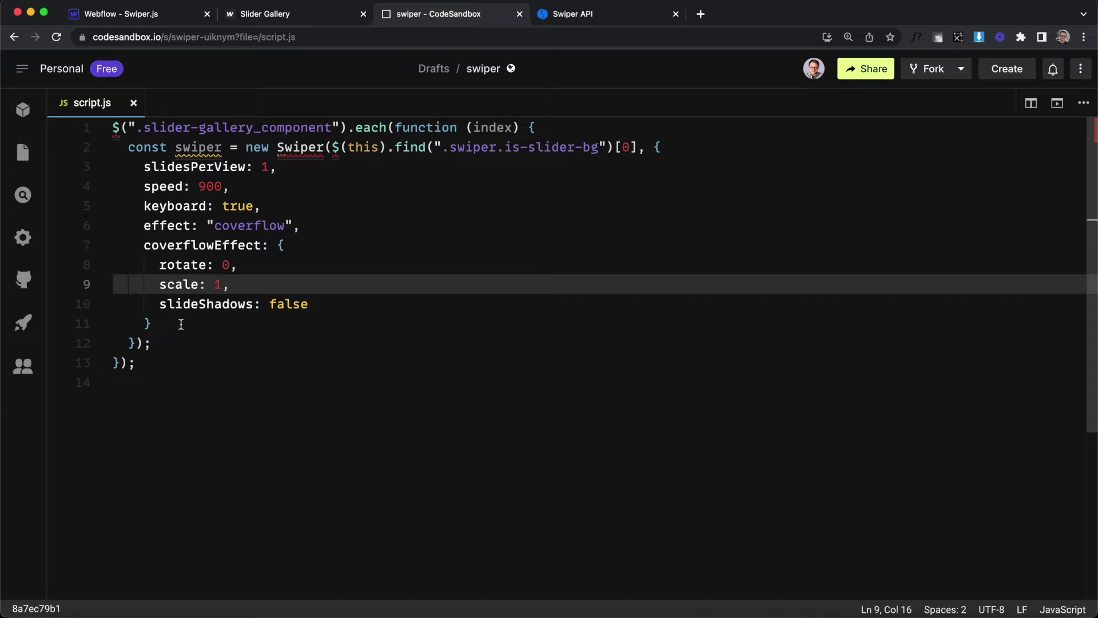
Replace the coverflow options with the fade effect, set speed 400, and reload the live page
left_click_drag(181, 325, 144, 225)
type("effect: \"fade\"")
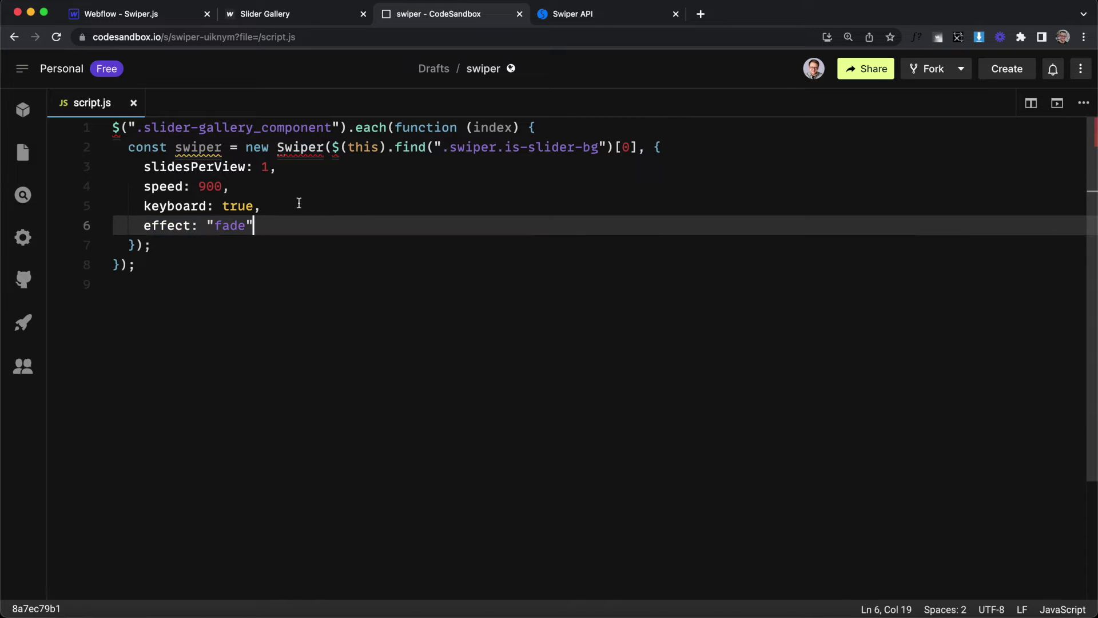
left_click(205, 186)
type("4")
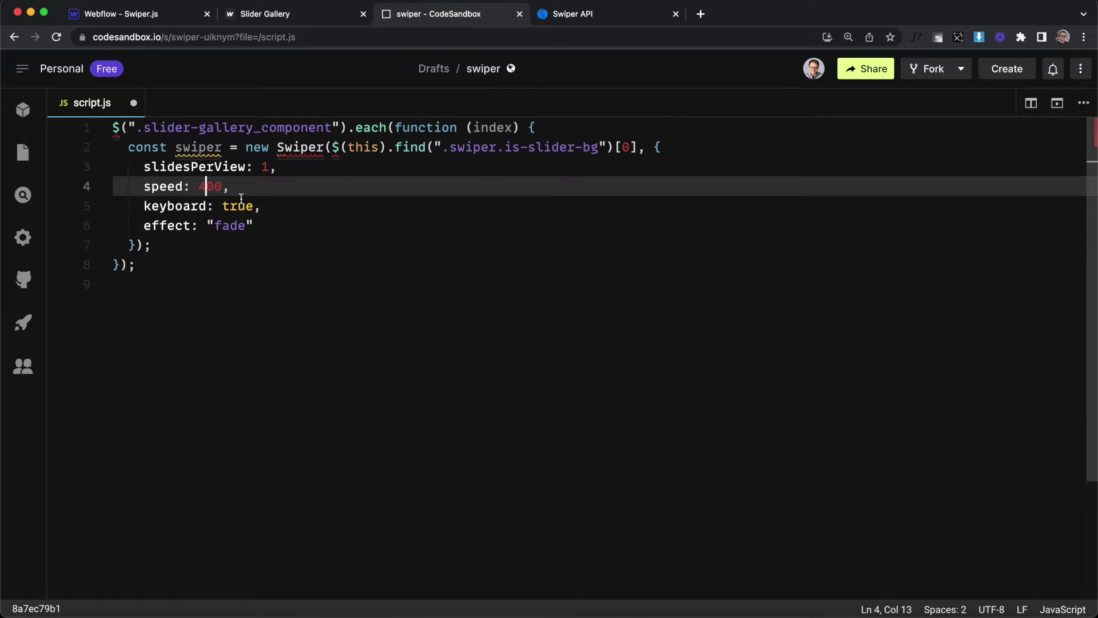
left_click(312, 15)
key("super+r")
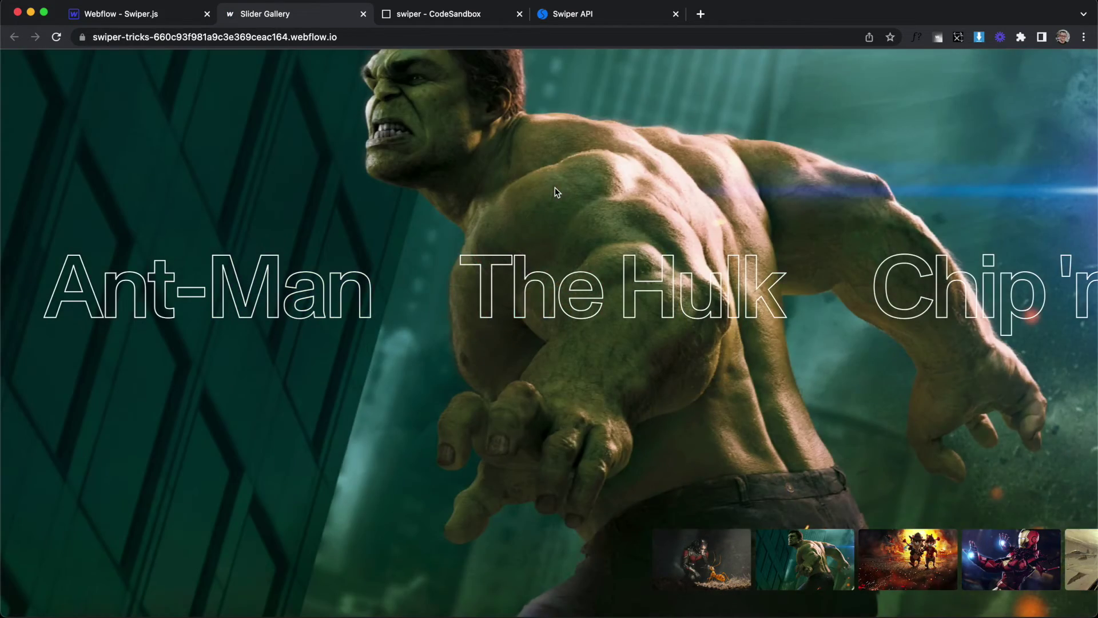
key("ctrl+Tab")
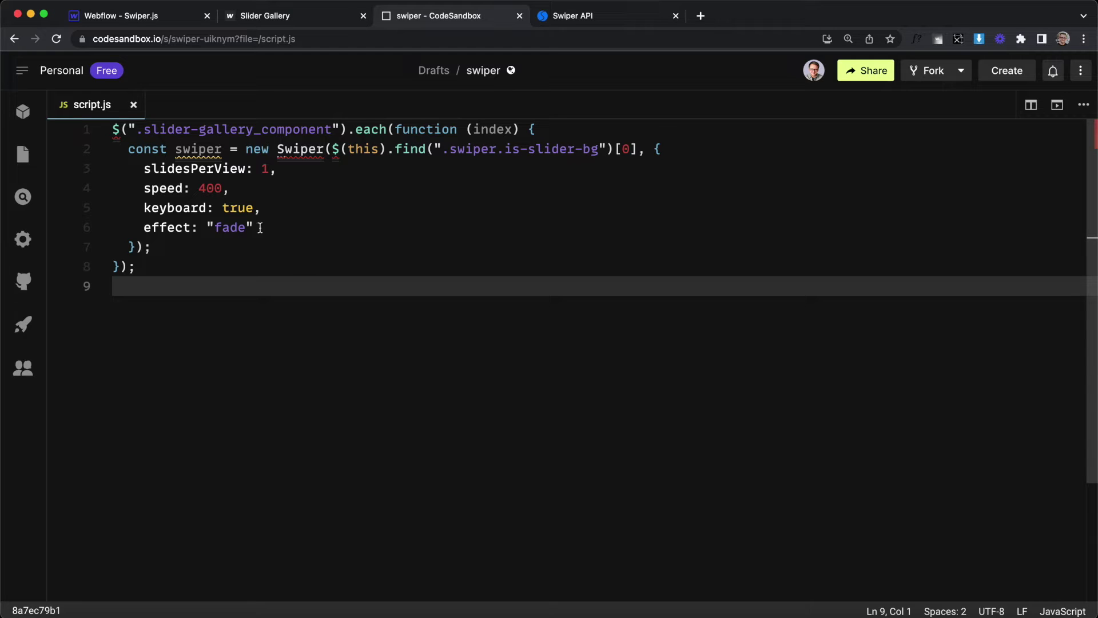
Delete keyboard: true and add allowTouchMove: false after the fade effect
left_click_drag(280, 210, 112, 208)
key("BackSpace")
key("BackSpace")
key("Down")
key("End")
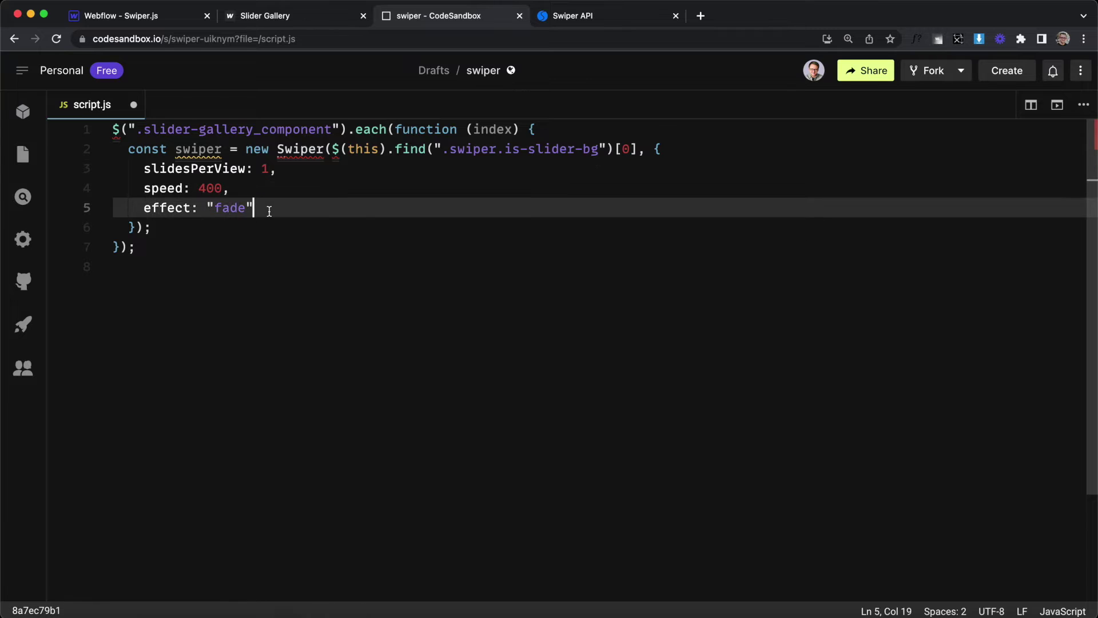
type(",")
key("Return")
type("allowTouchMove: false")
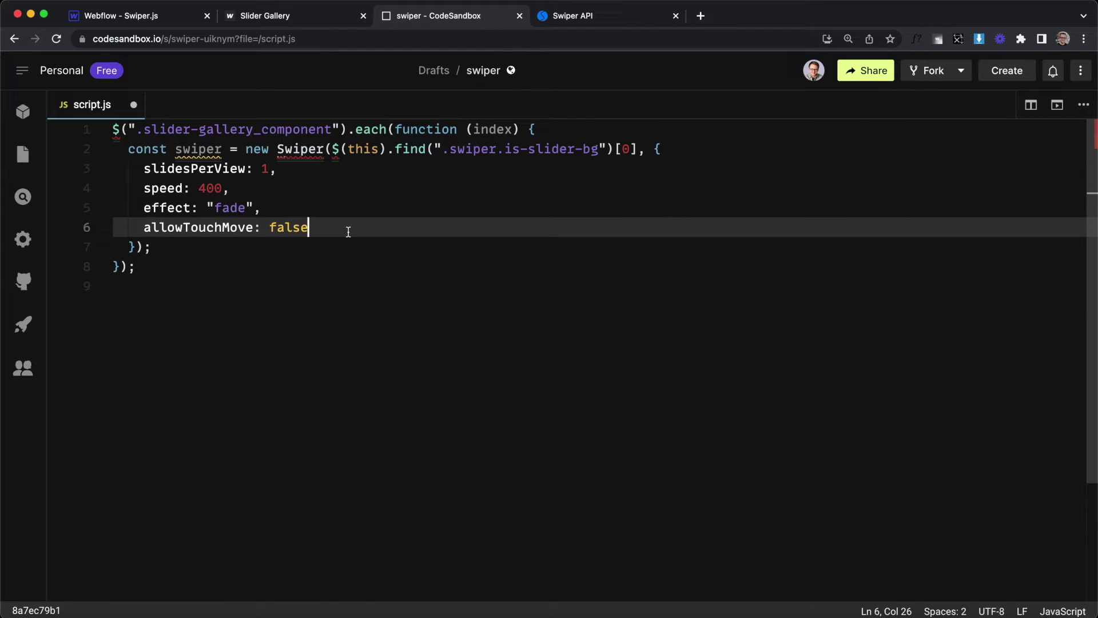
Paste a duplicate of the swiper block (lines 2–7) below it
left_click_drag(189, 248, 114, 150)
key("super+c")
left_click(194, 253)
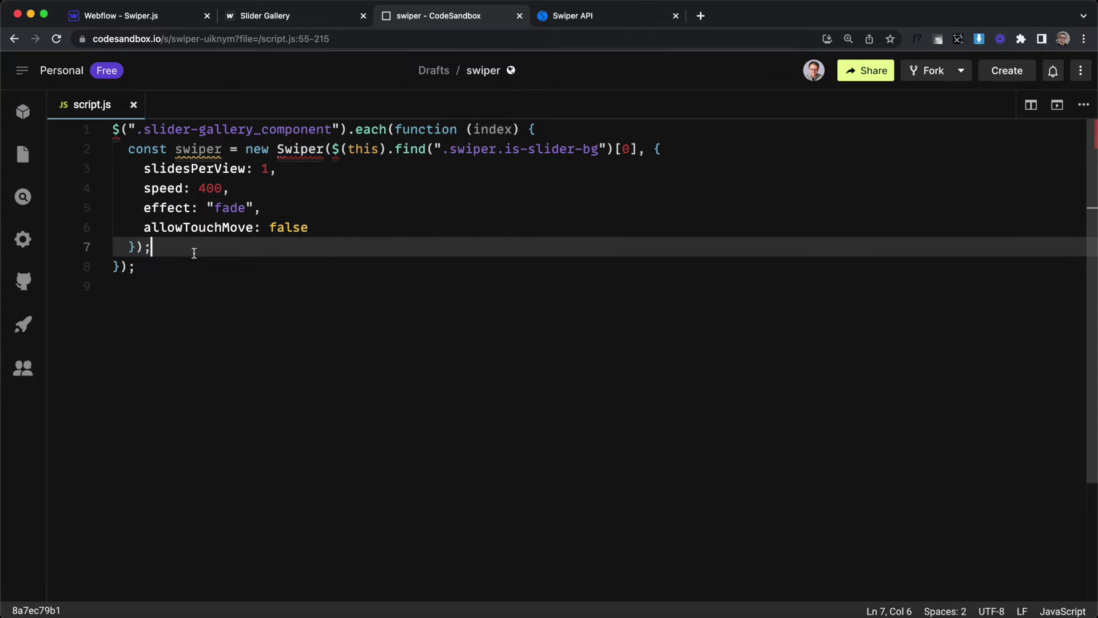
key("Return")
key("Return")
key("super+v")
key("super+1")
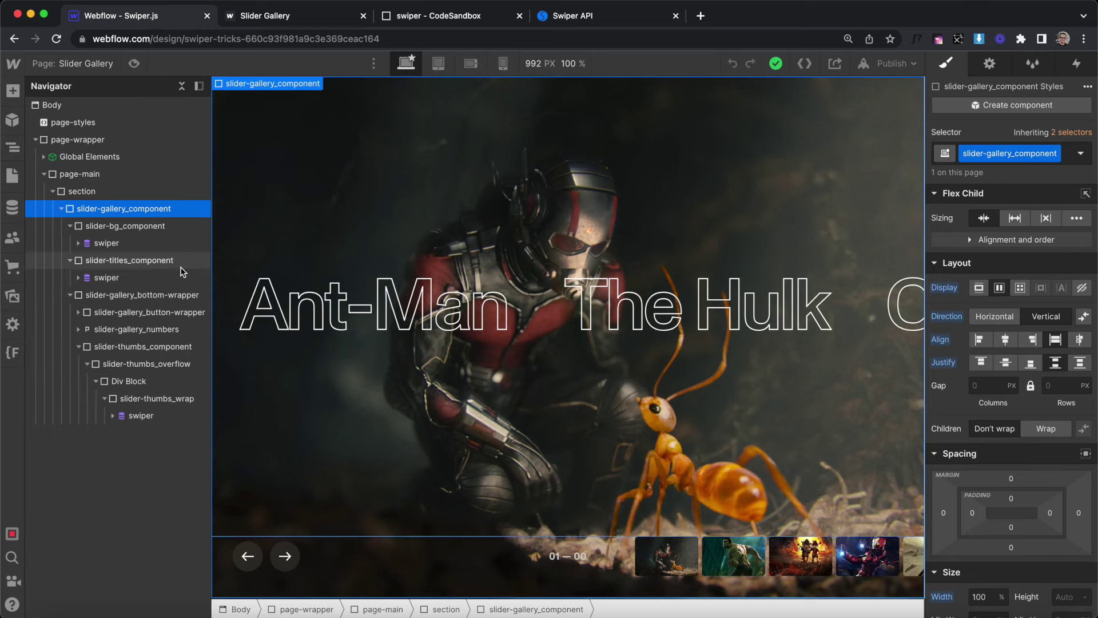
Change the copied block's is-slider-bg class to is-slider-thumbs
left_click(150, 415)
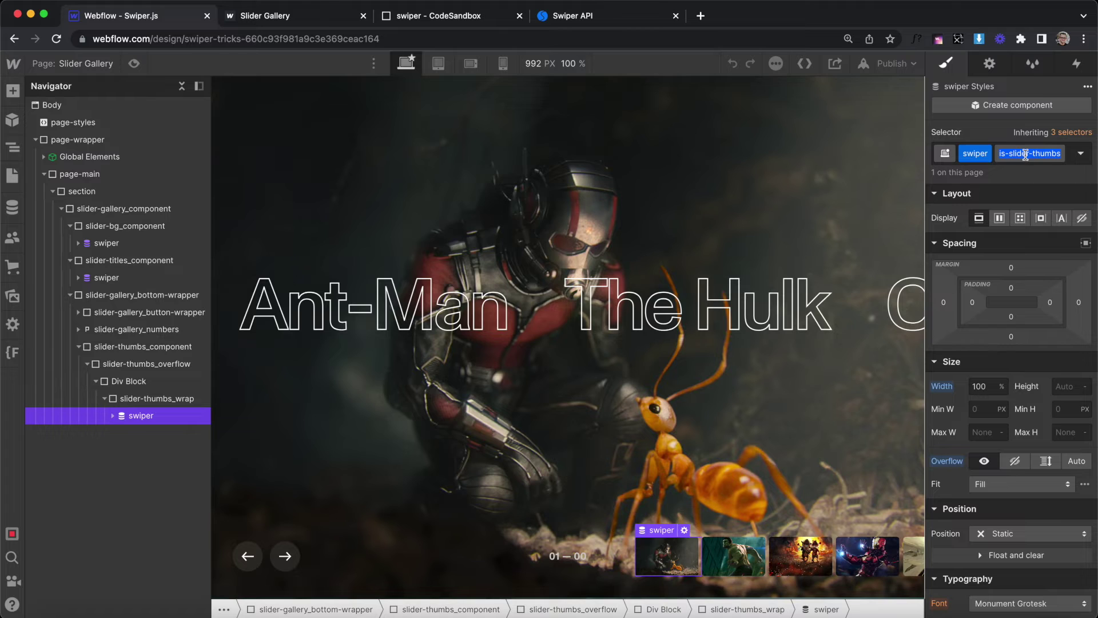
left_click(468, 17)
left_click_drag(597, 277, 502, 286)
type("is-slider-thumbs")
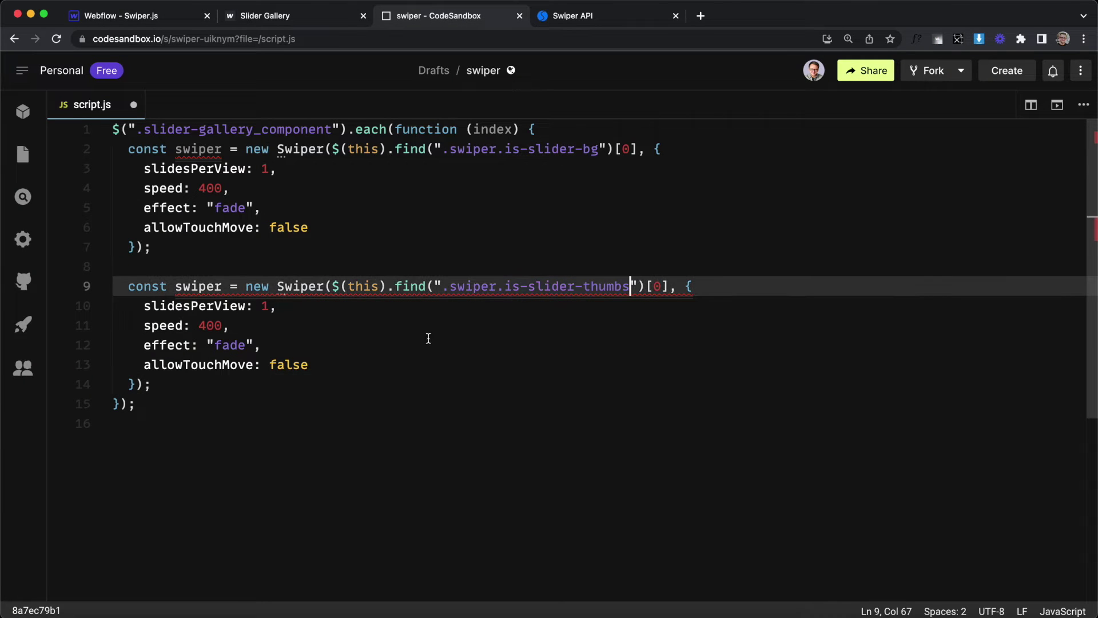
Rename the two swiper variables to bgSwiper and thumbsSwiper
left_click(174, 150)
type("bg")
key("Right")
key("BackSpace")
type("S")
left_click(175, 286)
type("thumbs")
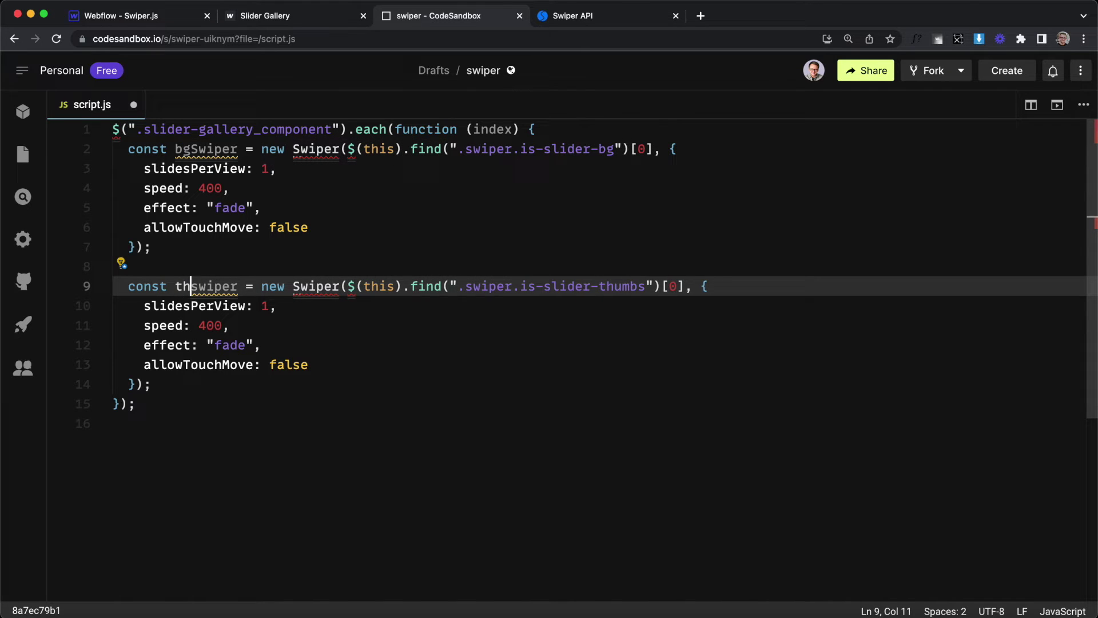
key("Right")
key("BackSpace")
type("S")
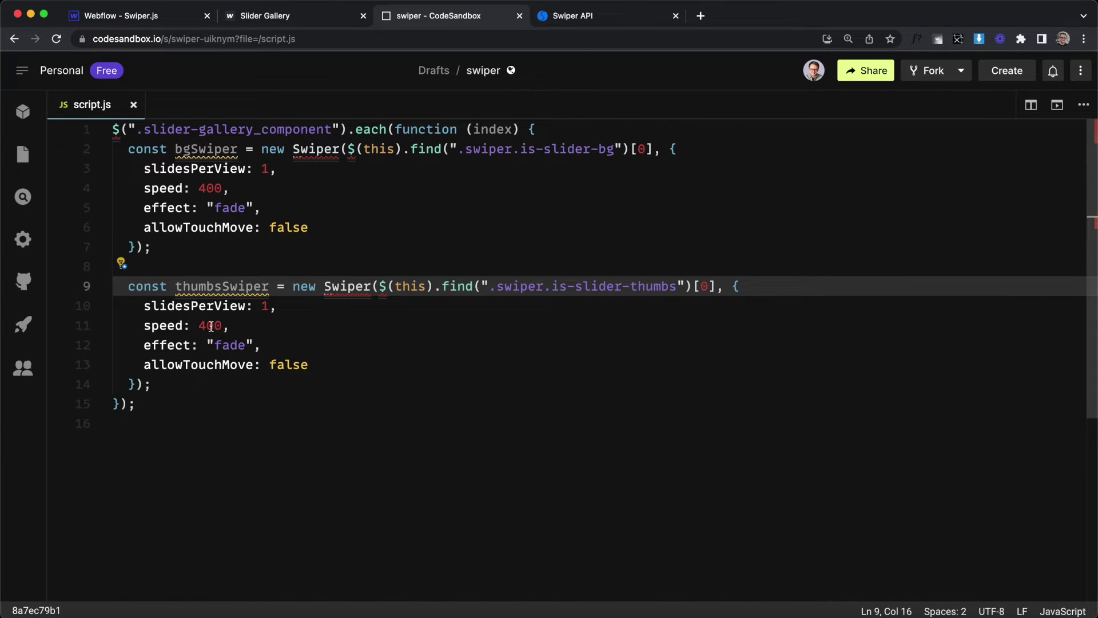
Set thumbsSwiper speed to 600 and replace its options with loop: true and slideToClickedSlide: true
left_click(211, 326)
key("BackSpace")
type("6")
left_click_drag(309, 364, 143, 345)
key("BackSpace")
type("loop: true,")
key("Return")
type("slideToClickedSlide: true")
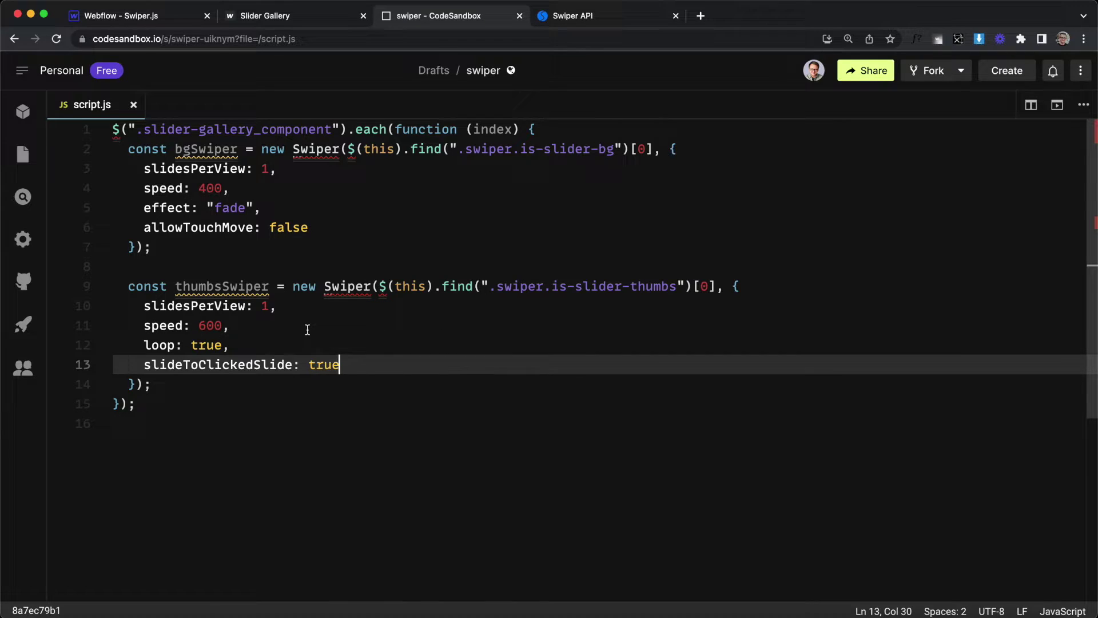
key("super+1")
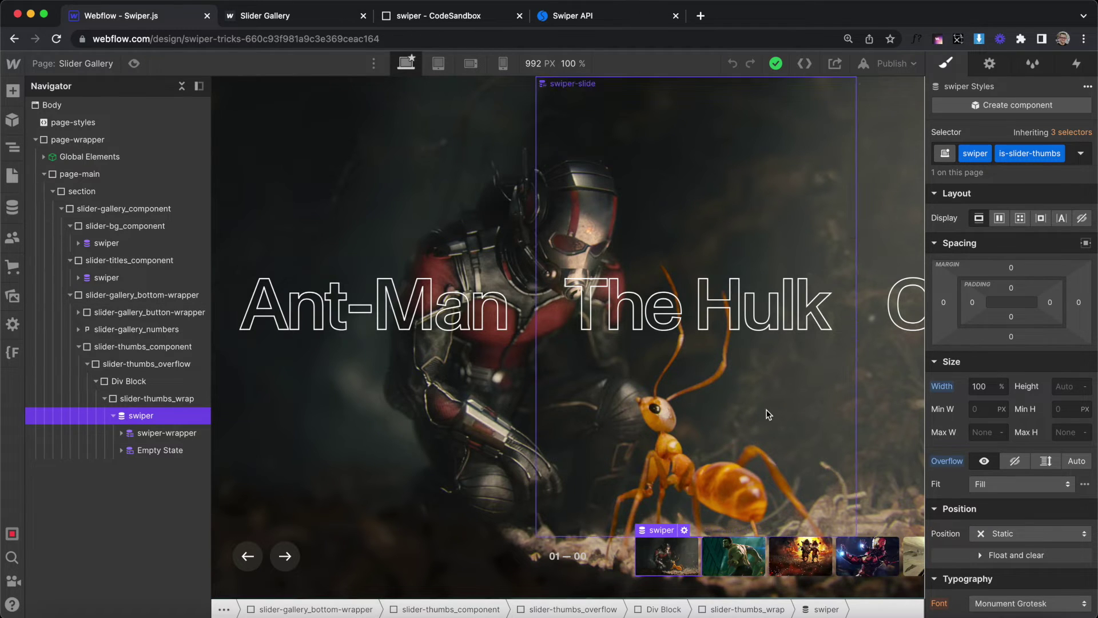
Drag the thumbnail strip on the live gallery to test its looping
key("super+2")
scroll(859, 574, "right", 4)
left_click_drag(819, 564, 696, 559)
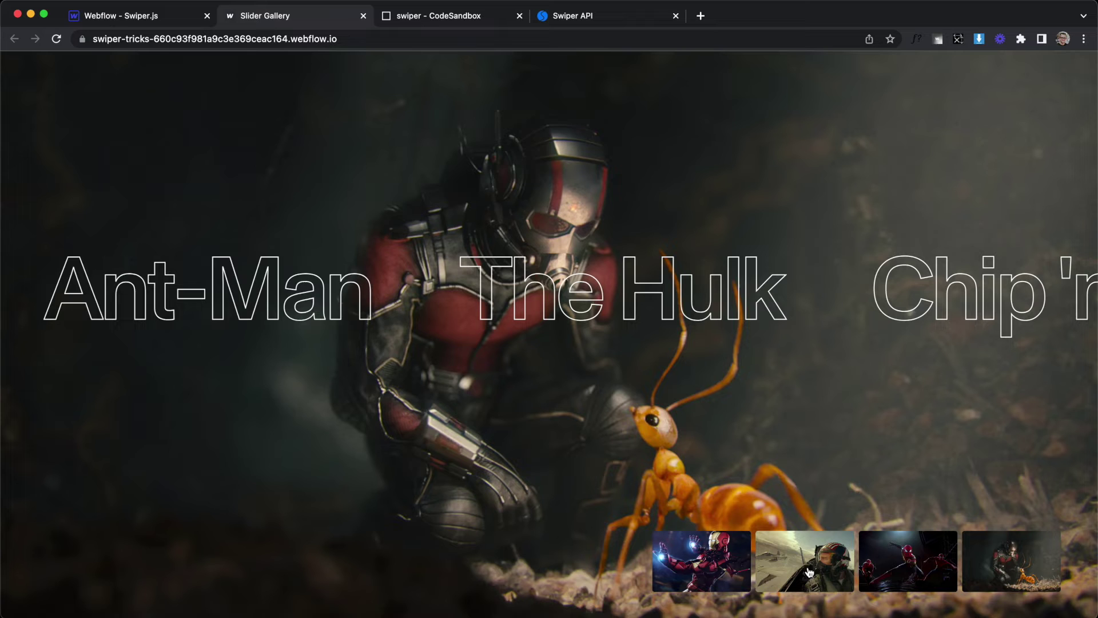
left_click_drag(1010, 561, 788, 562)
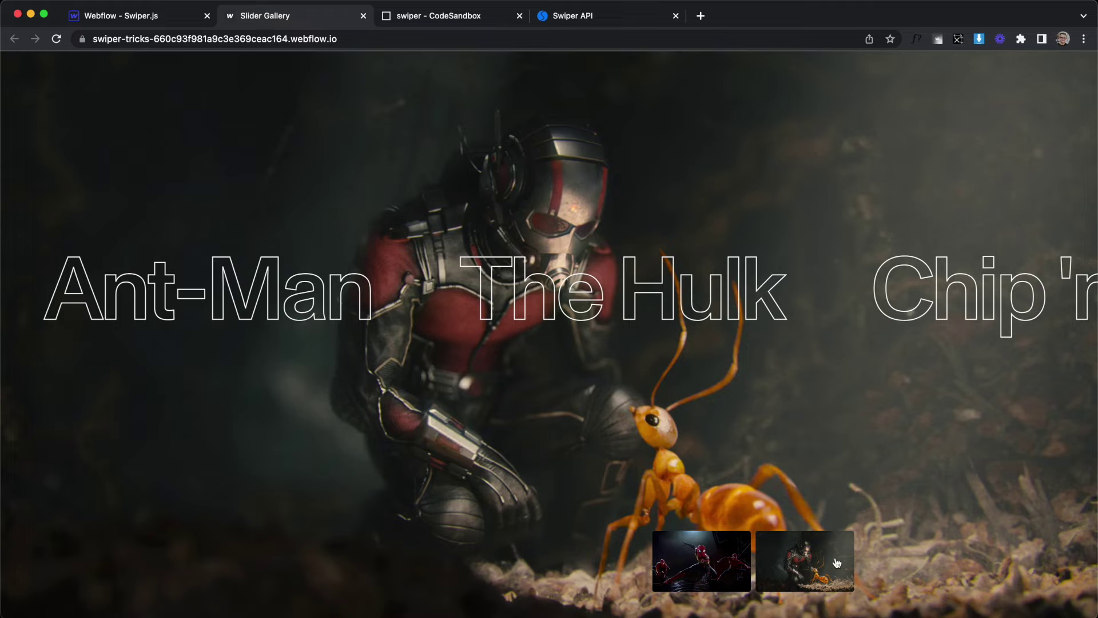
left_click_drag(796, 566, 700, 571)
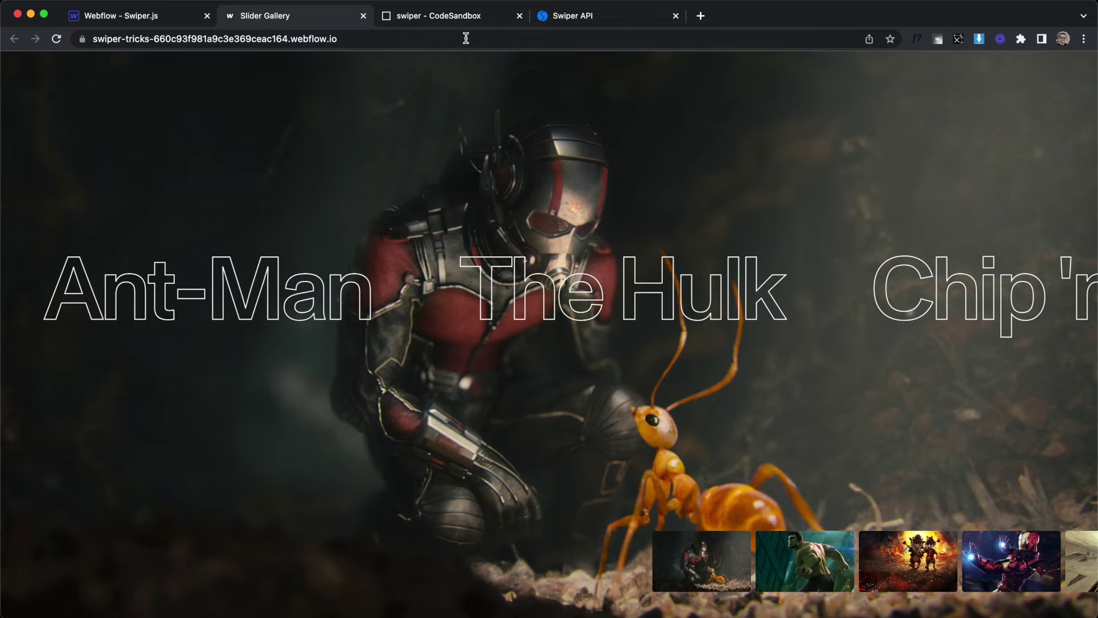
Add loopedSlides: 8 after loop: true and retest the live gallery
left_click(461, 19)
left_click(286, 345)
key("Return")
type("loopedSlides: 8,")
left_click_drag(167, 364, 249, 365)
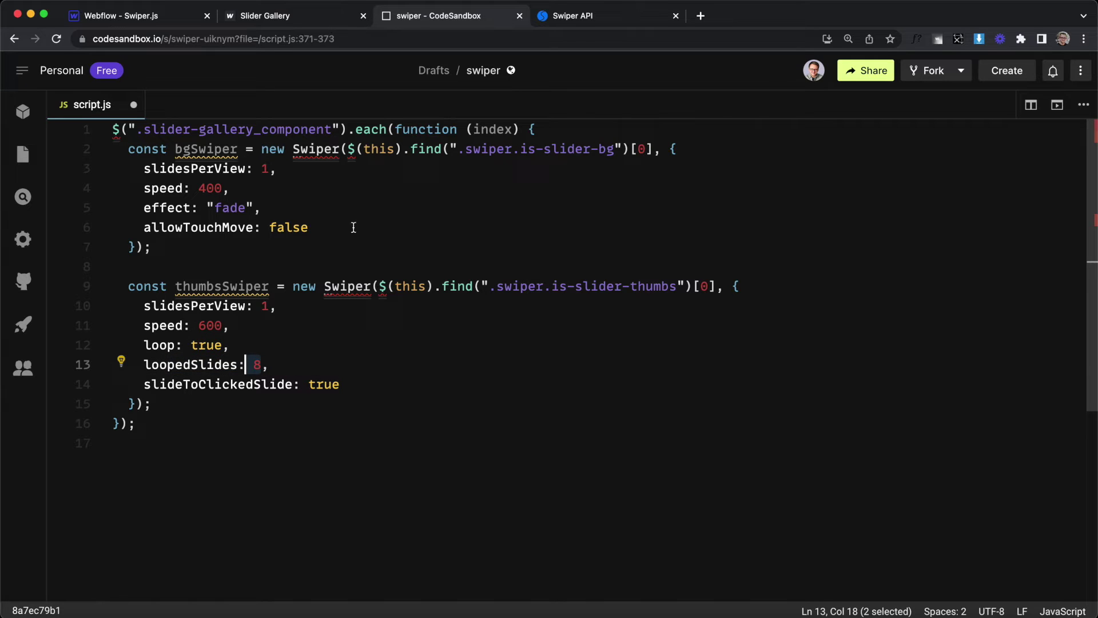
left_click(296, 428)
left_click_drag(261, 364, 246, 366)
key("ctrl+shift+Tab")
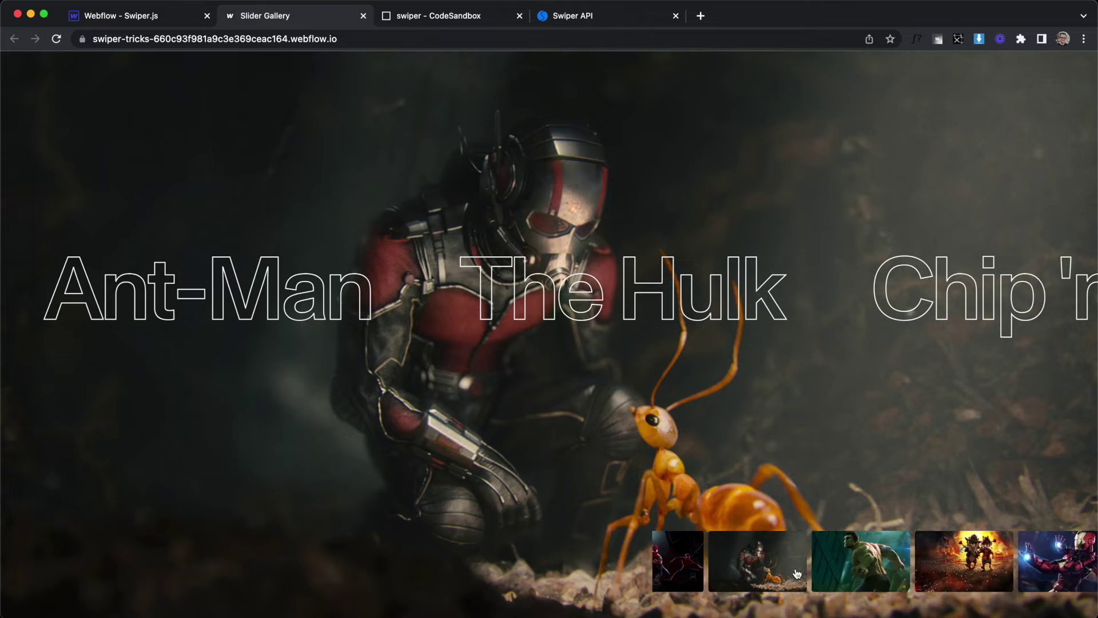
key("ctrl+Tab")
Copy the thumbsSwiper block and paste a duplicate beneath it
left_click_drag(204, 403, 128, 288)
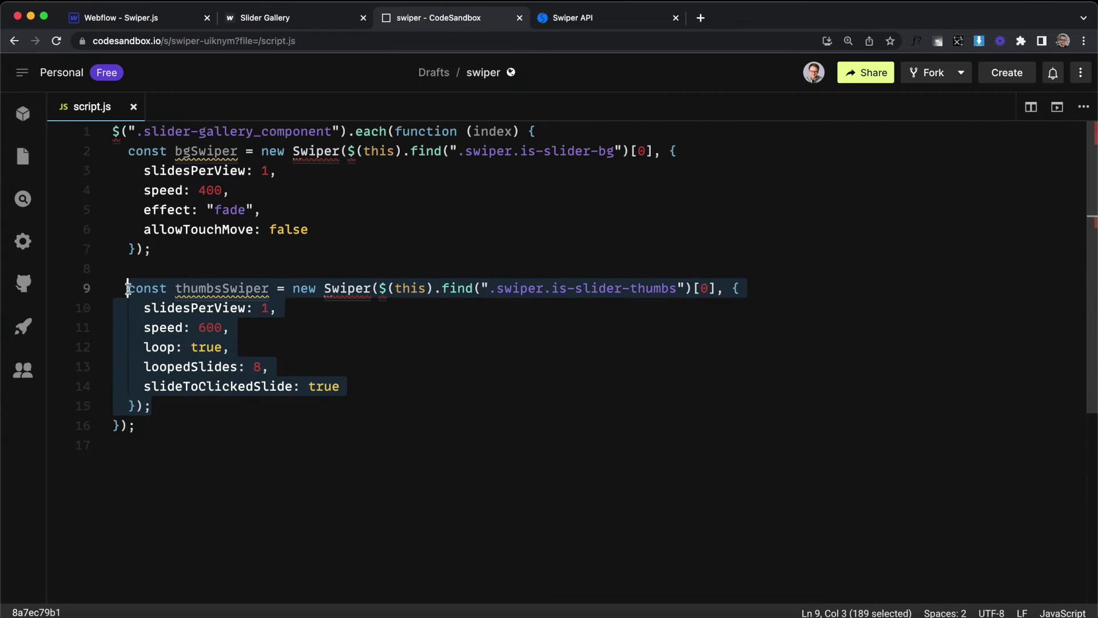
key("ctrl+c")
left_click(180, 410)
key("Return")
key("Return")
key("ctrl+v")
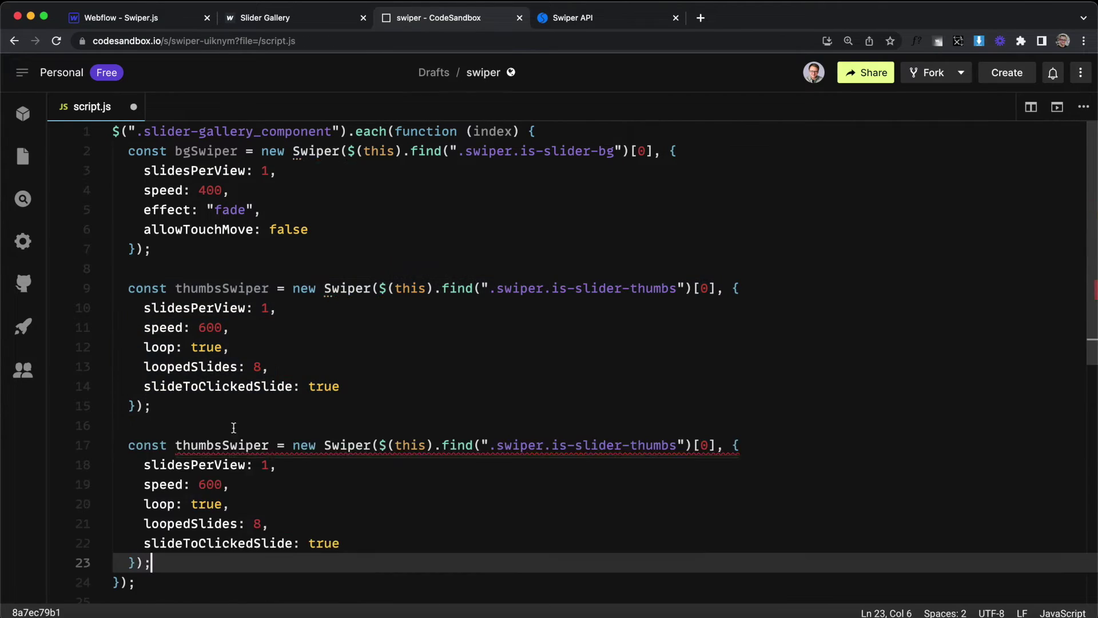
left_click(229, 445)
Rename the copied block to textSwiper and set its selector to is-slider-titles
key("BackSpace")
key("BackSpace")
key("BackSpace")
key("BackSpace")
key("BackSpace")
key("BackSpace")
key("BackSpace")
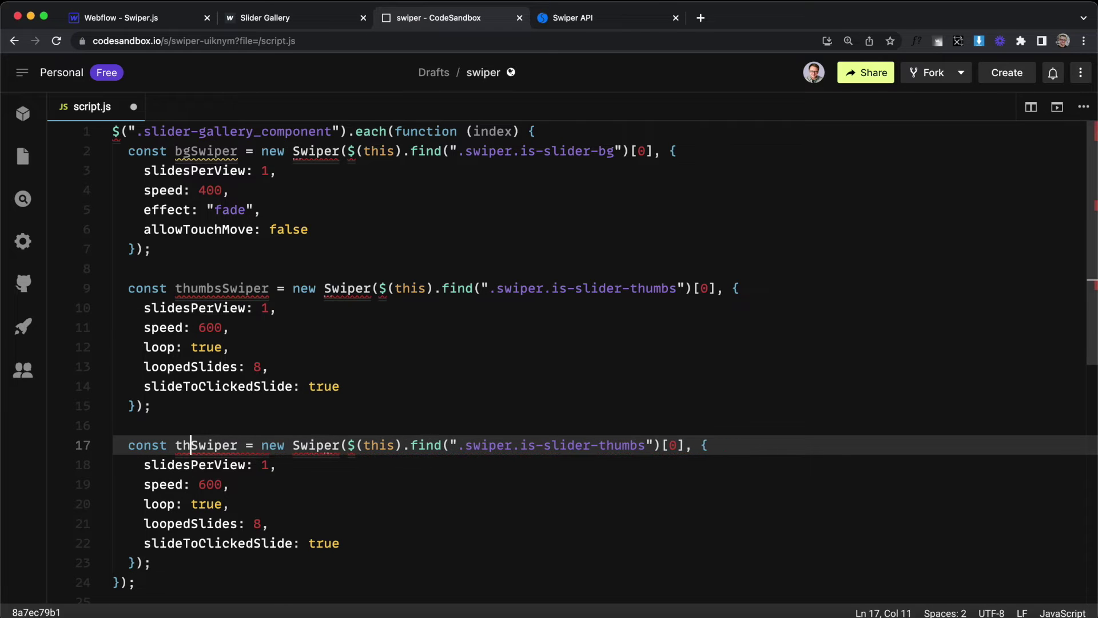
type("text")
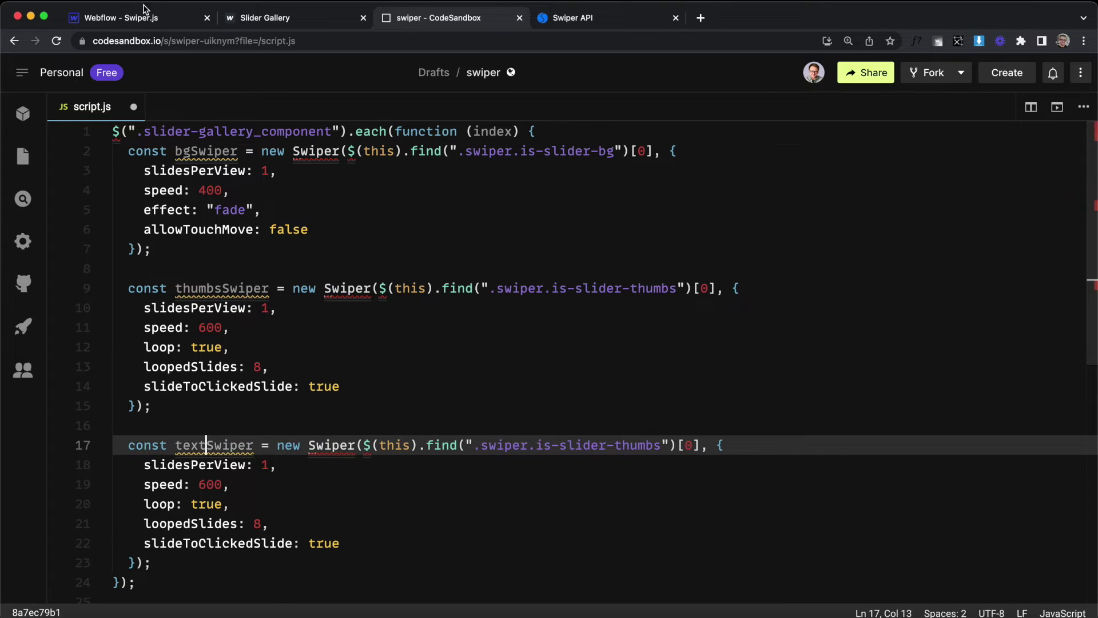
key("super+1")
double_click(1018, 155)
left_click(412, 18)
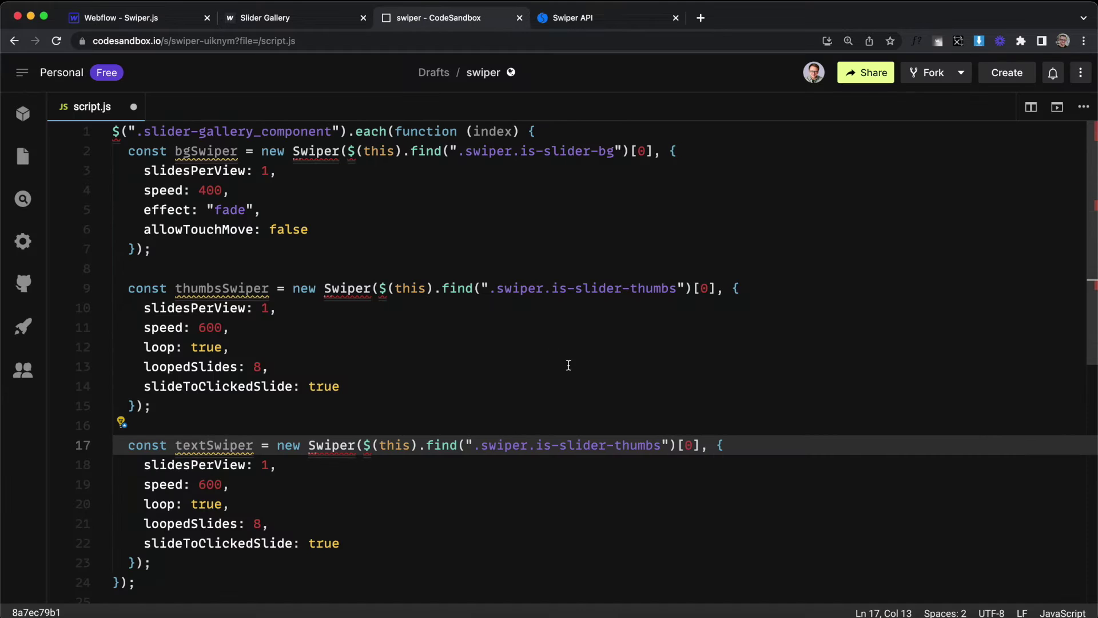
left_click_drag(662, 445, 534, 445)
key("super+v")
Set the title block's slidesPerView to "auto" and loopedSlides to 8, then save
left_click(268, 464)
key("BackSpace")
type("\"auto")
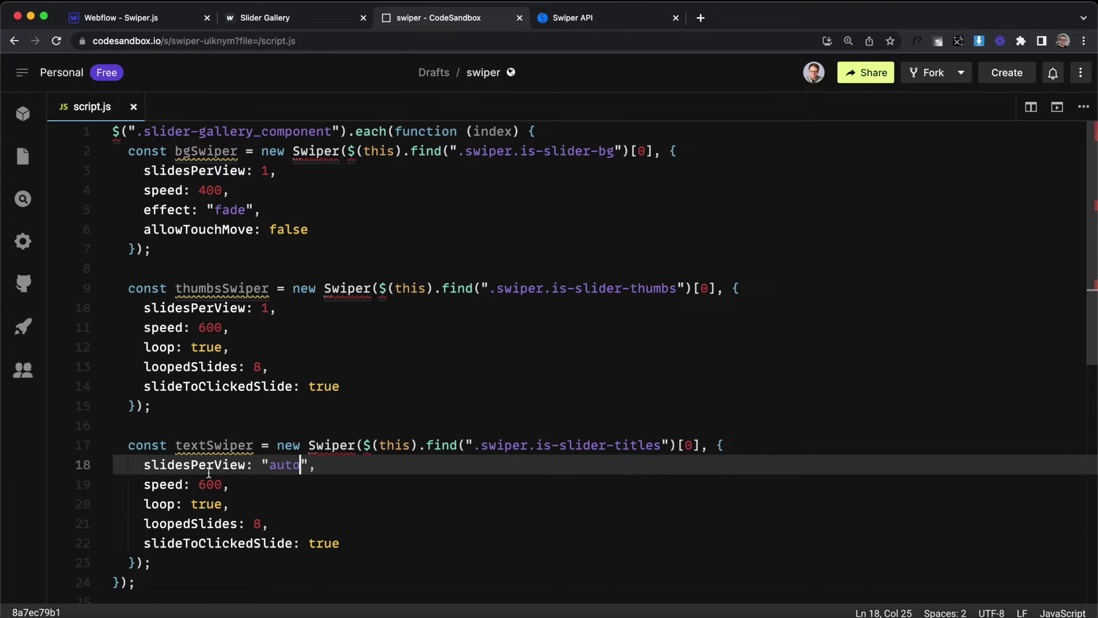
scroll(320, 468, "down", 2)
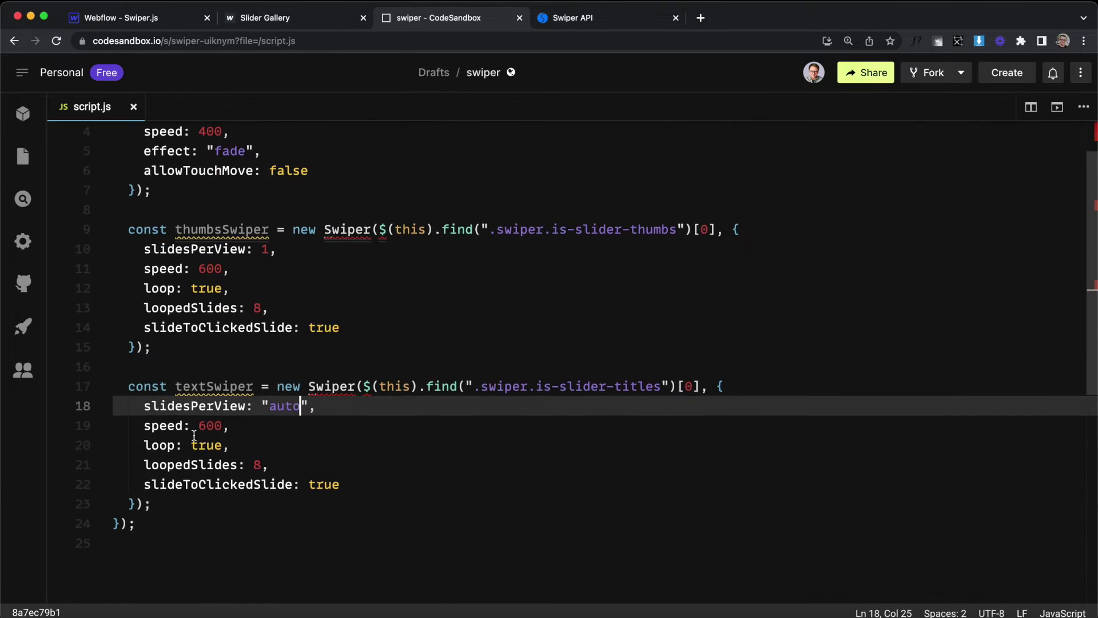
left_click(200, 429)
left_click(160, 445)
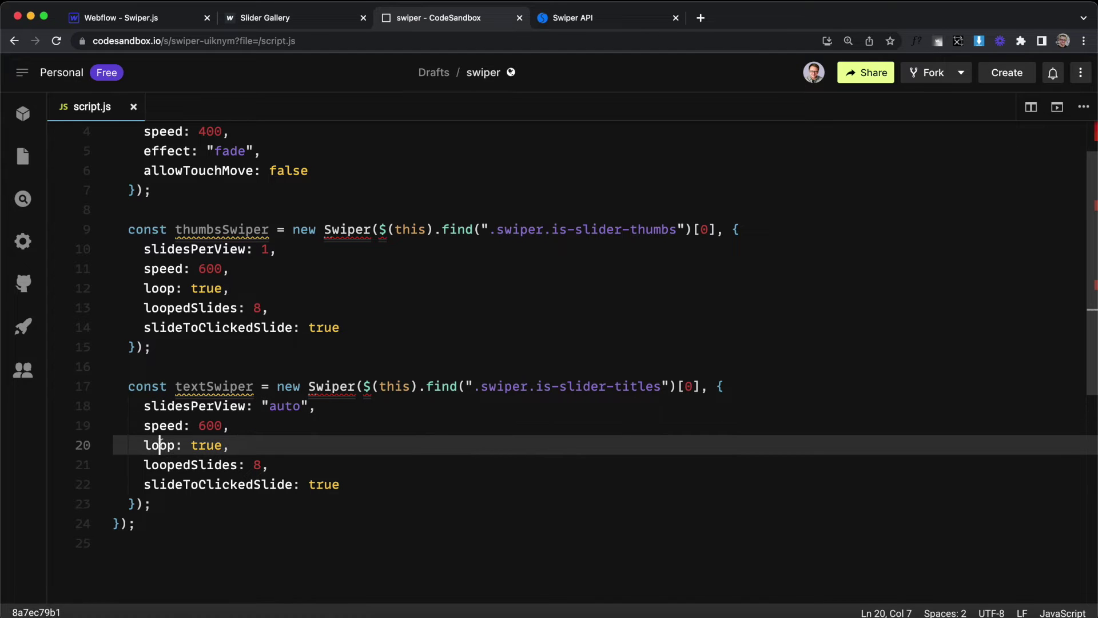
left_click(260, 465)
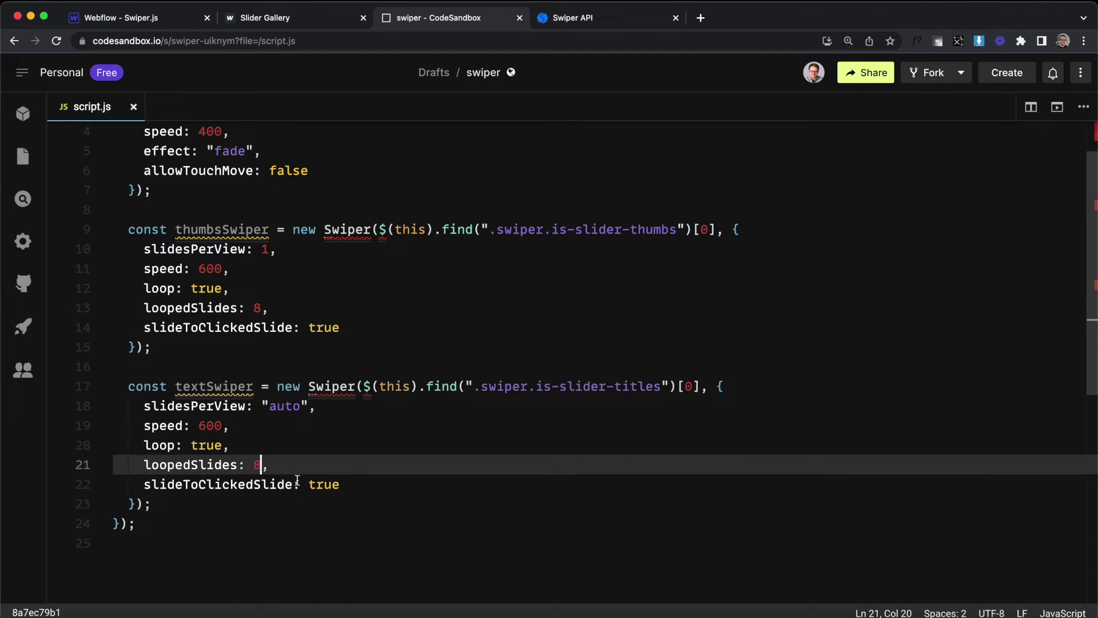
key("BackSpace")
type("8")
key("cmd+s")
Compare the loopedSlides values of the thumbnail and title swiper blocks
left_click(229, 230)
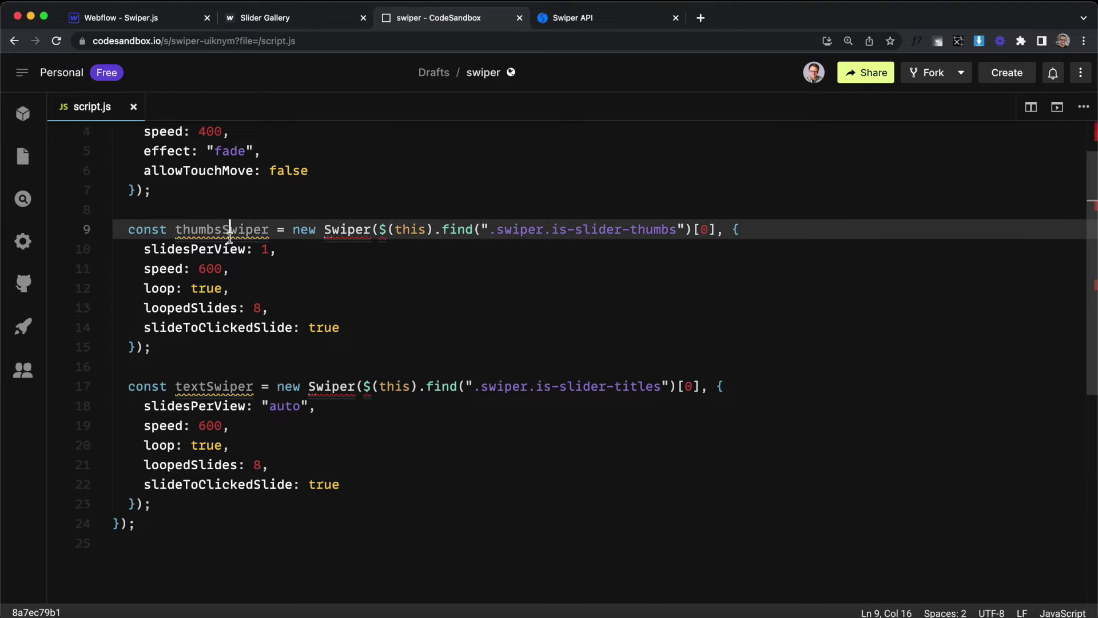
left_click(258, 308)
left_click(256, 461)
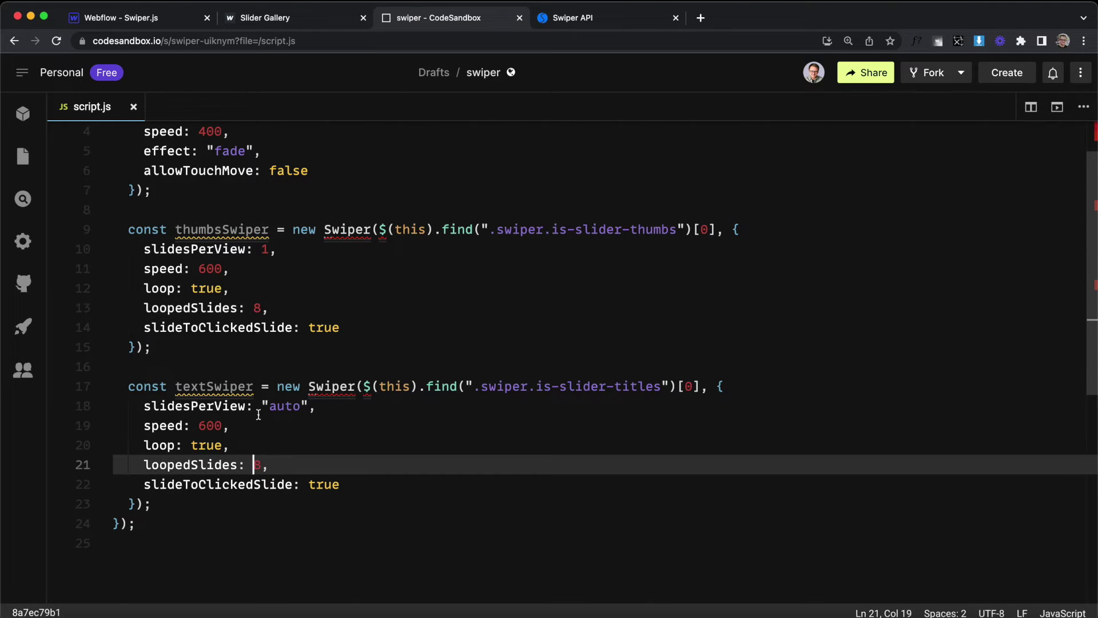
left_click(254, 304)
left_click(247, 462)
scroll(225, 473, "down", 2)
left_click_drag(168, 449, 339, 449)
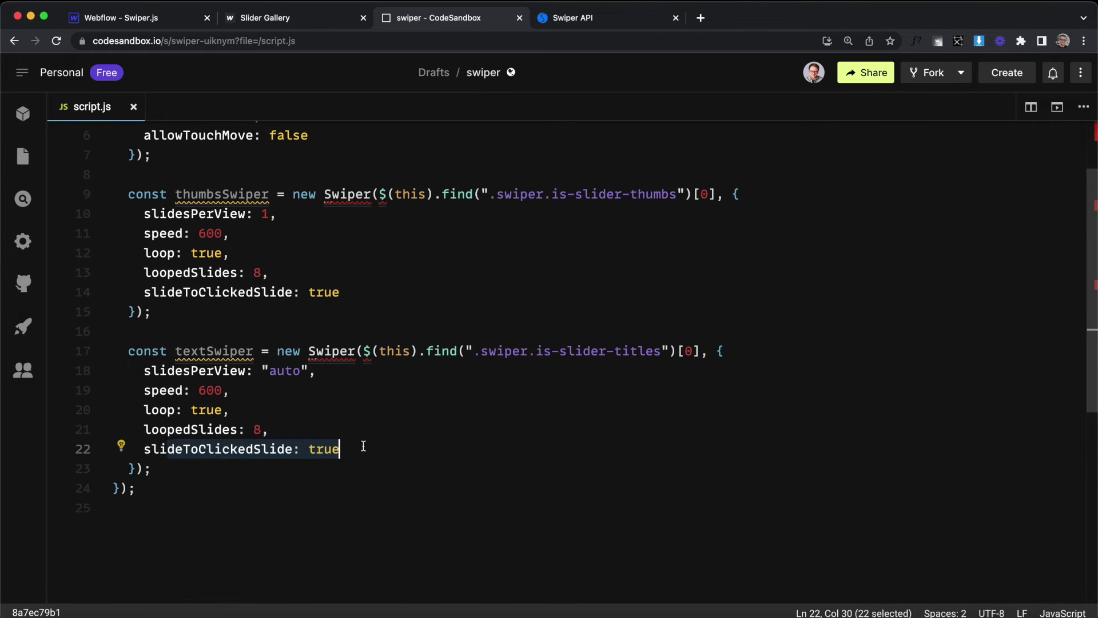
Reload the live gallery and drag the outlined titles left to test sliding
key("ctrl+shift+Tab")
key("super+r")
left_click_drag(611, 313, 217, 304)
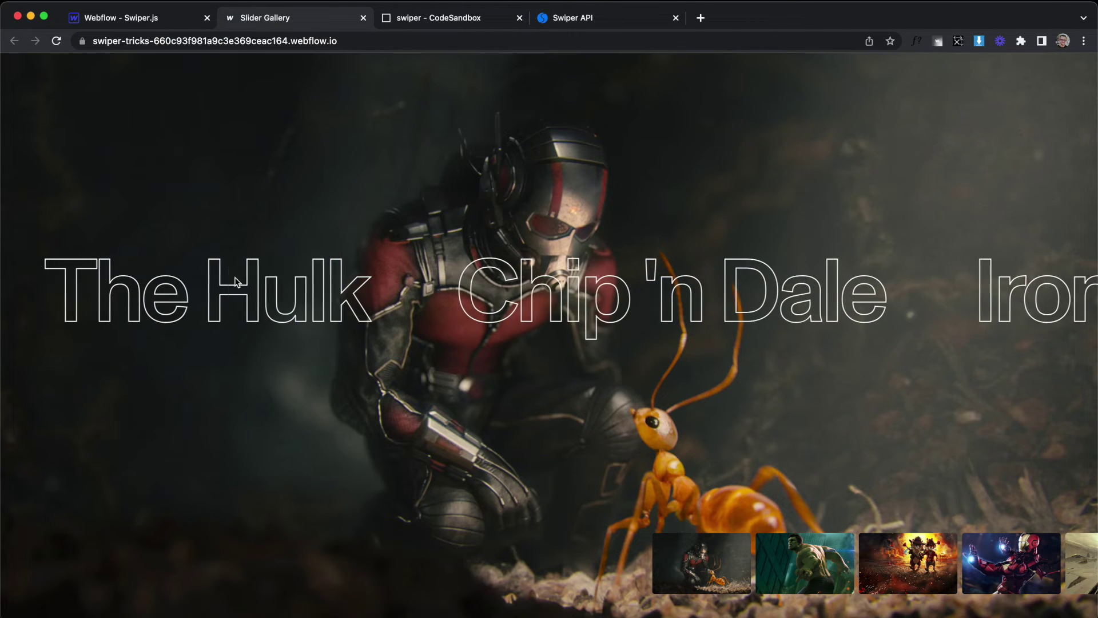
Add mousewheel: true, keyboard: true and centeredSlides: true to the textSwiper options
left_click(379, 304)
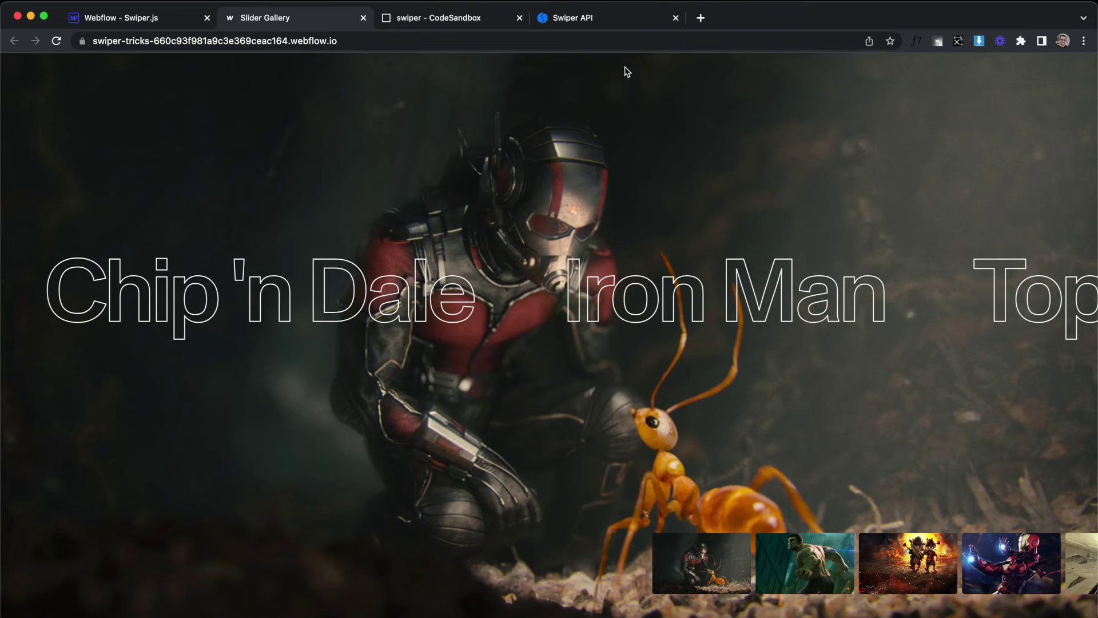
left_click(444, 23)
left_click(380, 449)
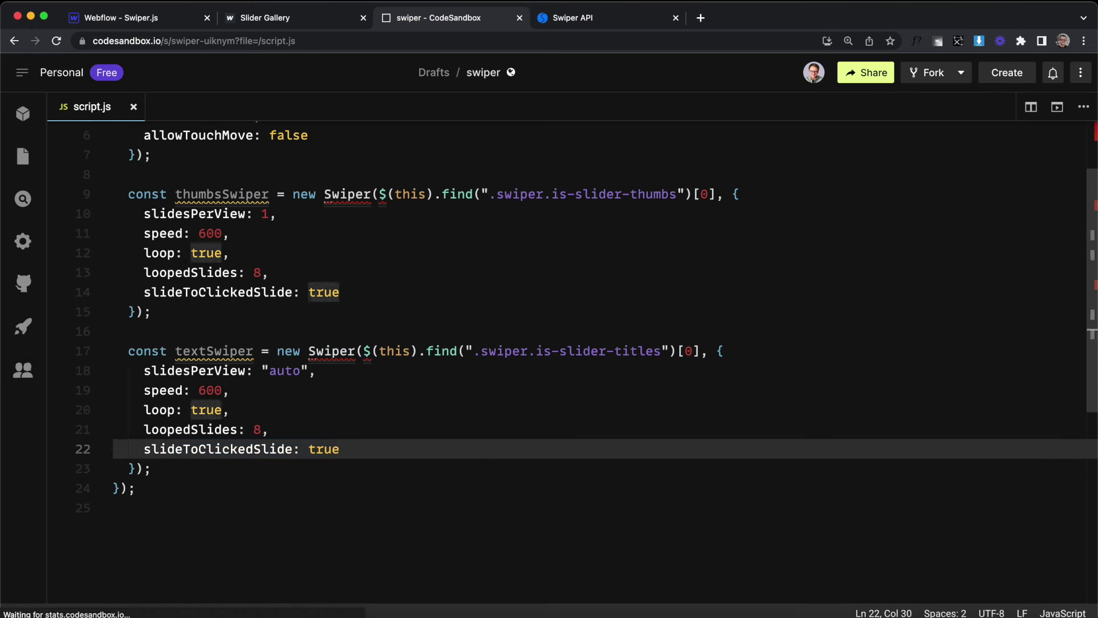
type(",")
key("Return")
key("super+v")
Review the new keyboard option, save the script, and view the live Slider Gallery tab
left_click_drag(179, 469, 280, 469)
left_click_drag(175, 488, 262, 488)
scroll(294, 488, "down", 3)
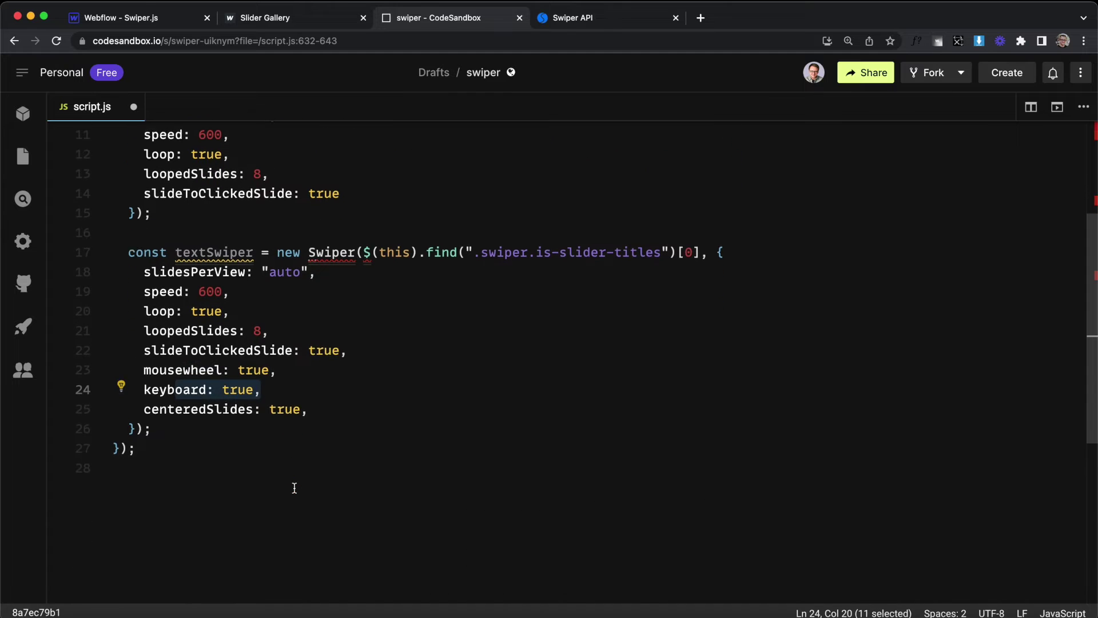
left_click_drag(199, 407, 333, 408)
key("shift+Left")
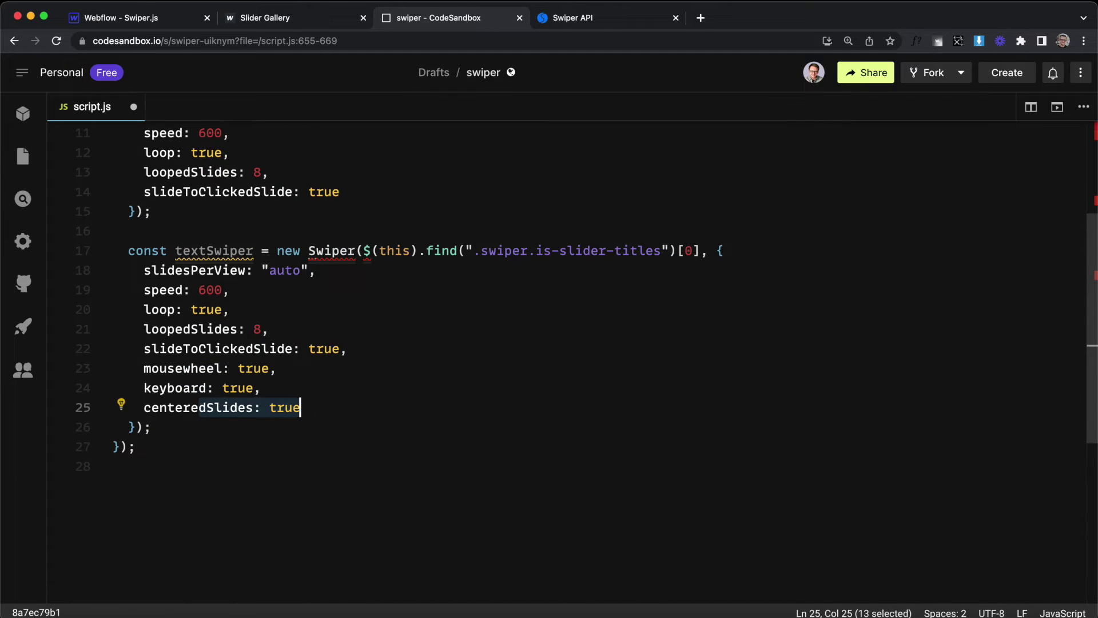
left_click(324, 19)
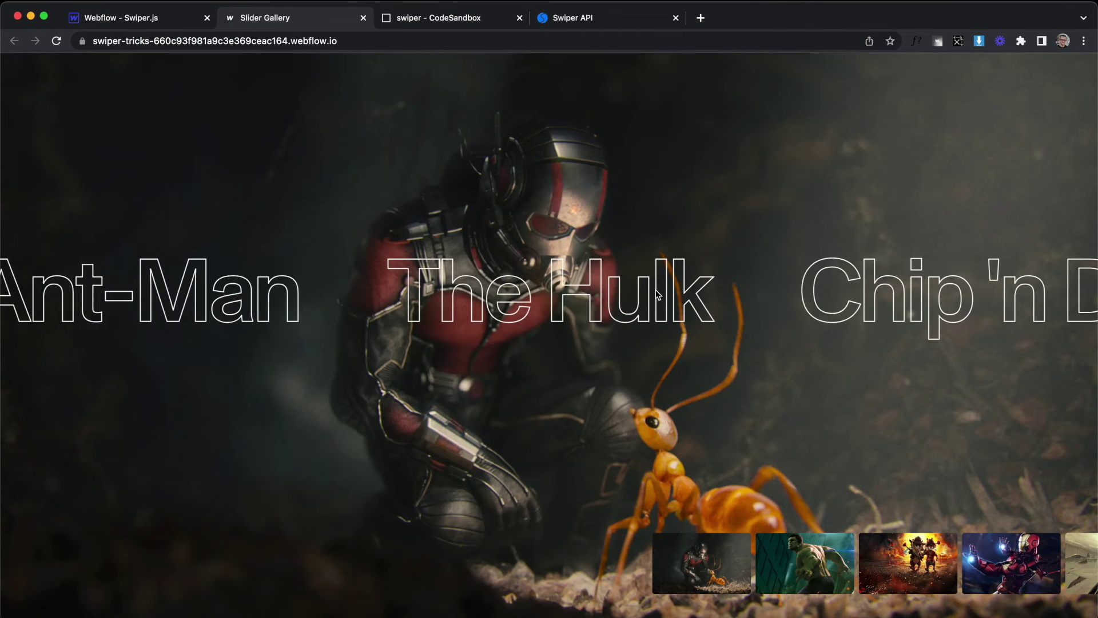
key("ctrl+shift+Tab")
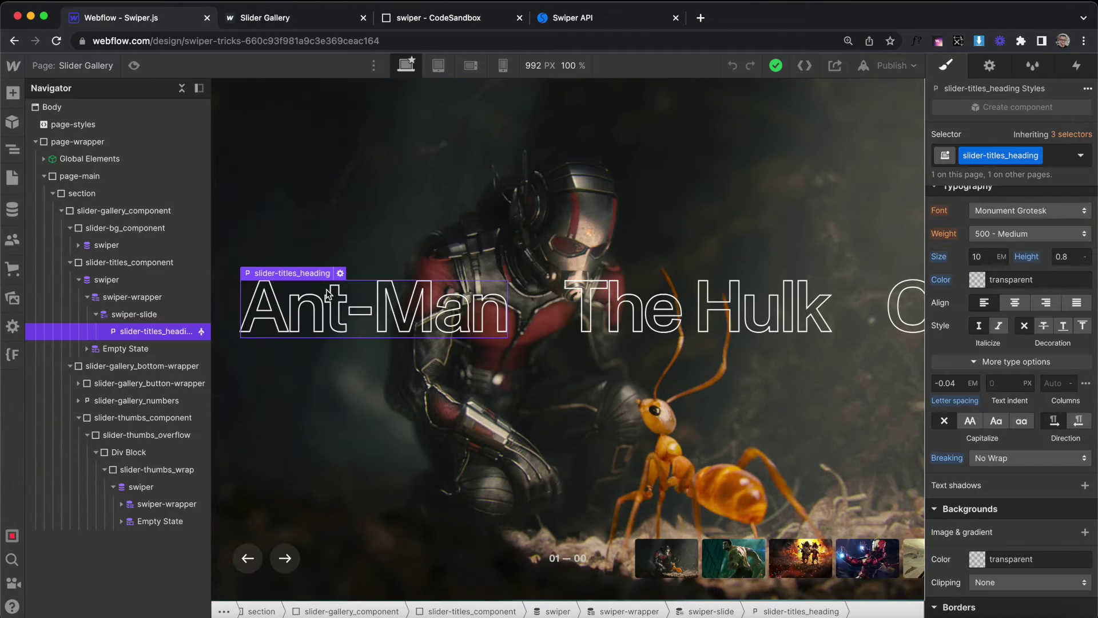
Preview the title heading with white text in the Typography colour picker
left_click(977, 280)
left_click_drag(962, 347, 775, 172)
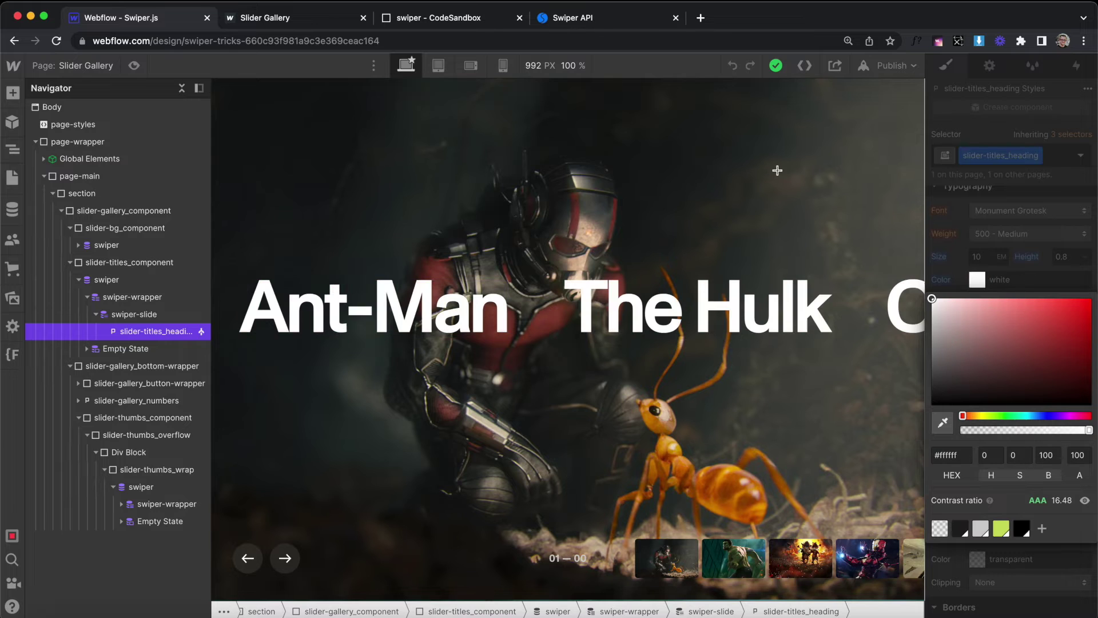
left_click(968, 201)
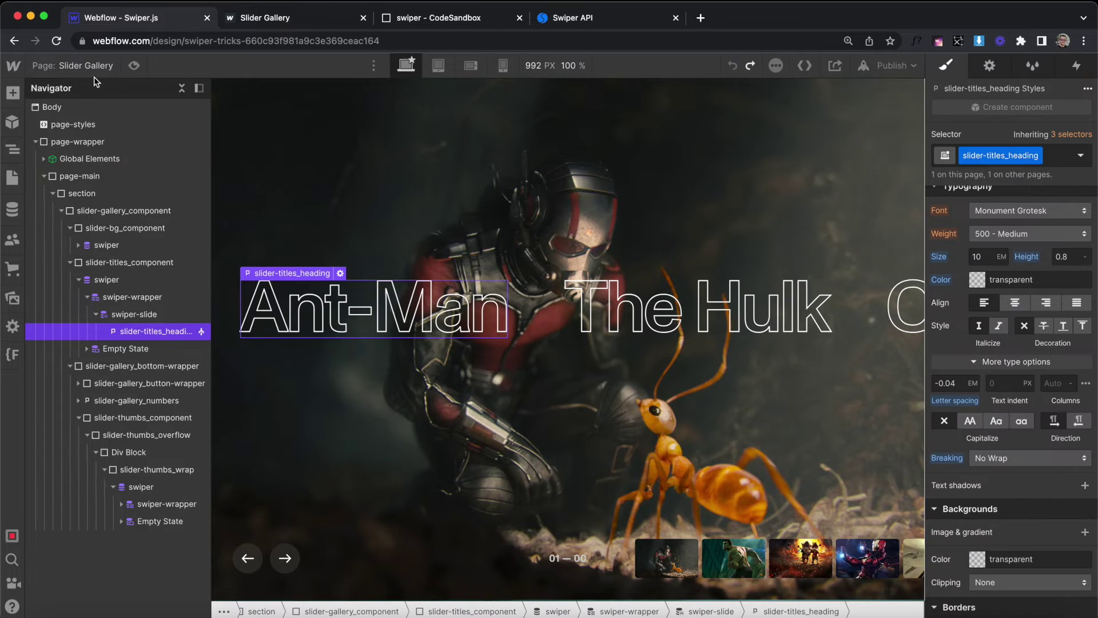
Open the page-styles embed code and review the rule turning the active slide's title white
left_click(89, 124)
left_click(280, 86)
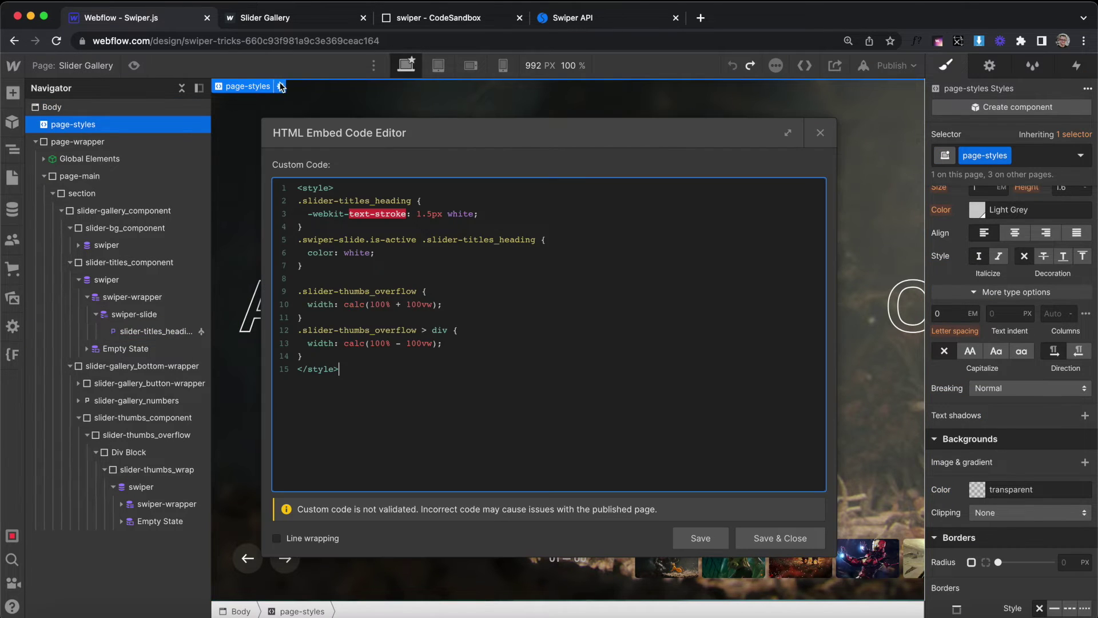
left_click_drag(416, 241, 282, 243)
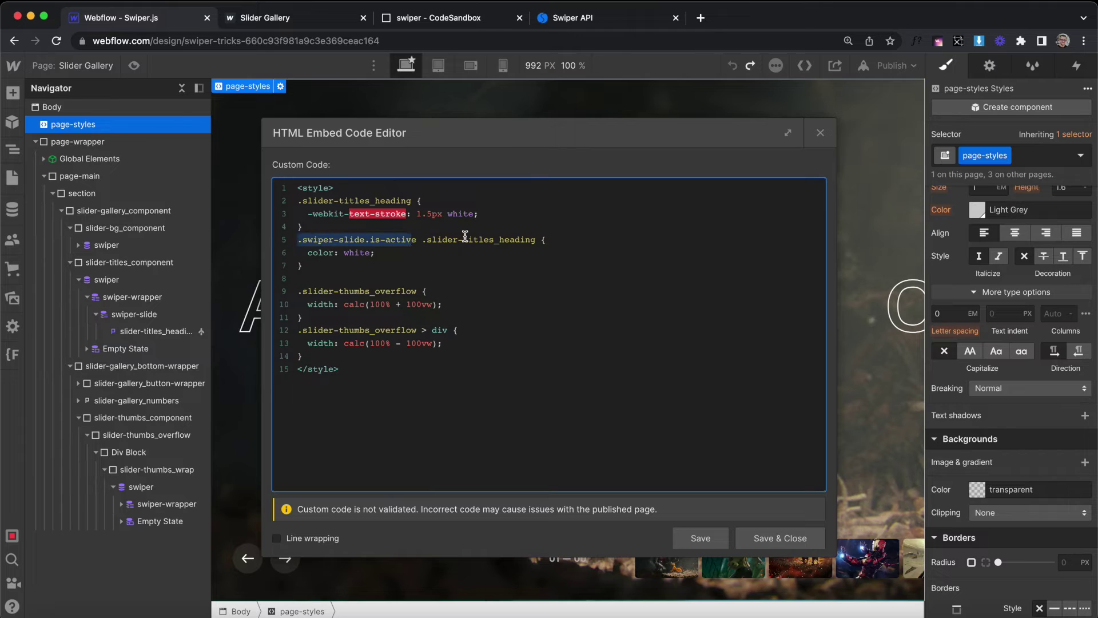
left_click_drag(427, 243, 534, 243)
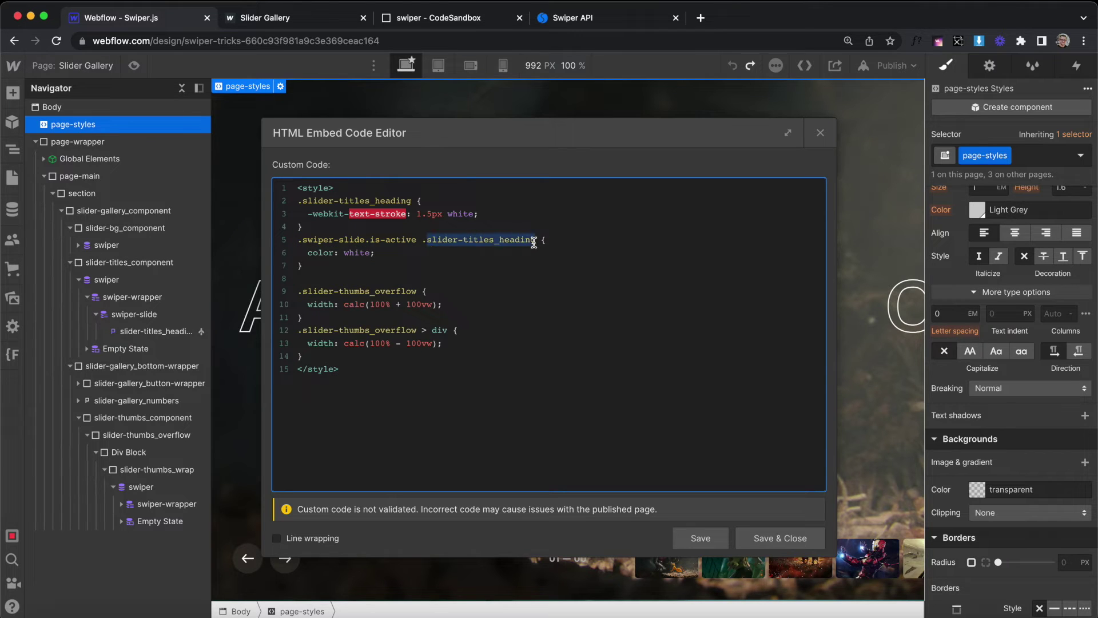
left_click_drag(376, 253, 297, 252)
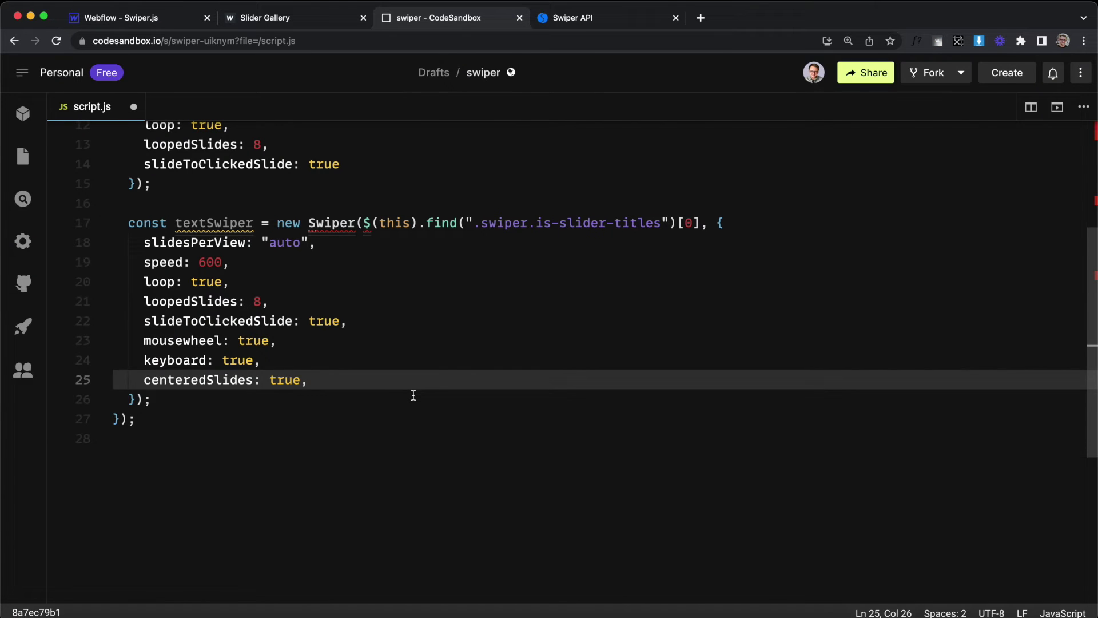
key("Return")
Add slideActiveClass and slideDuplicateActiveClass set to "is-active" to textSwiper and save
type("slideActiveClass: \"is-active\",")
key("Return")
type("slideDuplicateActiveClass: \"is-active\",")
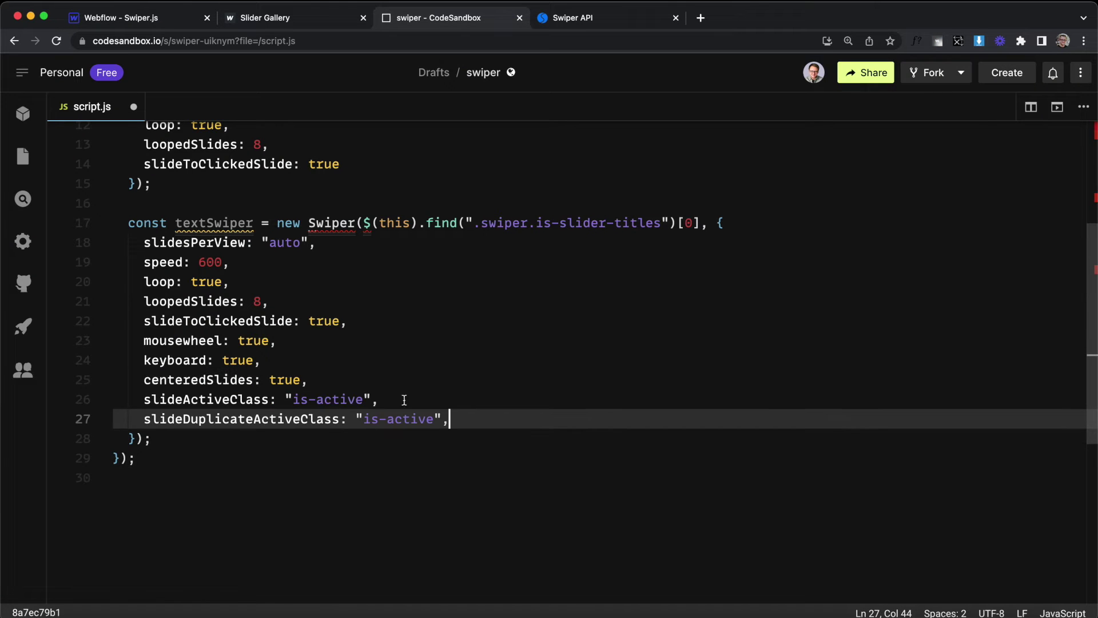
left_click(310, 404)
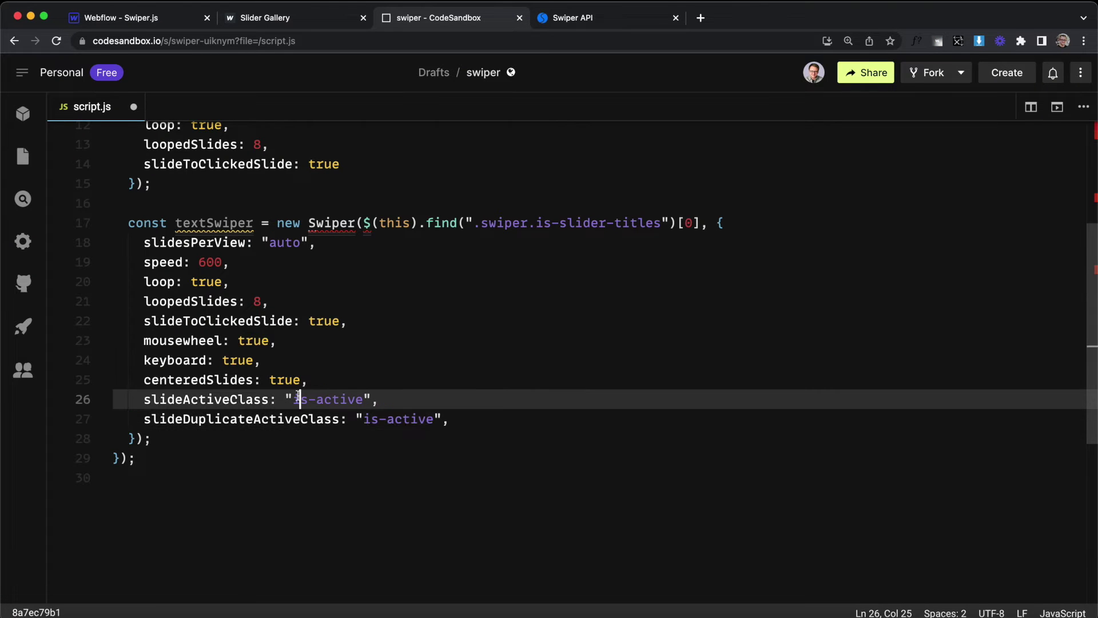
left_click(378, 420)
left_click(341, 363)
key("super+s")
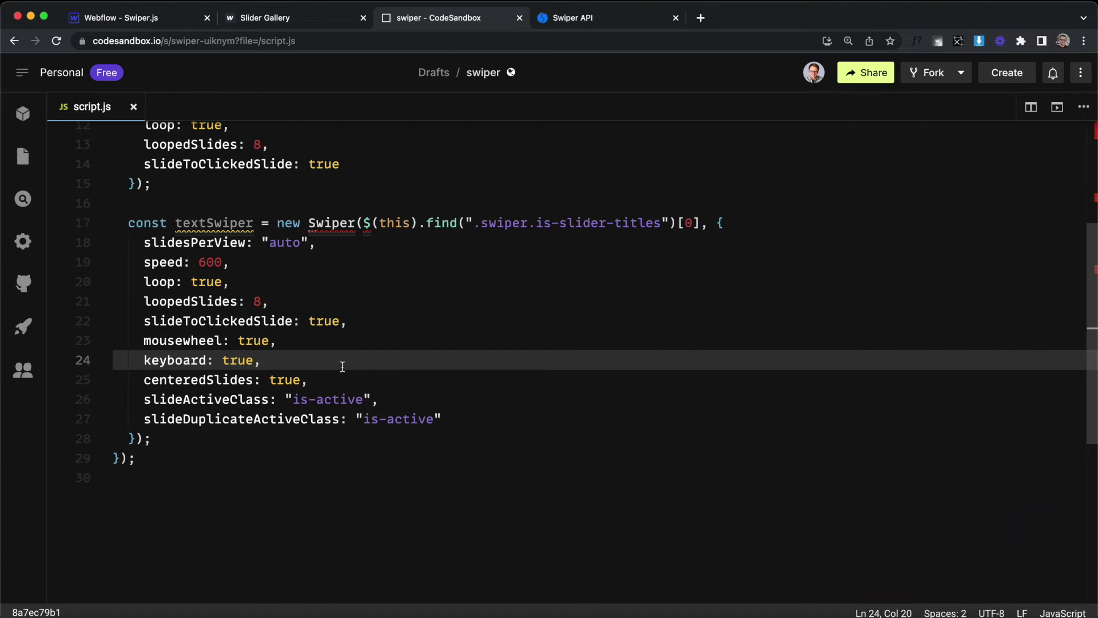
Step the live gallery's titles back and forth with the Right and Left arrow keys
key("ctrl+shift+Tab")
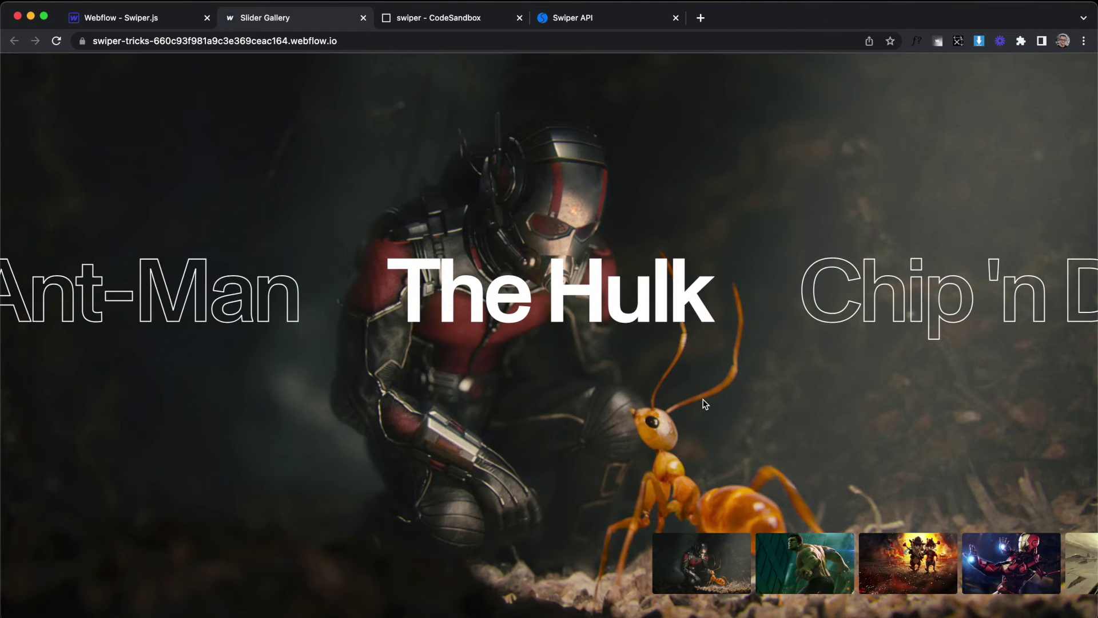
key("Right")
key("Left")
key("Right")
key("Right")
key("Left")
key("Right")
Add a navigation block with nextEl '.swiper-next' and prevEl '.swiper-prev' to textSwiper
key("ctrl+Tab")
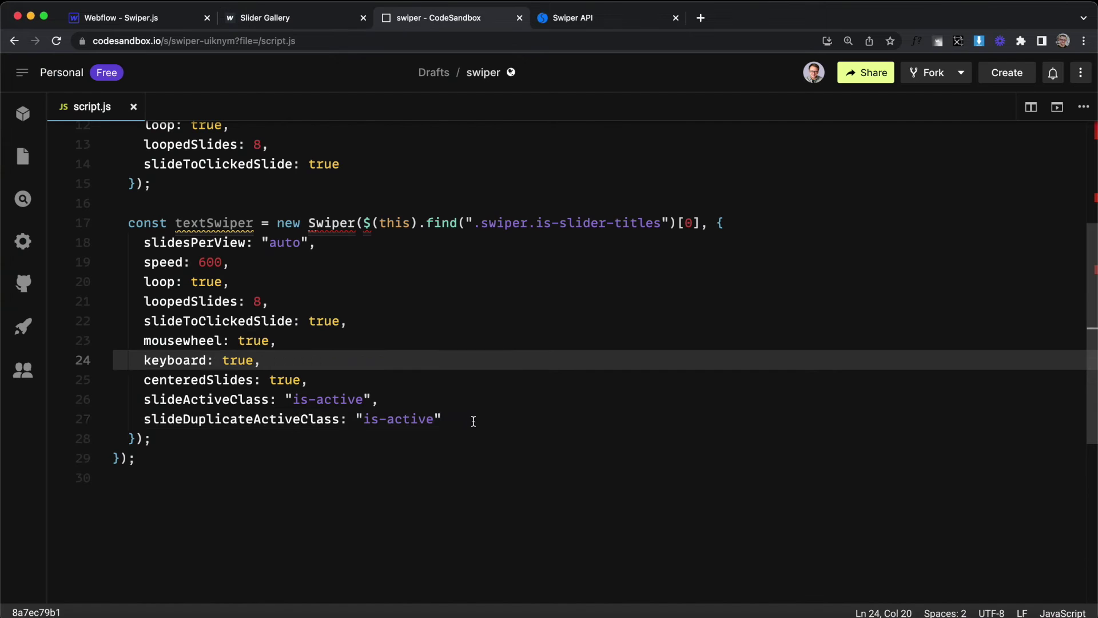
left_click(473, 421)
type(",")
key("Return")
type("navigation: {   nextEl: $(this).find(\".swiper-next\")[0],   prevEl: $(this).find(\".swiper-prev\")[0] }")
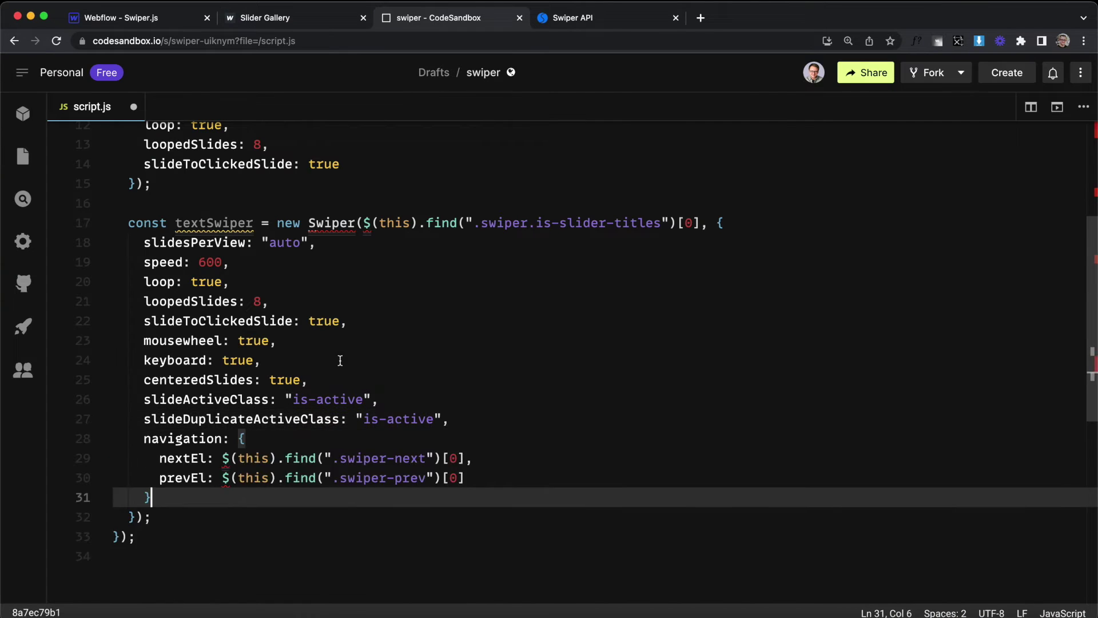
left_click_drag(347, 458, 442, 458)
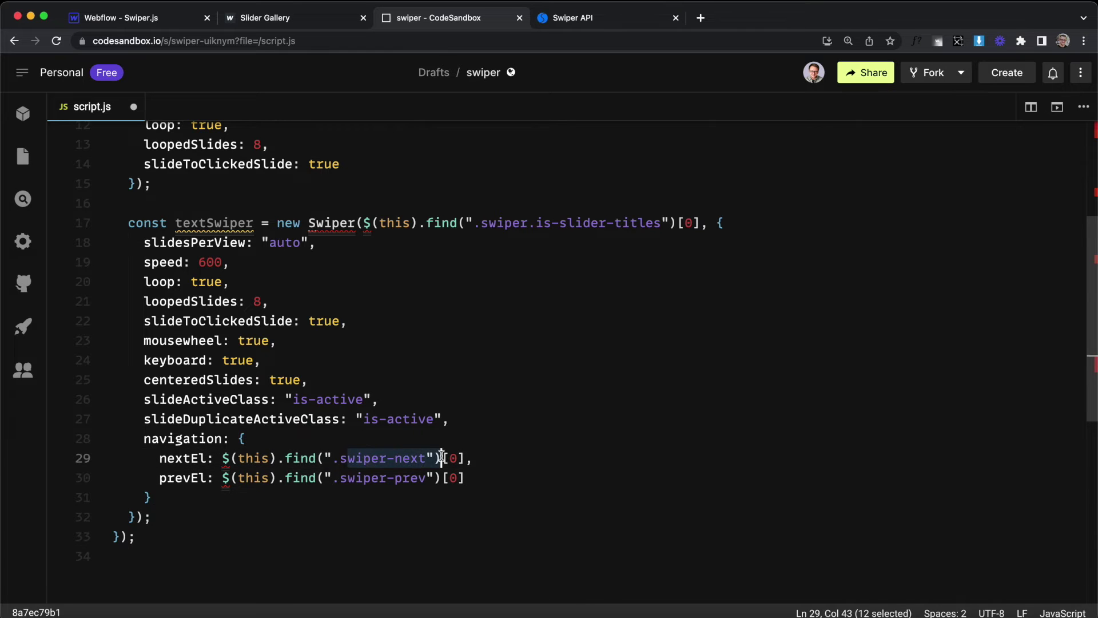
left_click_drag(356, 478, 412, 478)
scroll(366, 364, "up", 5)
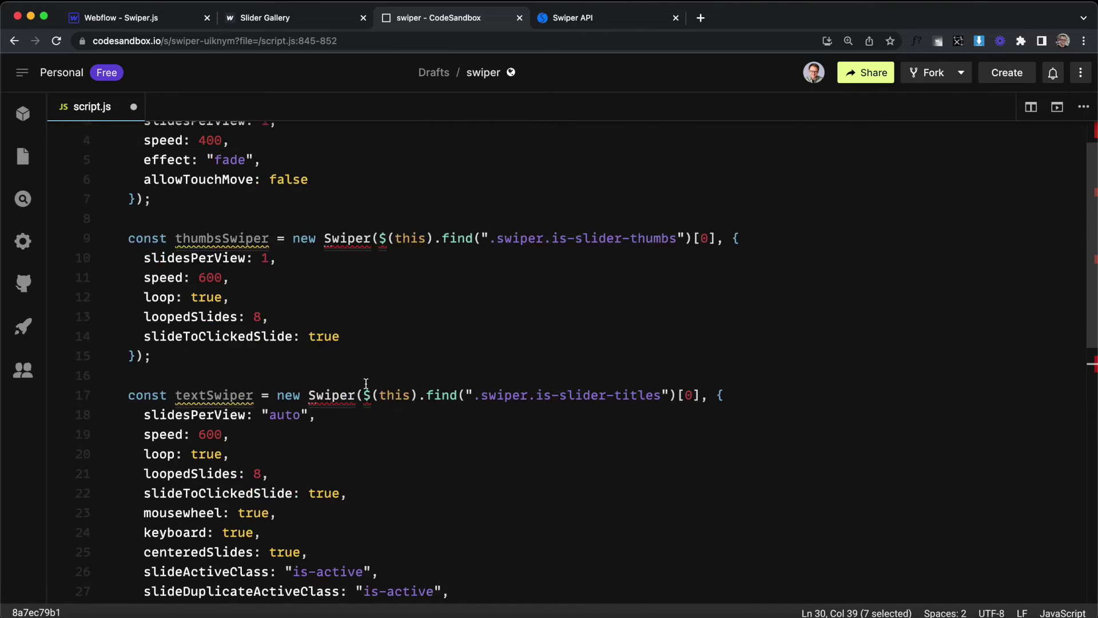
left_click_drag(161, 125, 293, 132)
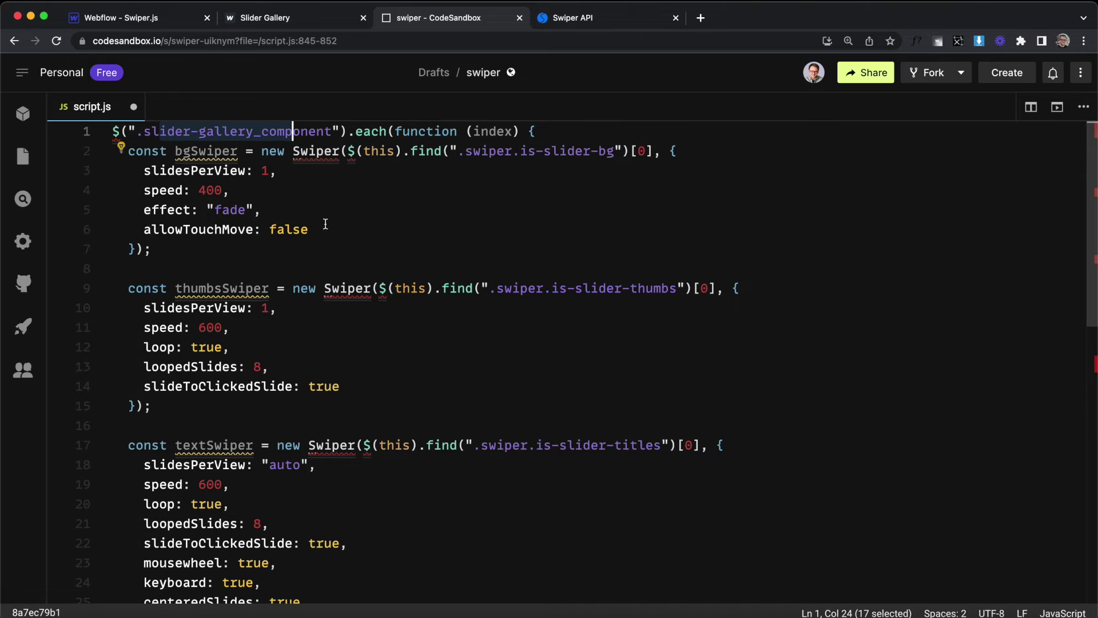
left_click(120, 18)
key("Down")
key("Down")
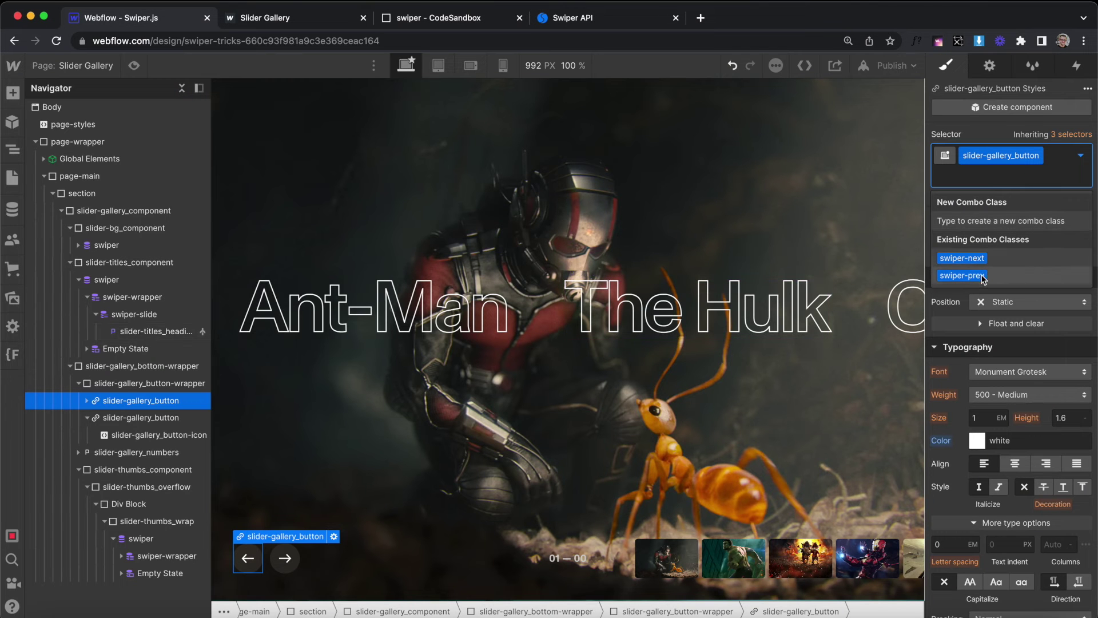
Give the left arrow button combo class swiper-prev and the right one swiper-next
key("Return")
left_click(284, 558)
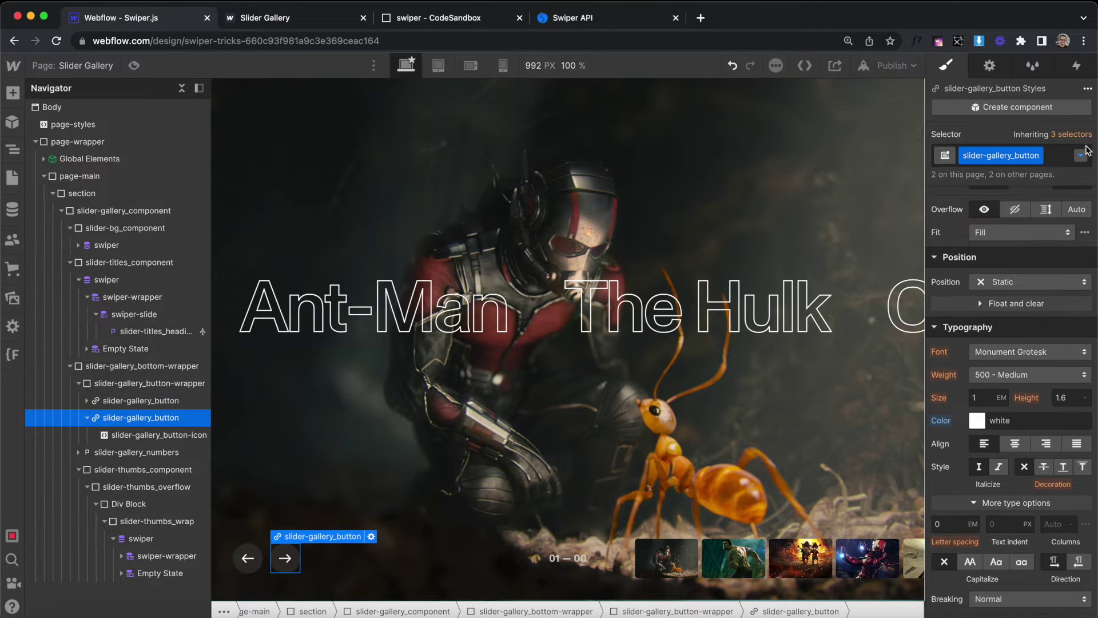
left_click(1060, 162)
left_click(992, 266)
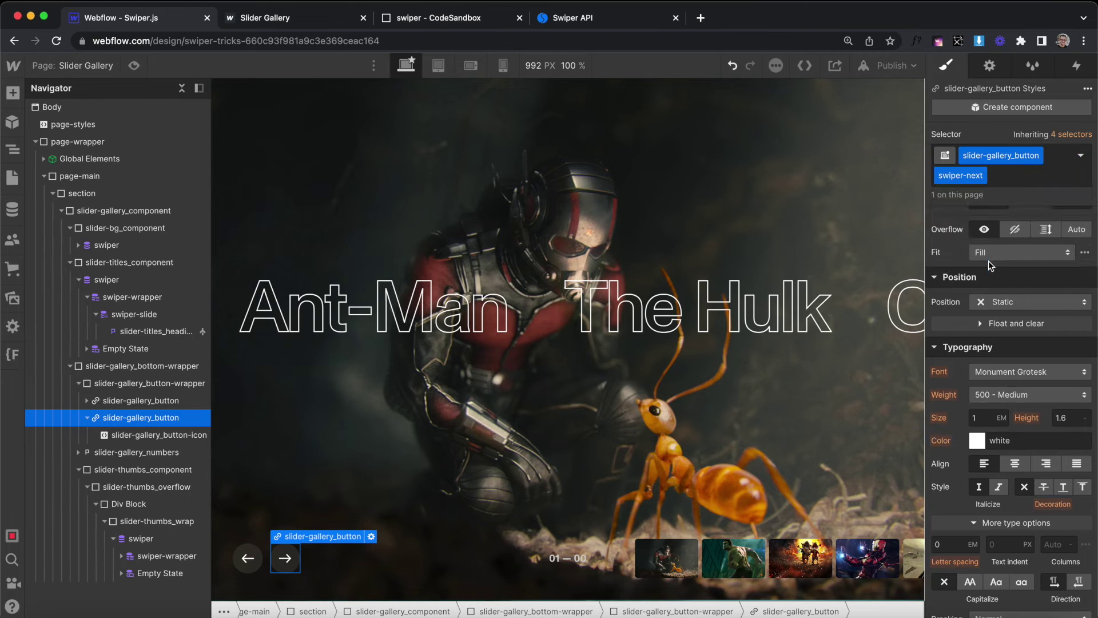
Test the live arrows, moving titles to The Hulk, Chip 'n Dale, and back
key("ctrl+Tab")
left_click(97, 564)
left_click(97, 563)
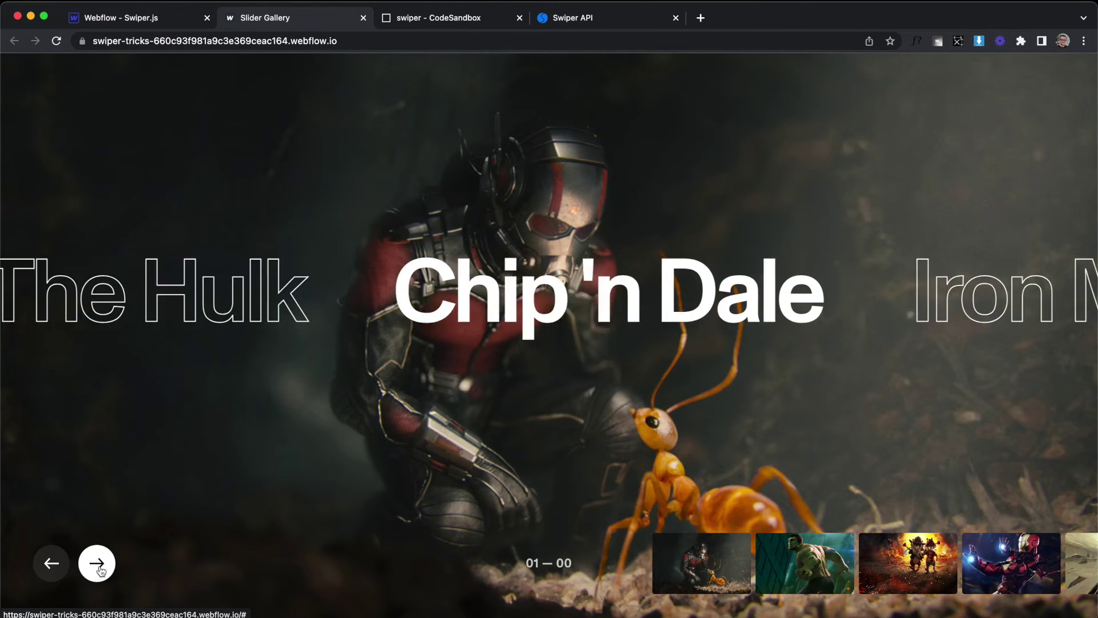
left_click(50, 566)
key("ctrl+Tab")
left_click_drag(175, 370, 261, 370)
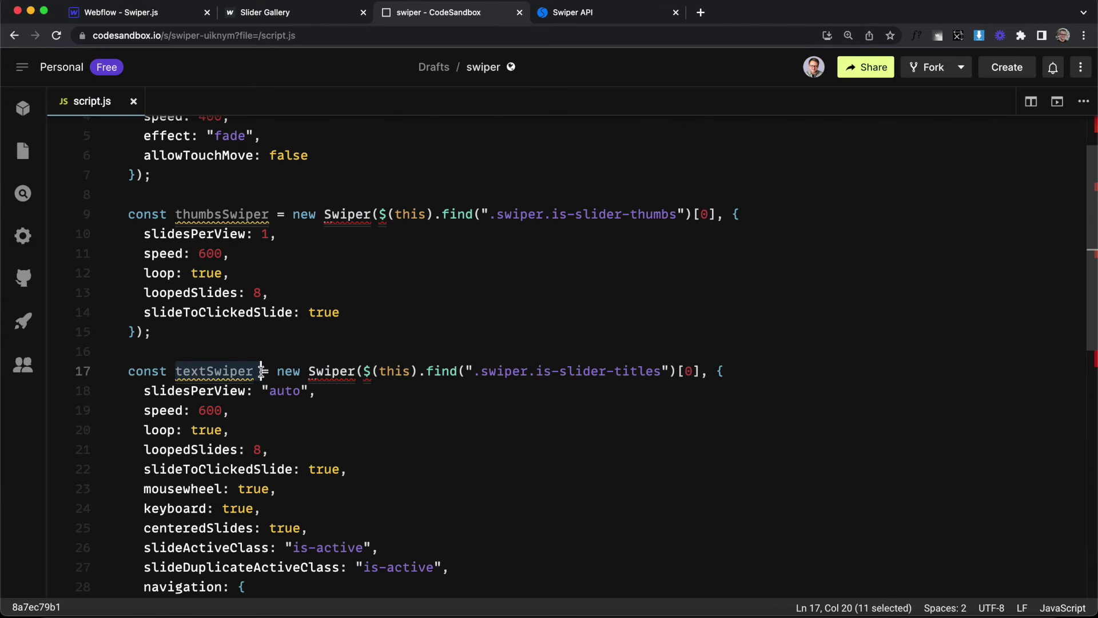
Review the new title options and the thumbsSwiper and textSwiper variables
left_click_drag(149, 495, 277, 567)
left_click(232, 257)
left_click_drag(175, 214, 261, 215)
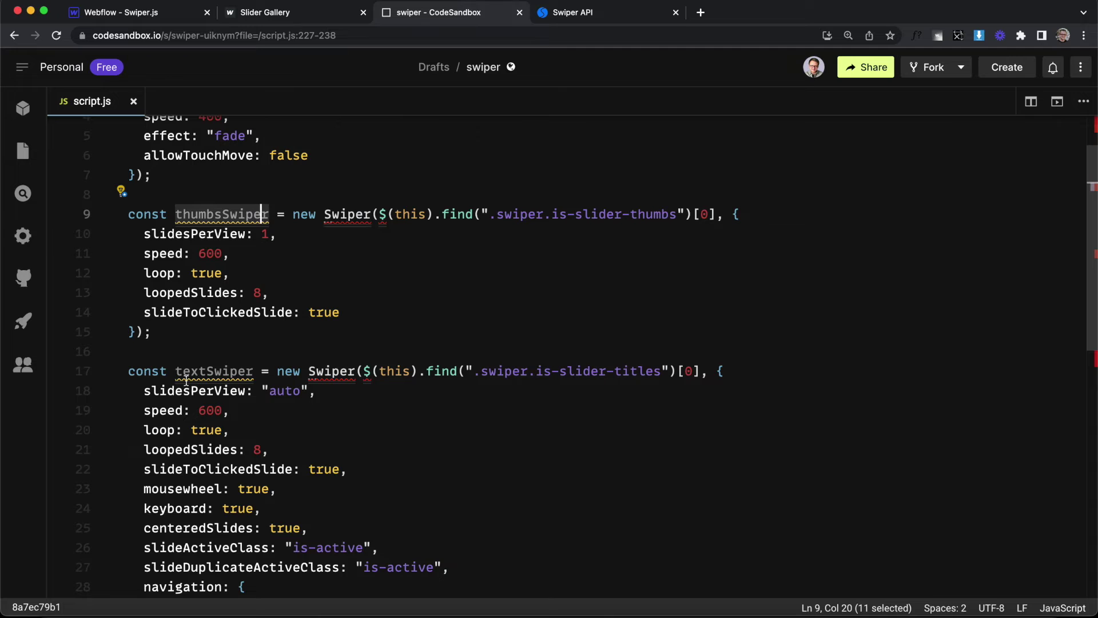
double_click(206, 371)
key("super+c")
left_click(205, 215)
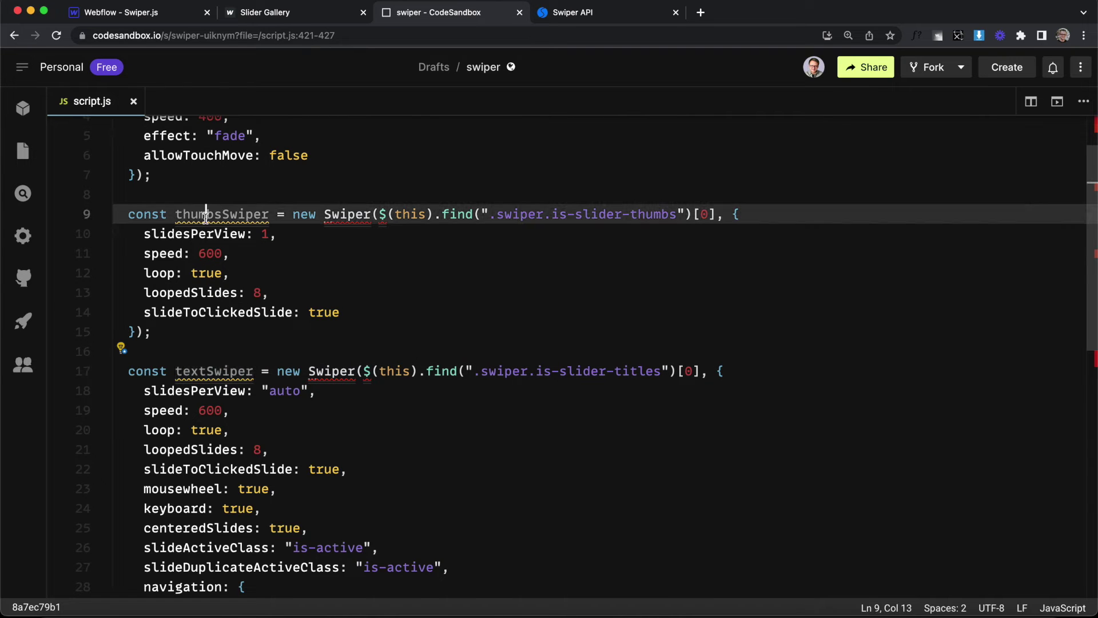
Add textSwiper.controller.control = thumbsSwiper; below the title setup, save, and open the live gallery
scroll(206, 215, "down", 5)
left_click(166, 420)
key("Return")
key("Return")
key("super+v")
type(".cont")
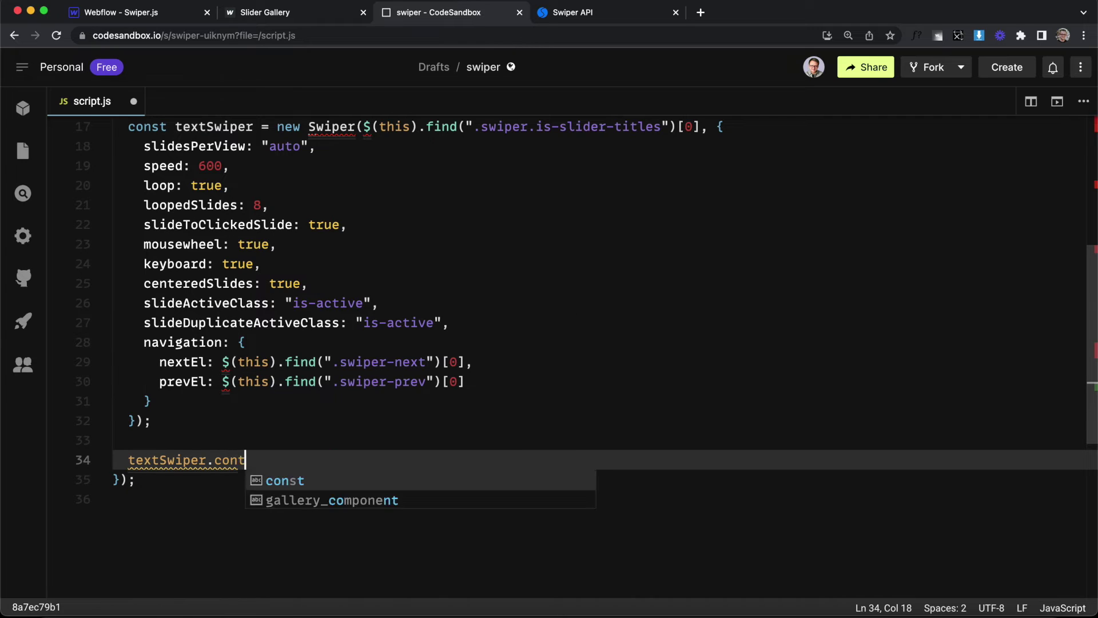
type("roller.control")
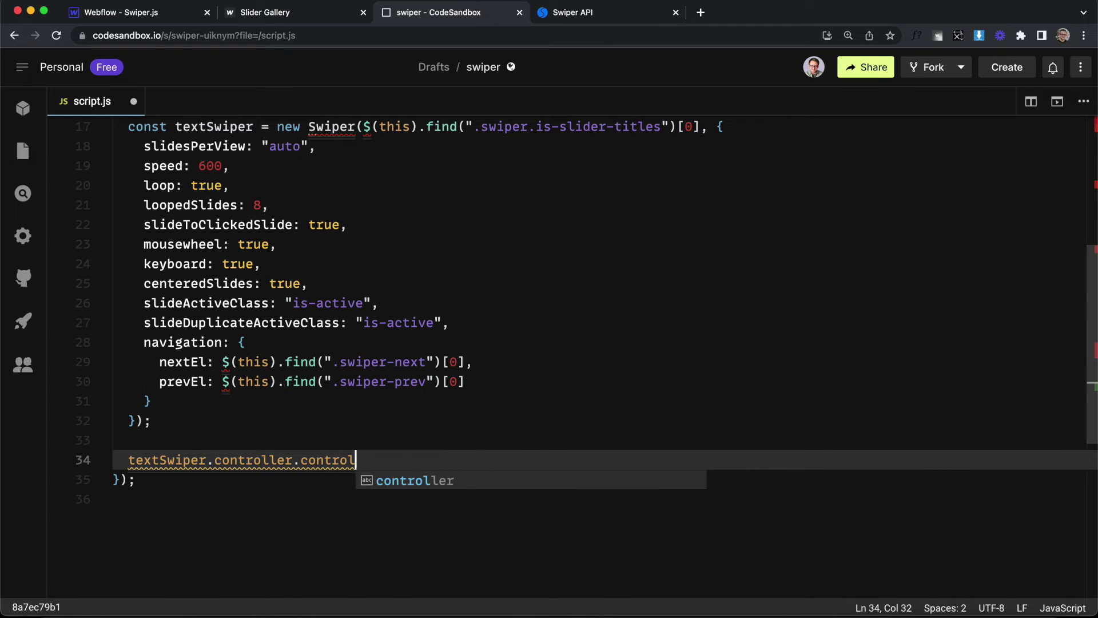
type(" = thumbs")
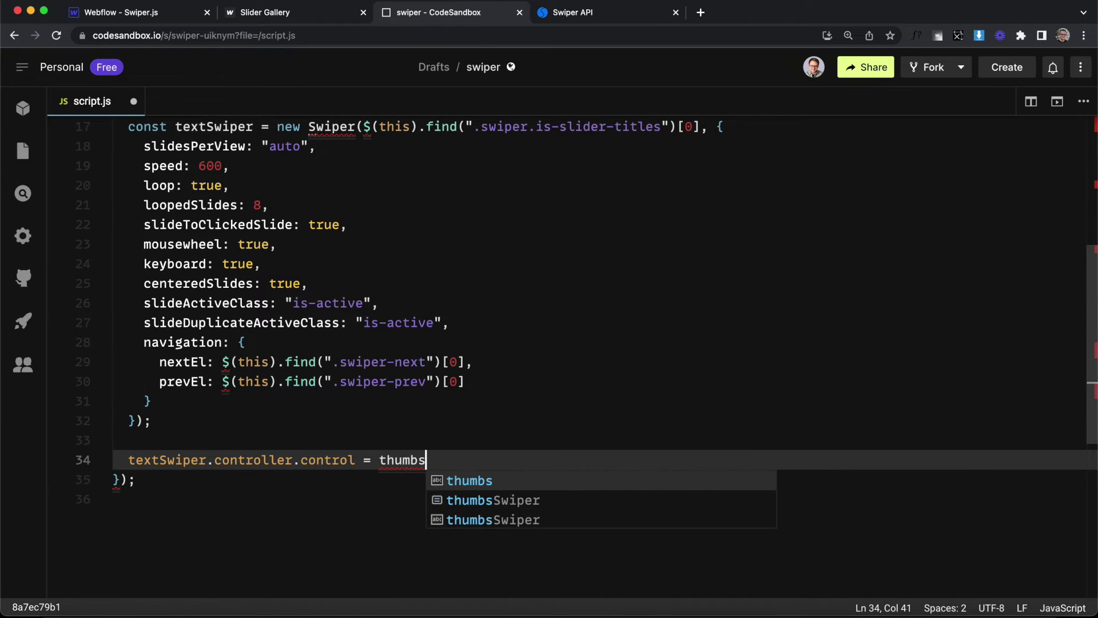
type("Swiper;")
key("super+s")
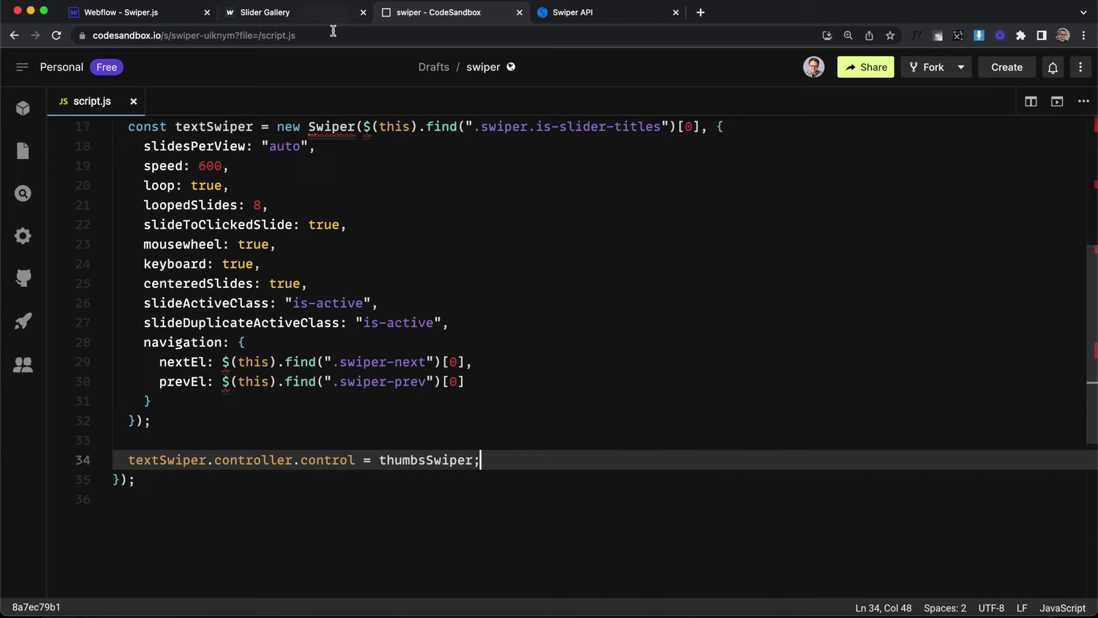
left_click(290, 14)
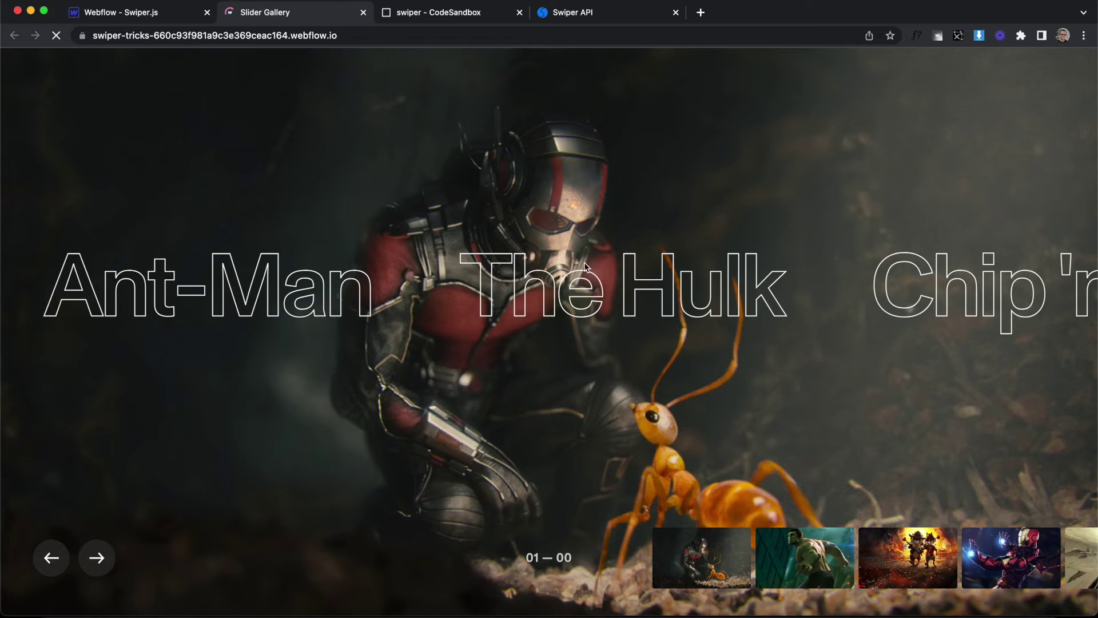
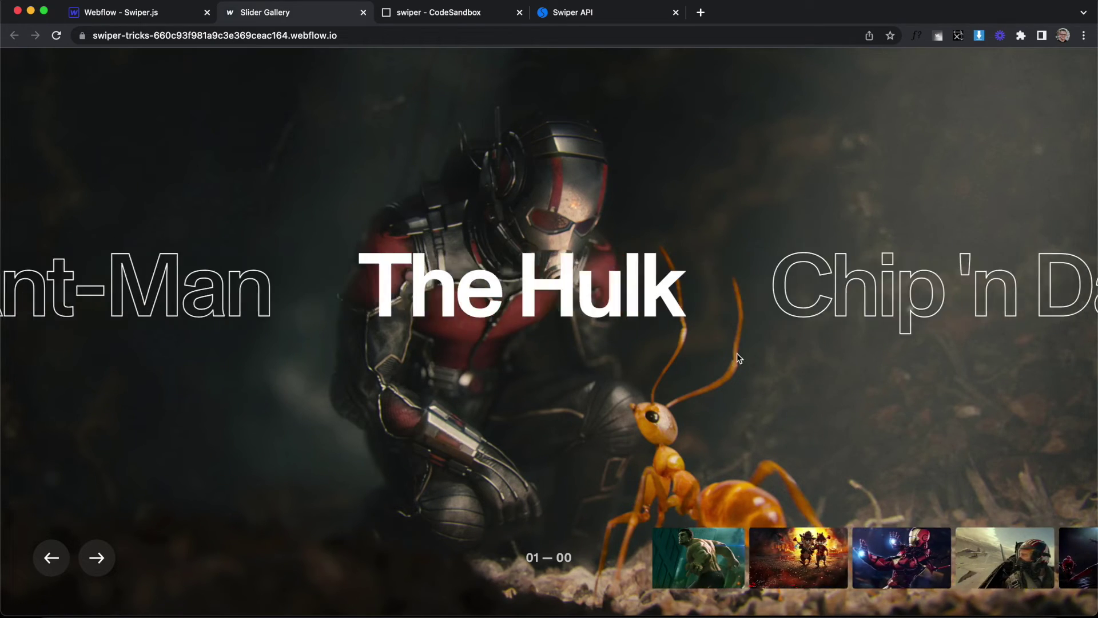
Advance the published slider two slides to Chip 'n Dale, then select line 34's controller statement in CodeSandbox
left_click(98, 557)
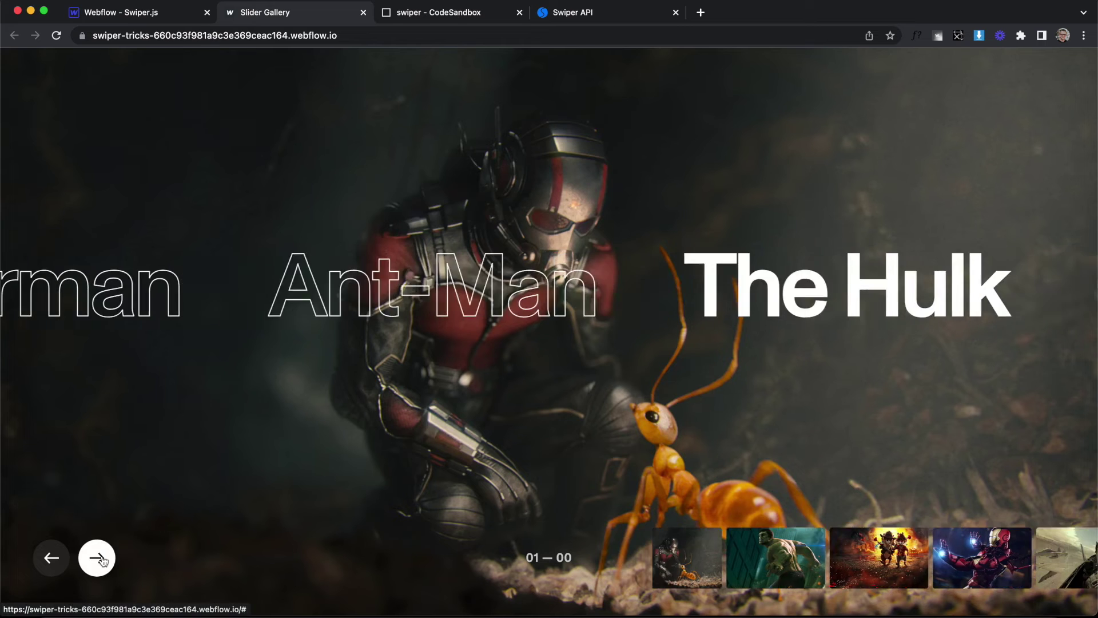
left_click(99, 561)
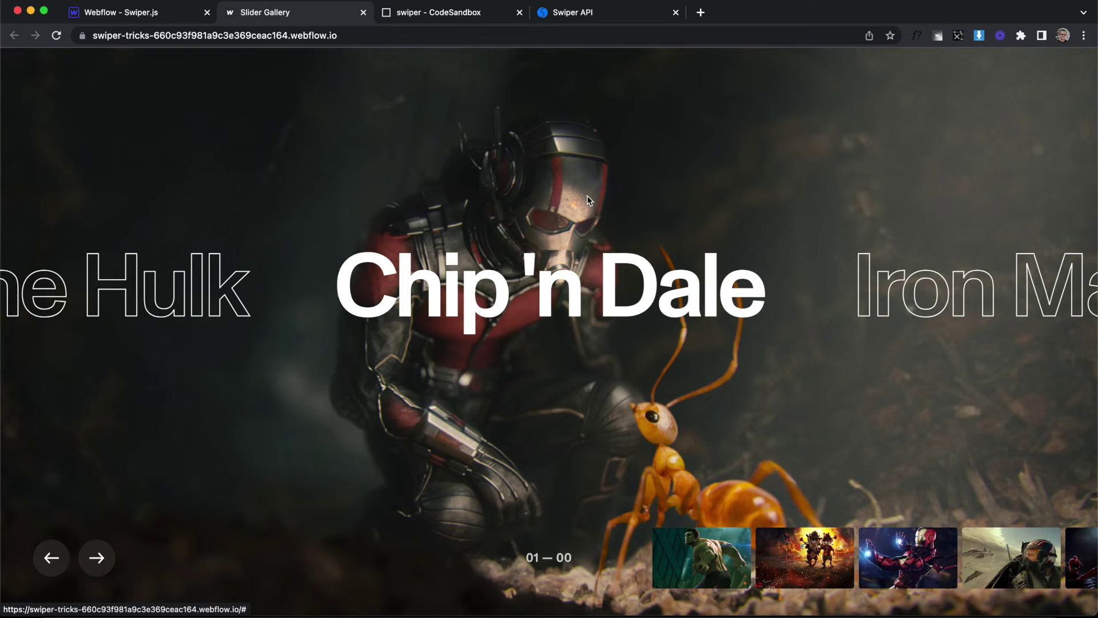
left_click(458, 16)
left_click_drag(481, 460, 127, 462)
Duplicate line 34 as thumbsSwiper.controller.control = textSwiper; and save script.js
key("super+c")
left_click(532, 453)
key("Return")
key("super+v")
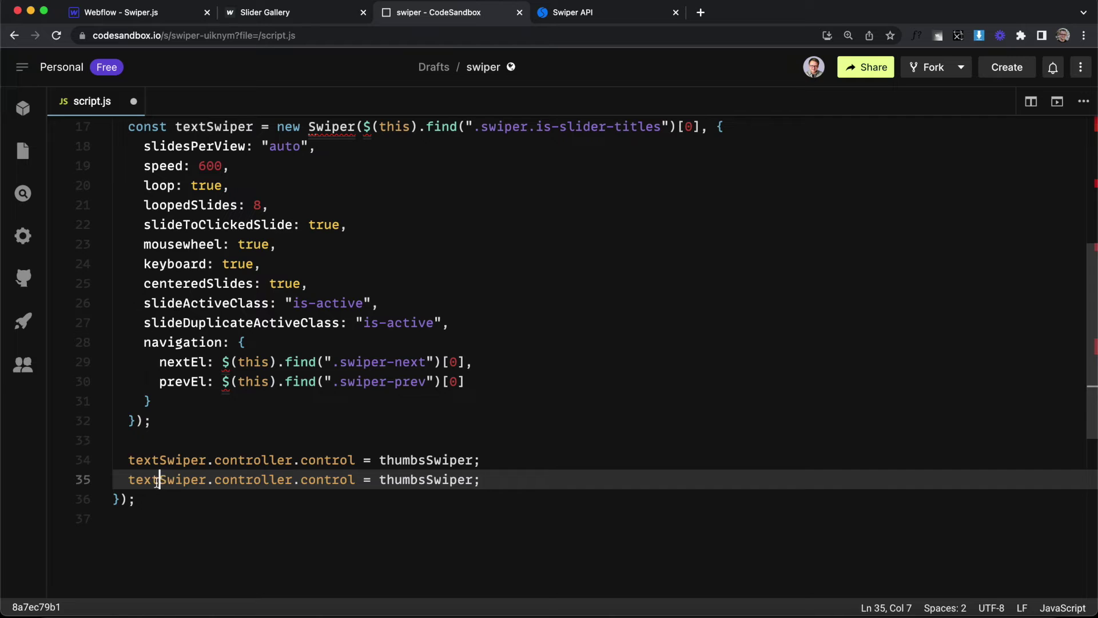
left_click_drag(160, 480, 132, 480)
type("thumbs")
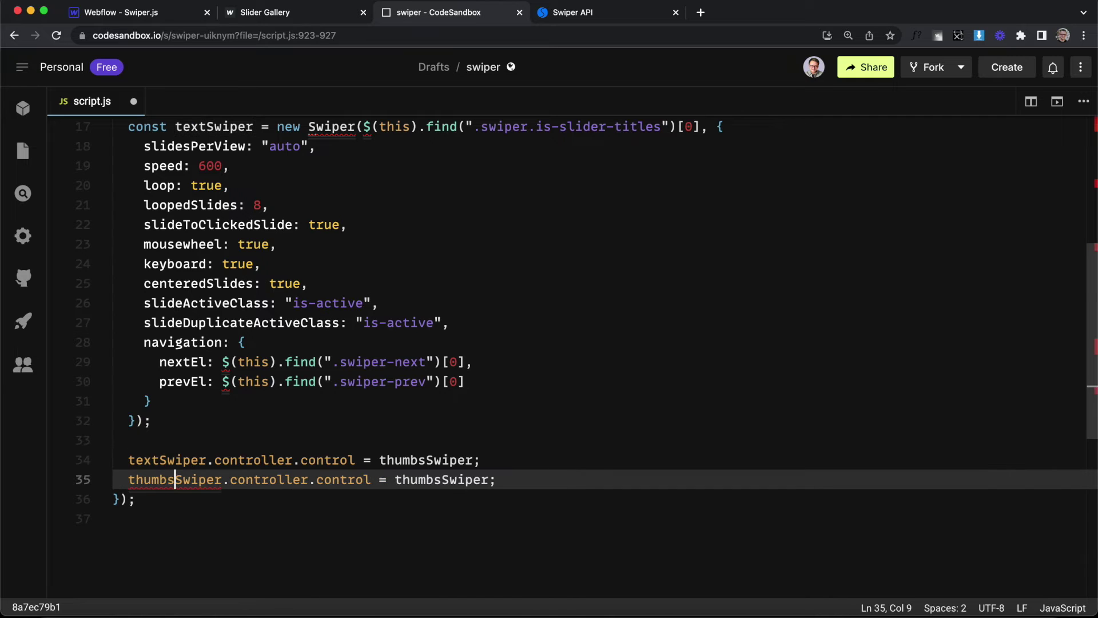
left_click(439, 480)
key("BackSpace")
key("BackSpace")
key("BackSpace")
key("BackSpace")
key("BackSpace")
key("BackSpace")
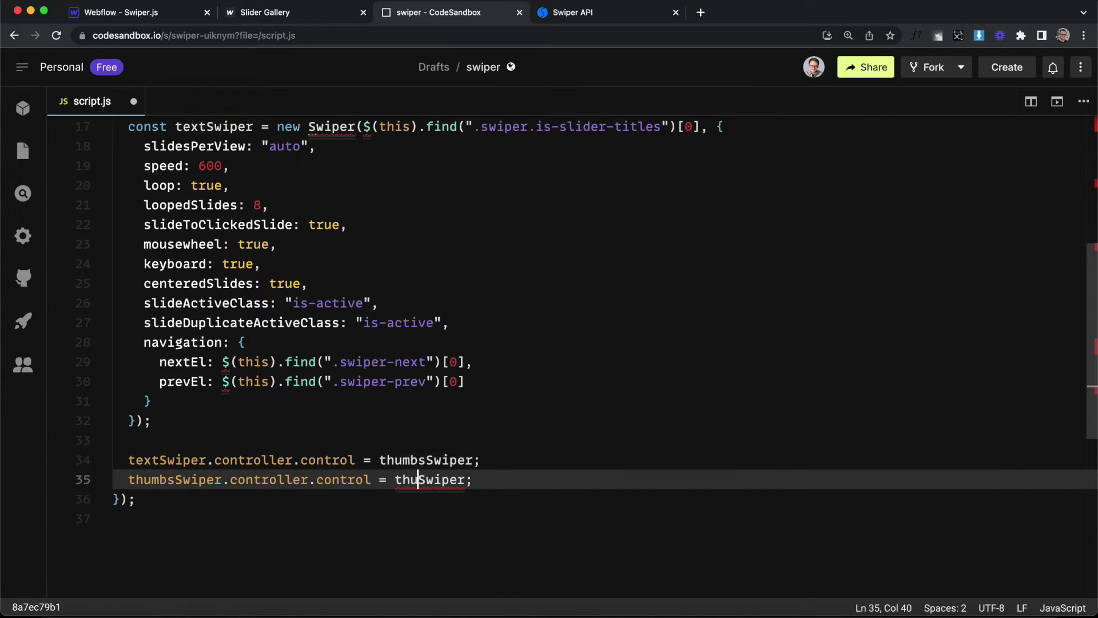
type("text")
key("super+s")
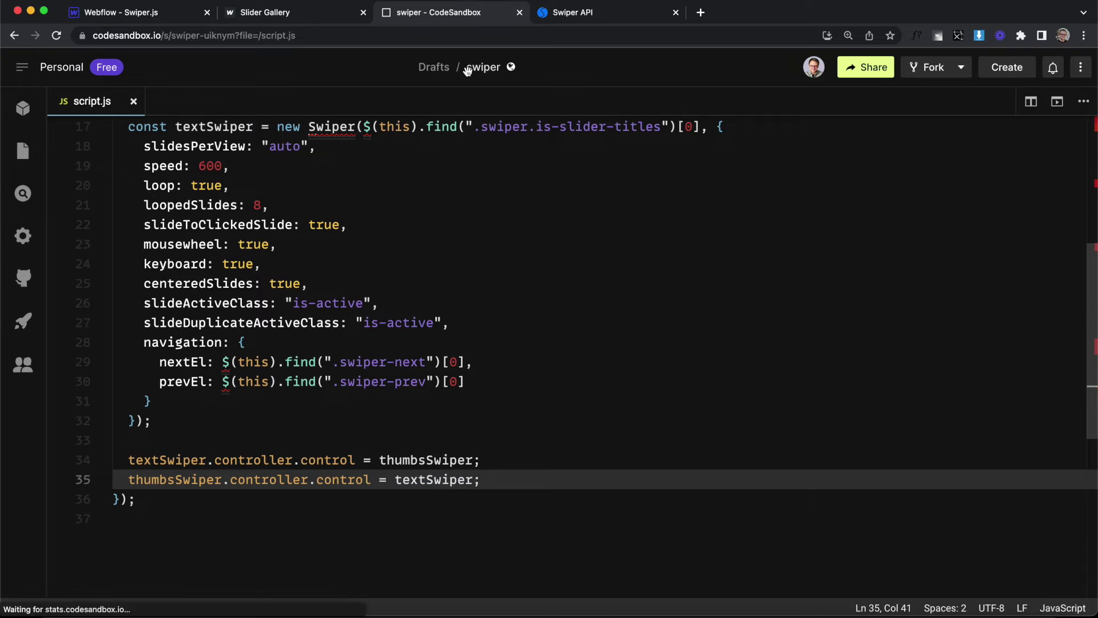
Drag the published site's thumbnail strip forward one thumbnail to test the two-way link
key("super+alt+Left")
left_click_drag(968, 560, 867, 566)
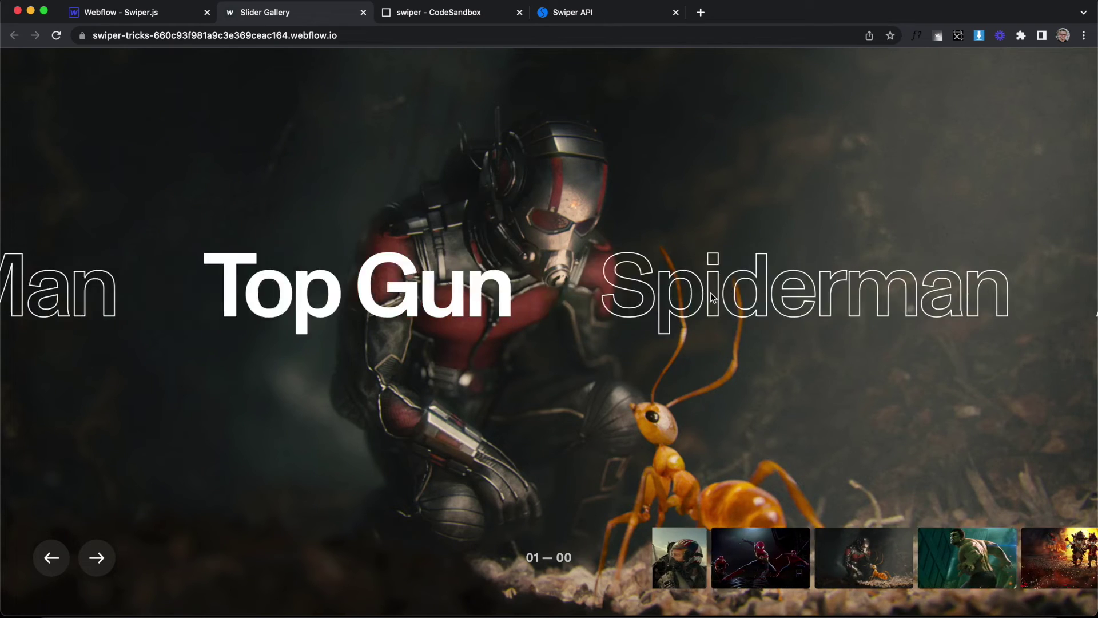
key("super+alt+Right")
Add textSwiper.controller.control = bgSwiper; as line 36, then advance the published slider to The Hulk
left_click_drag(231, 148, 175, 147)
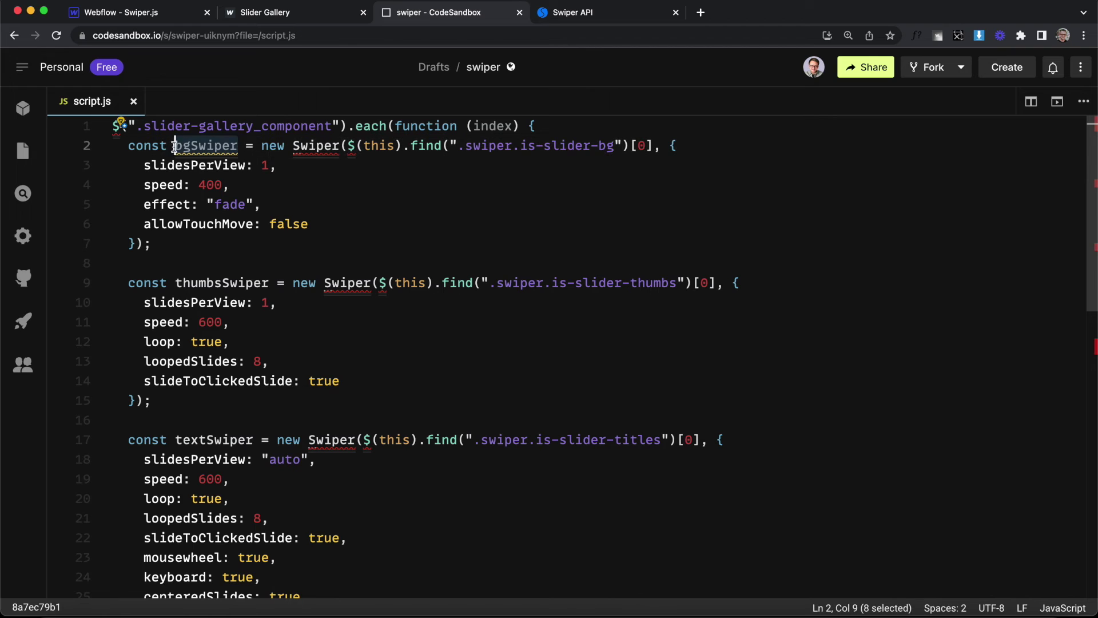
scroll(339, 303, "down", 10)
left_click(465, 197)
left_click_drag(480, 199, 127, 203)
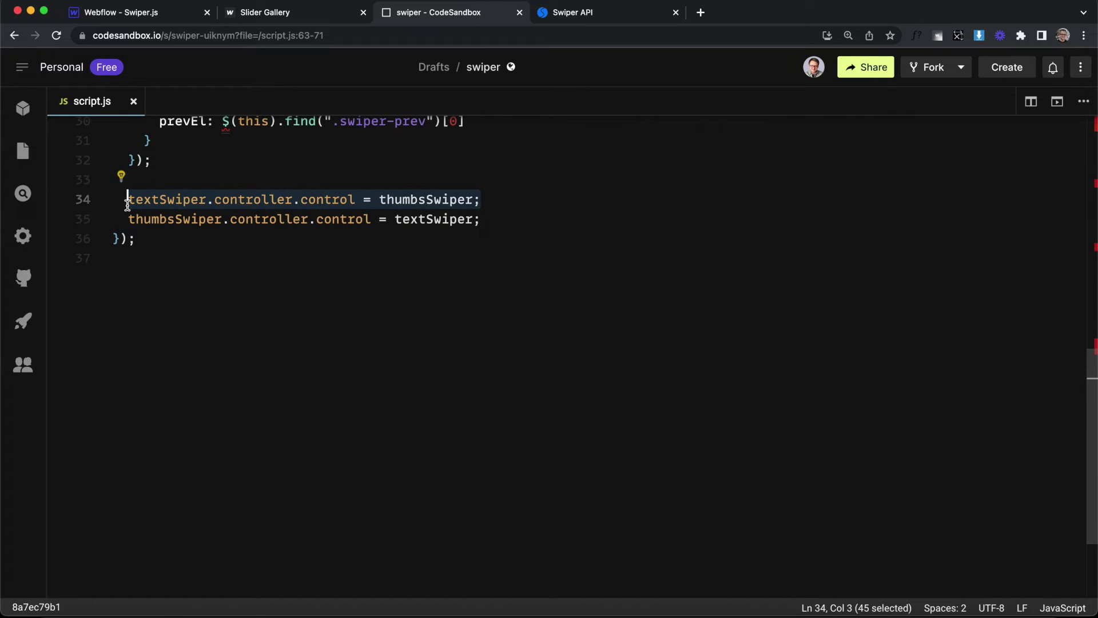
key("ctrl+c")
left_click(491, 219)
key("Return")
key("ctrl+v")
left_click_drag(425, 239, 379, 239)
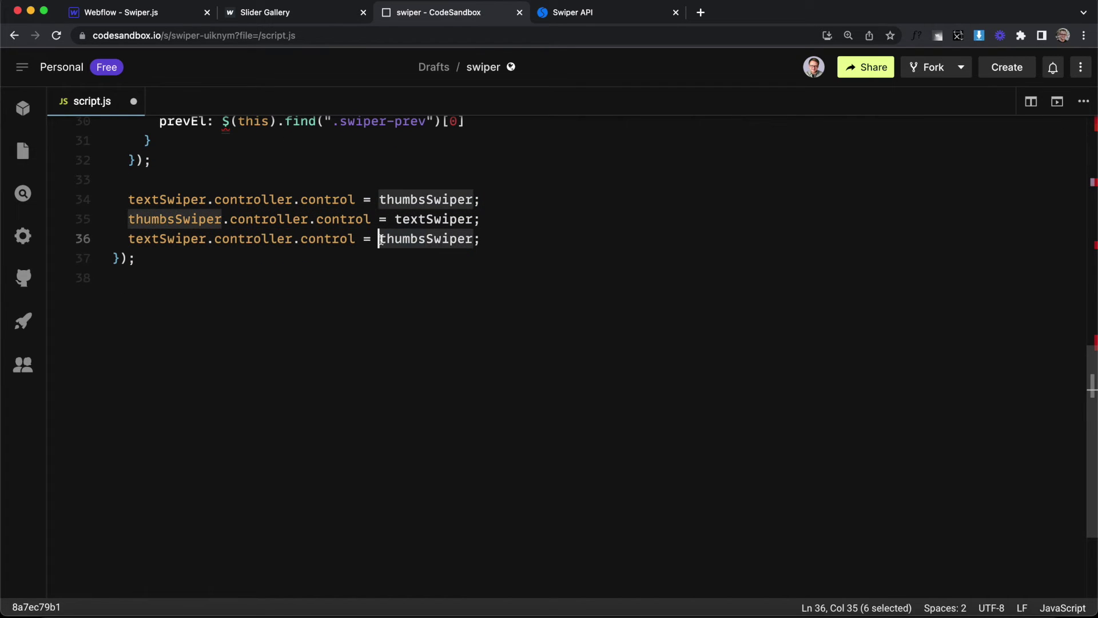
type("bg")
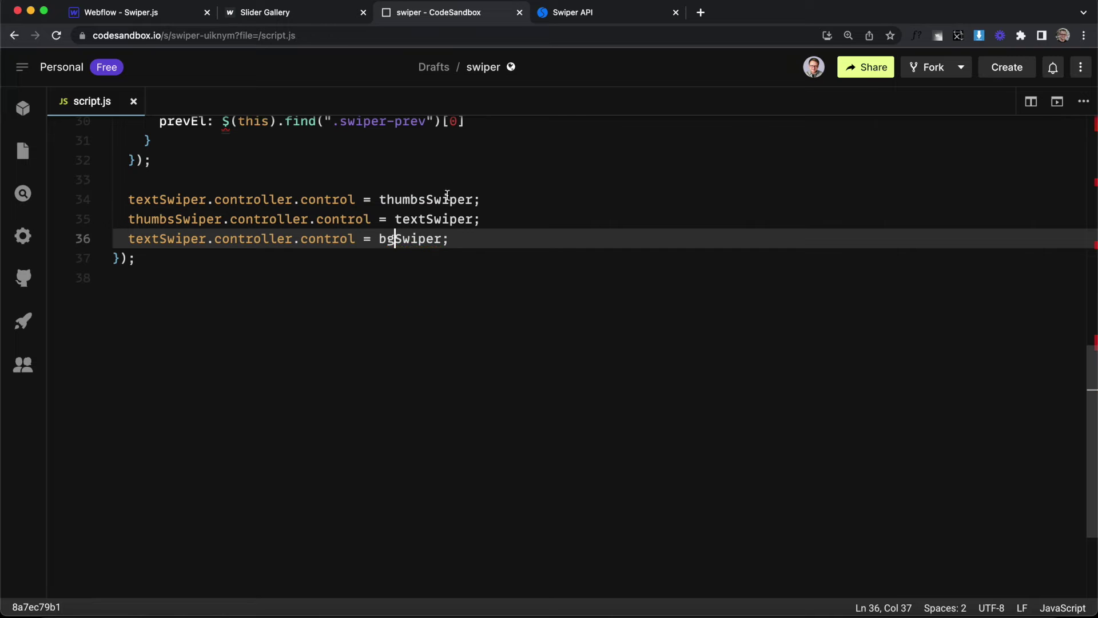
left_click(463, 240, "shift")
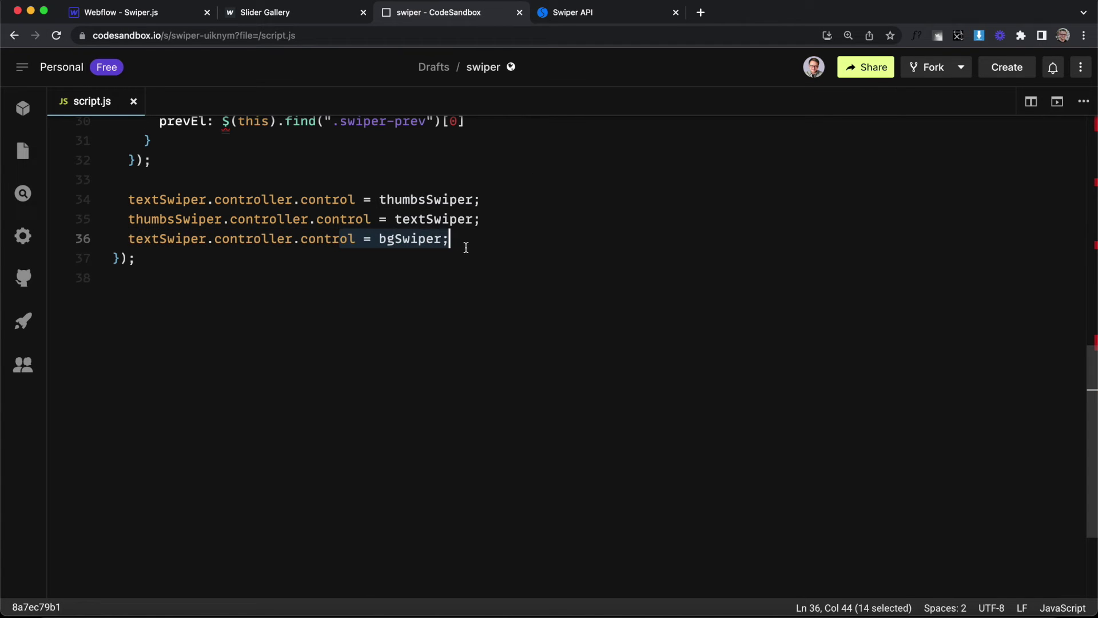
left_click(313, 12)
left_click(97, 558)
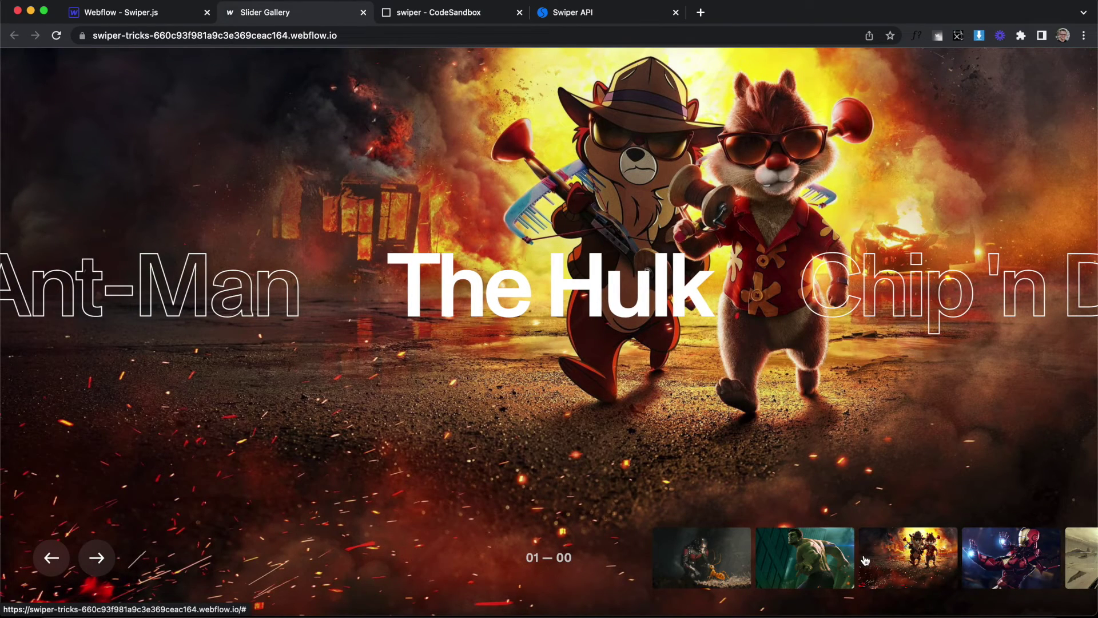
Delete the bgSwiper controller line and paste thumbs: { swiper: bgSwiper } after slideDuplicateActiveClass in textSwiper's options
left_click(503, 12)
left_click(107, 240, "shift")
key("BackSpace")
key("BackSpace")
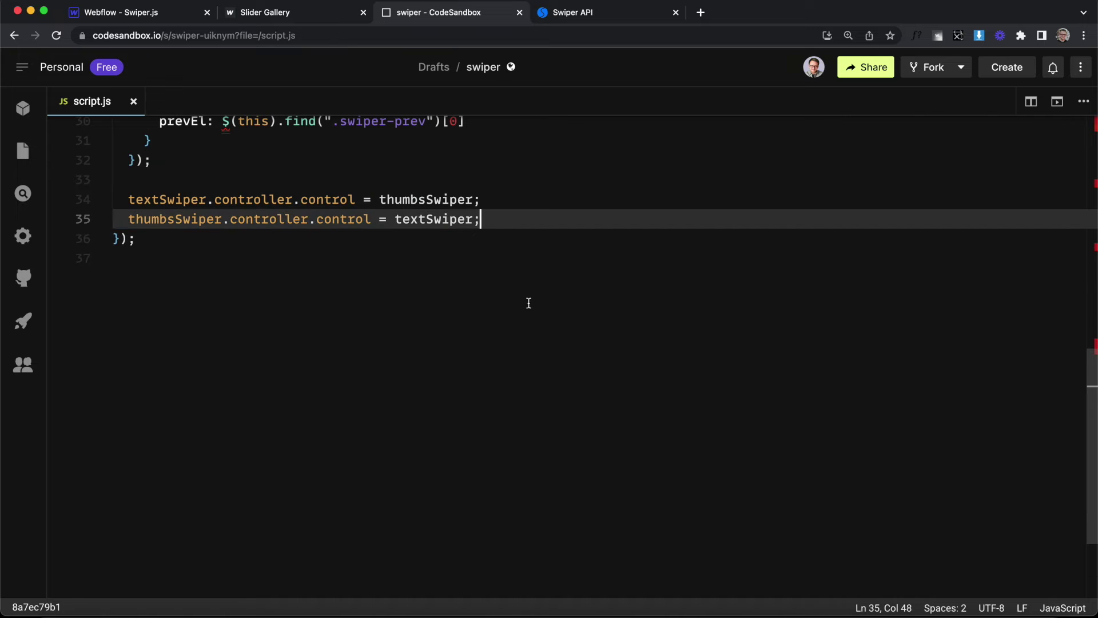
scroll(348, 313, "up", 5)
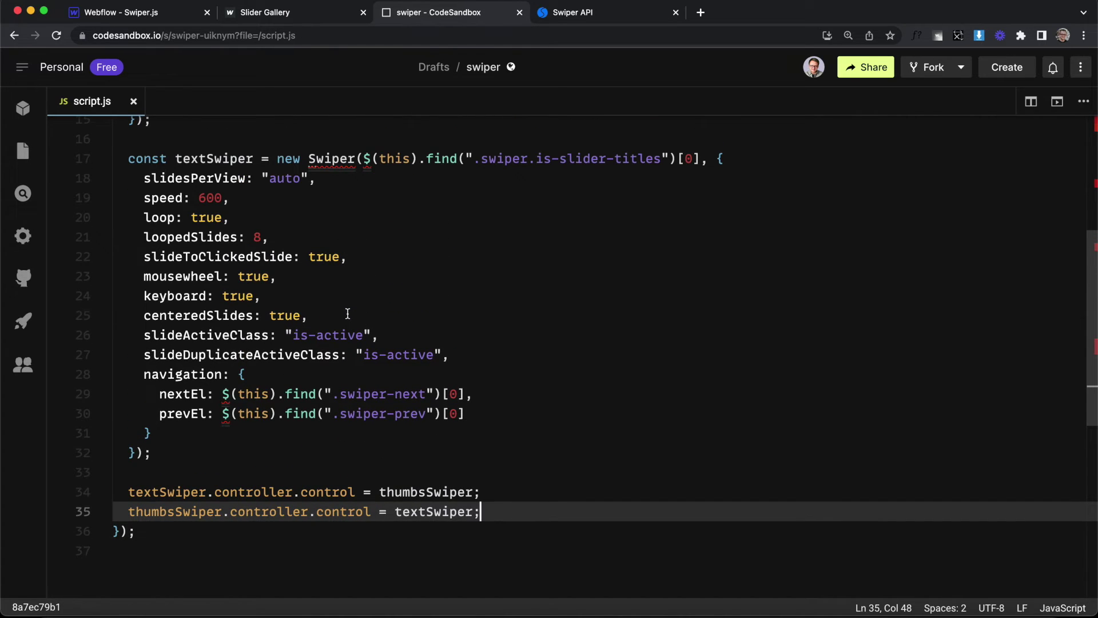
double_click(195, 162)
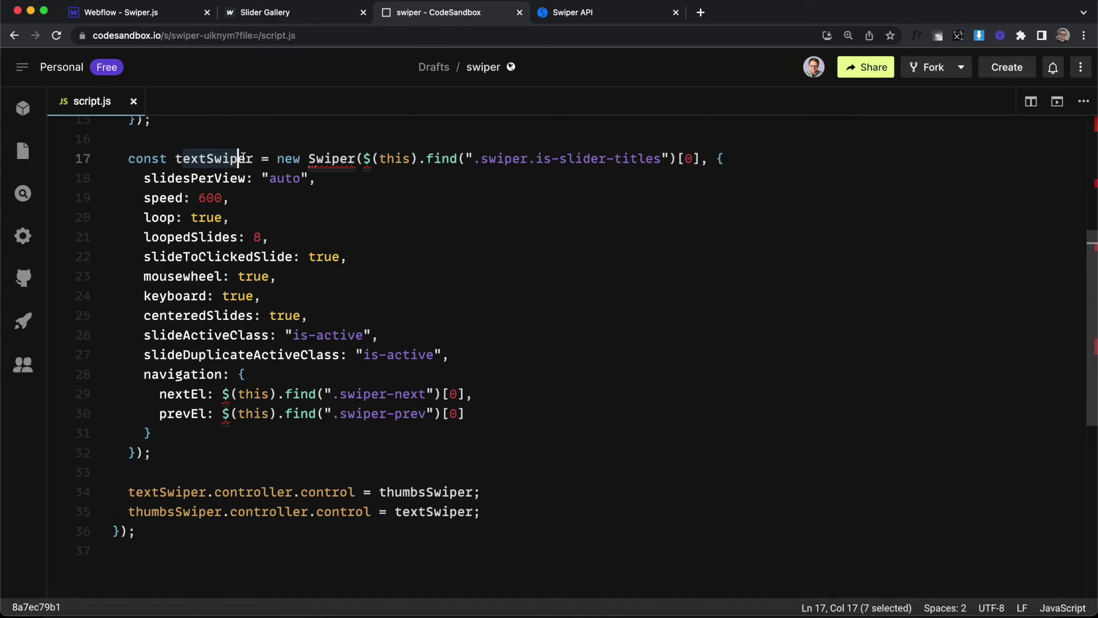
left_click(460, 360)
key("Return")
key("super+v")
Review the new thumbs option pointing to bgSwiper, then drag the published titles from Ant-Man to The Hulk
double_click(172, 373)
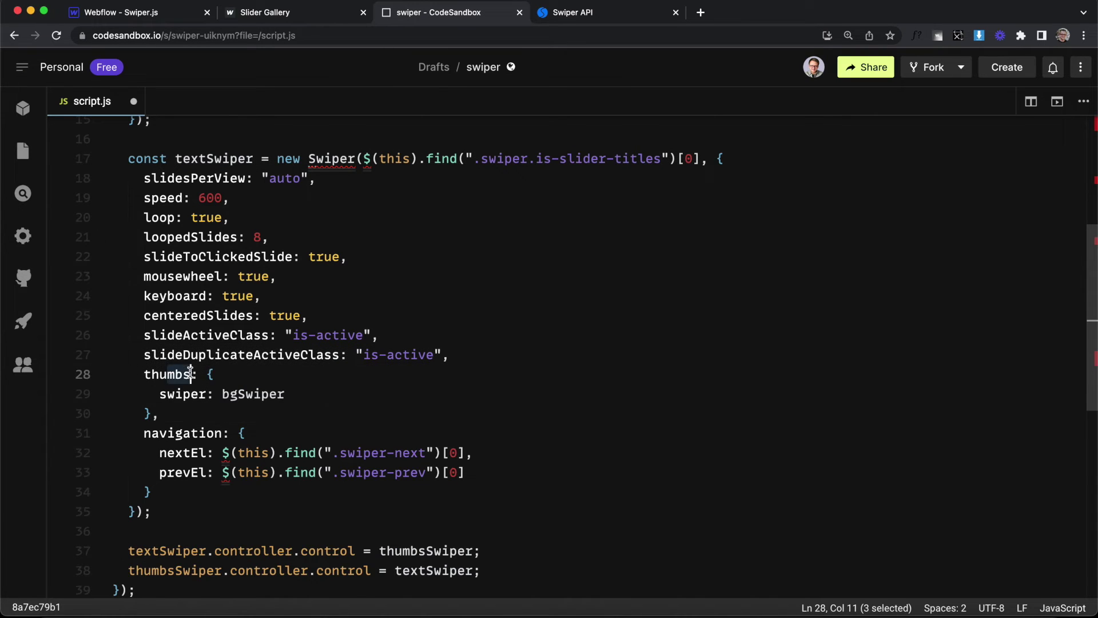
left_click_drag(223, 393, 286, 393)
scroll(324, 323, "up", 1)
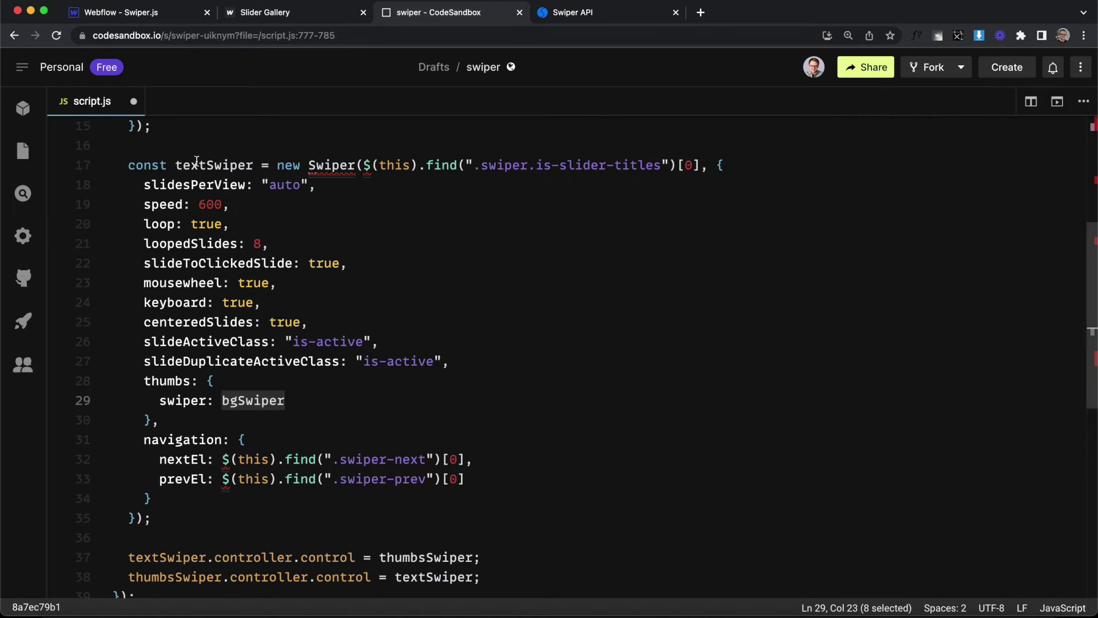
left_click_drag(198, 165, 261, 165)
left_click(222, 400)
left_click_drag(222, 400, 280, 400)
left_click(297, 409)
scroll(301, 389, "up", 5)
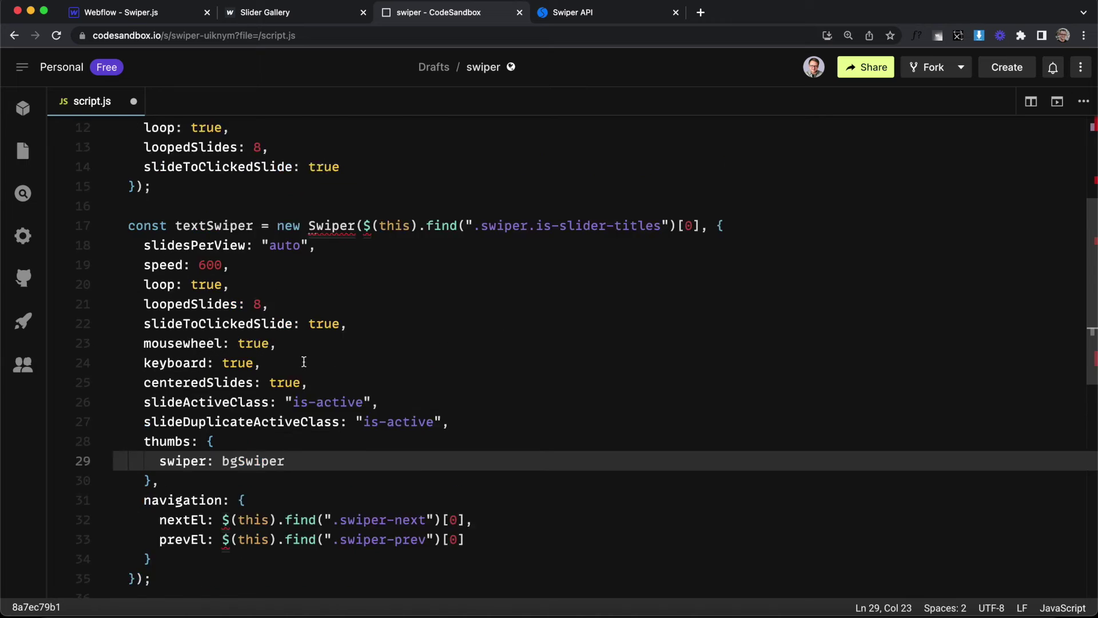
left_click_drag(168, 145, 262, 223)
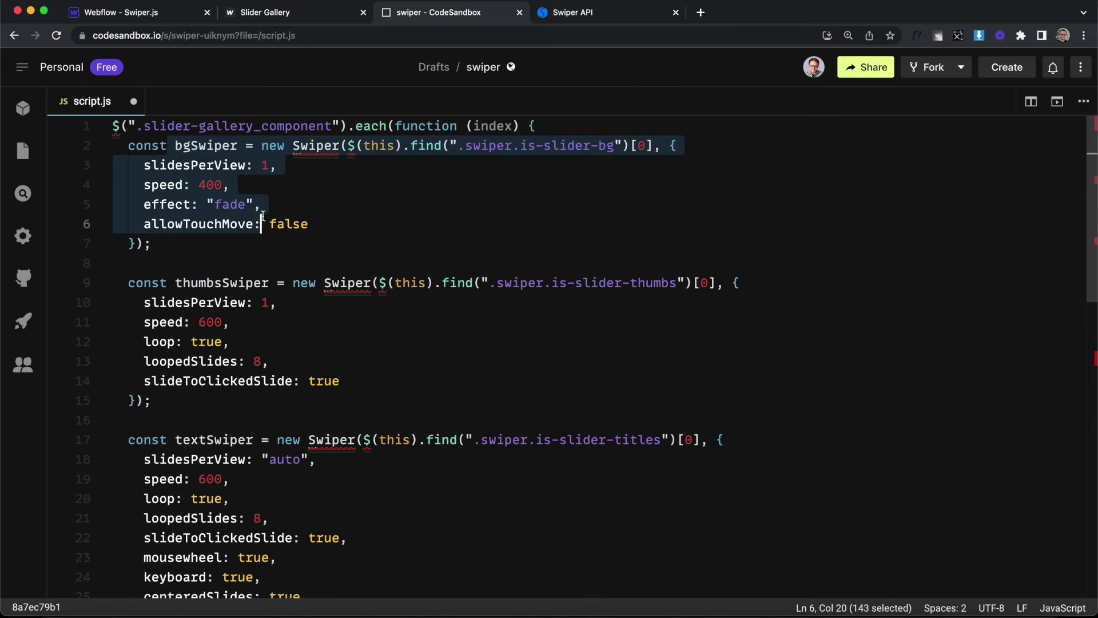
scroll(257, 240, "down", 3)
scroll(254, 248, "up", 4)
scroll(246, 246, "down", 5)
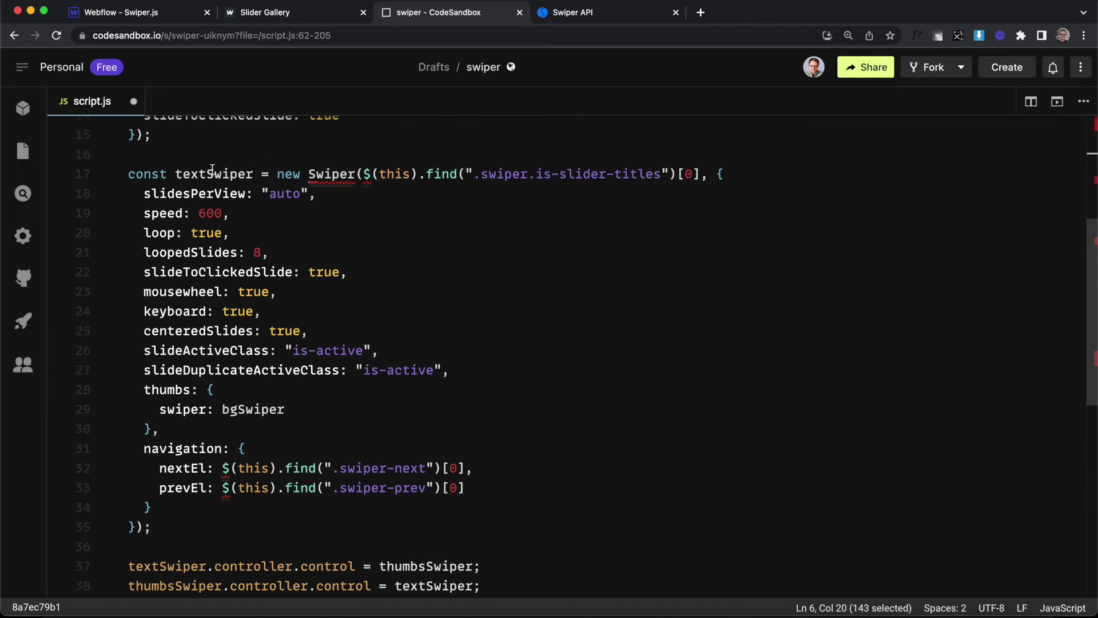
key("ctrl+shift+Tab")
left_click_drag(656, 299, 103, 312)
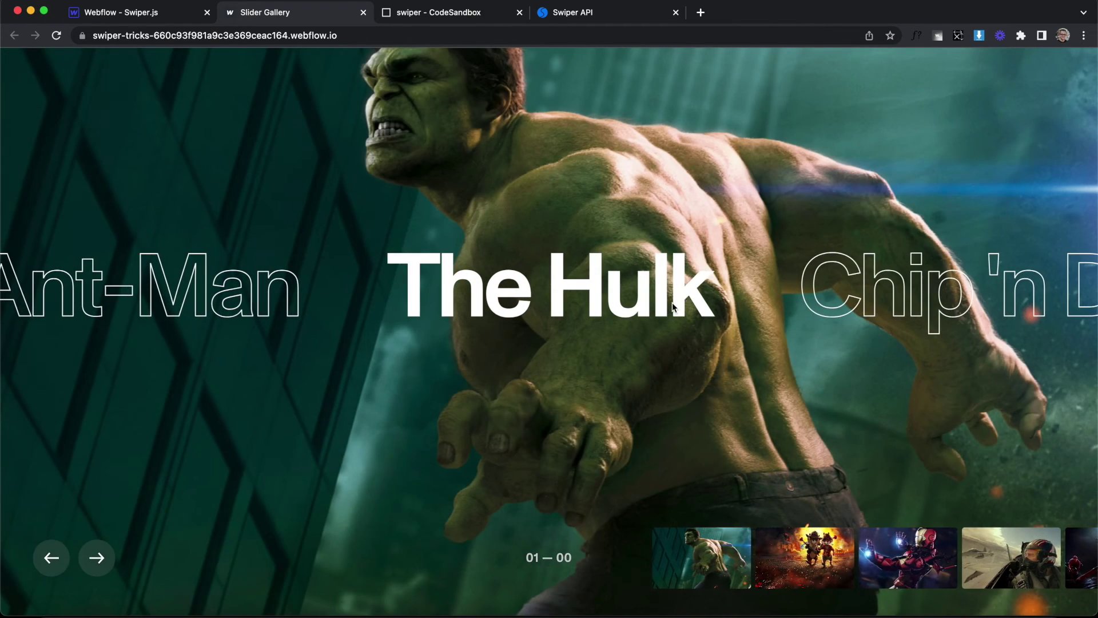
Drag the published titles on to Iron Man and then through Top Gun to The Hulk, confirming backgrounds follow
left_click_drag(881, 324, 150, 369)
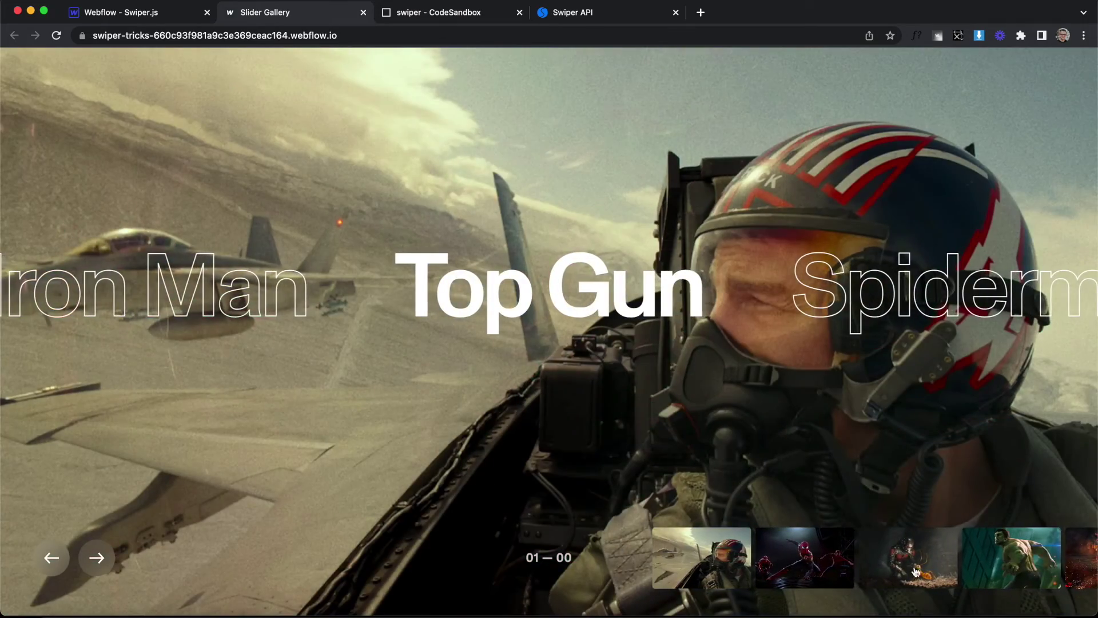
left_click_drag(921, 571, 655, 567)
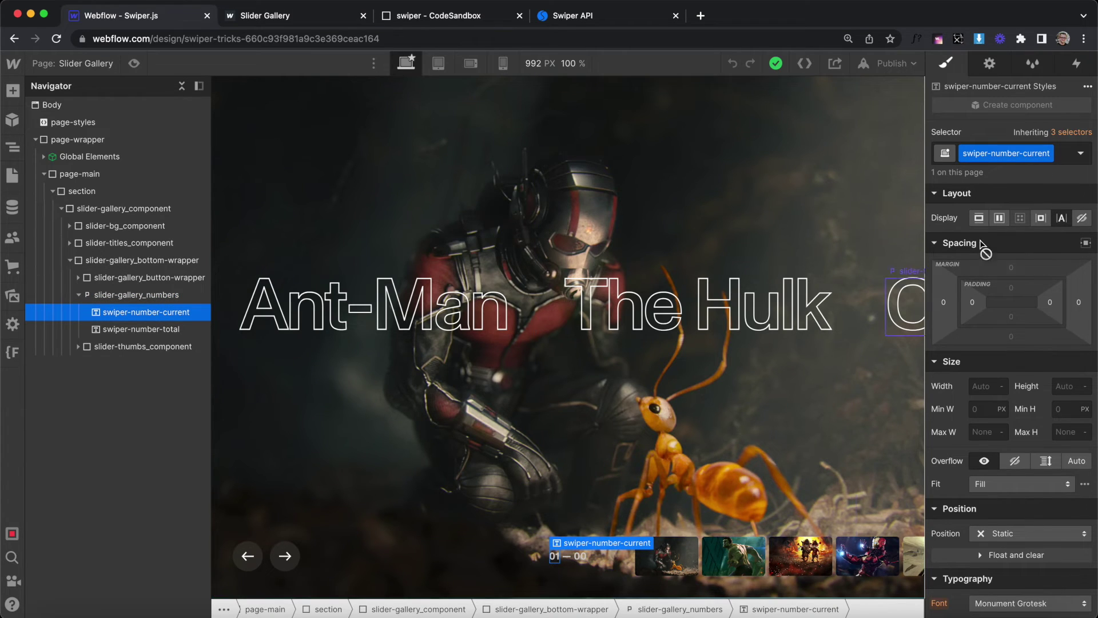
Jump to the Swiper API Events section and scroll down to the slideChange event
left_click(559, 8)
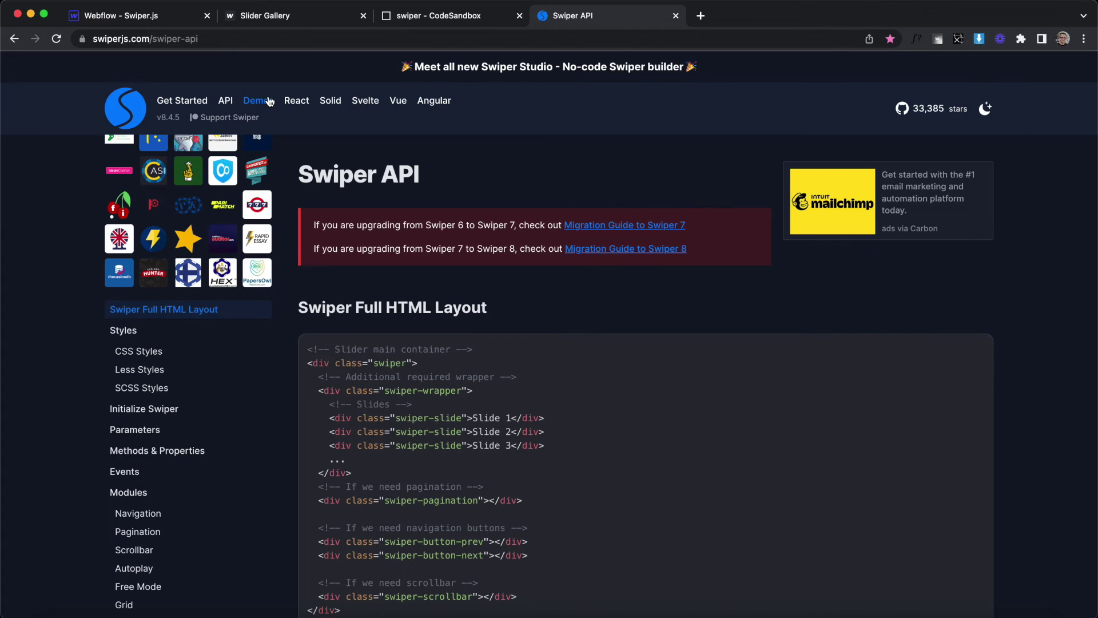
left_click(127, 471)
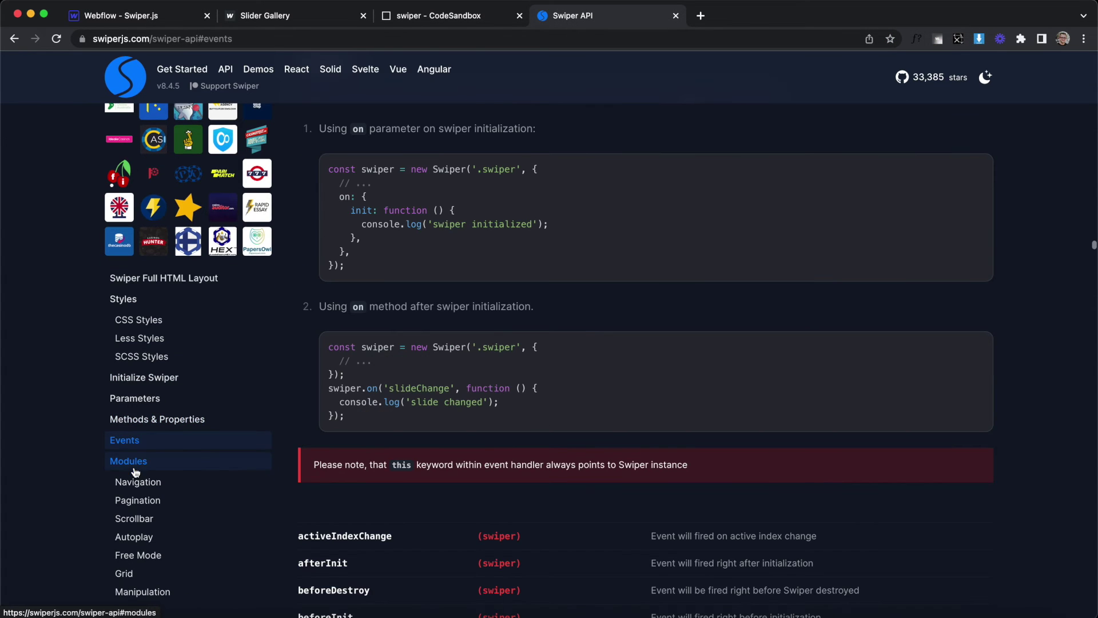
left_click_drag(364, 417, 318, 395)
key("super+c")
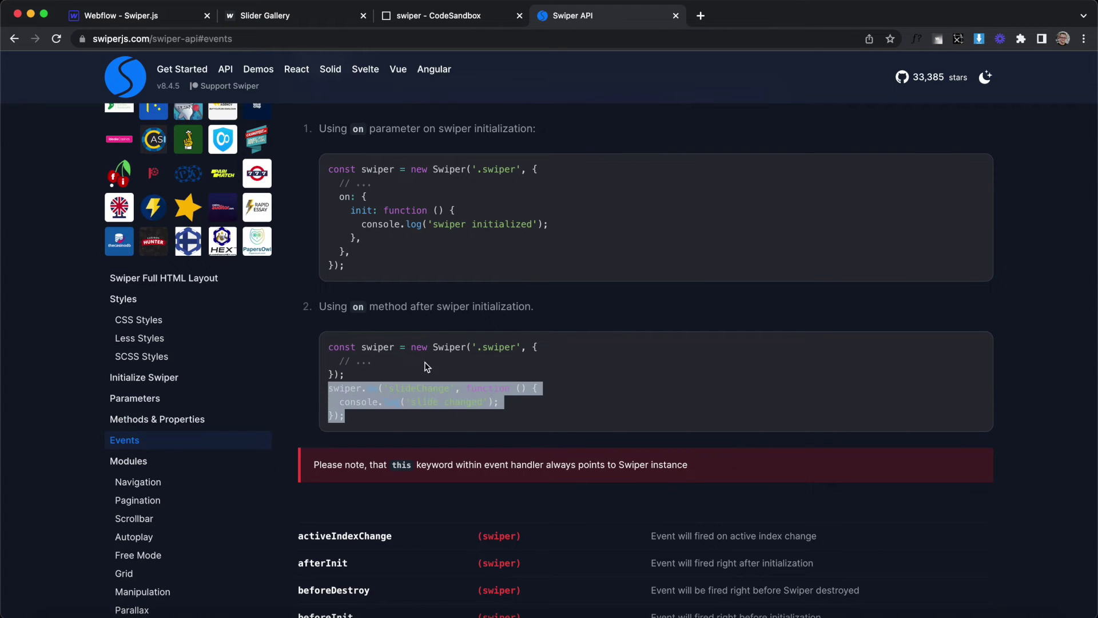
scroll(419, 403, "down", 5)
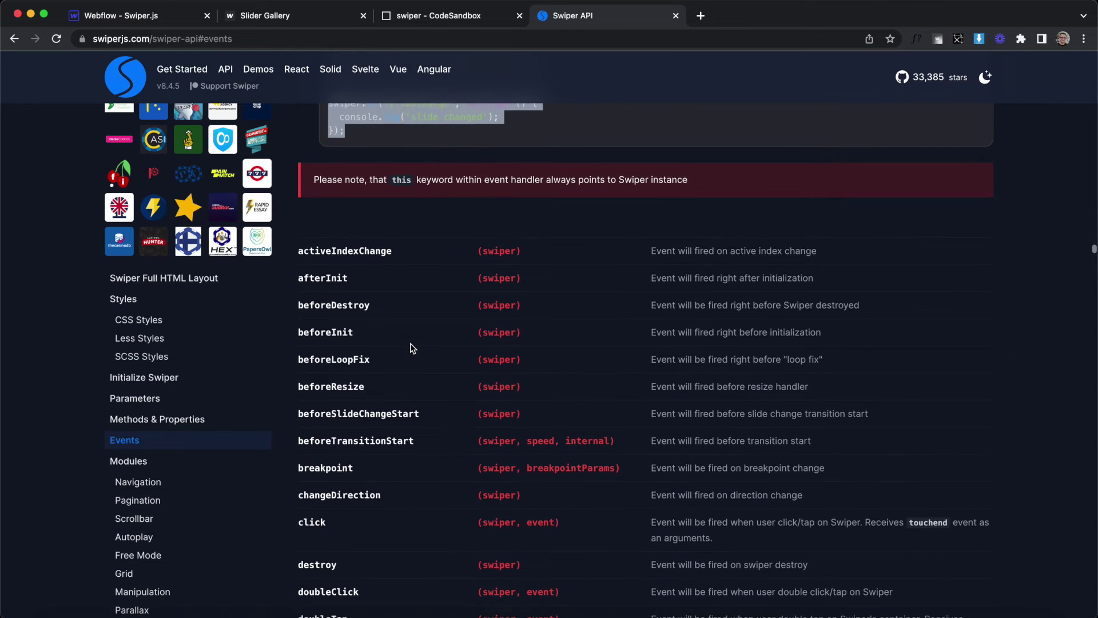
scroll(349, 401, "down", 3)
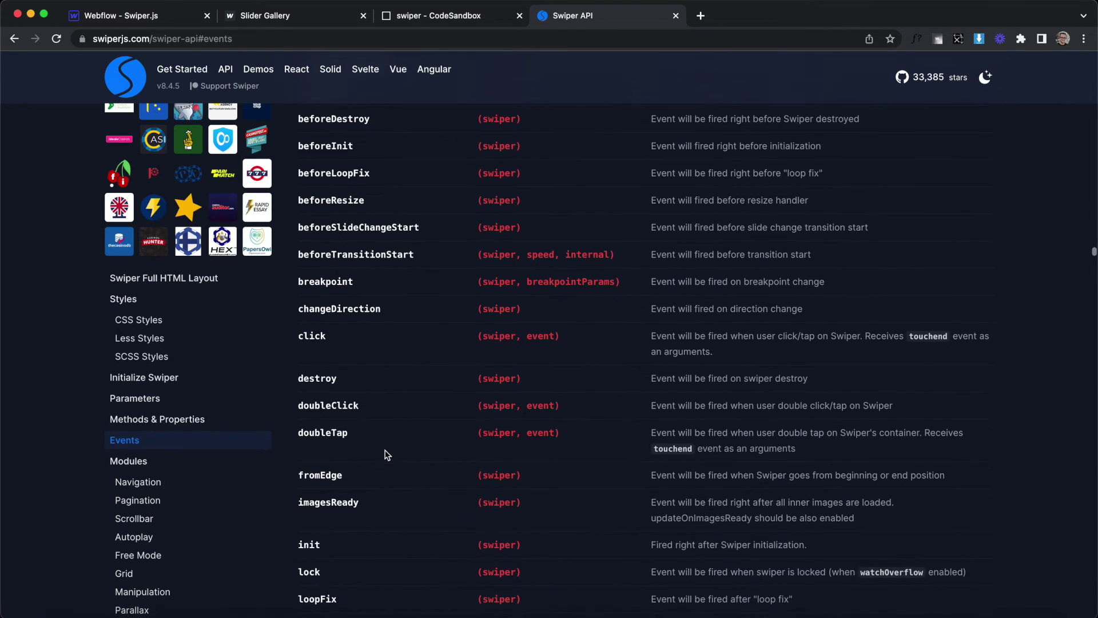
scroll(321, 435, "down", 5)
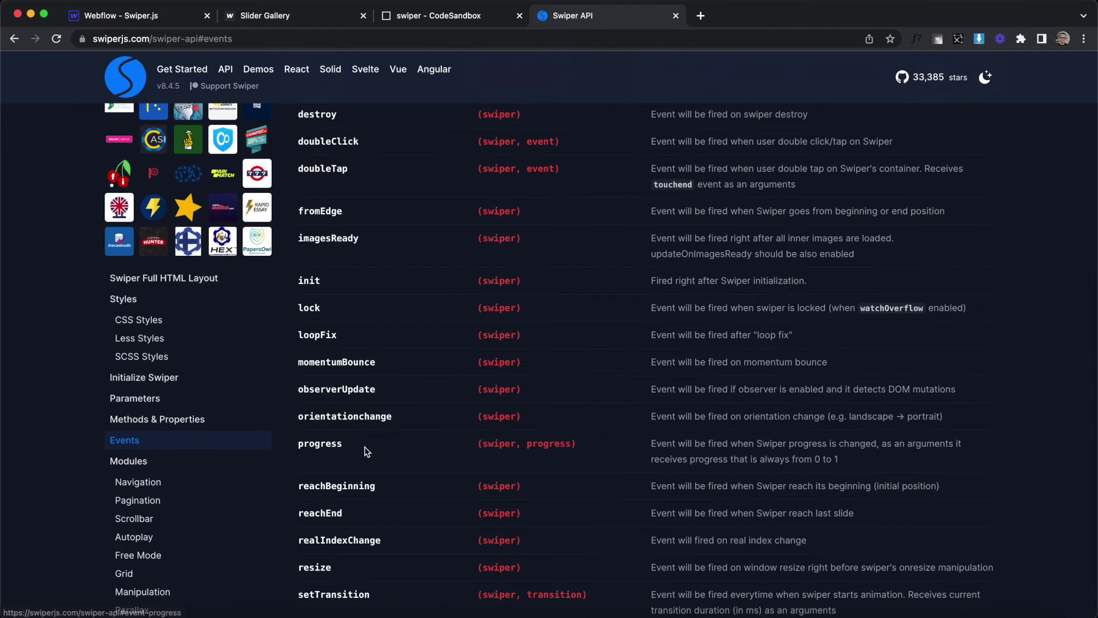
scroll(583, 453, "down", 5)
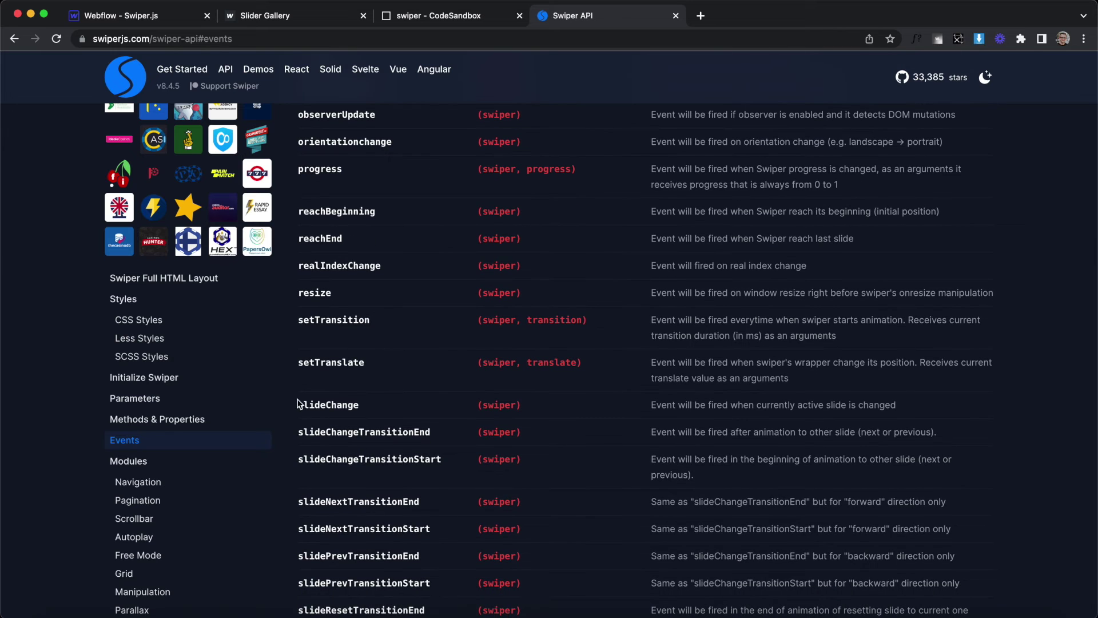
Paste the swiper.on('slideChange', …) handler snippet after the controller lines in script.js
left_click(474, 20)
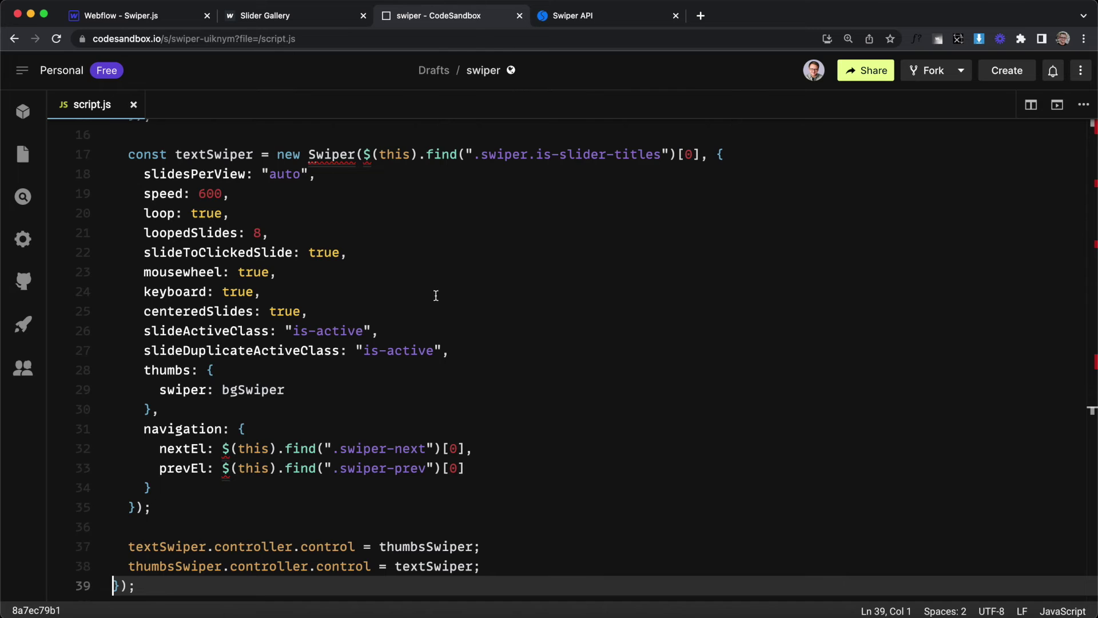
scroll(429, 331, "down", 3)
left_click(490, 404)
key("Return")
key("Return")
key("super+v")
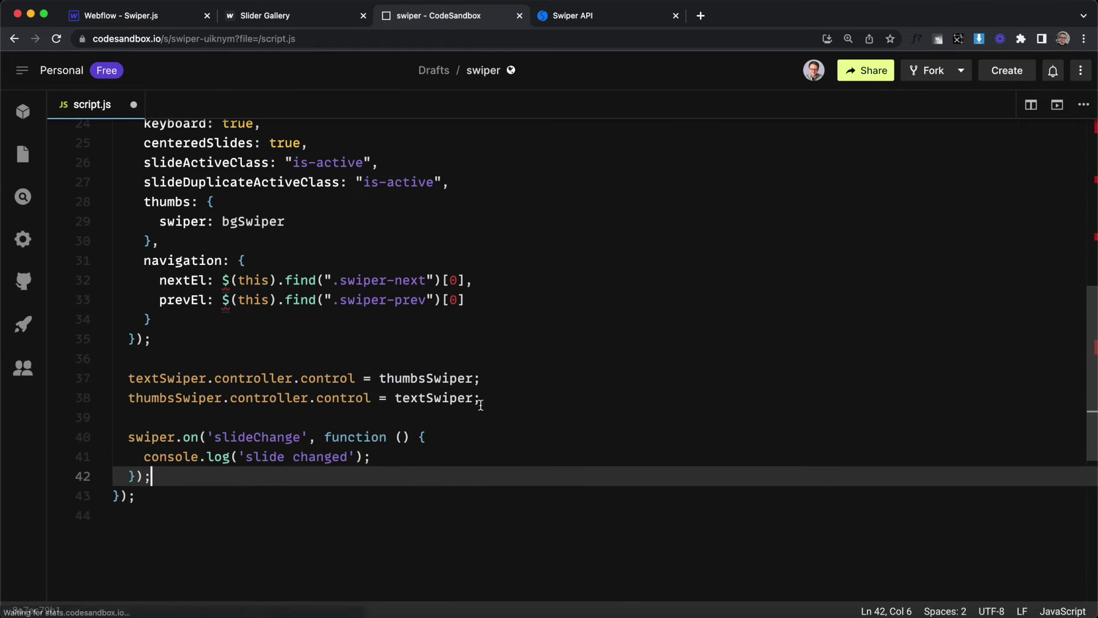
left_click_drag(215, 437, 301, 440)
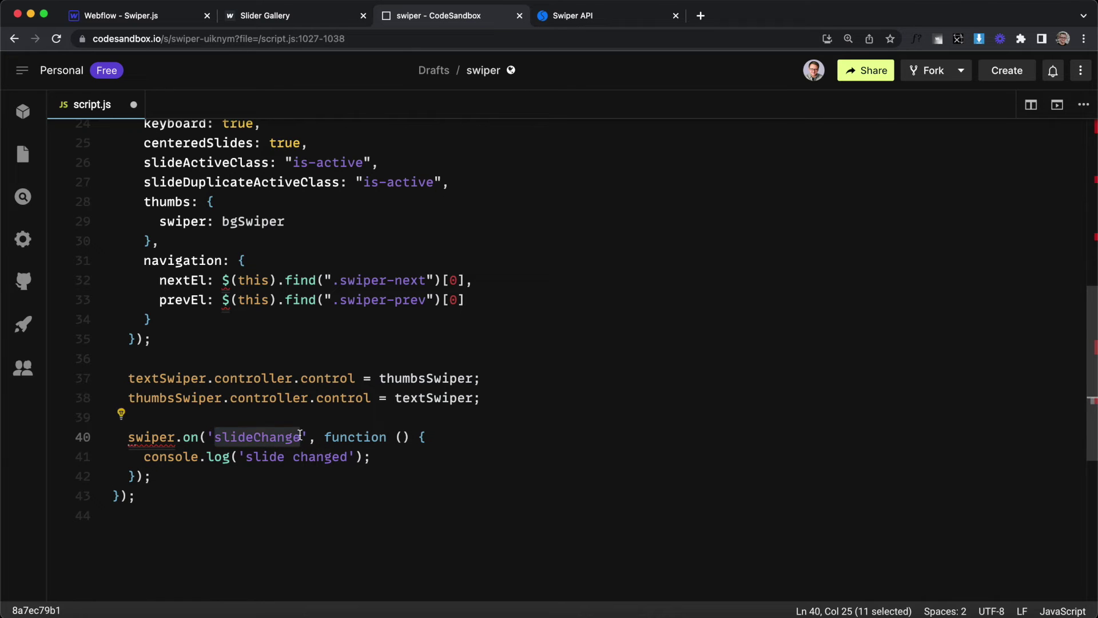
Replace the handler's generic swiper with textSwiper and check its "slide changed" console.log line
scroll(226, 343, "up", 5)
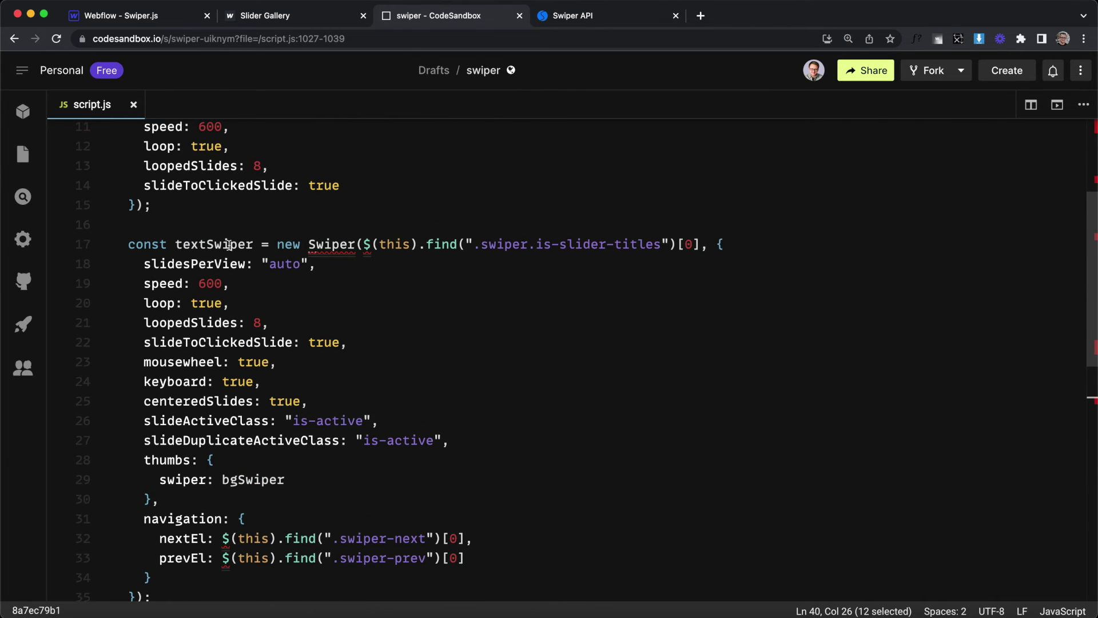
left_click_drag(252, 245, 175, 245)
key("super+c")
scroll(183, 285, "down", 5)
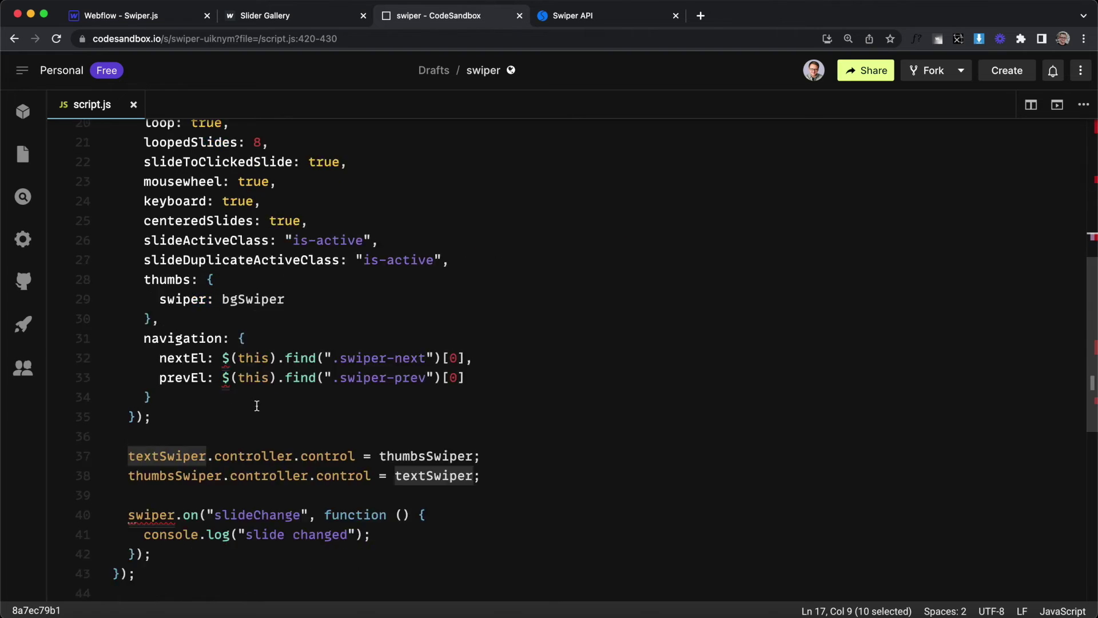
left_click_drag(174, 433, 128, 426)
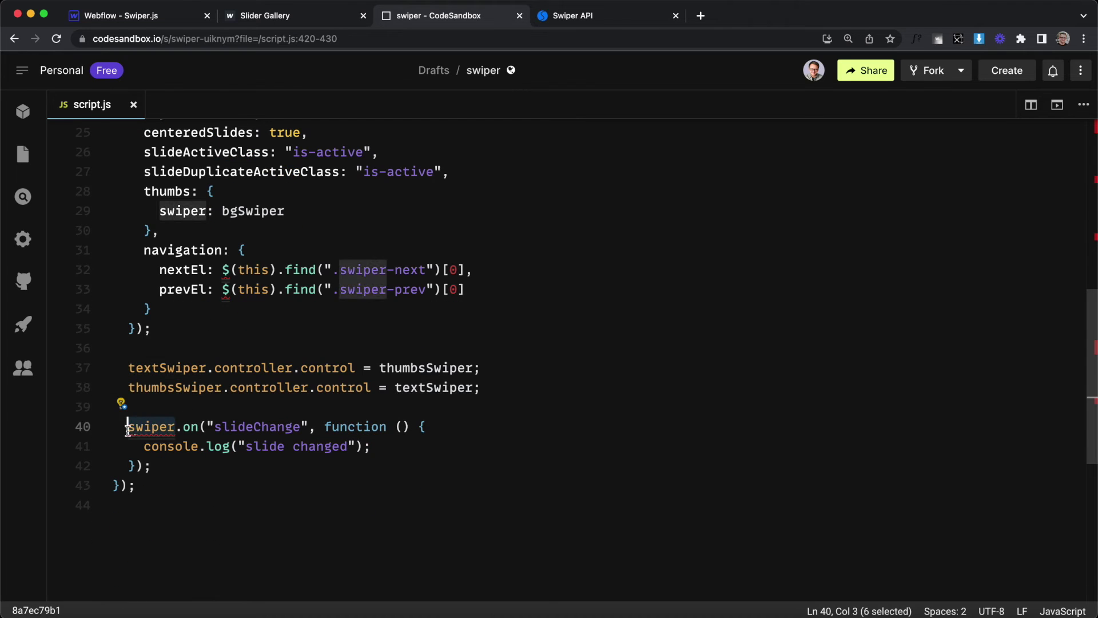
key("super+v")
scroll(274, 426, "down", 2)
left_click_drag(214, 347, 380, 347)
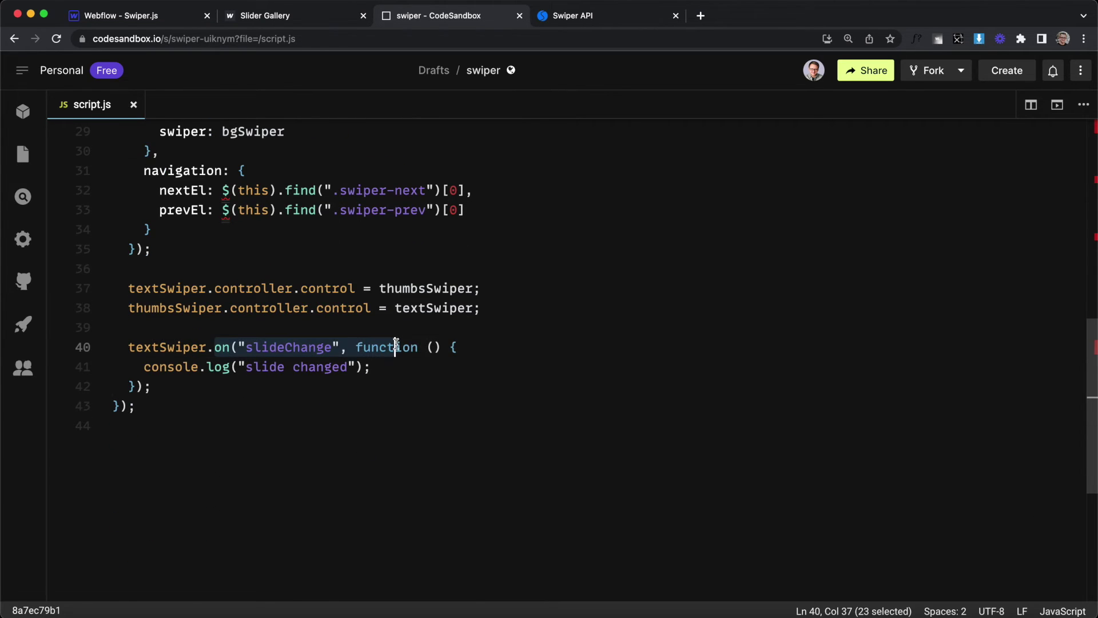
left_click_drag(145, 366, 372, 367)
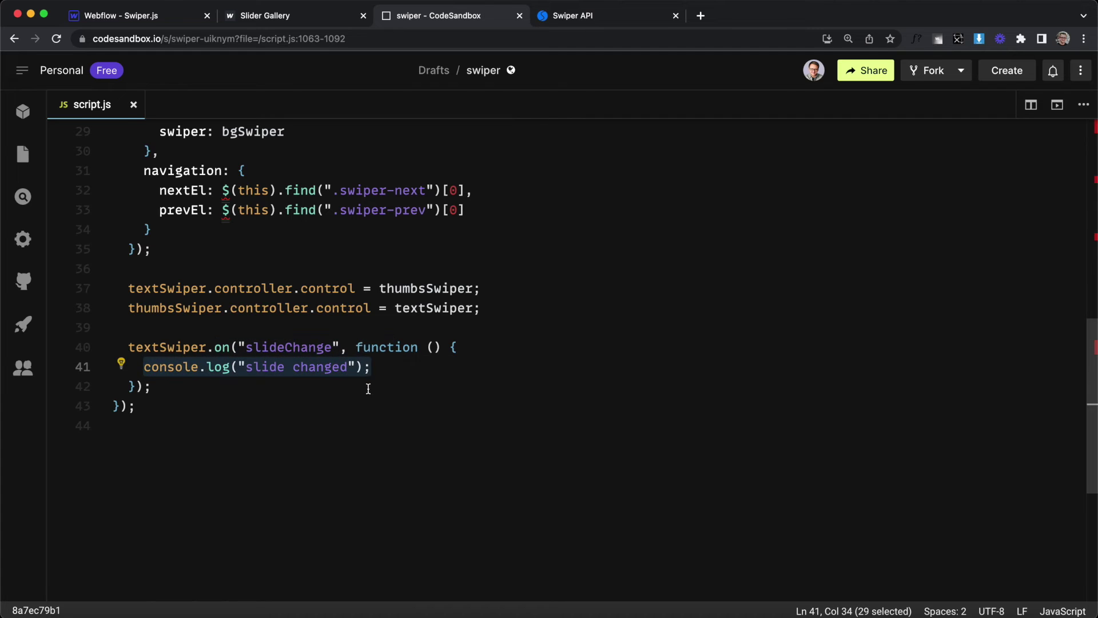
left_click(399, 373)
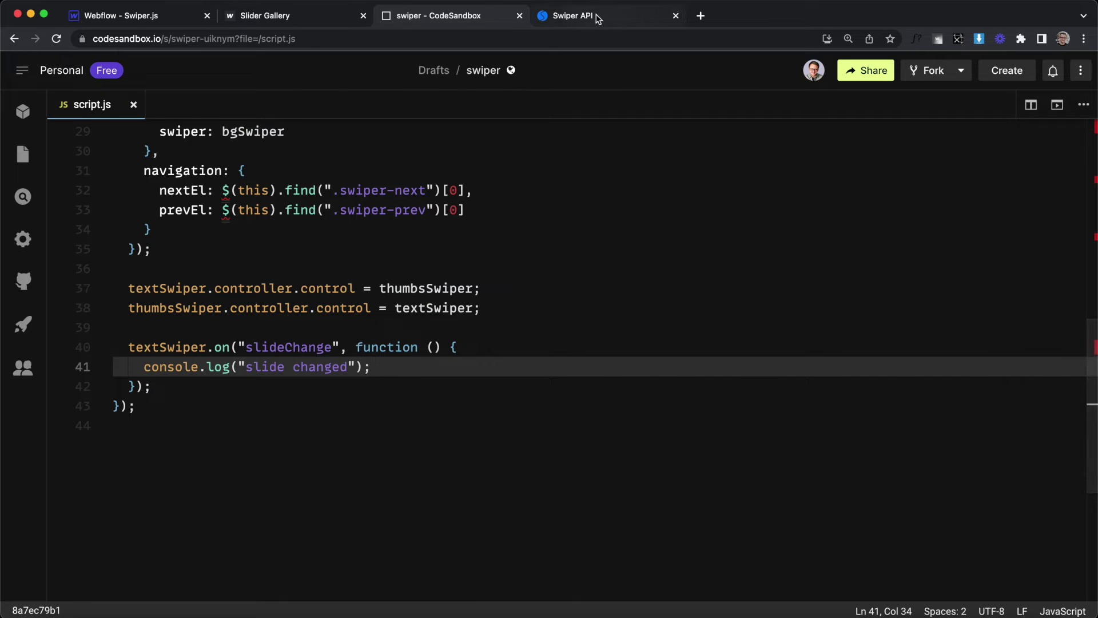
left_click(652, 15)
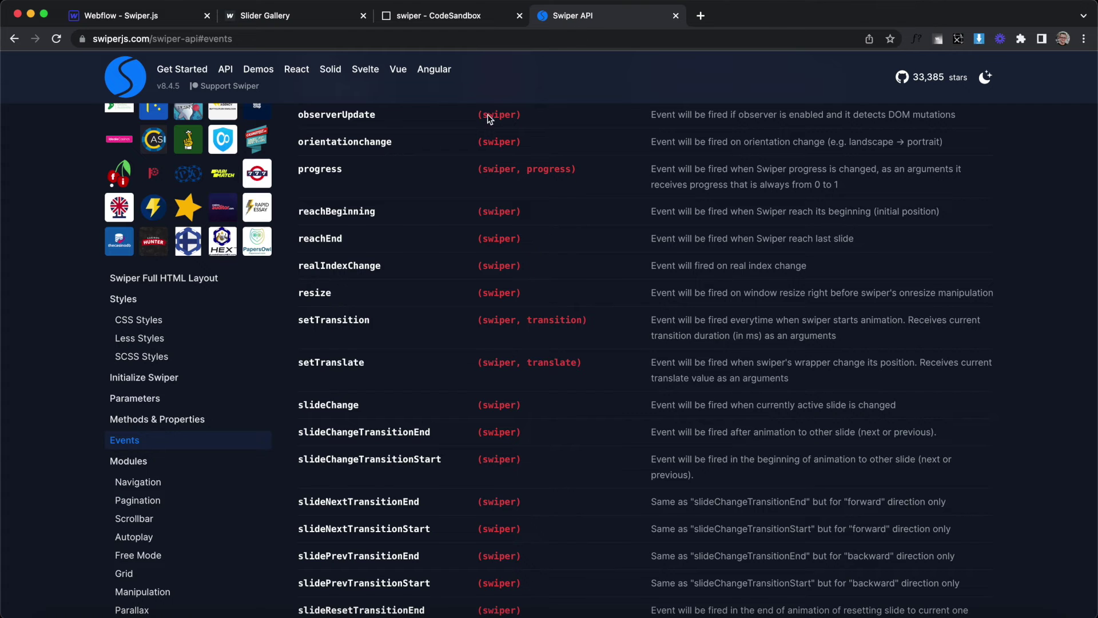
Read the swiper.activeIndex entry and its loop-mode note under Methods & Properties
left_click(138, 422)
scroll(401, 286, "down", 1)
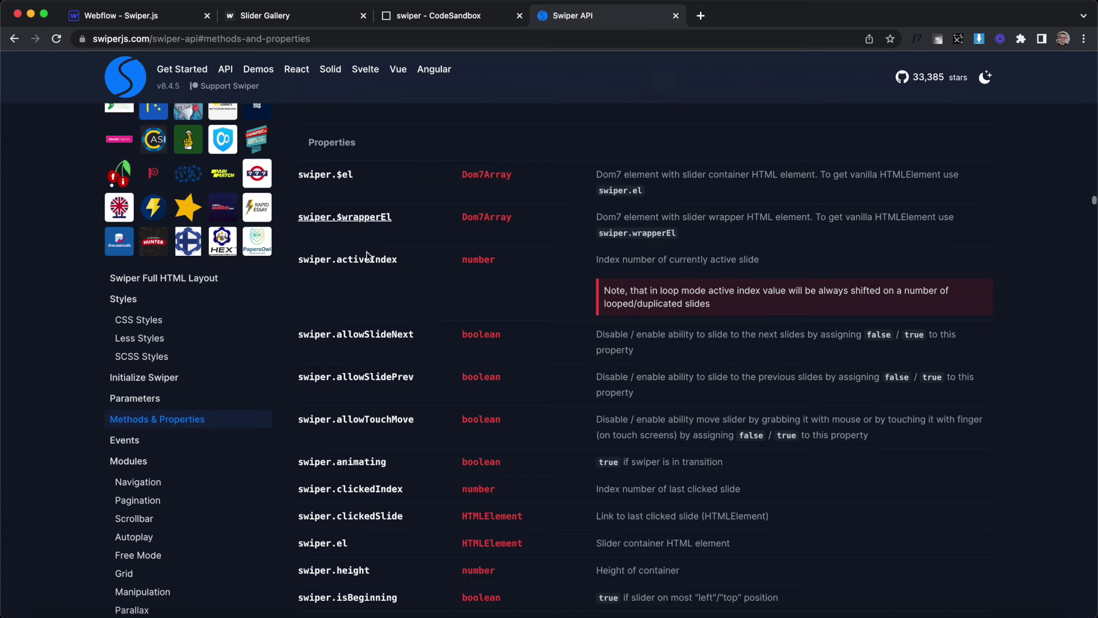
scroll(391, 322, "down", 2)
scroll(367, 280, "up", 1)
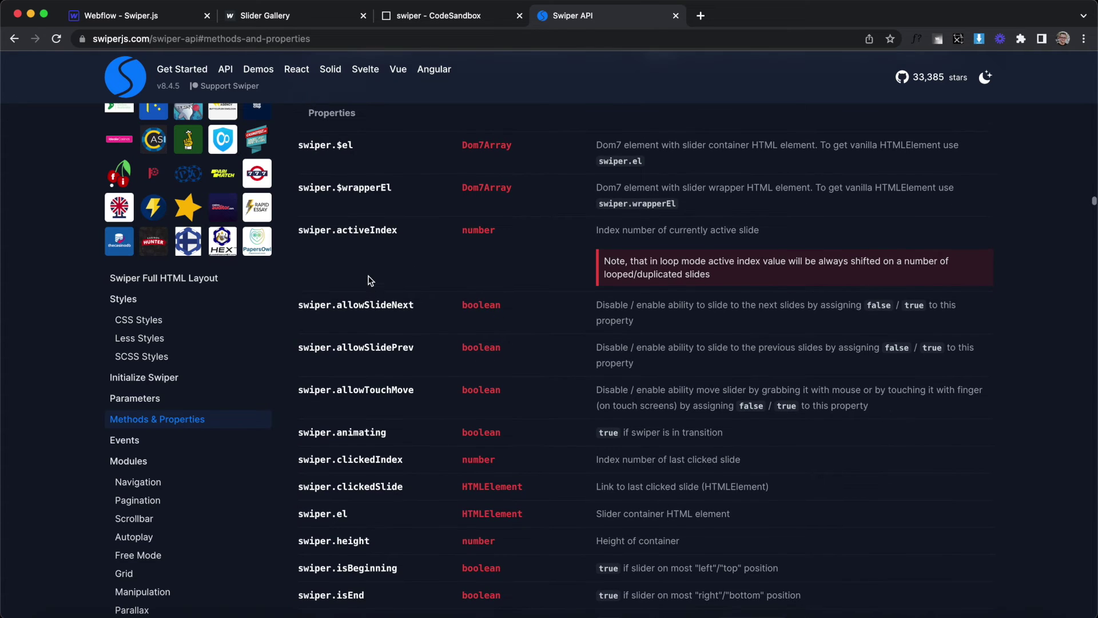
left_click_drag(399, 230, 298, 230)
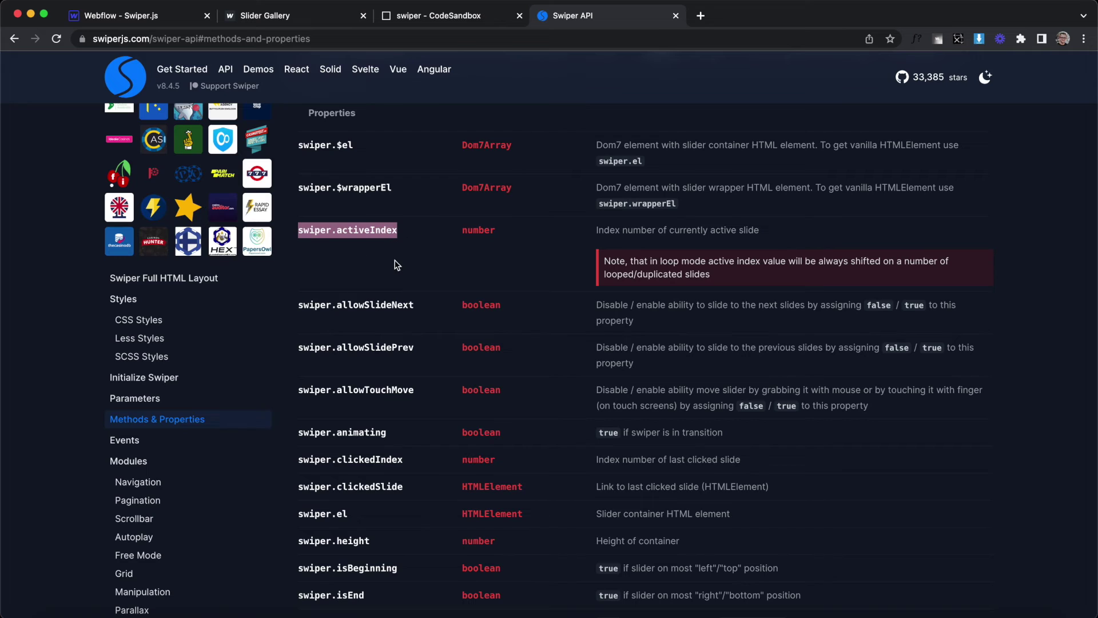
left_click_drag(646, 261, 730, 261)
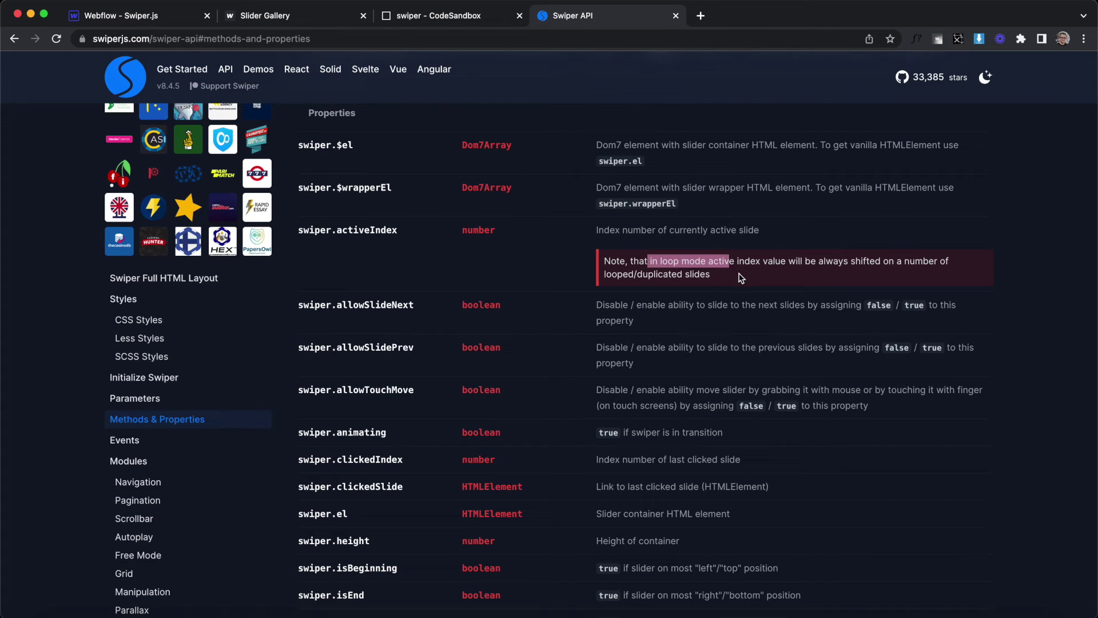
left_click(633, 261)
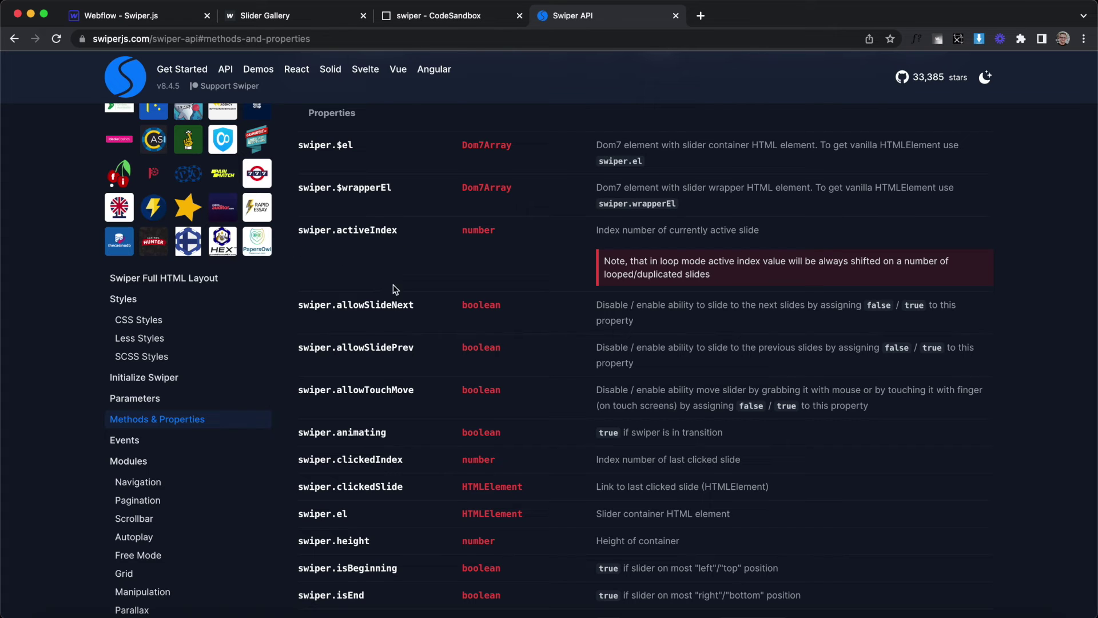
Scroll to swiper.realIndex and copy the property name
scroll(435, 309, "down", 4)
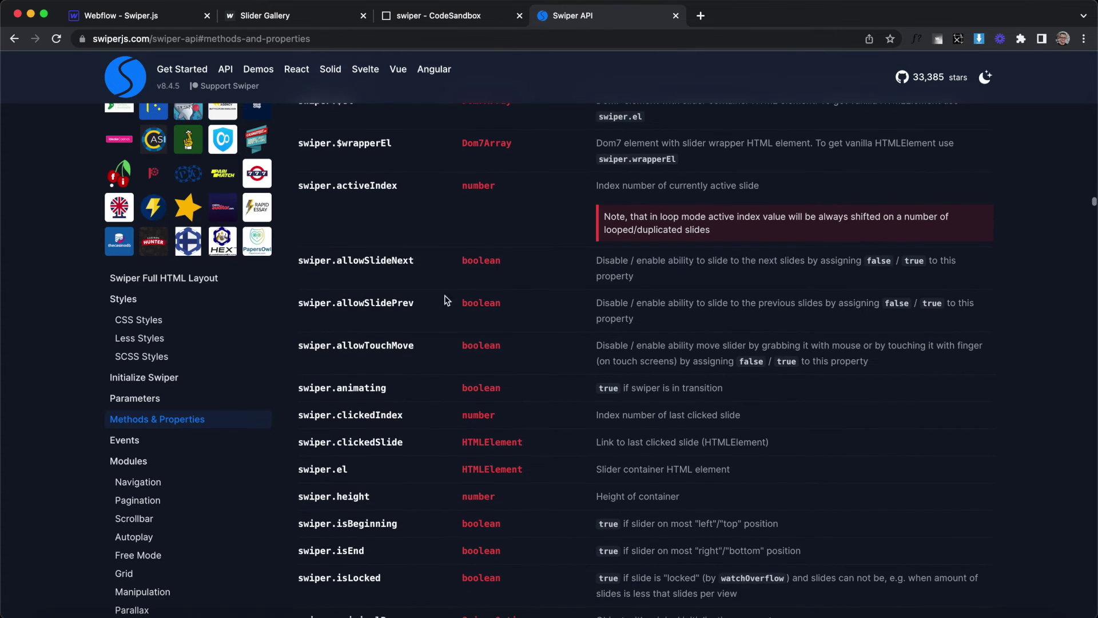
scroll(473, 344, "down", 8)
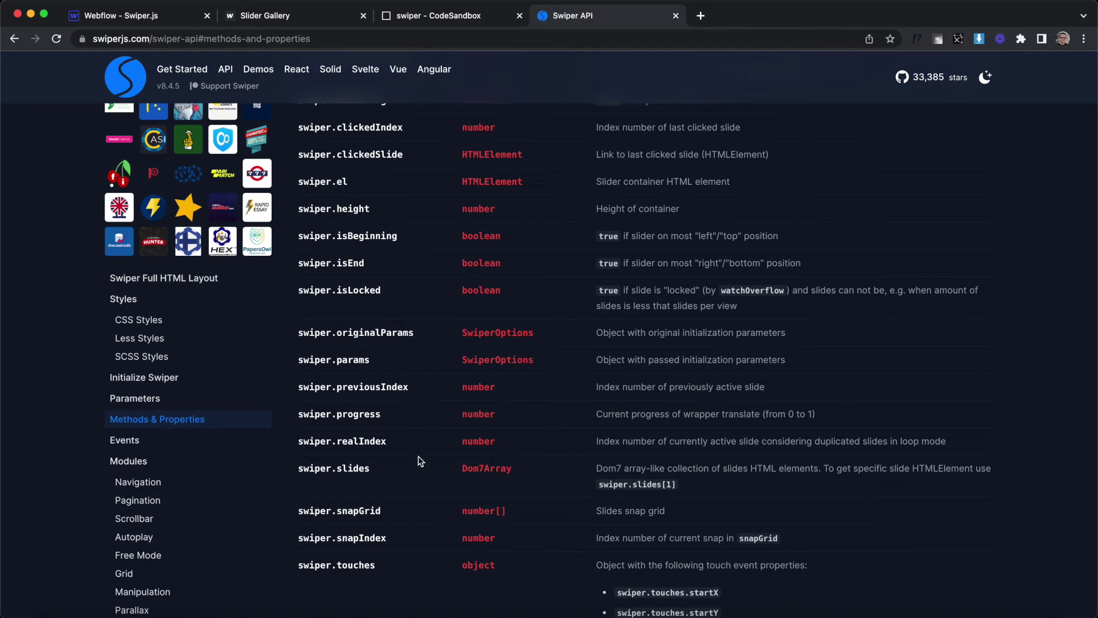
left_click_drag(410, 444, 361, 447)
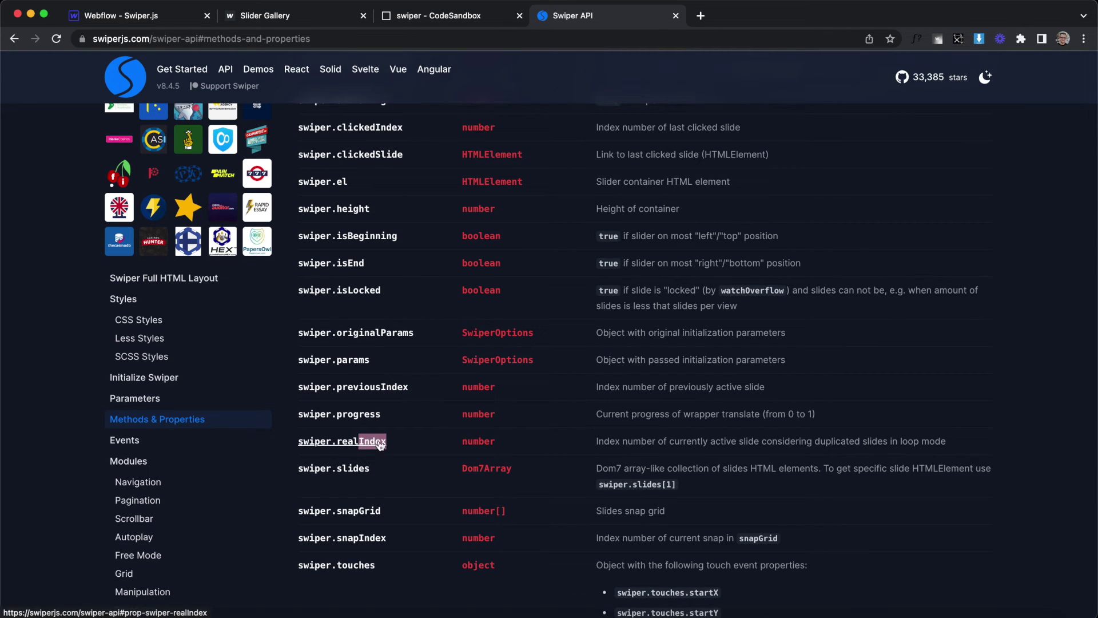
left_click_drag(854, 441, 981, 445)
left_click_drag(421, 440, 300, 446)
key("super+c")
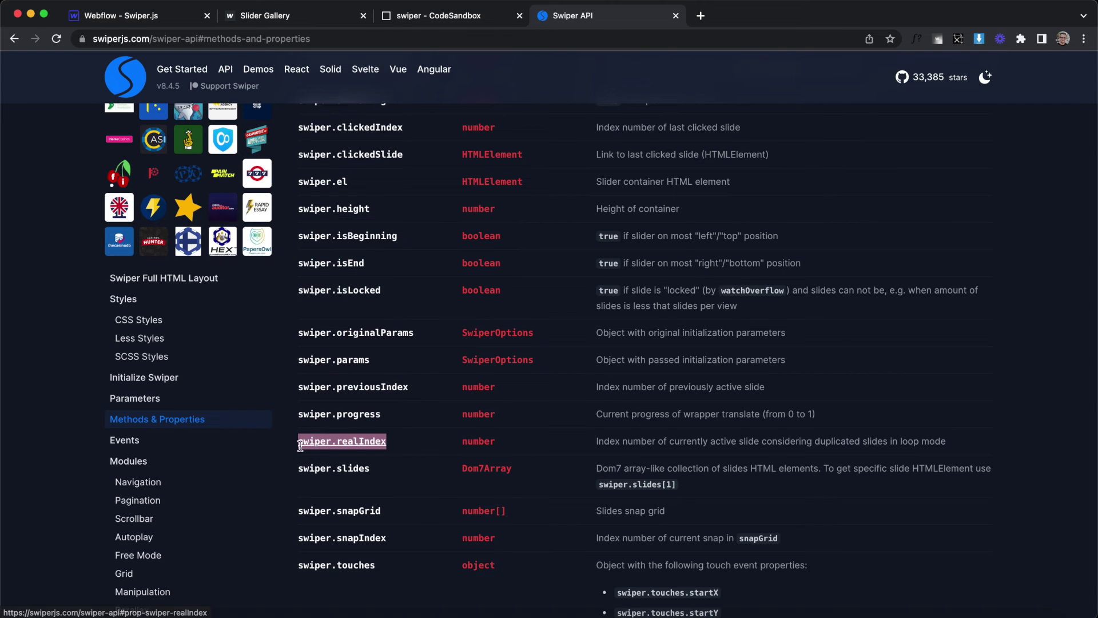
left_click(429, 15)
Change the handler to log textSwiper.realIndex instead of "slide changed"
left_click_drag(353, 367, 128, 347)
key("super+v")
left_click(275, 371)
double_click(245, 368)
type("textSwiper")
key("super+alt+Left")
Move the published slider between Ant-Man, The Hulk and Chip 'n Dale, watching the console log 1, 0, 1, 2
left_click(674, 319)
left_click_drag(483, 328, 692, 301)
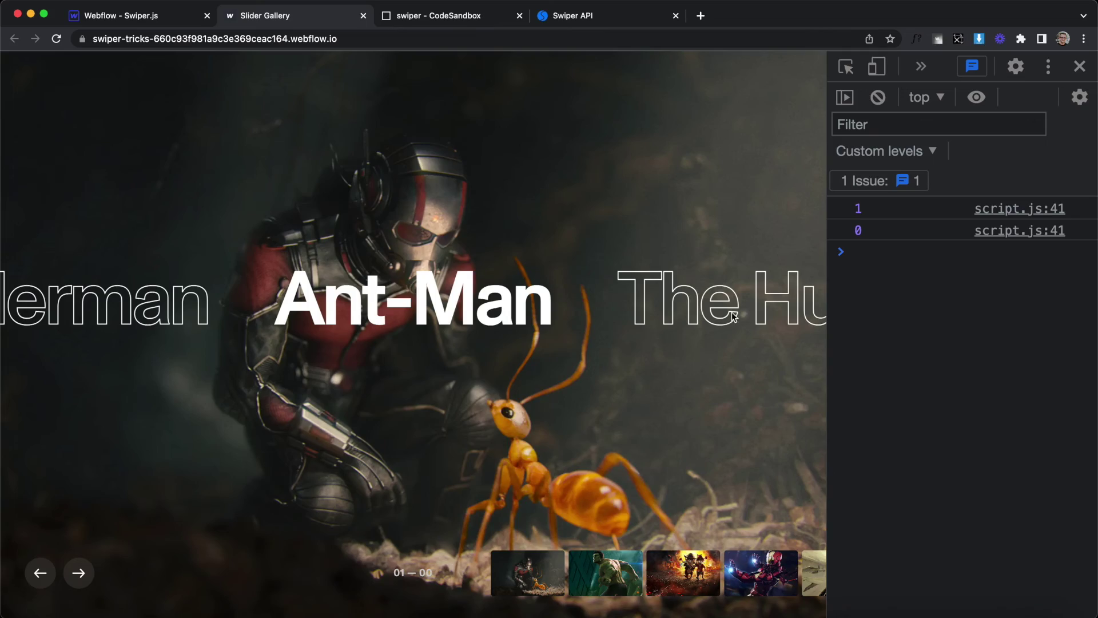
left_click(733, 316)
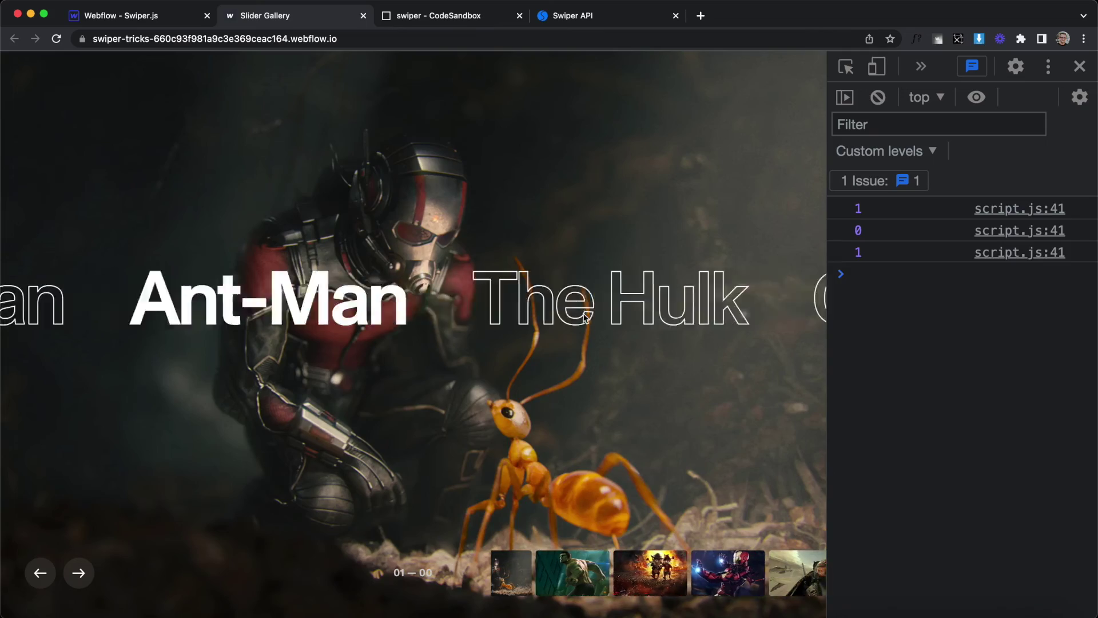
left_click(758, 289)
left_click(758, 289)
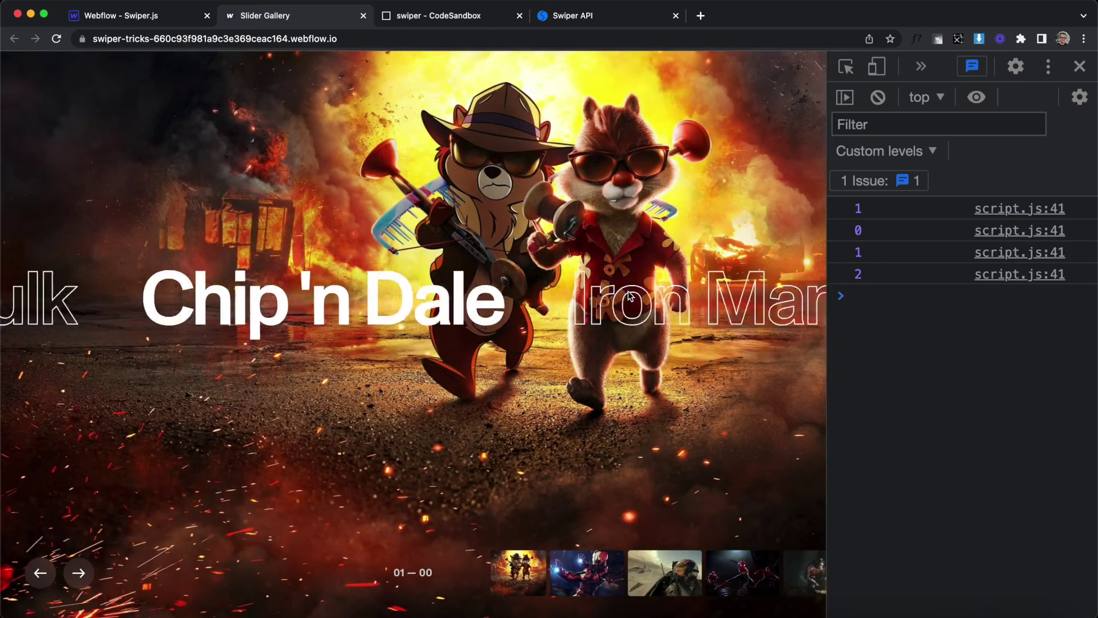
Add a $('.swiper-number-current').text() line inside the slideChange handler
key("super+1")
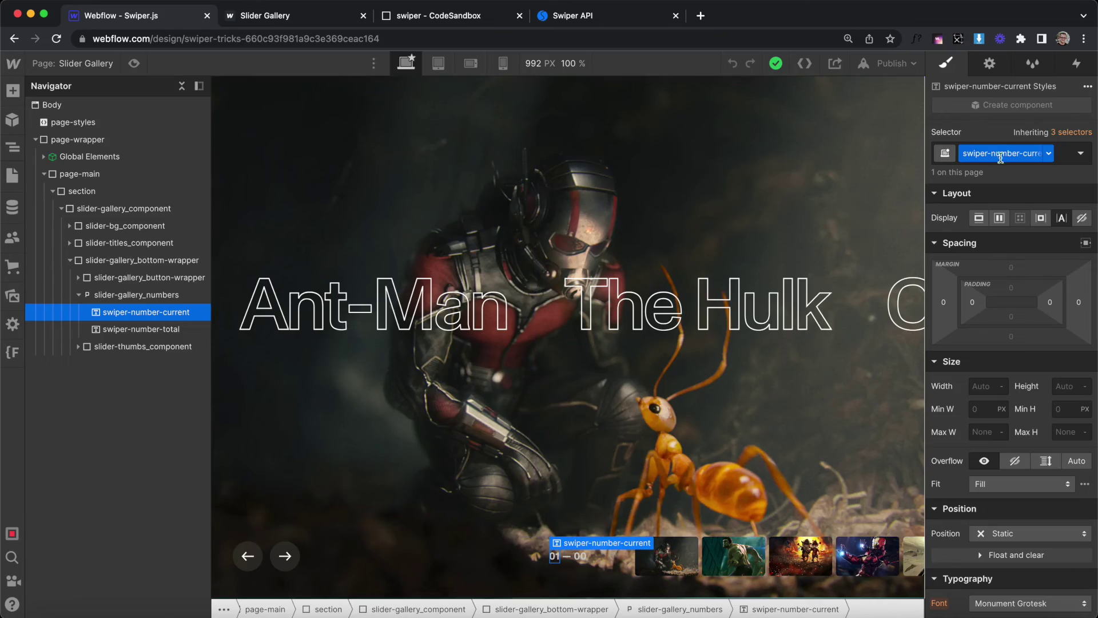
left_click(458, 16)
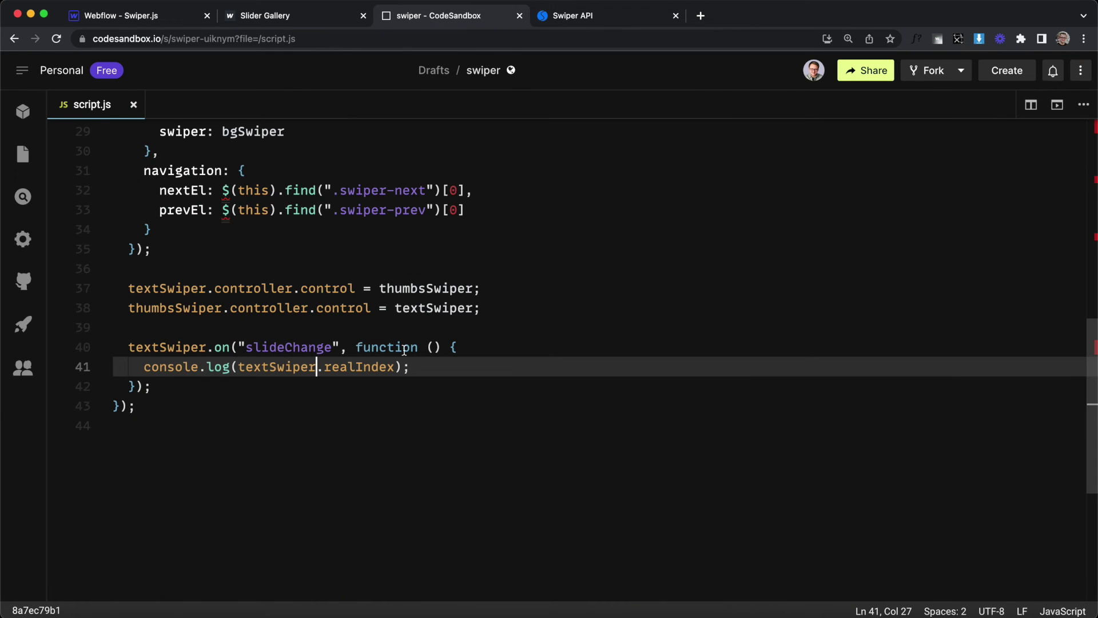
left_click(430, 366)
key("Return")
type("$()'.swiper-number-current').text(")
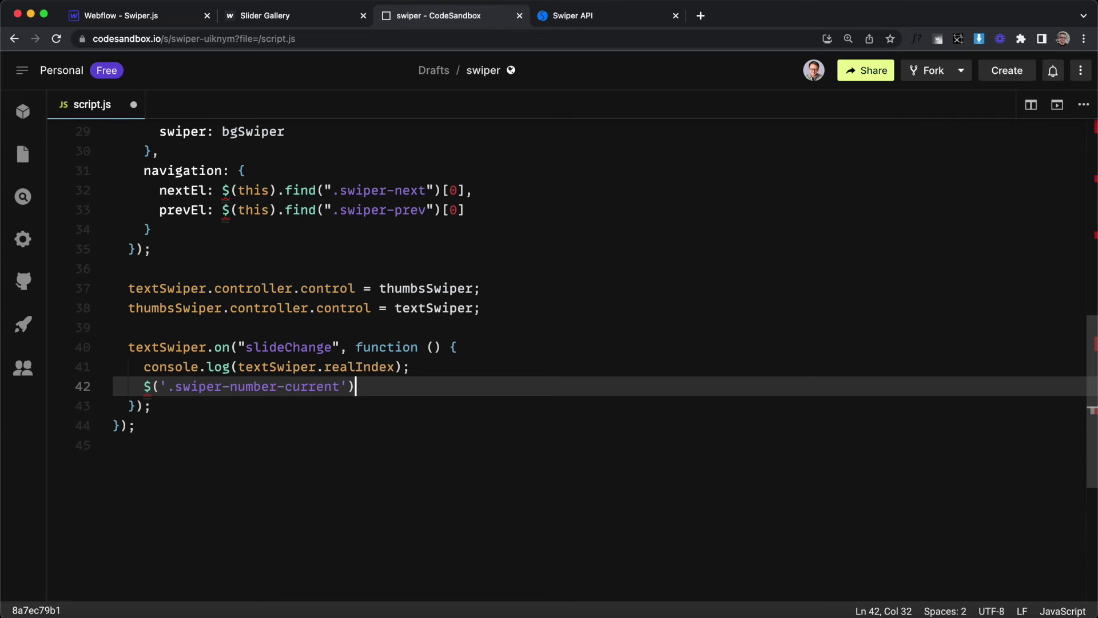
Declare let slideNumber = textSwiper.realIndex and delete the console.log line
left_click(319, 327)
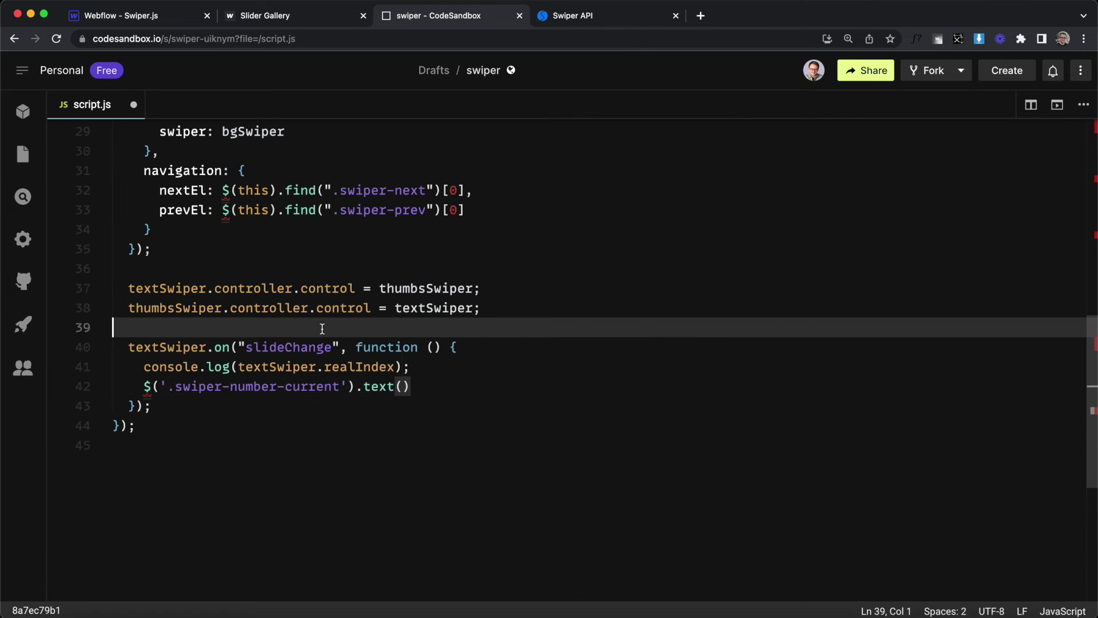
left_click(444, 366)
key("Return")
type("let")
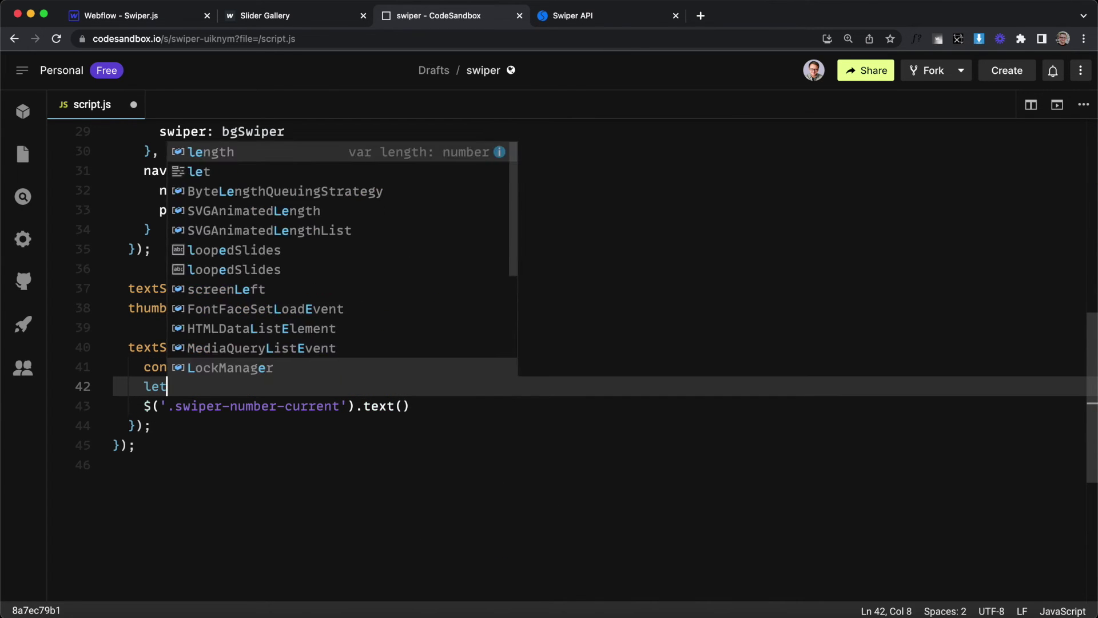
type(" slideNumber ")
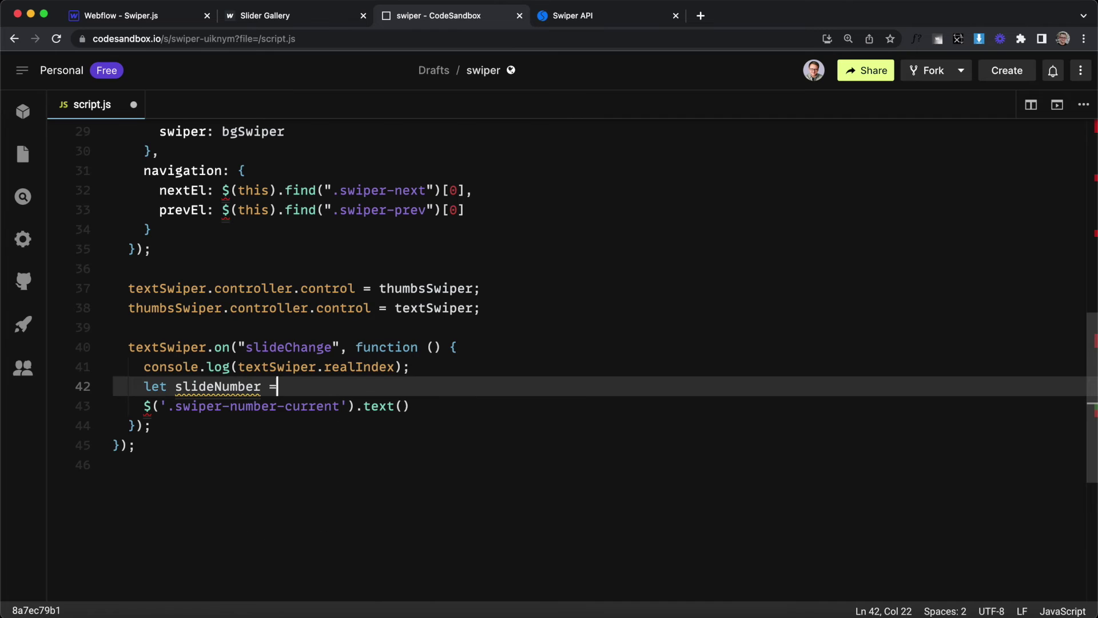
type("=")
left_click_drag(395, 366, 239, 366)
key("super+c")
left_click(449, 379)
key("super+v")
left_click_drag(450, 369, 117, 366)
key("super+shift+k")
key("super+s")
key("End")
Add + 1 to the slideNumber assignment and save
left_click(439, 359)
type("+ 1")
key("super+s")
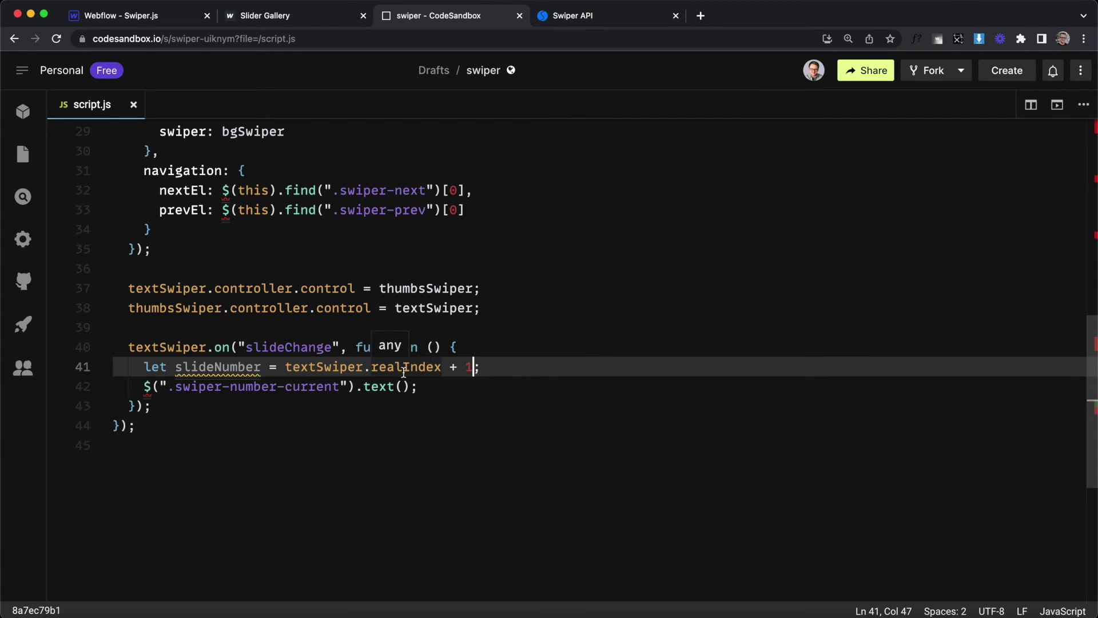
left_click_drag(378, 367, 426, 366)
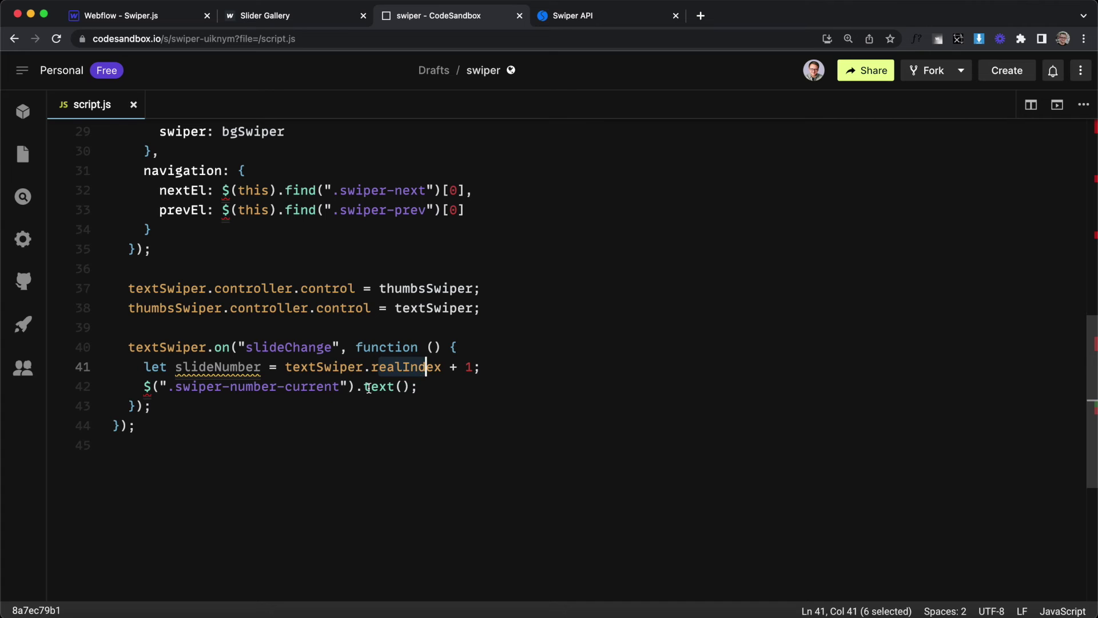
left_click_drag(173, 348, 136, 348)
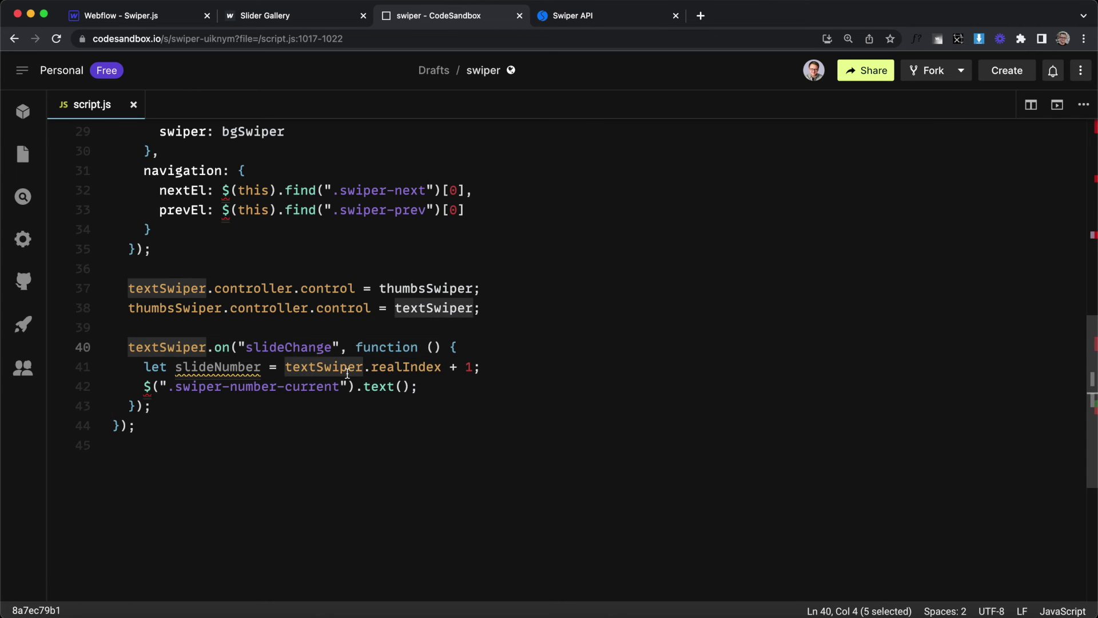
Give the handler parameter e and compute slideNumber from e.realIndex + 1
left_click(347, 367)
left_click(438, 347)
type("extSwiper.on(\"slide")
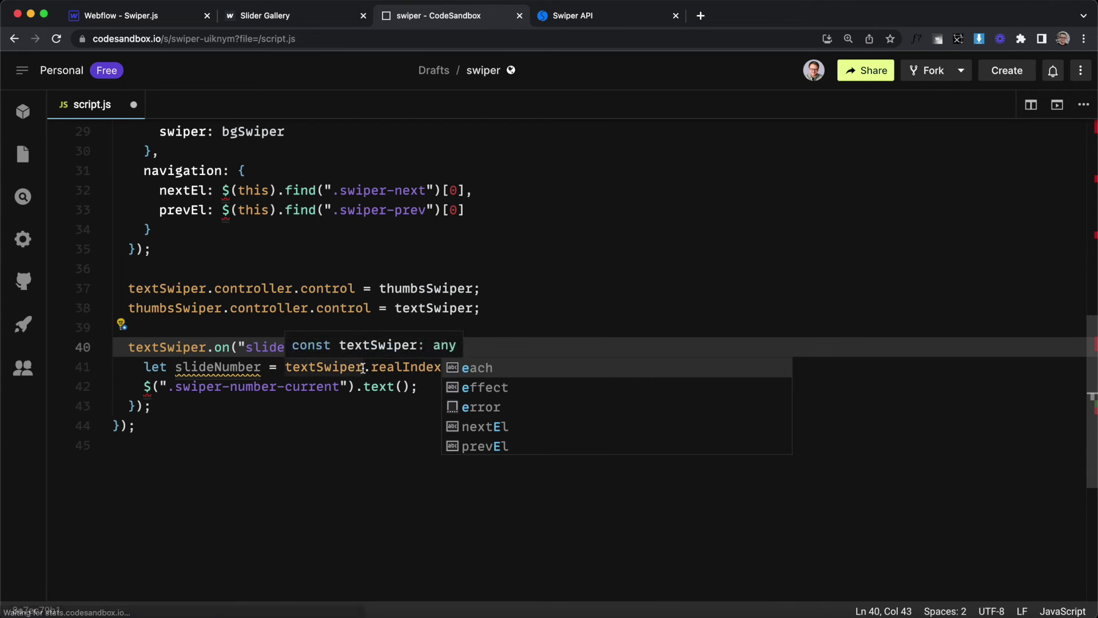
left_click(289, 368)
double_click(287, 367)
type("e")
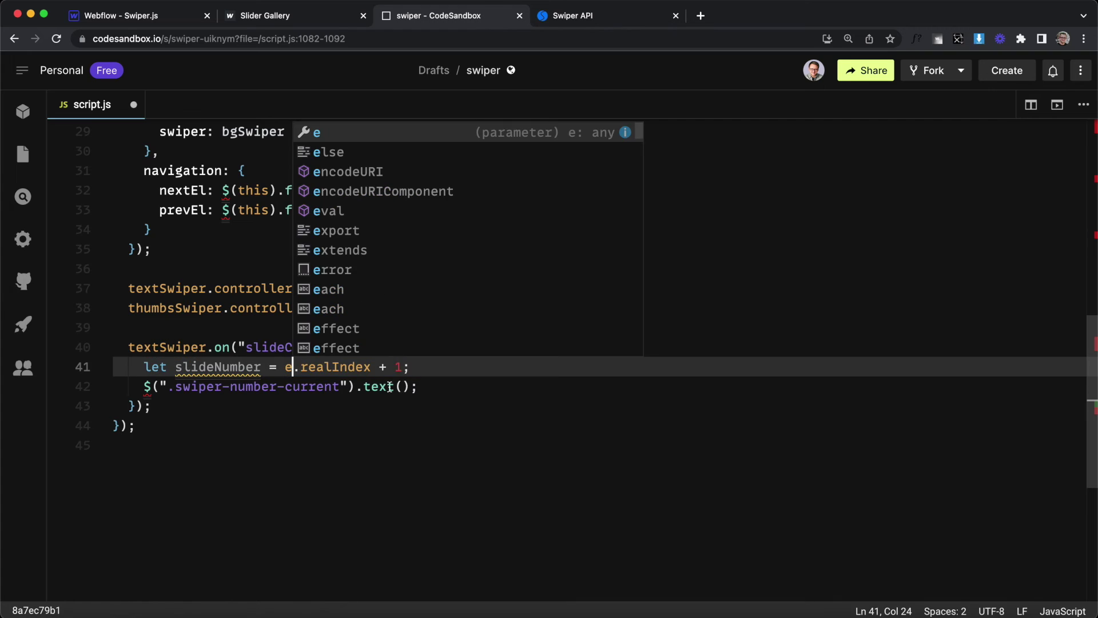
left_click(309, 419)
left_click_drag(159, 347, 174, 368)
Put slideNumber inside the .swiper-number-current .text() call and save
left_click(336, 415)
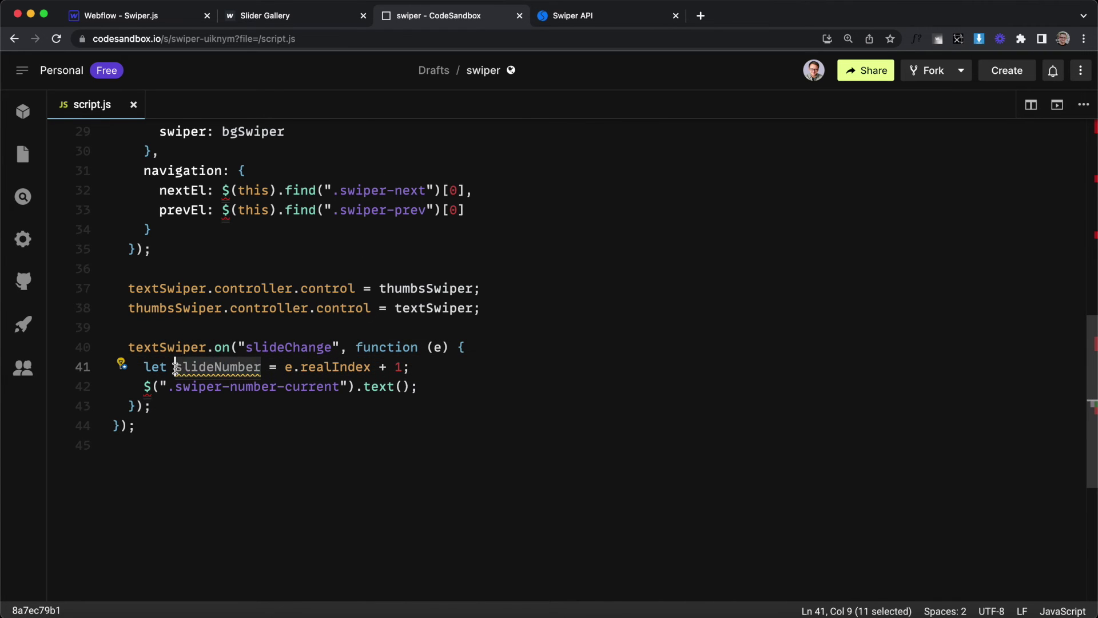
key("cmd+c")
left_click(410, 386)
key("cmd+v")
key("End")
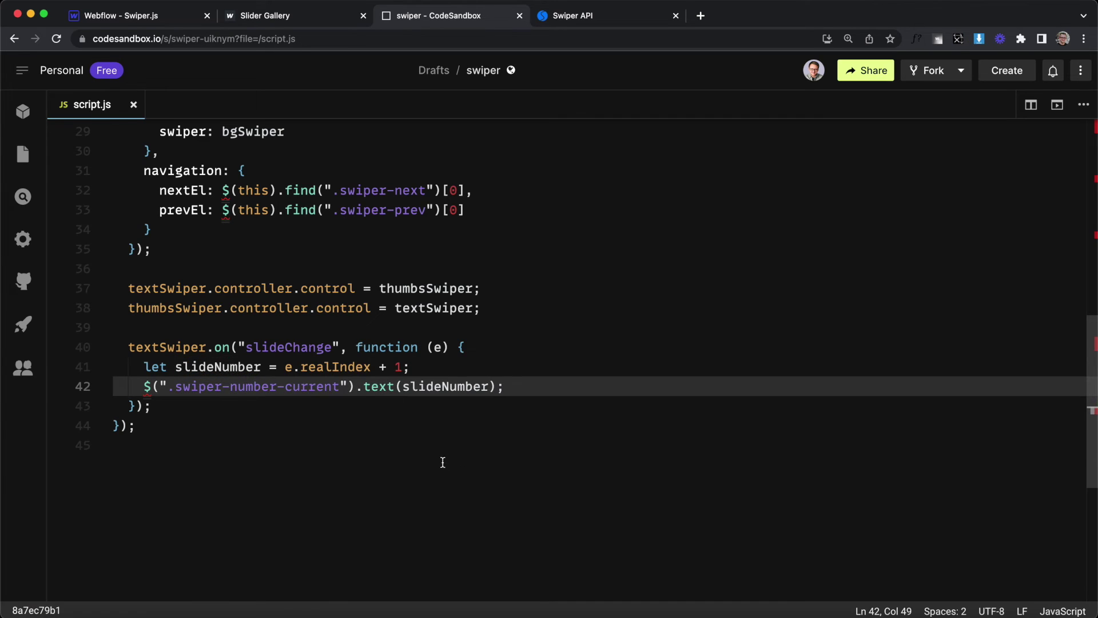
left_click(443, 462)
key("cmd+alt+Left")
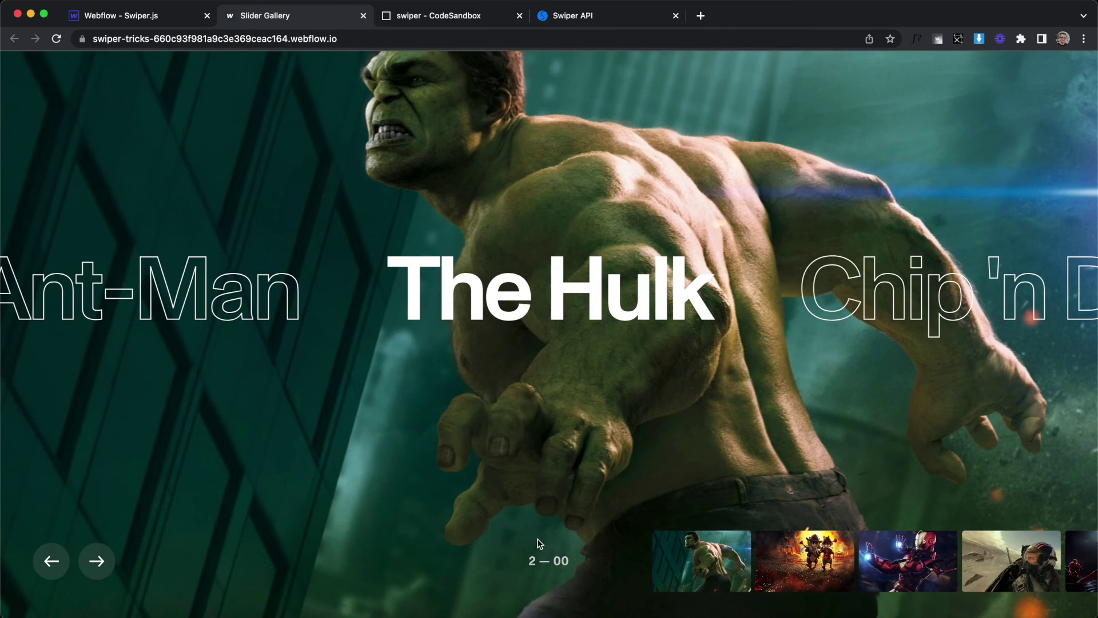
Page back and forward through the published slides to Iron Man, watching the counter reach 4
key("Left")
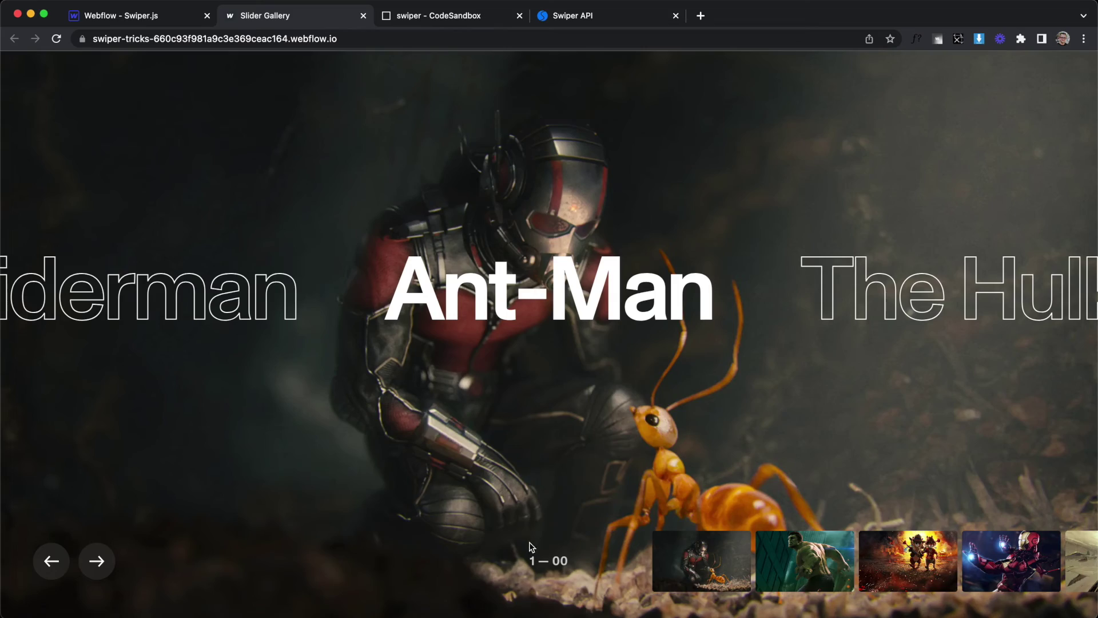
key("Right")
key("Right")
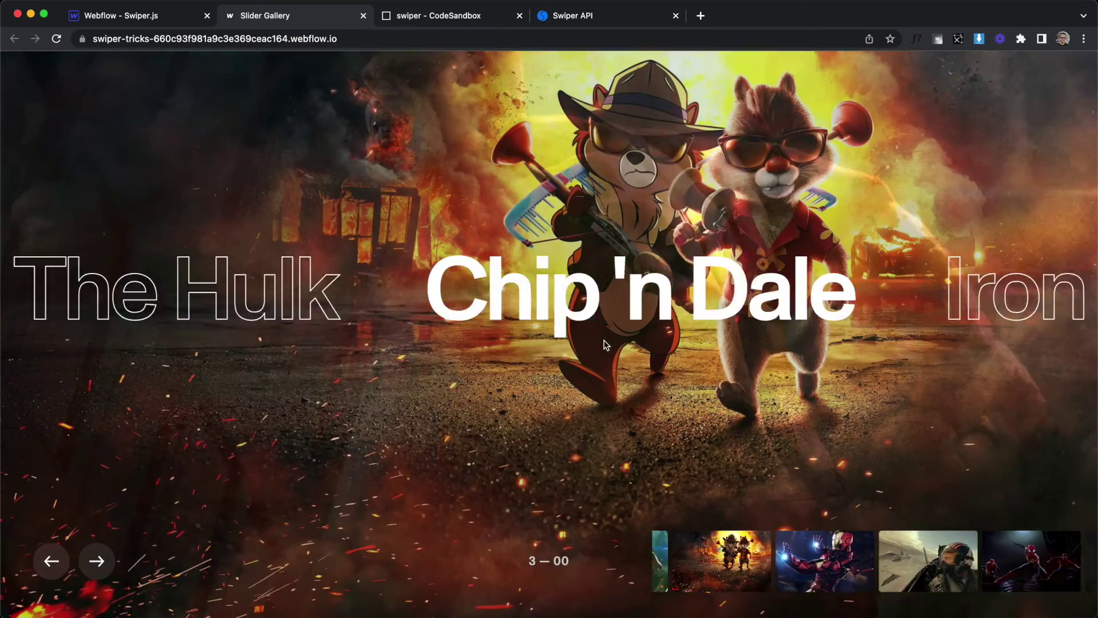
left_click(97, 561)
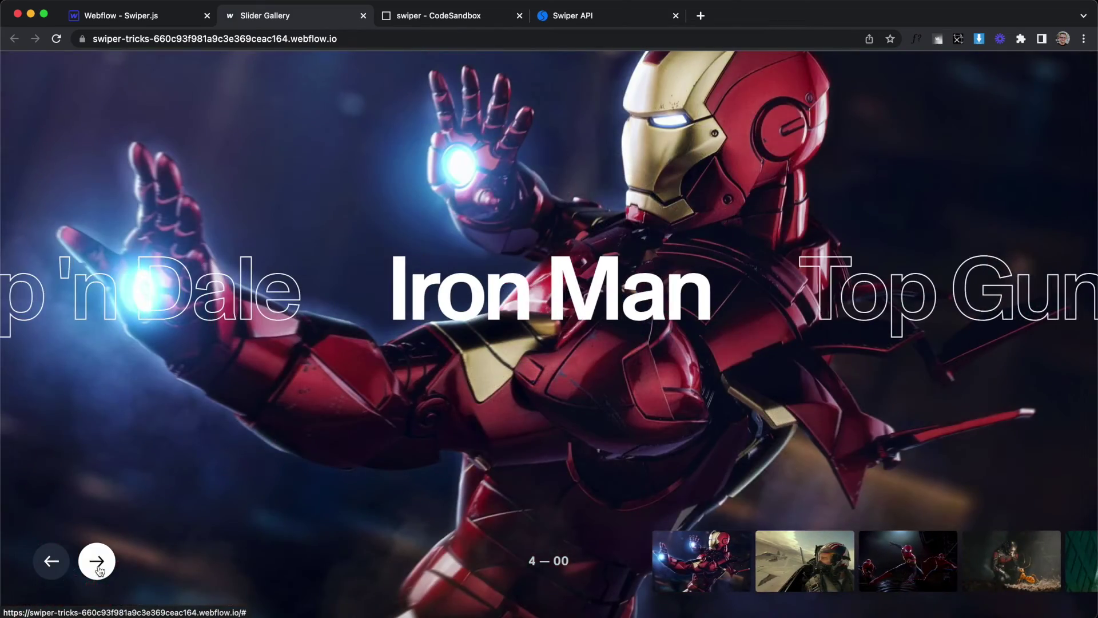
Return to script.js in CodeSandbox and place the caret below the slide-change handler
key("cmd+alt+Right")
left_click_drag(220, 405, 358, 406)
left_click(355, 448)
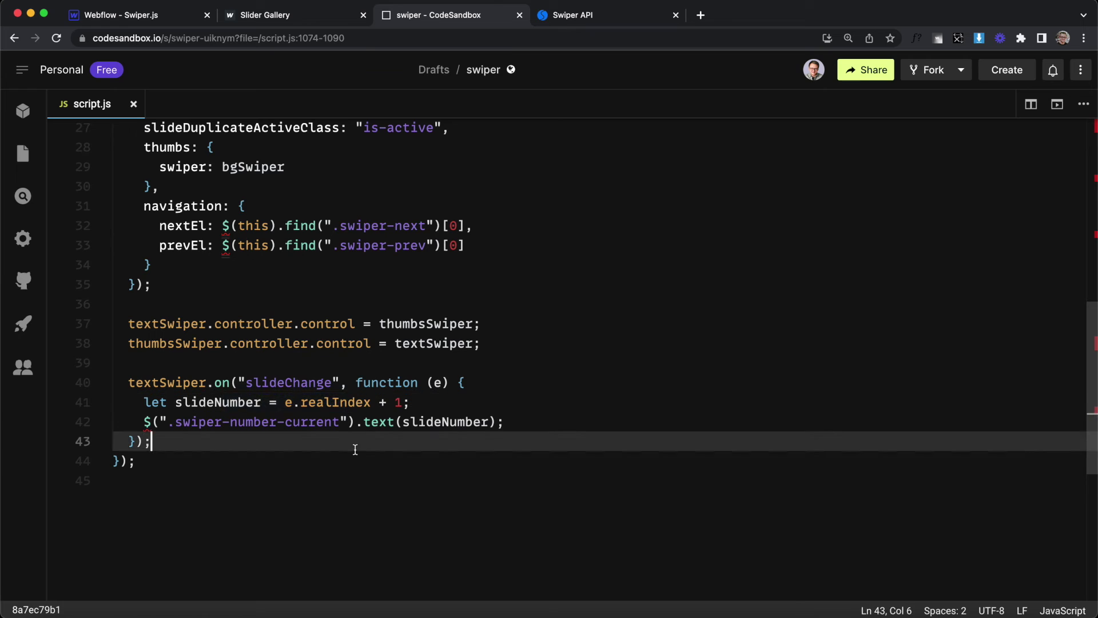
Paste a numberWithZero helper function at the top of script.js
left_click(217, 489)
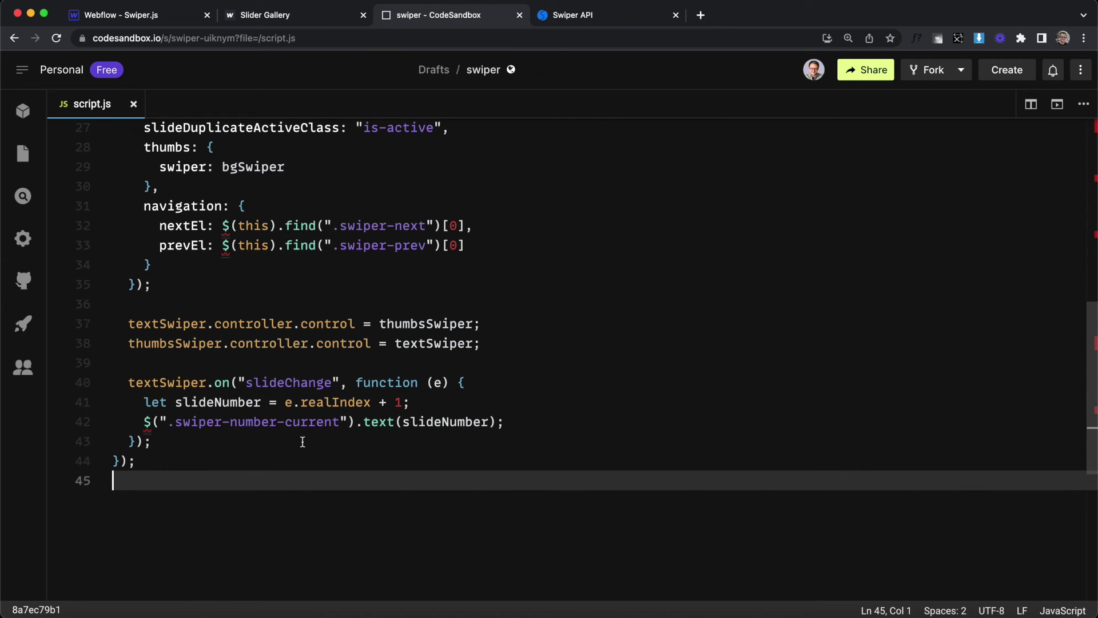
scroll(278, 369, "up", 10)
left_click(114, 129)
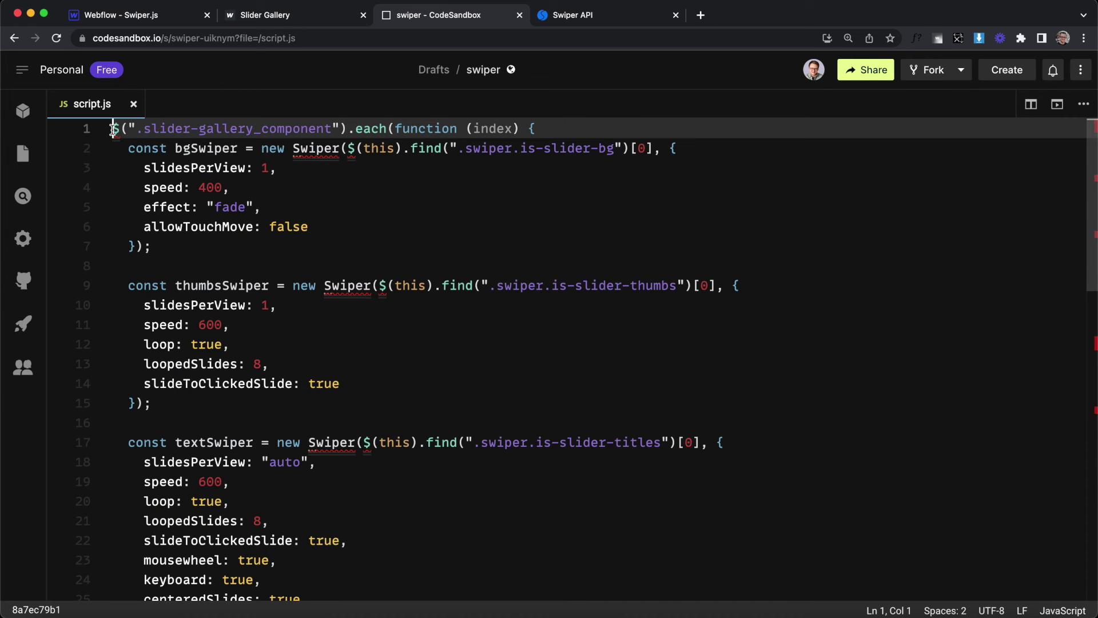
key("Return")
key("Return")
key("Up")
key("super+v")
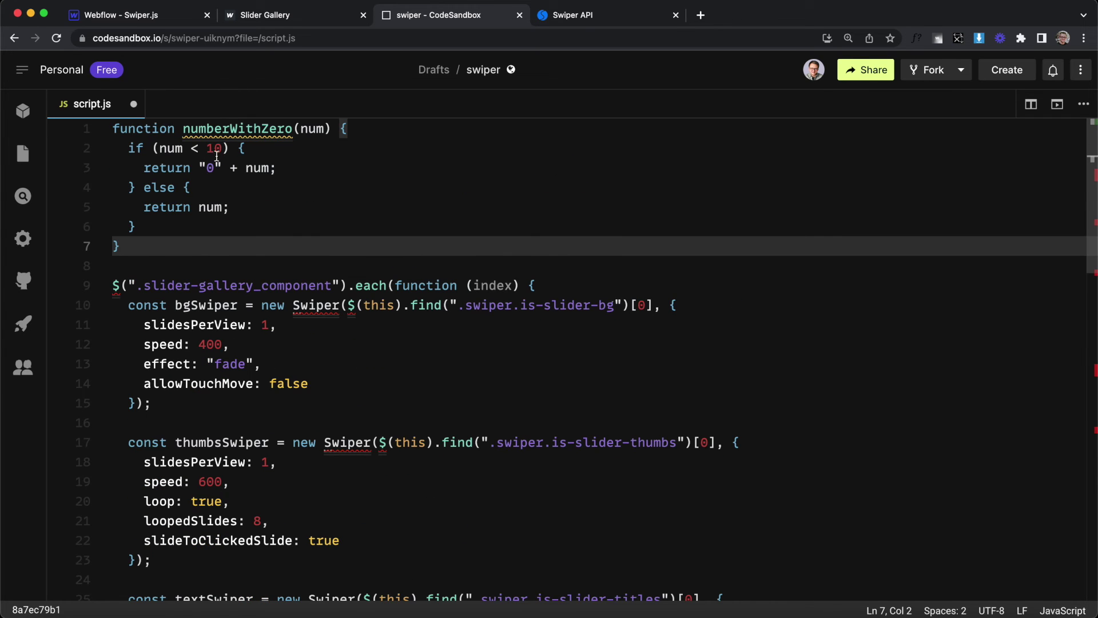
Review the helper's num parameter, below-10 check, added leading zero and unpadded return
left_click(199, 128)
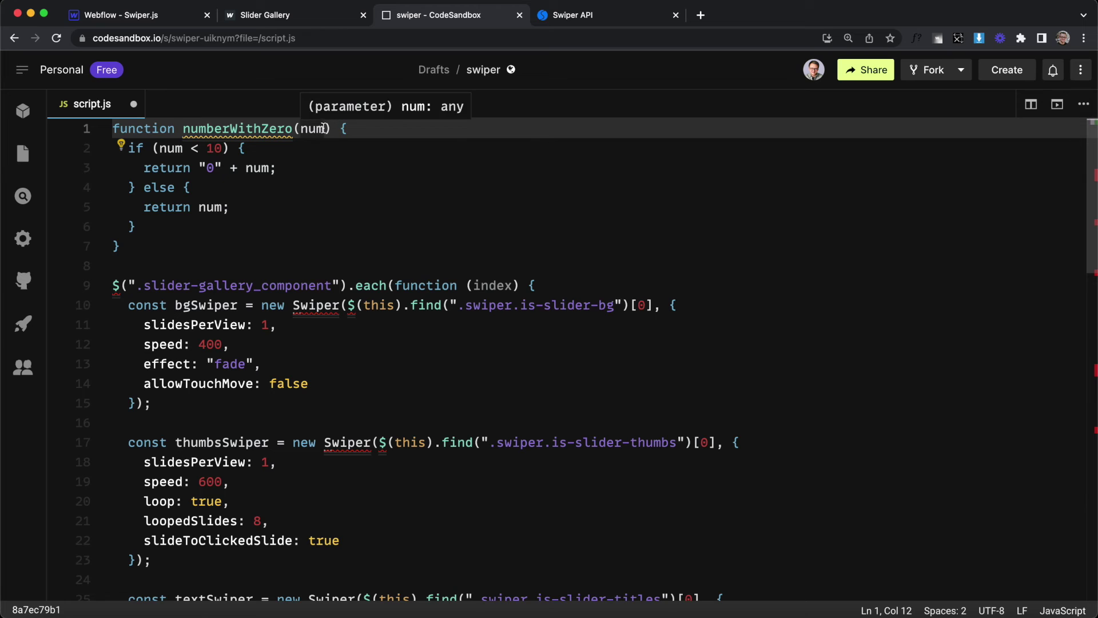
left_click_drag(324, 128, 301, 131)
left_click(175, 148)
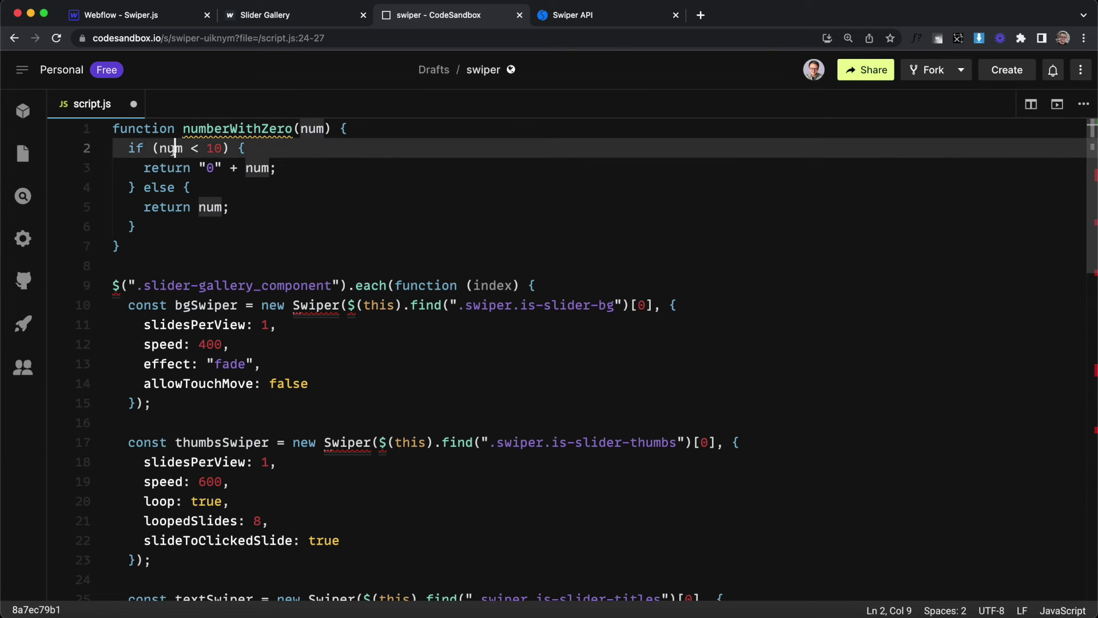
left_click_drag(220, 169, 191, 170)
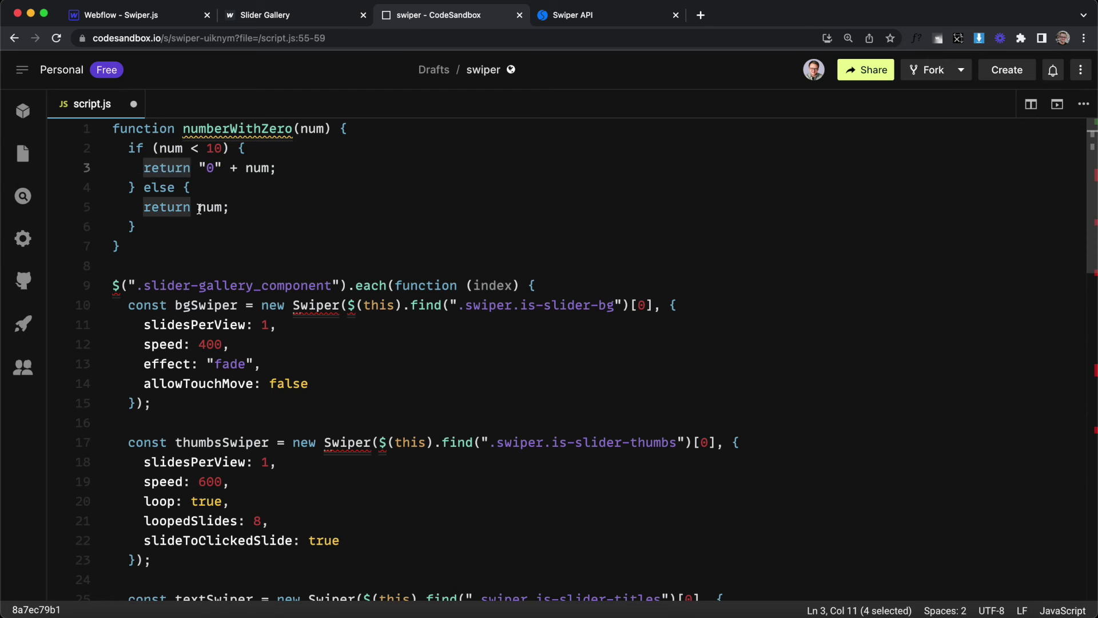
left_click_drag(183, 208, 275, 204)
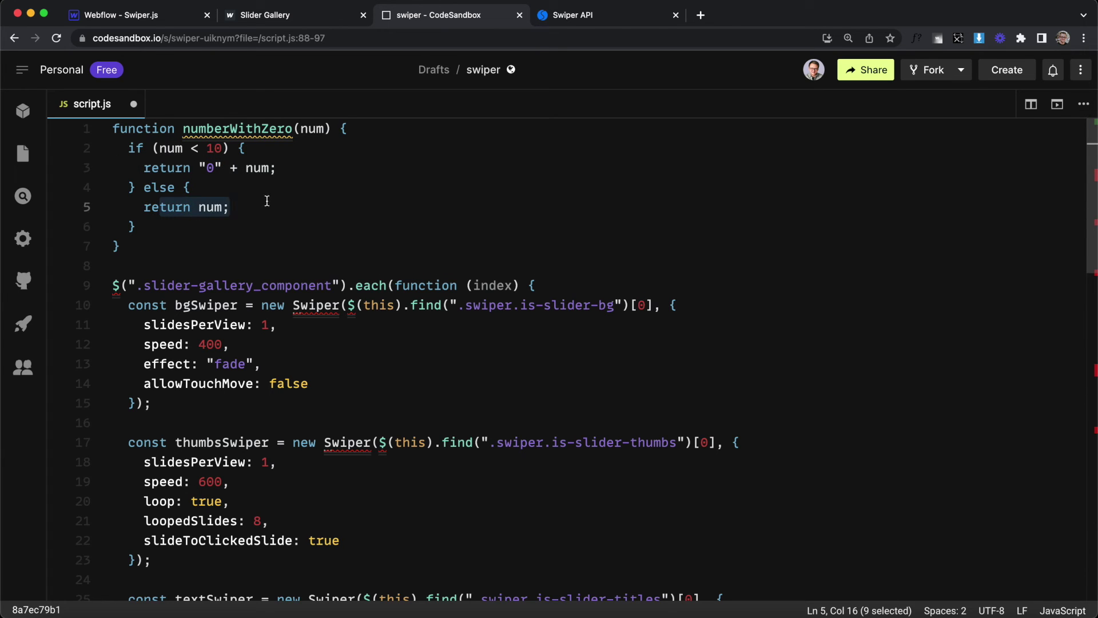
left_click(266, 200)
left_click_drag(330, 127, 182, 128)
Change the slideNumber line to numberWithZero(e.realIndex + 1) and save script.js
scroll(308, 340, "down", 10)
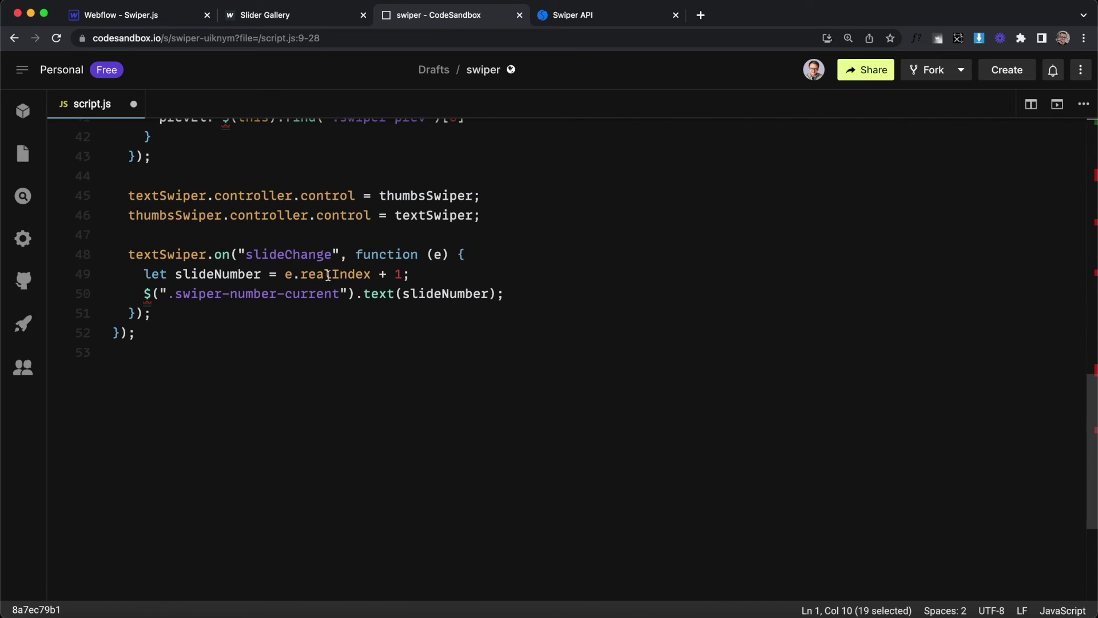
left_click(285, 274)
key("super+v")
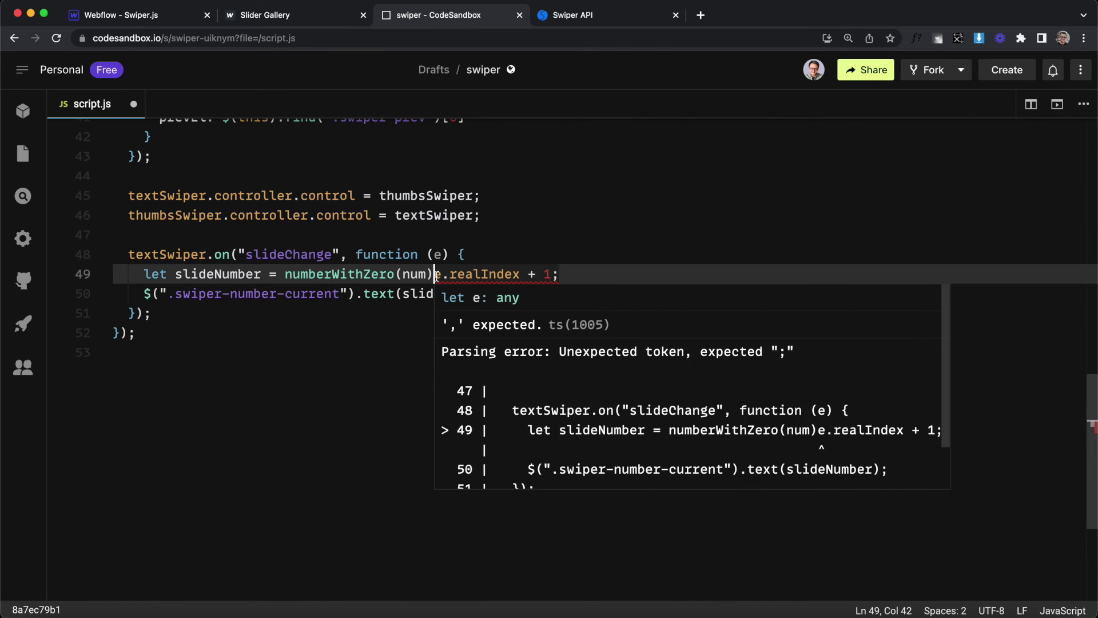
left_click_drag(435, 281, 546, 282)
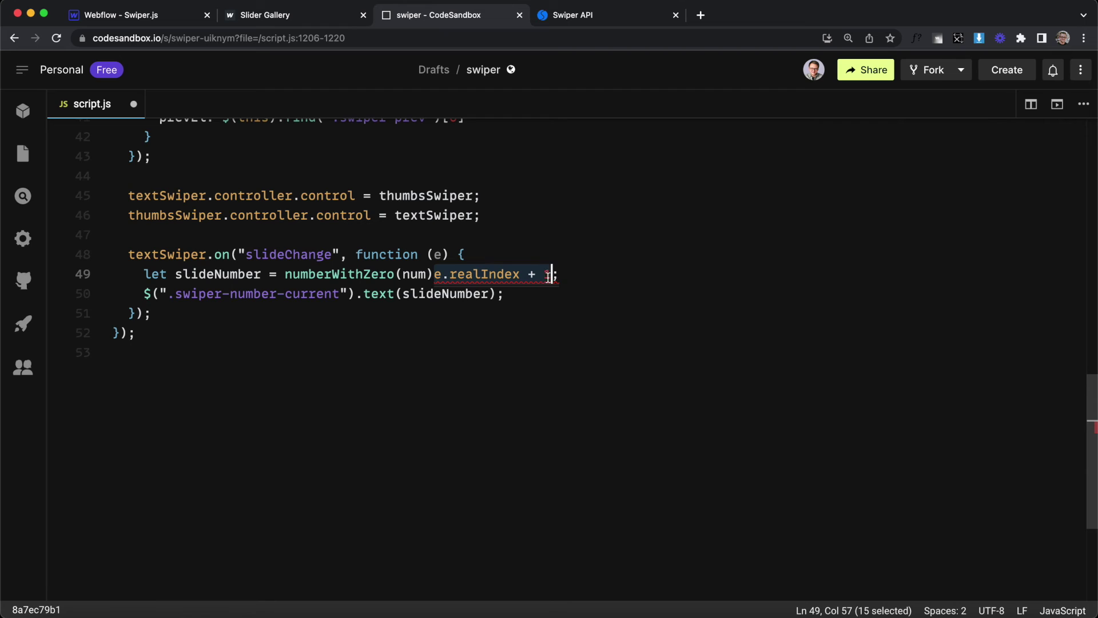
key("BackSpace")
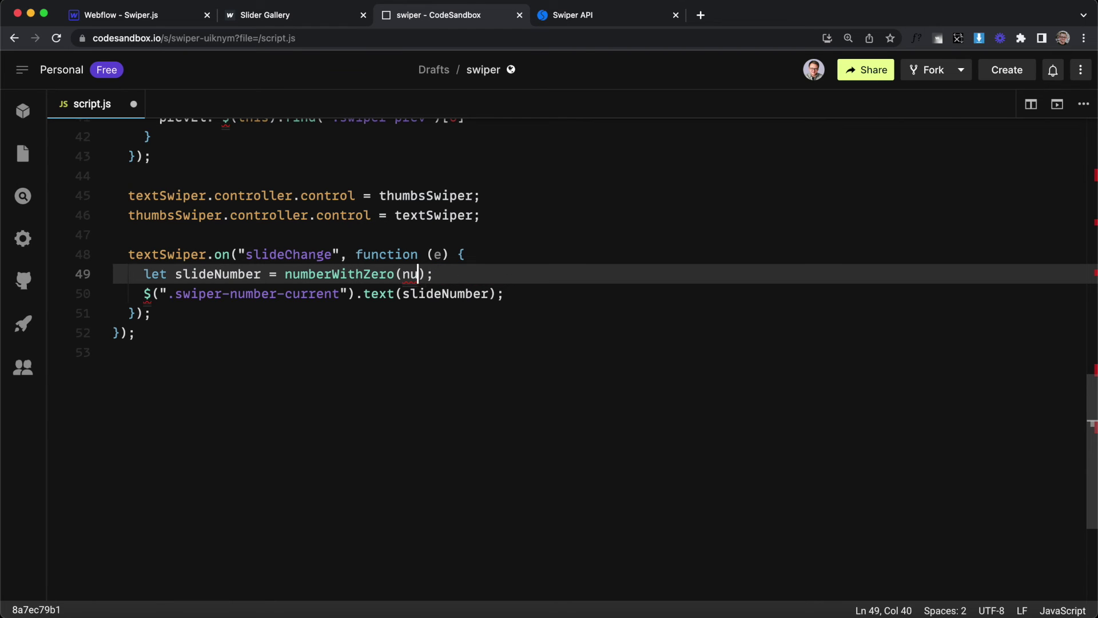
key("super+v")
key("super+s")
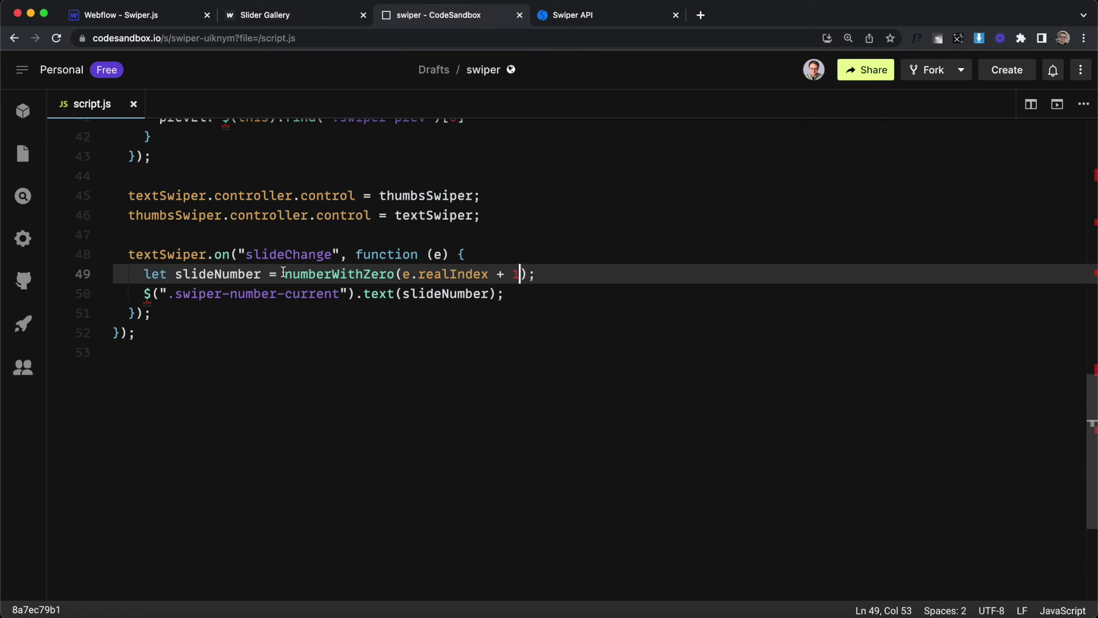
Glance at the Webflow Designer, then return to the top of script.js
key("super+1")
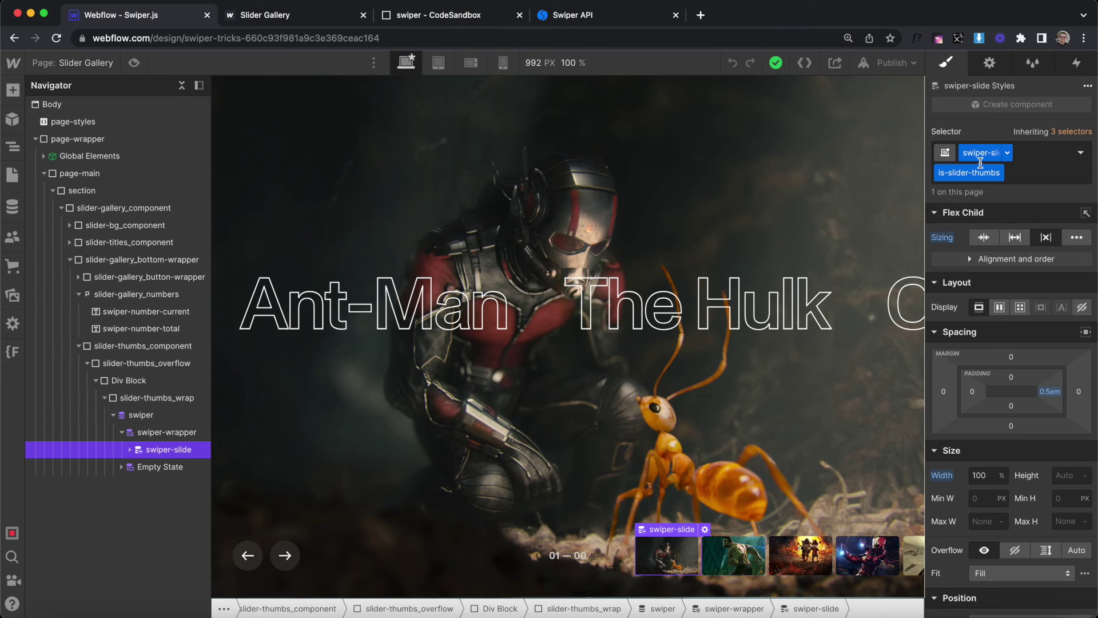
left_click(424, 14)
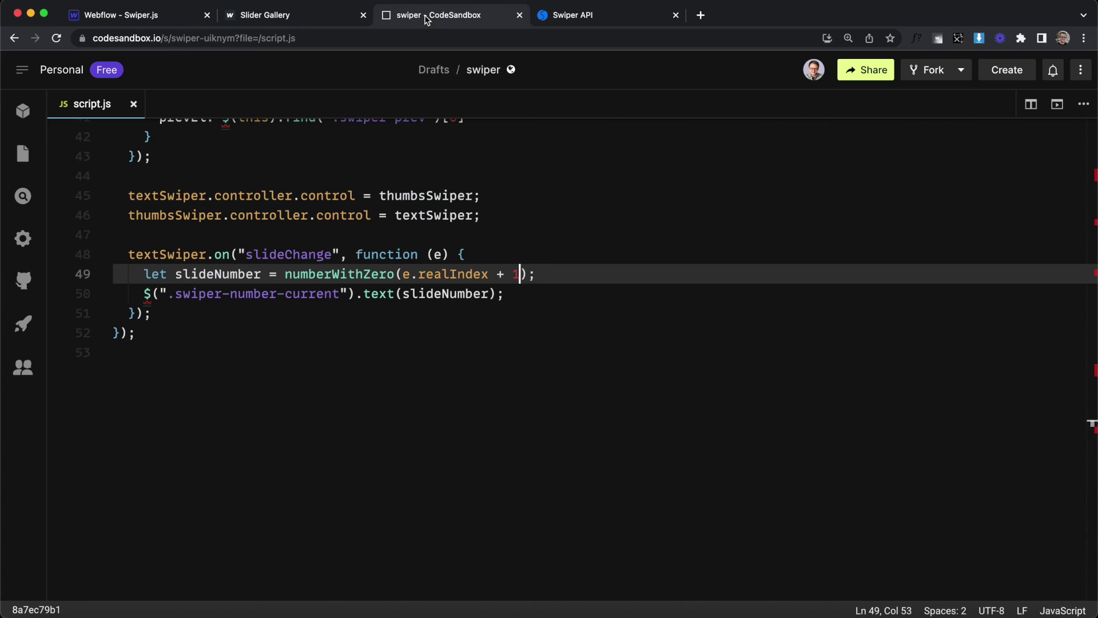
scroll(267, 271, "up", 10)
scroll(267, 271, "up", 2)
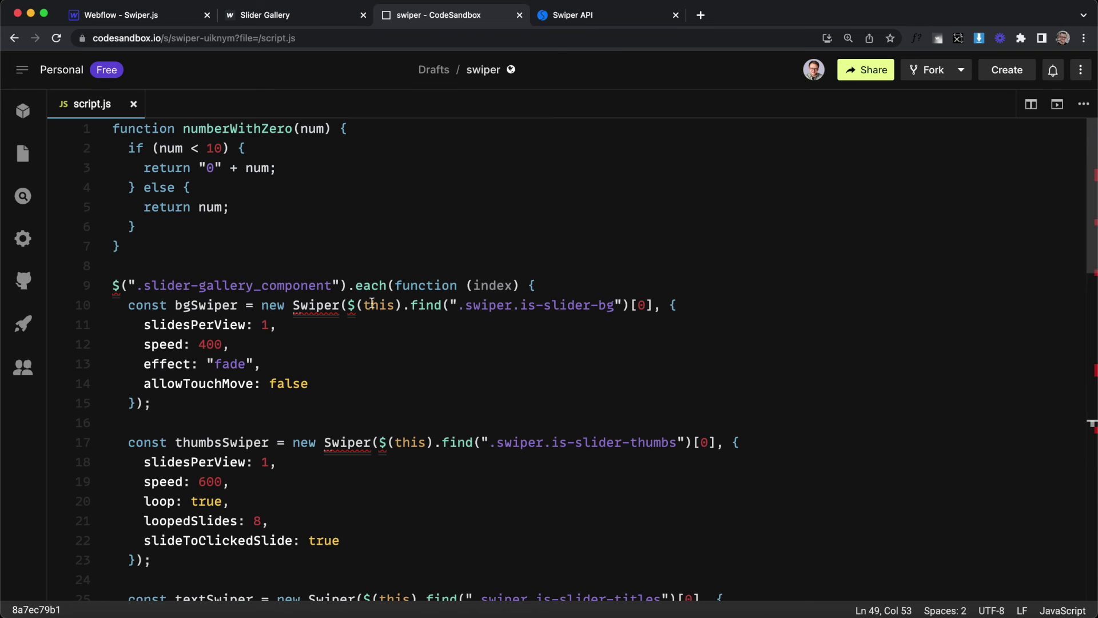
Add let totalSlides = $(this).find('.swiper-slide.is-slider-thumbs').length; inside the each loop
left_click(555, 285)
key("Return")
type("let total")
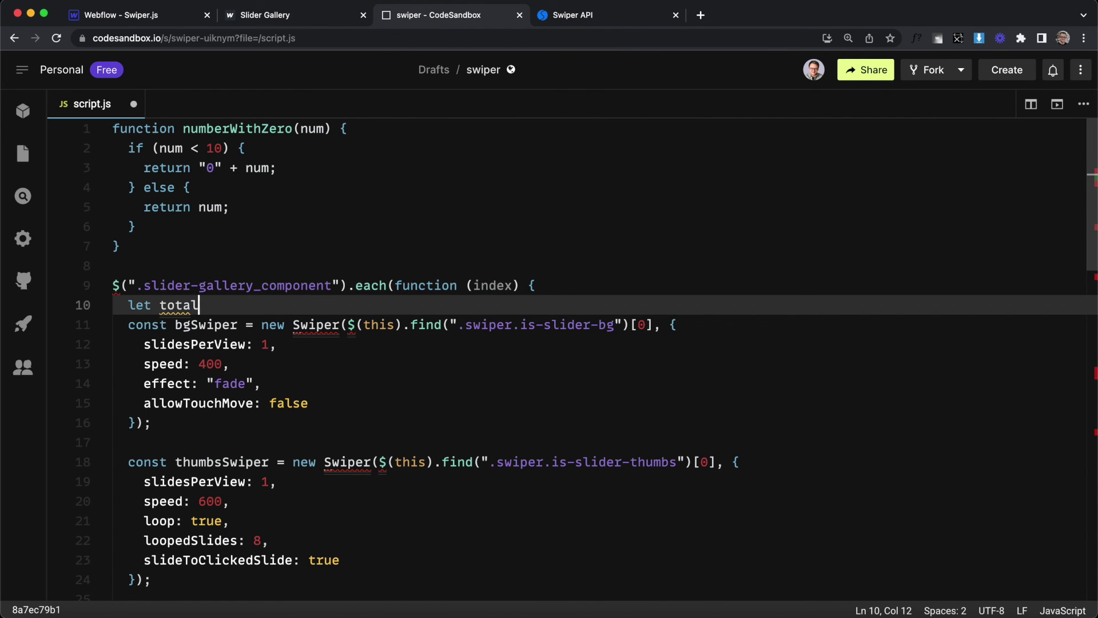
type("Slides")
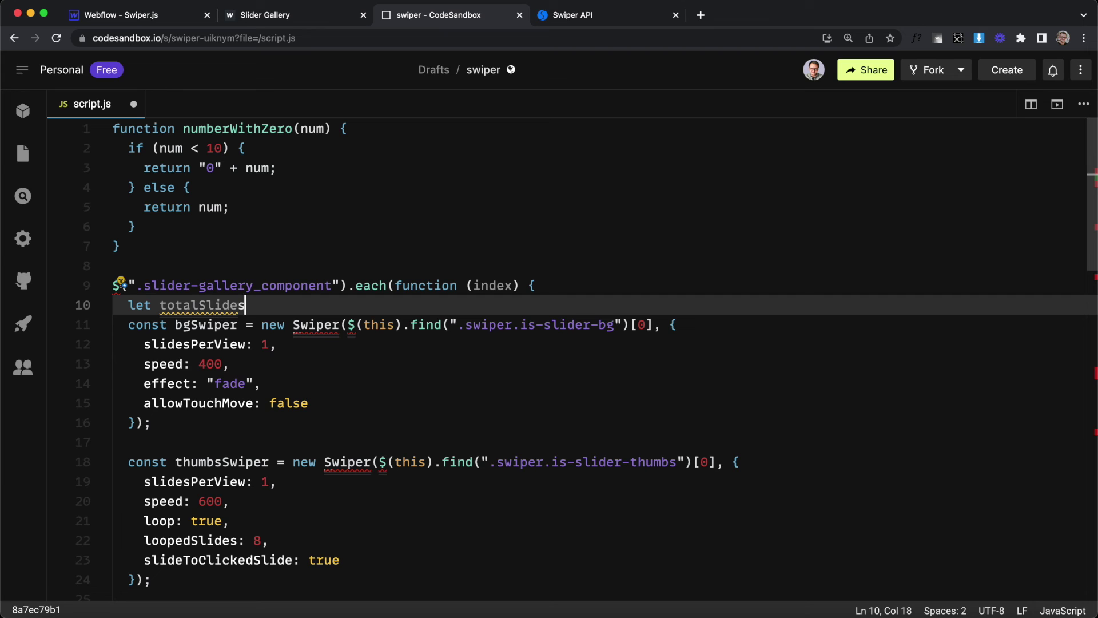
type(" = $(this)")
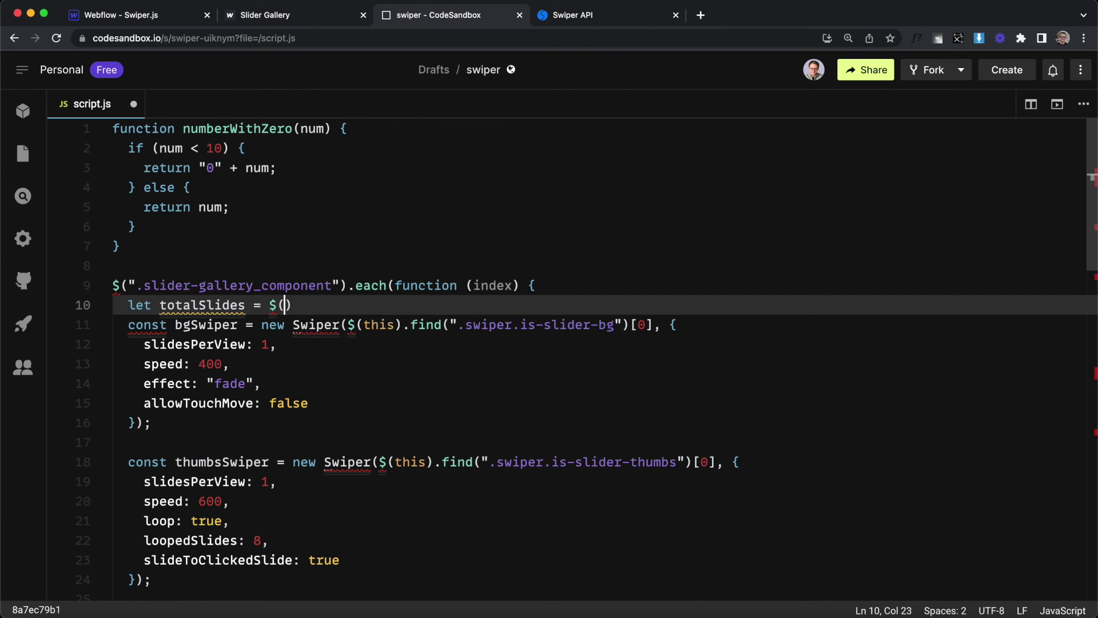
type(".find('")
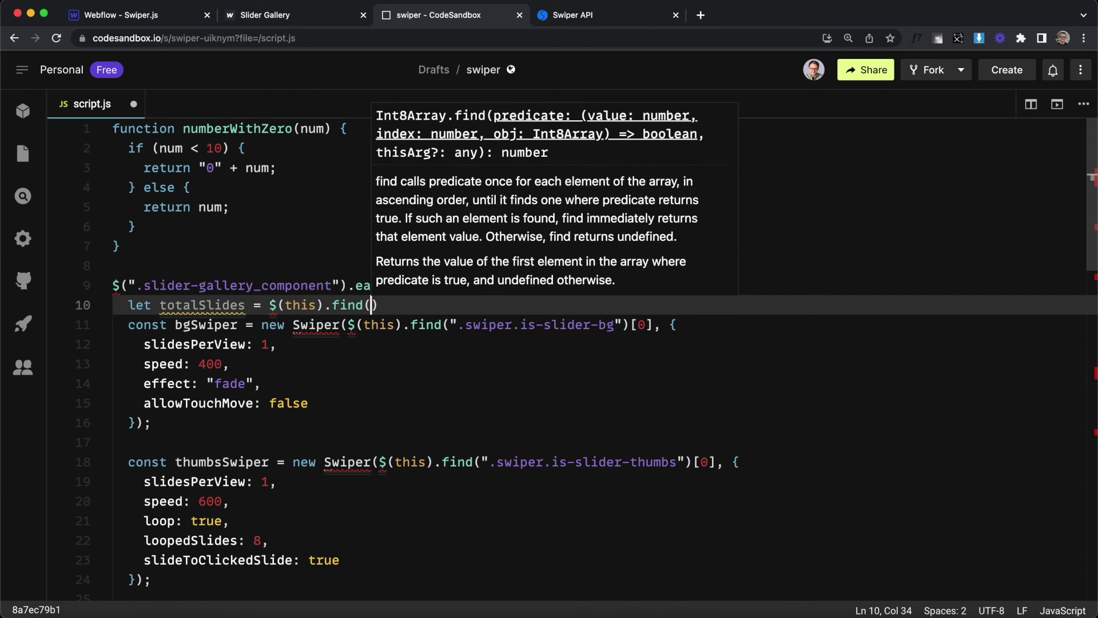
type(".swiper-s")
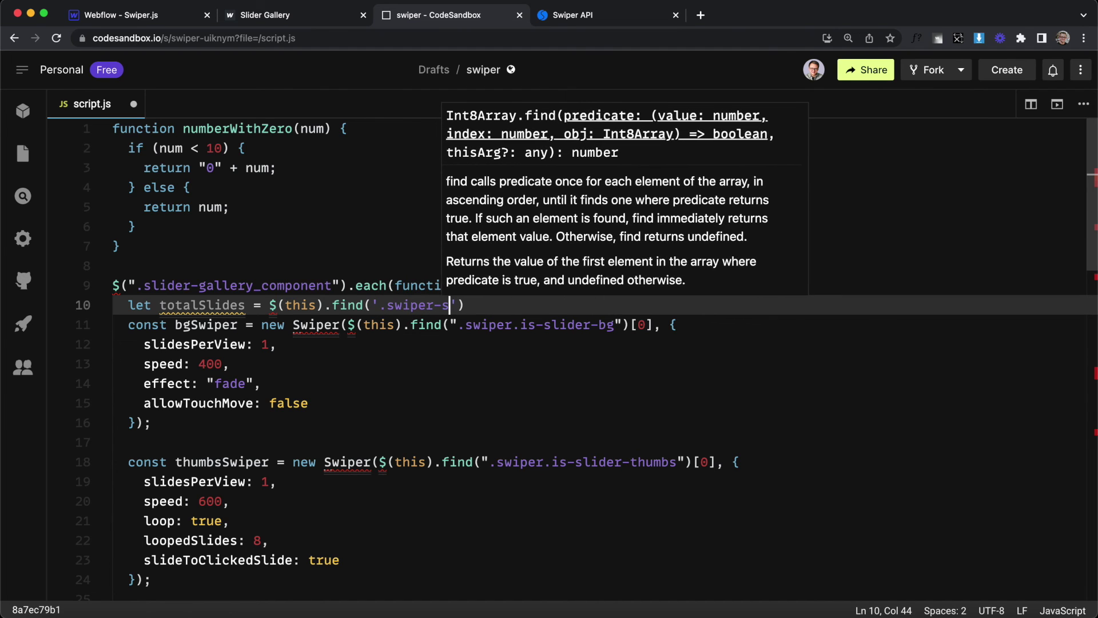
type("lide.is-slider-thumbs")
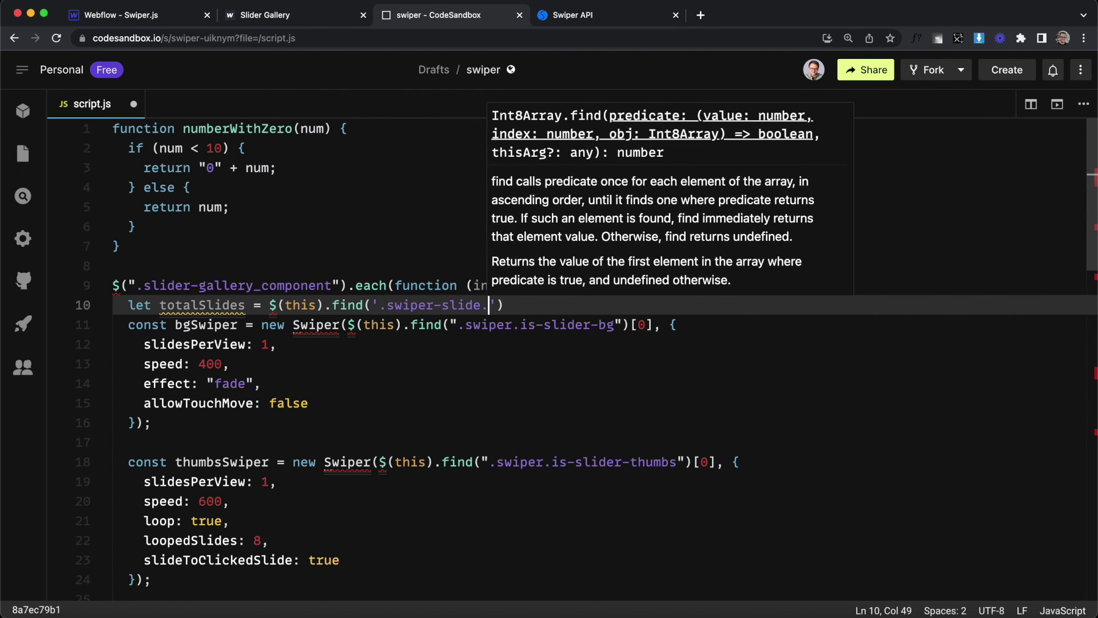
type("').l")
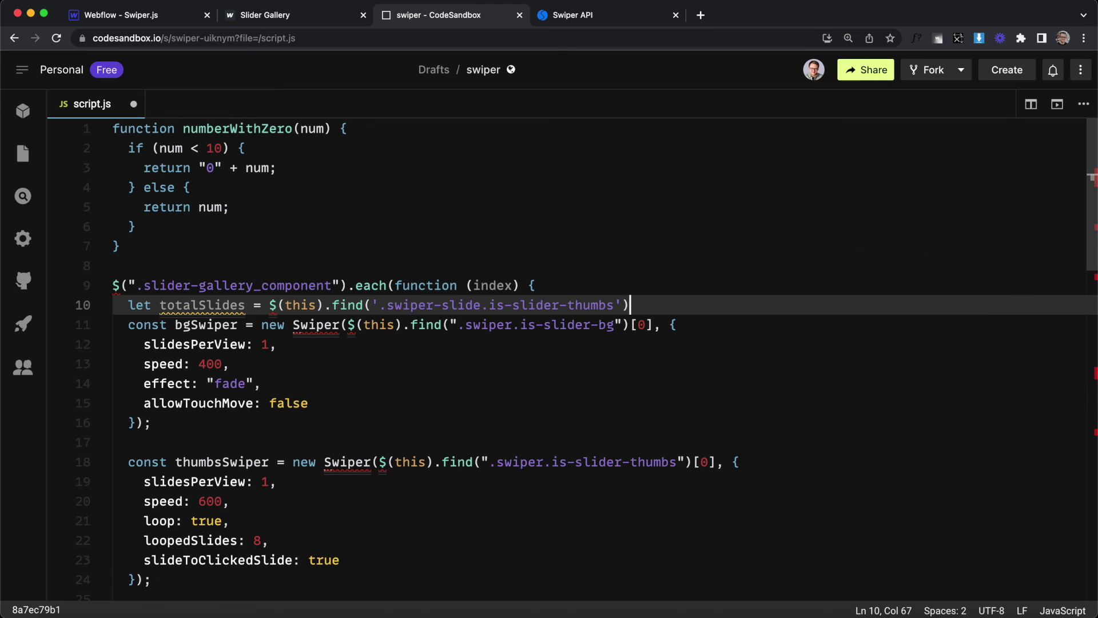
type("ength;")
key("super+1")
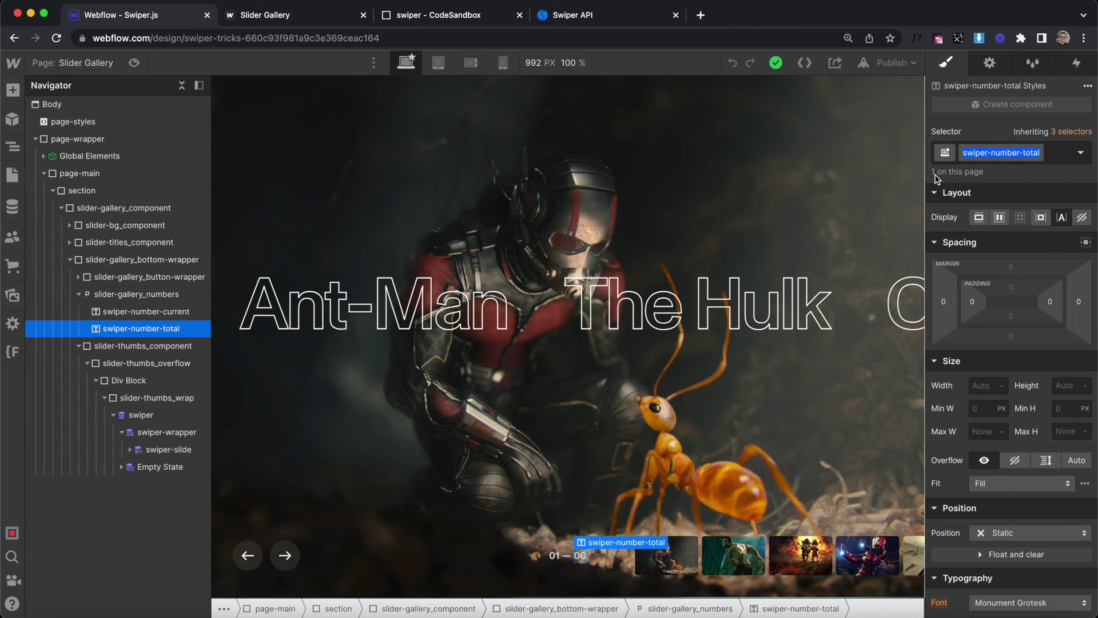
left_click(491, 18)
type(";")
key("Return")
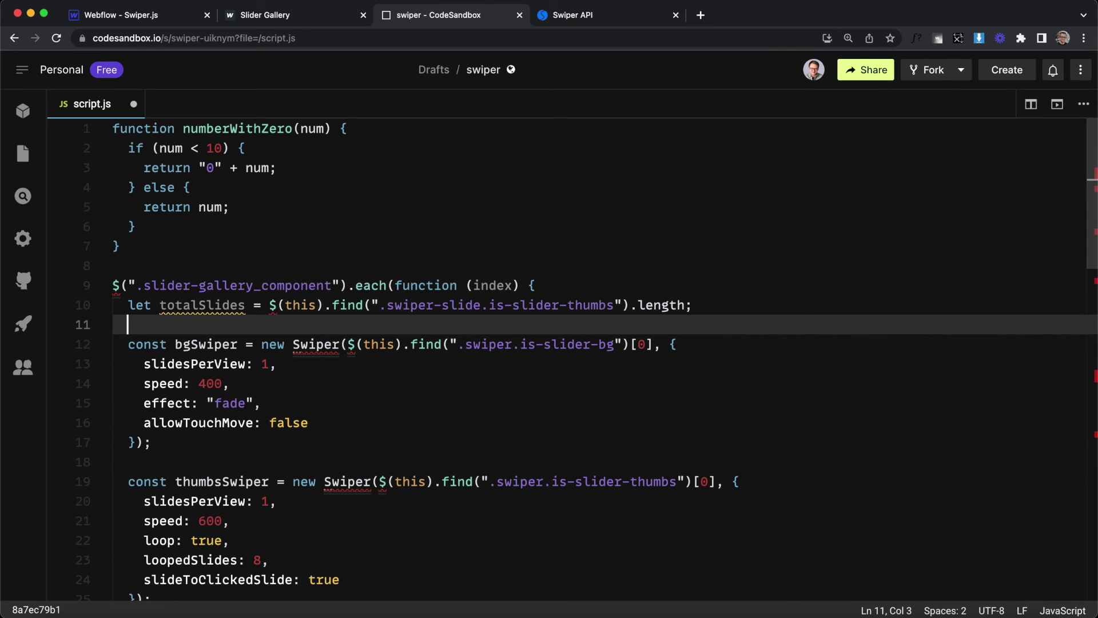
Add $('.swiper-number-total').text(totalSlides); on the next line
type("$('.")
type("swiper-number-total")
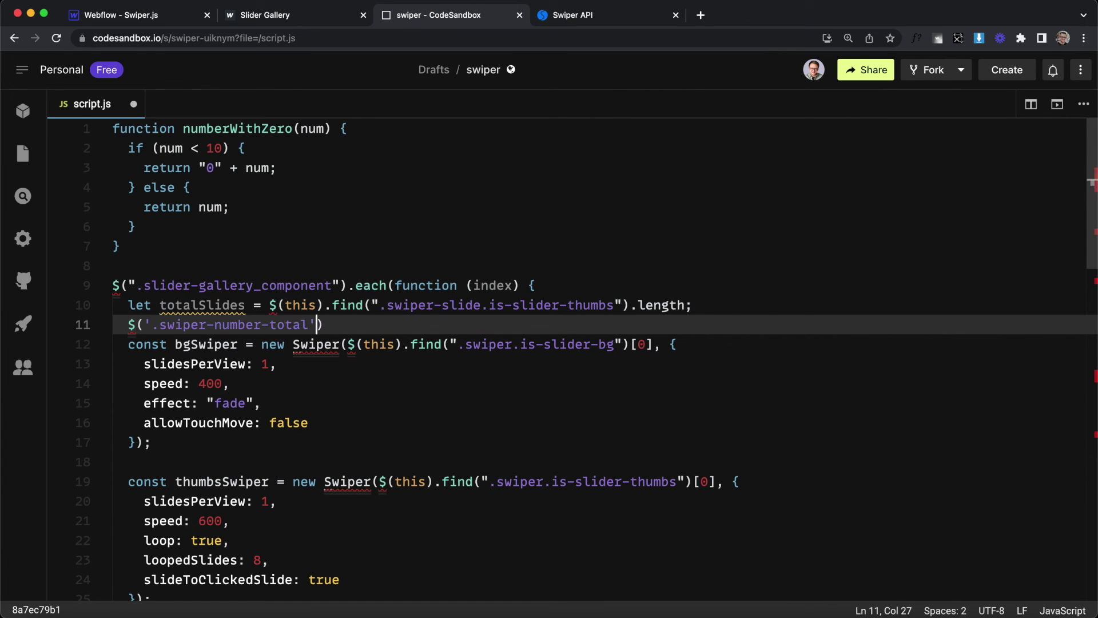
type(".text(")
left_click_drag(245, 304, 164, 304)
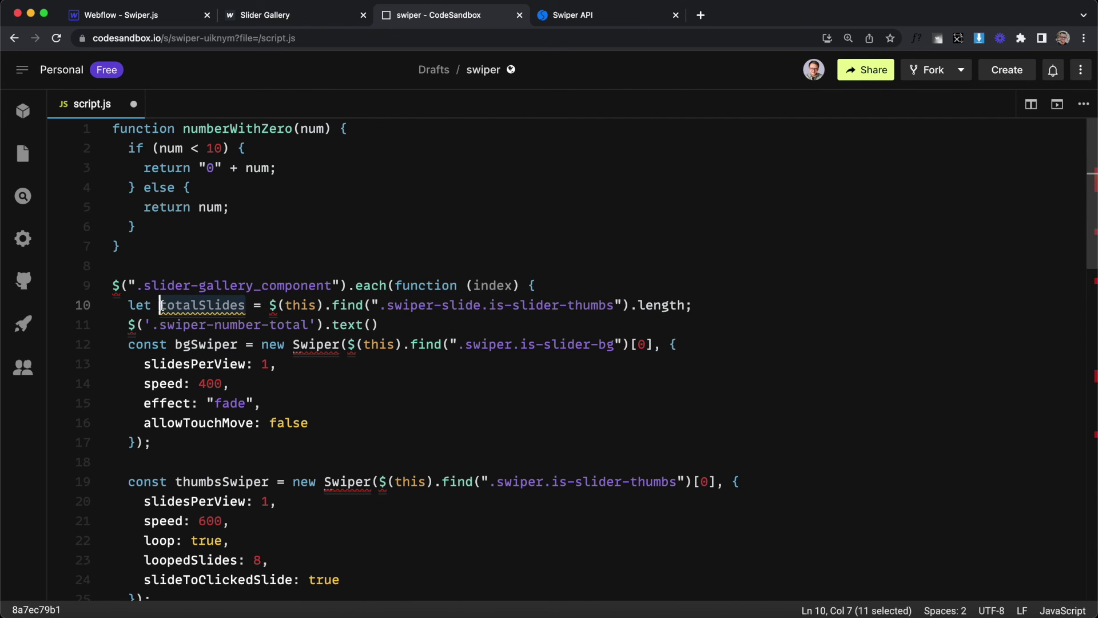
key("super+c")
left_click(370, 324)
key("super+v")
type(");")
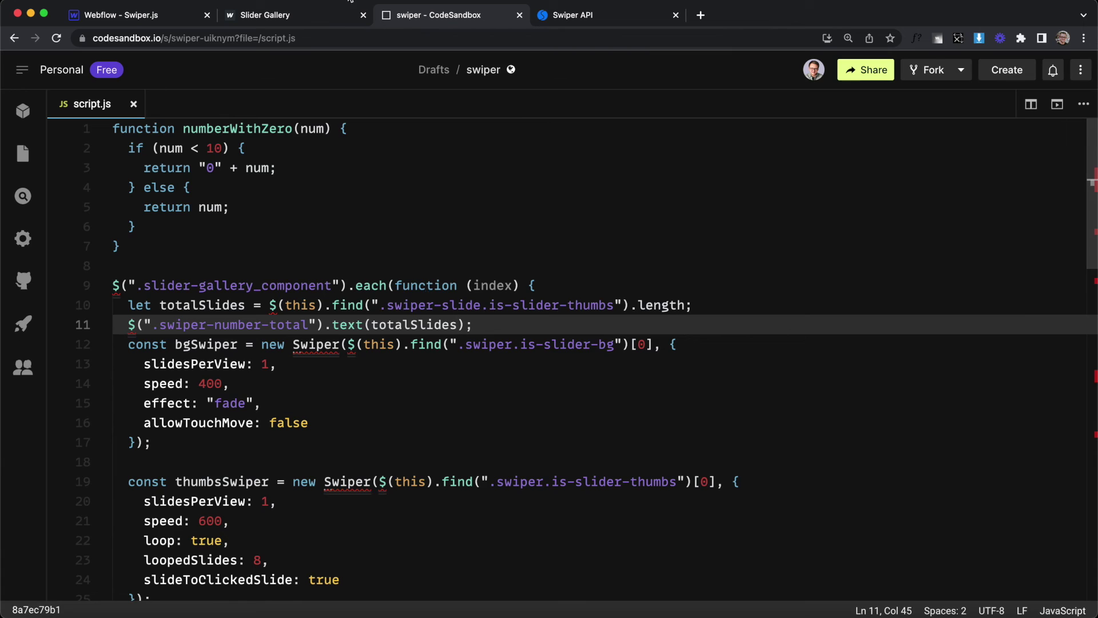
left_click(317, 16)
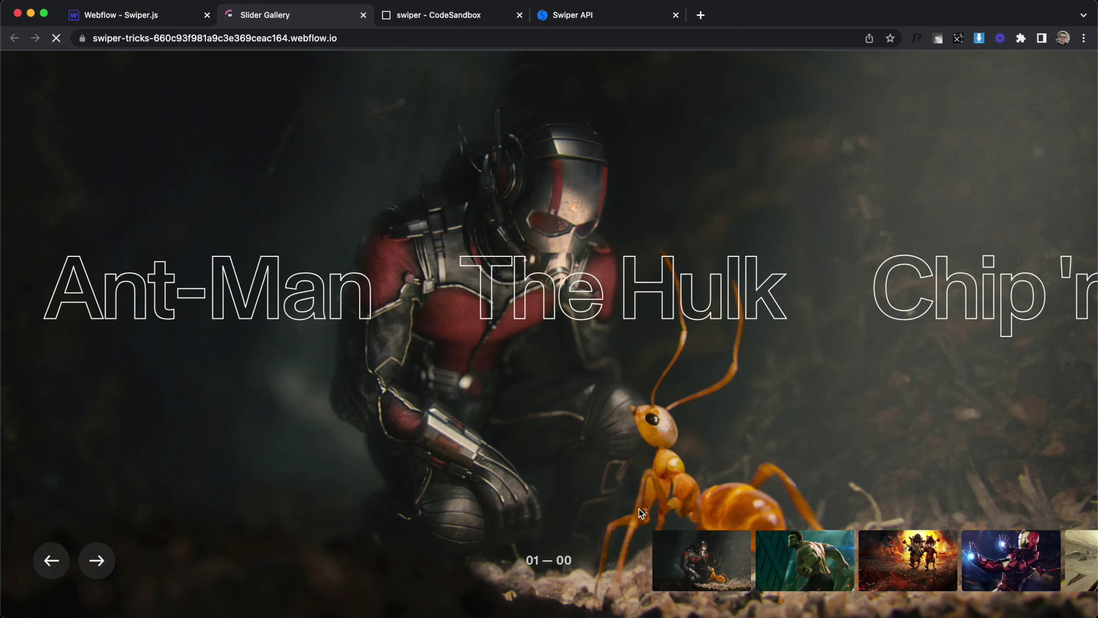
Advance to Hulk and Chip 'n Dale to confirm total 6, then select numberWithZero(num) in script.js
left_click(794, 556)
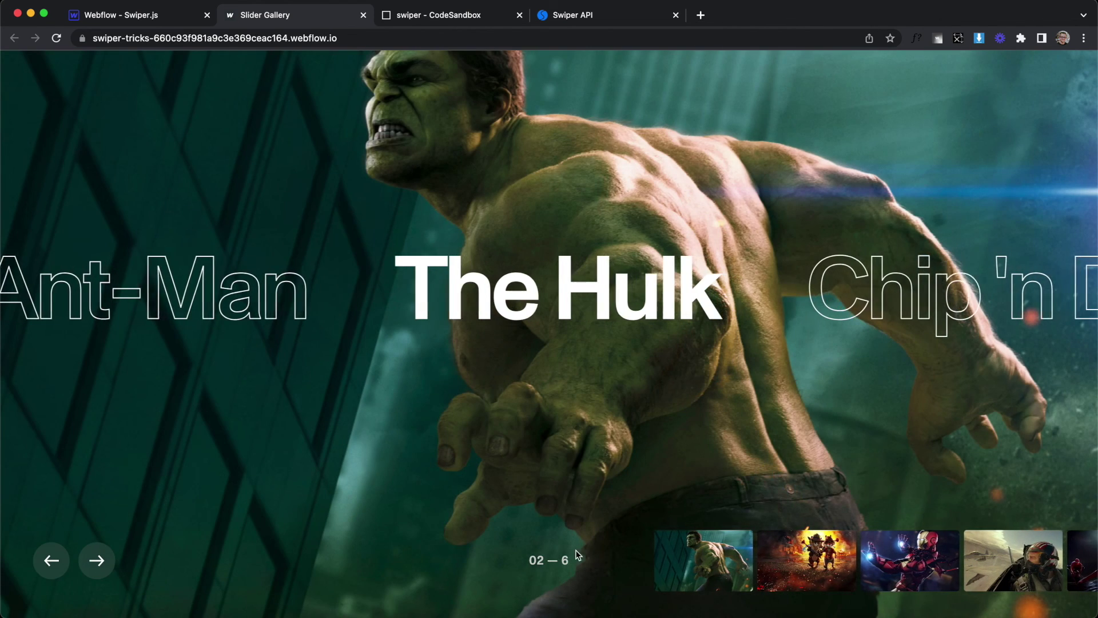
left_click(788, 577)
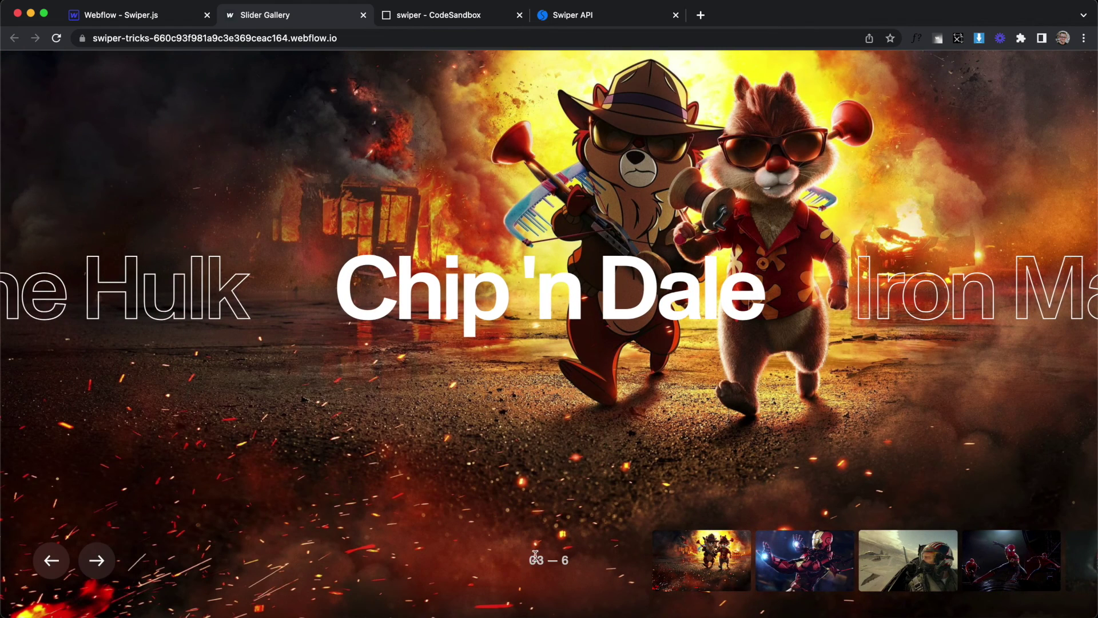
left_click(455, 18)
left_click_drag(329, 131, 182, 129)
Make totalSlides numberWithZero($(this).find('.swiper-slide.is-slider-thumbs').length) on line 10
key("super+c")
left_click(271, 305)
key("super+v")
left_click_drag(421, 308, 832, 305)
key("BackSpace")
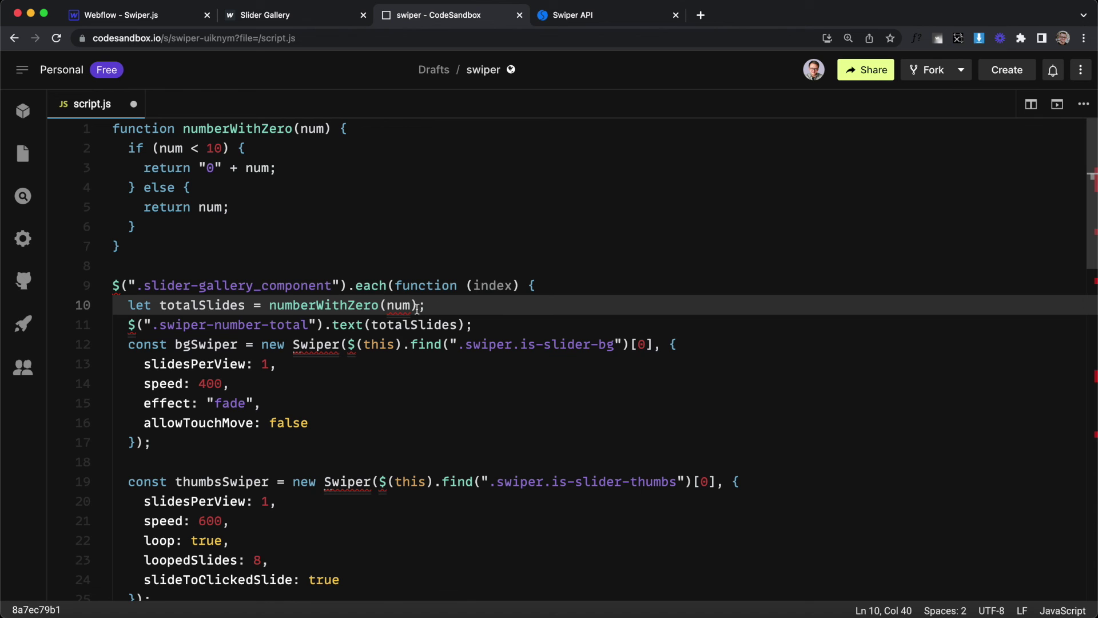
key("BackSpace")
key("BackSpace")
key("BackSpace")
key("super+v")
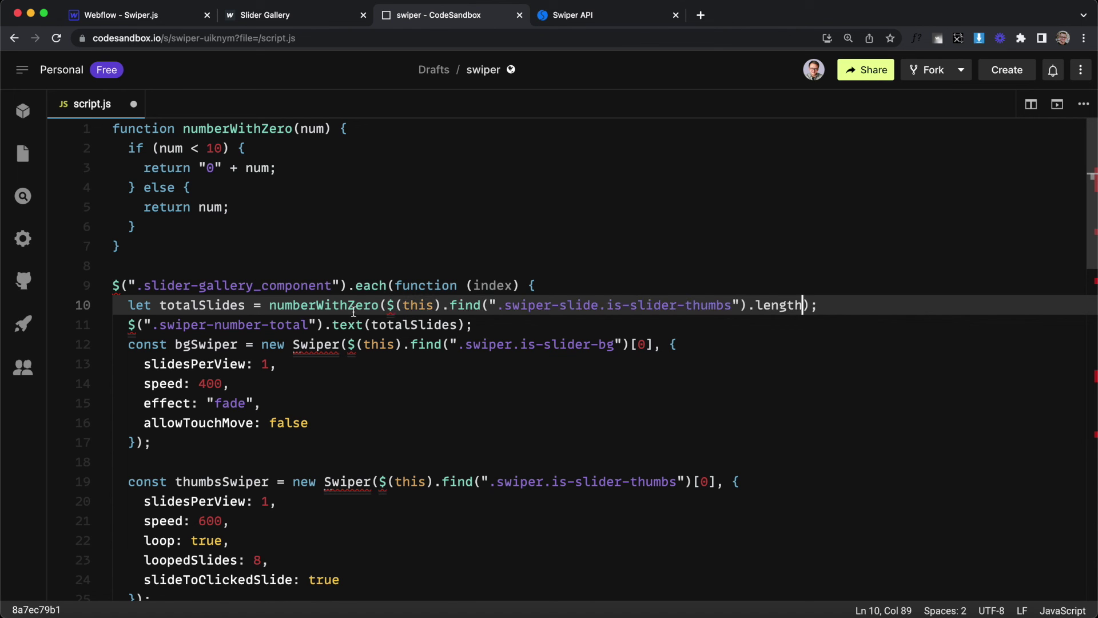
left_click_drag(285, 305, 364, 306)
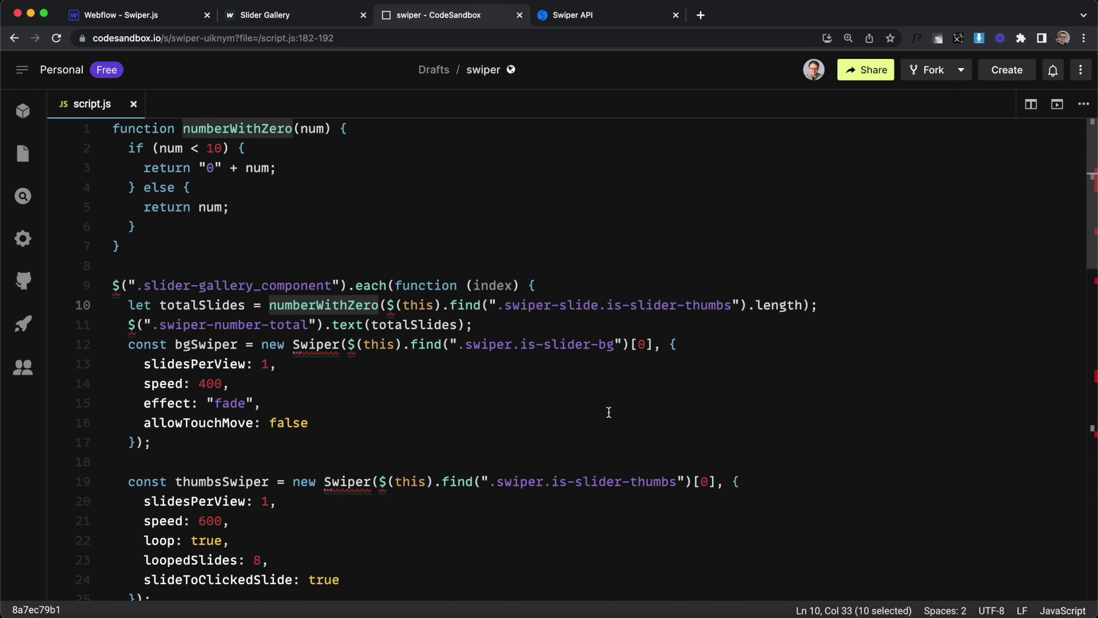
key("ctrl+shift+Tab")
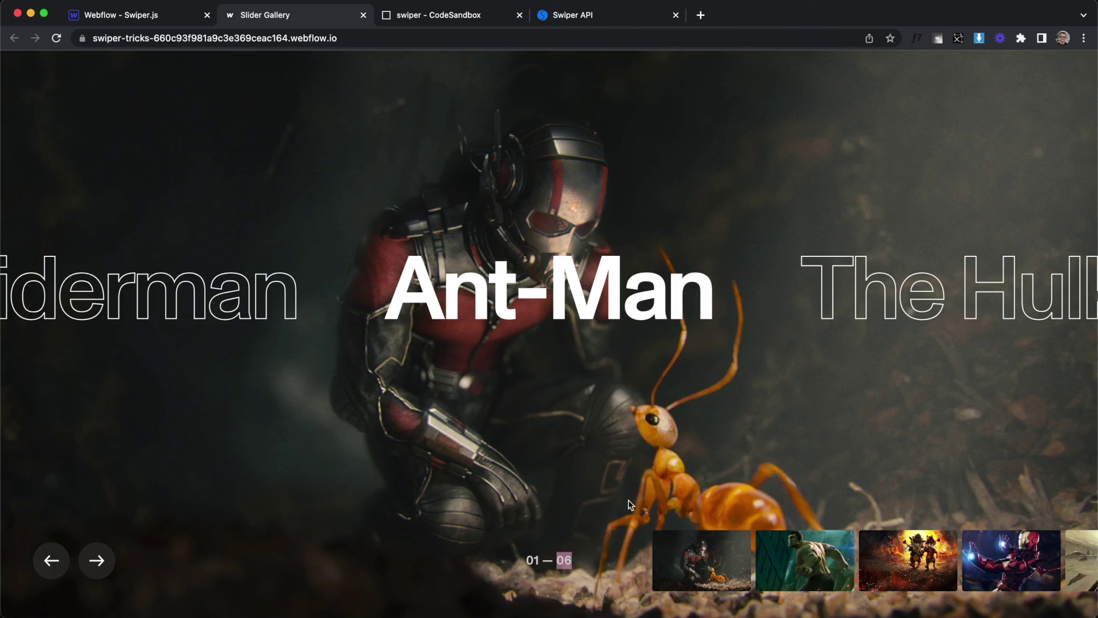
Jump to the Chip 'n Dale slide and confirm the counter reads 03 — 06
left_click(952, 562)
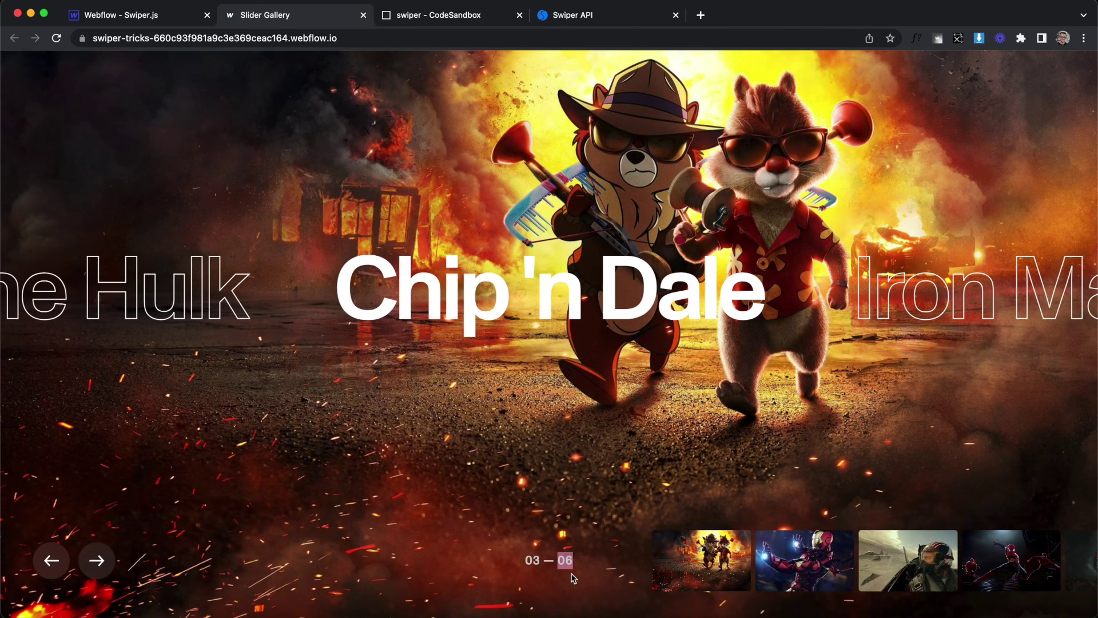
key("ctrl+shift+Tab")
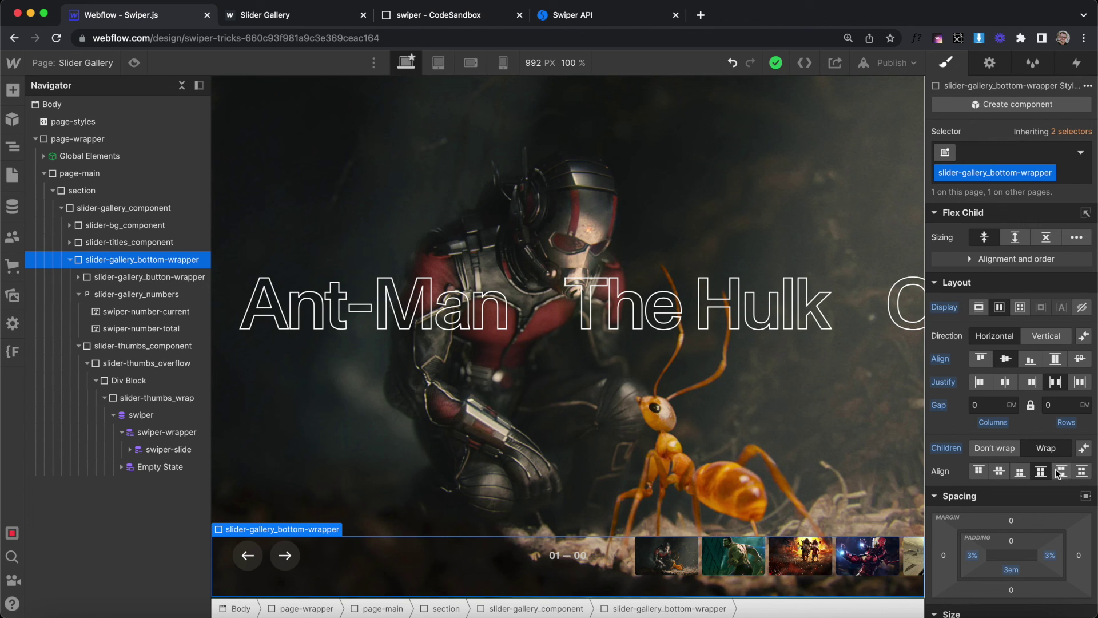
Compare breakpoints, then at Tablet set slider-gallery_button-wrapper width to Auto
left_click(438, 62)
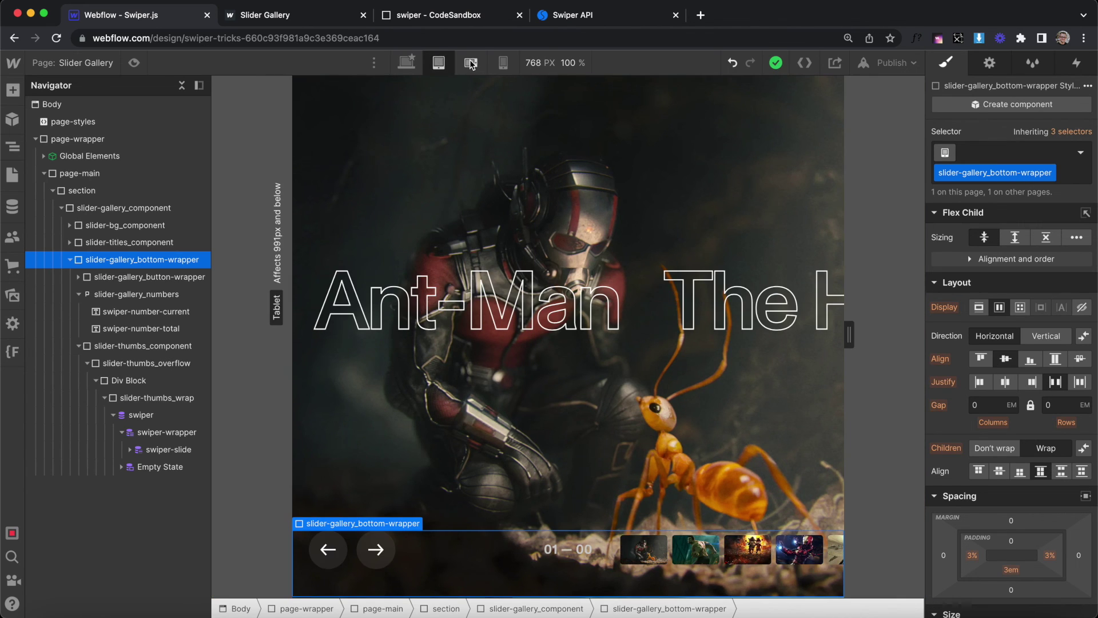
left_click(470, 63)
left_click(503, 63)
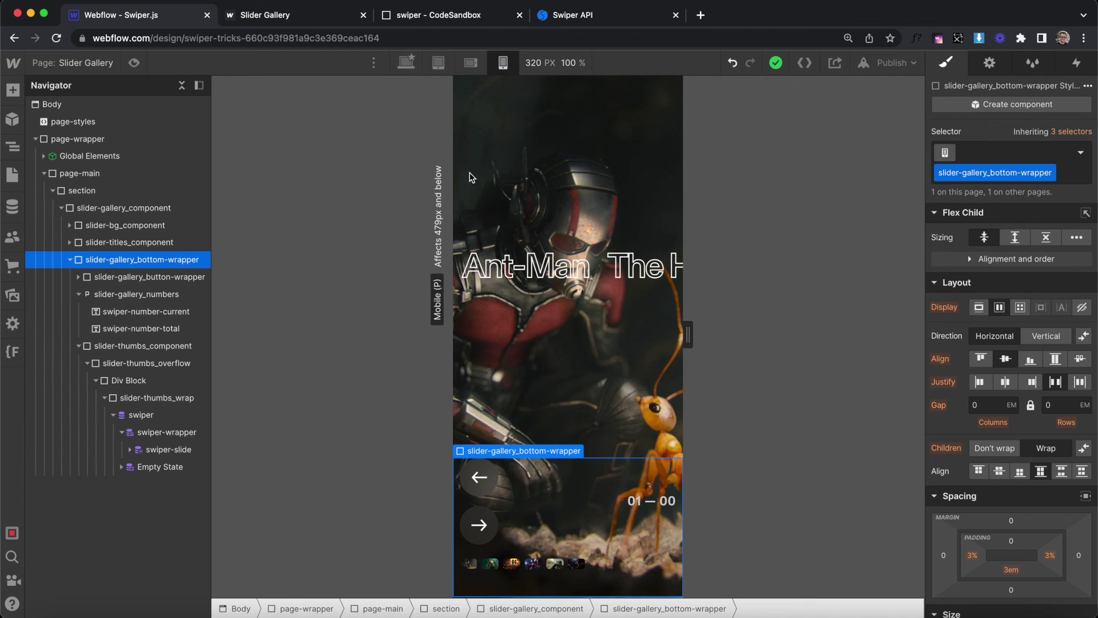
left_click(438, 63)
left_click(446, 553)
scroll(1009, 457, "down", 5)
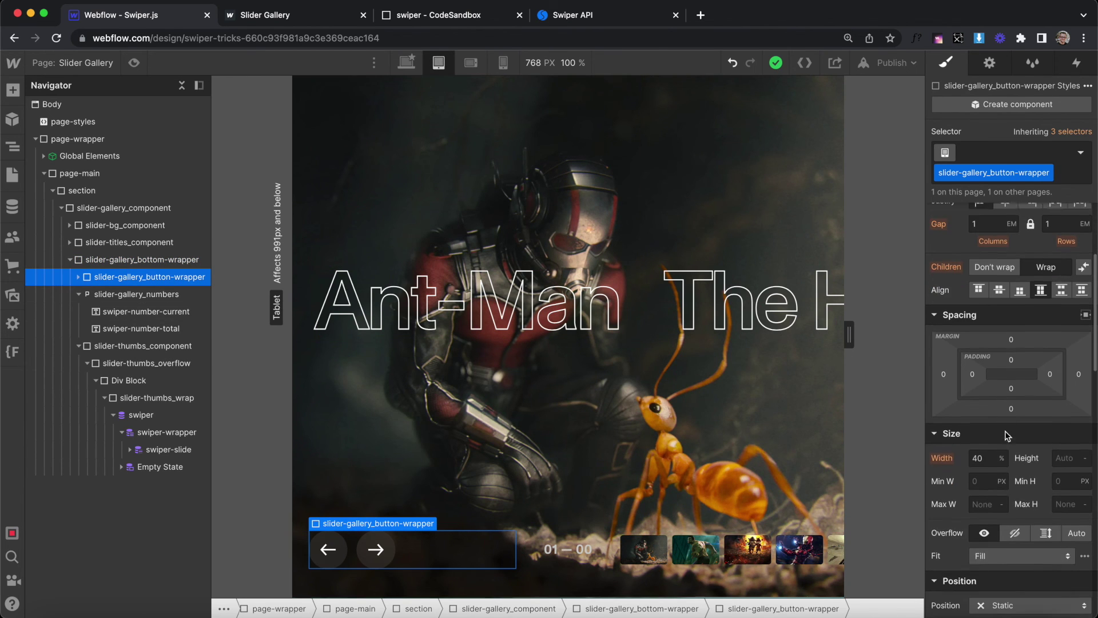
left_click(1009, 452)
left_click(1011, 553)
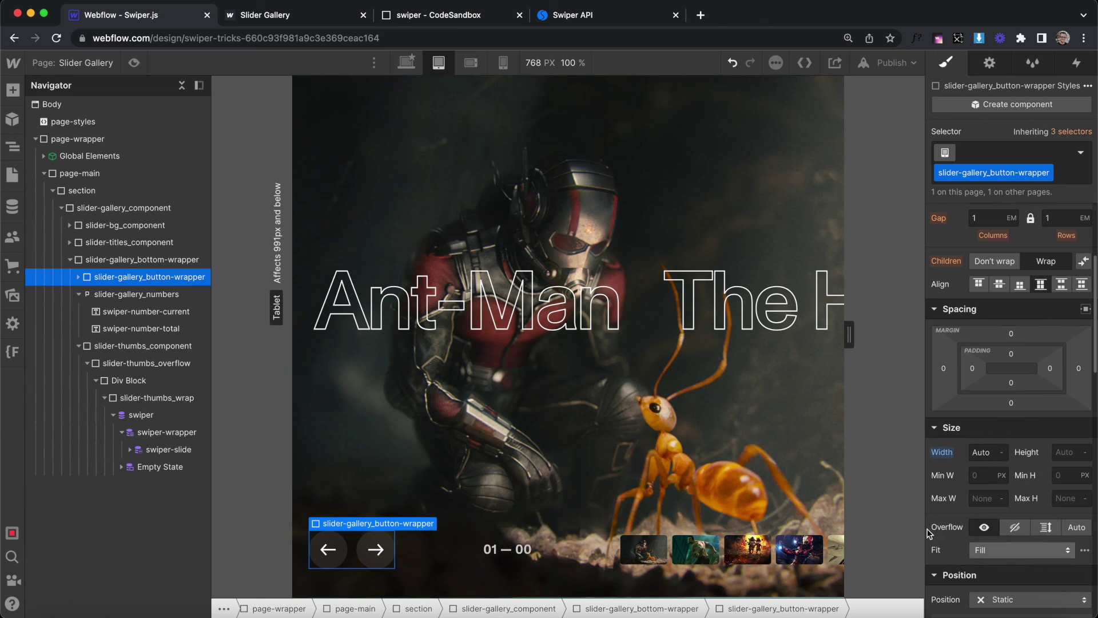
Set slider-thumbs_component width to 100% at the tablet breakpoint
left_click(142, 346)
scroll(1009, 400, "down", 3)
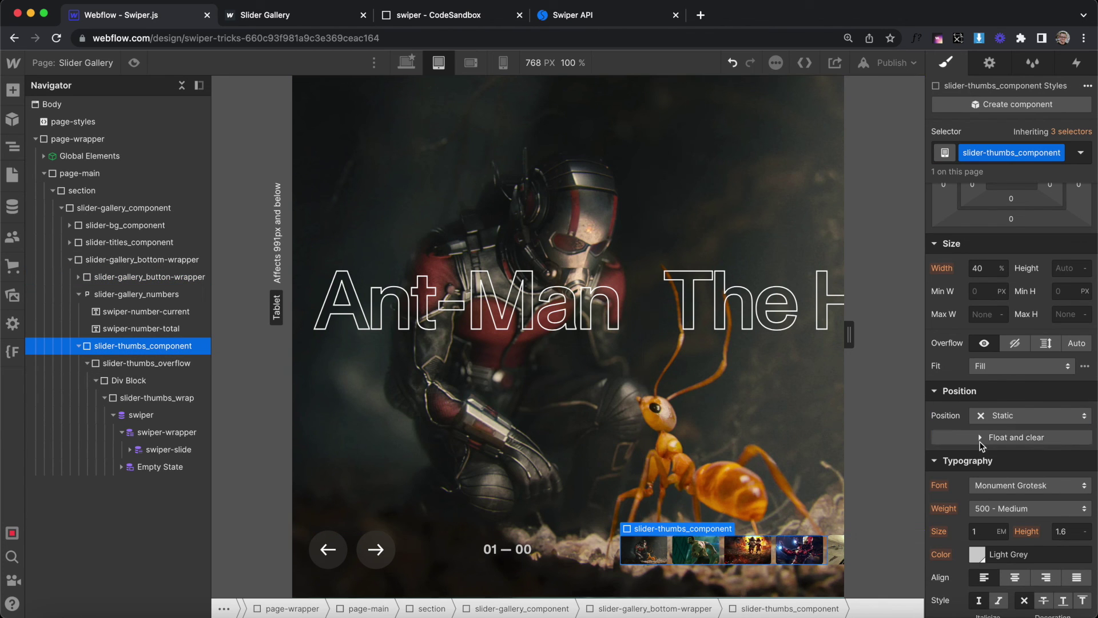
type("100")
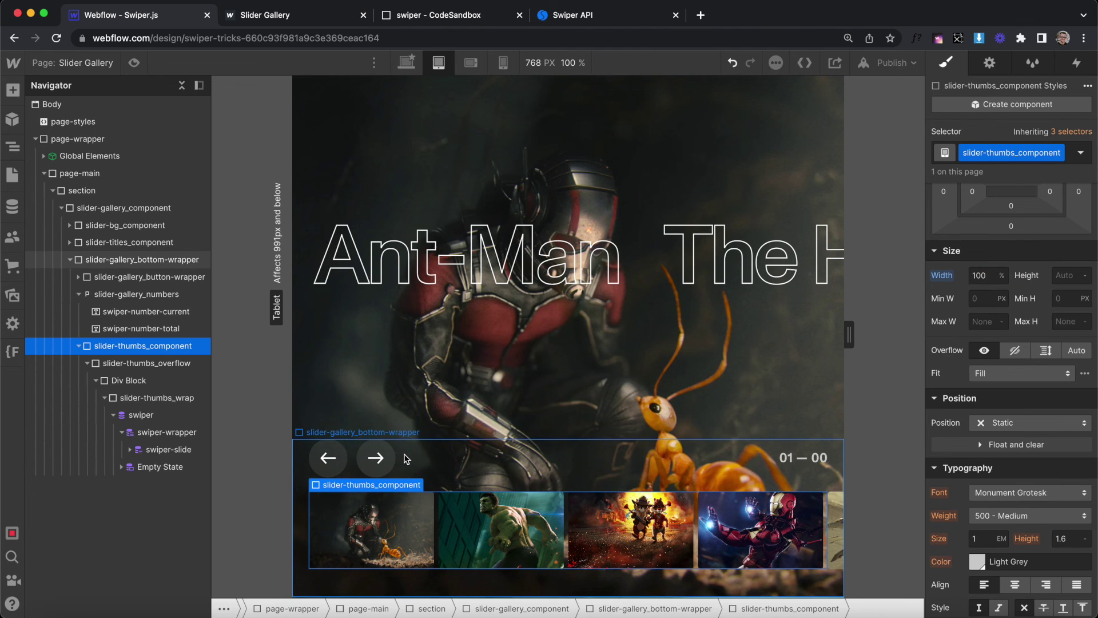
left_click(404, 457)
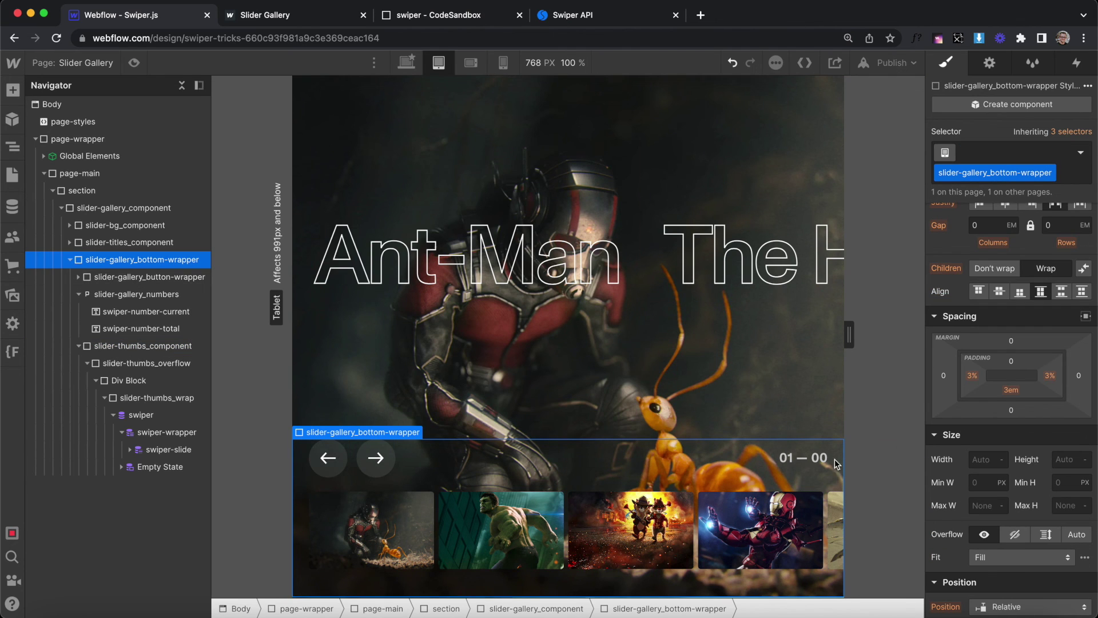
left_click(471, 62)
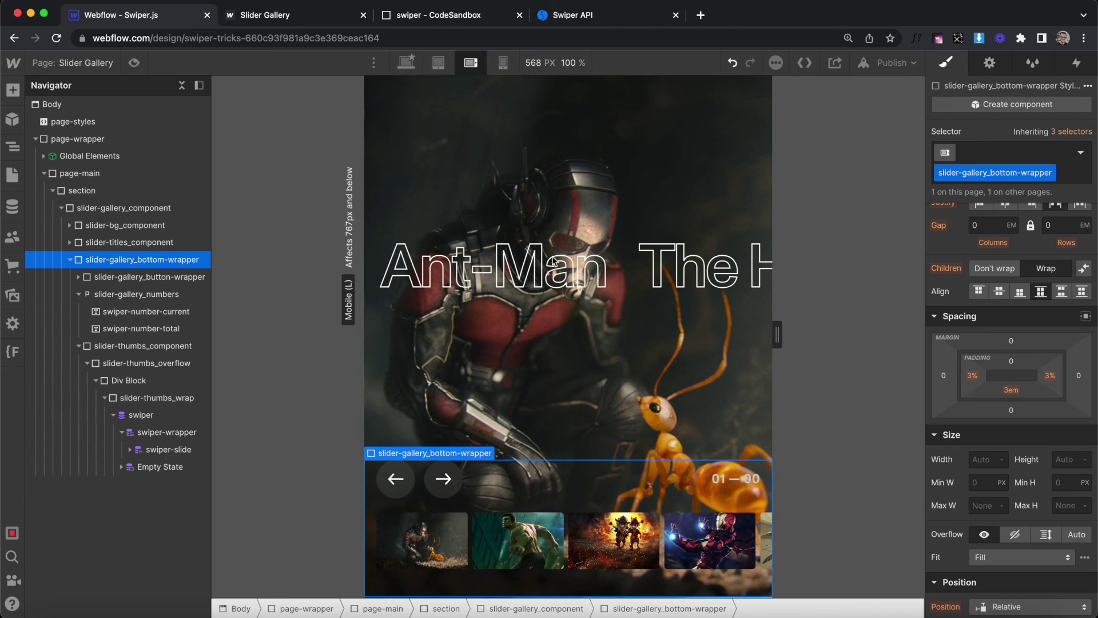
At Mobile Landscape, set slider-thumbs_wrap width to 100/3 (33.33%)
left_click(470, 532)
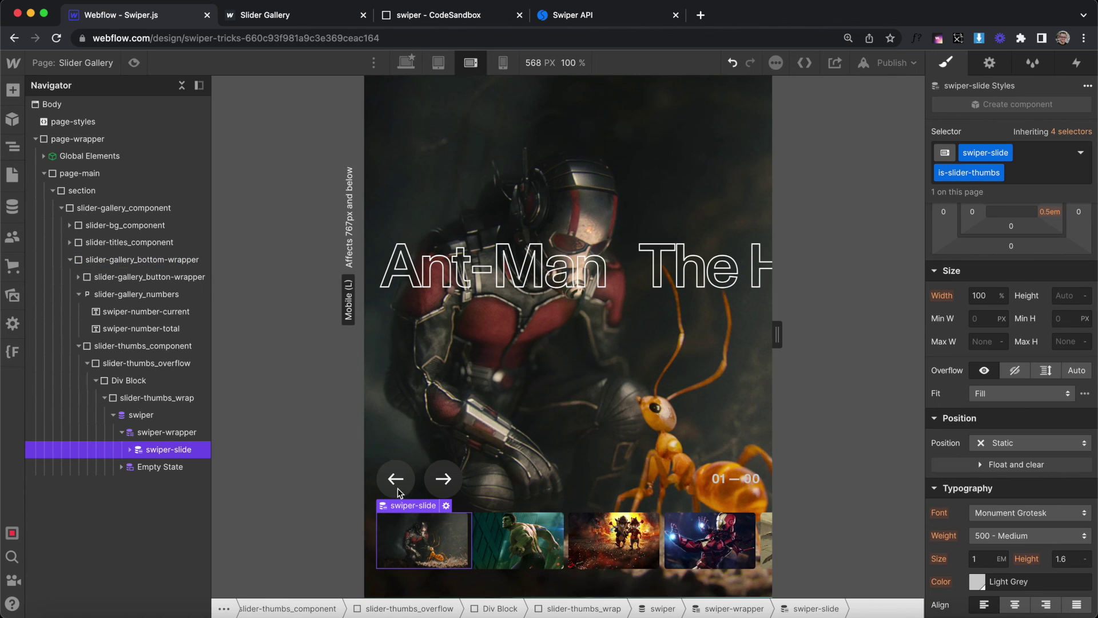
left_click(151, 416)
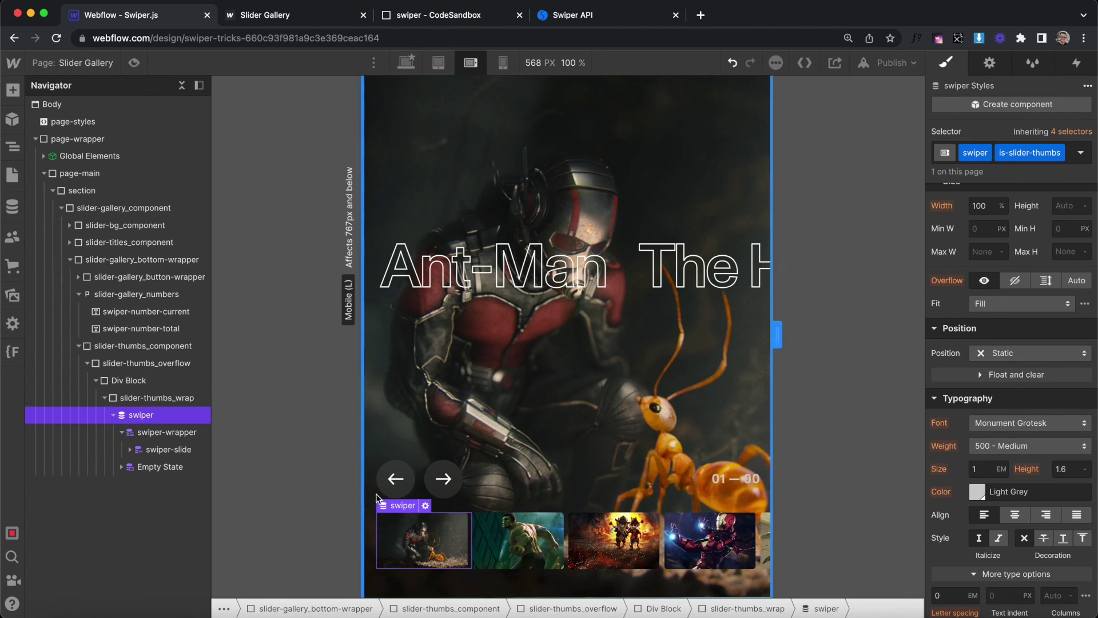
left_click(134, 401)
scroll(983, 278, "up", 3)
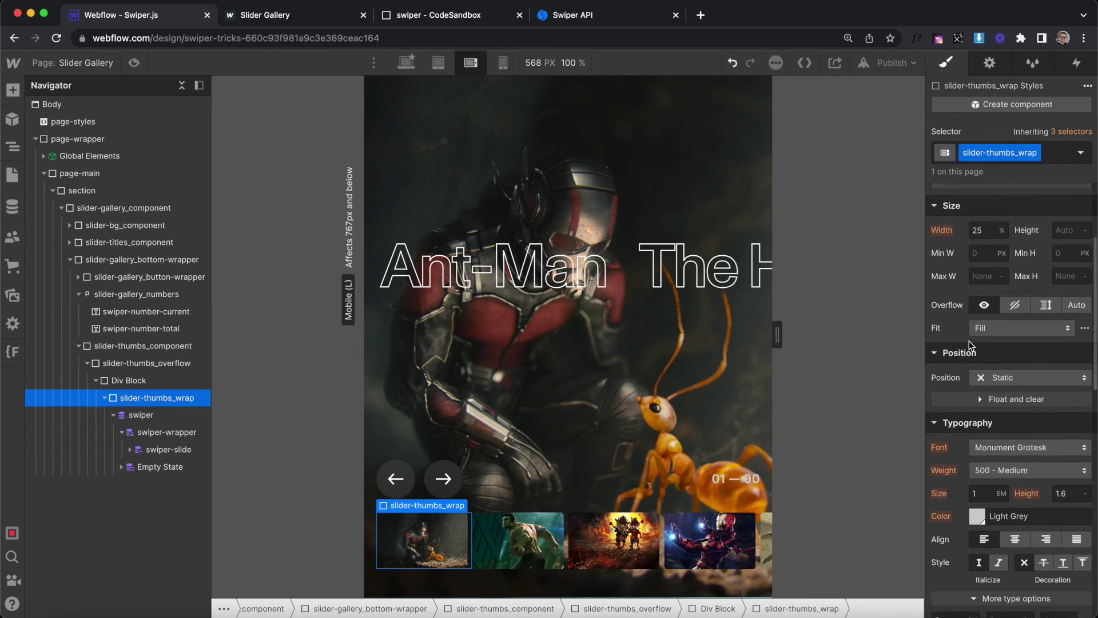
left_click(983, 291)
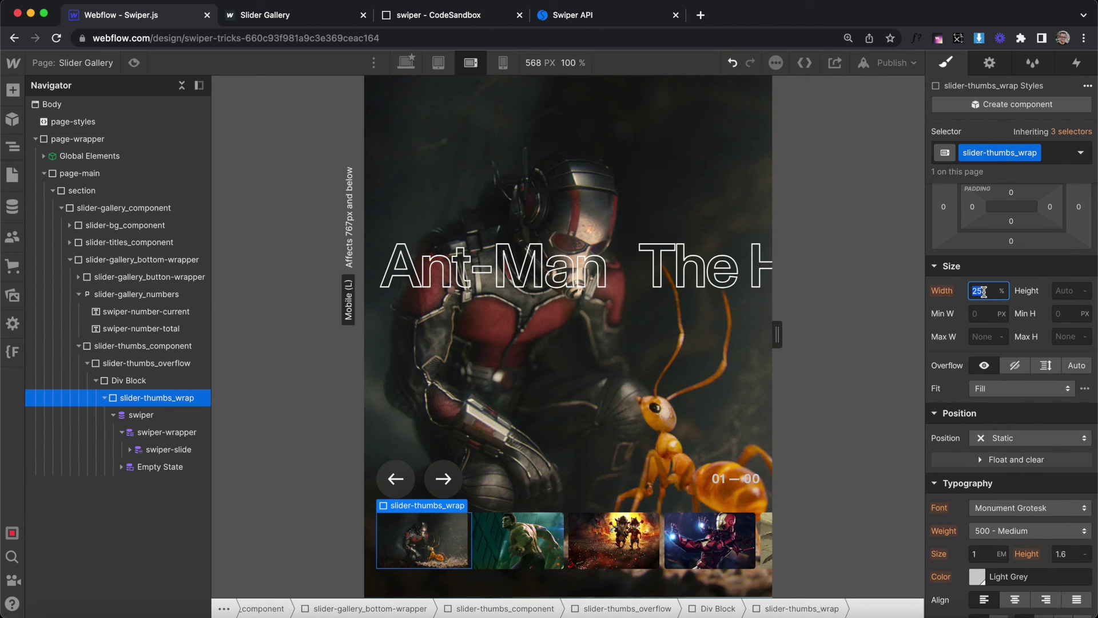
type("100/3")
key("Return")
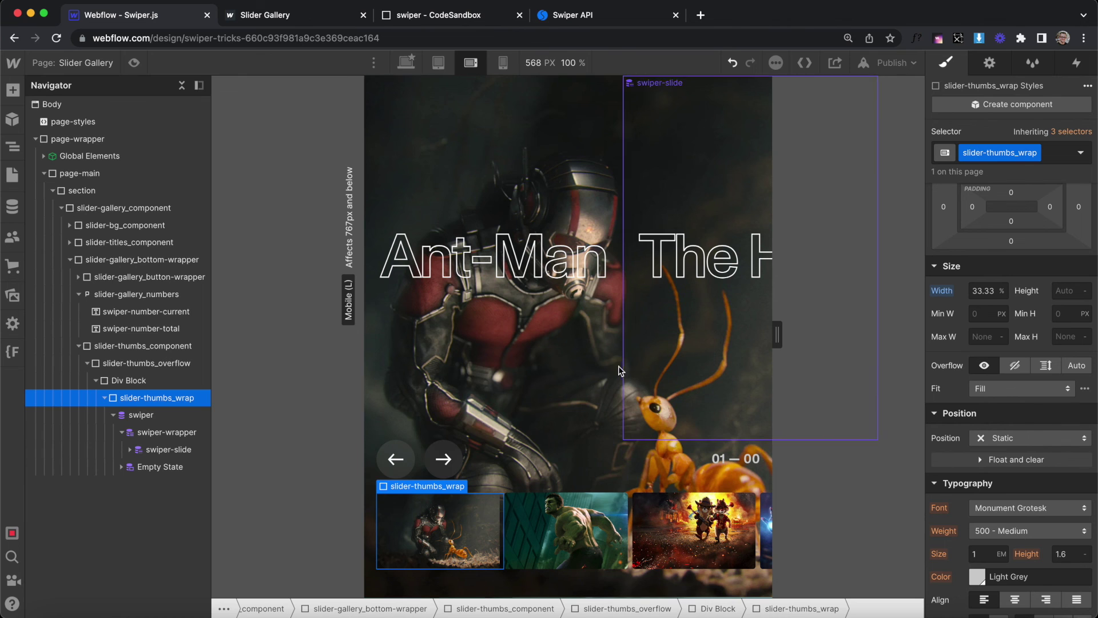
left_click(502, 62)
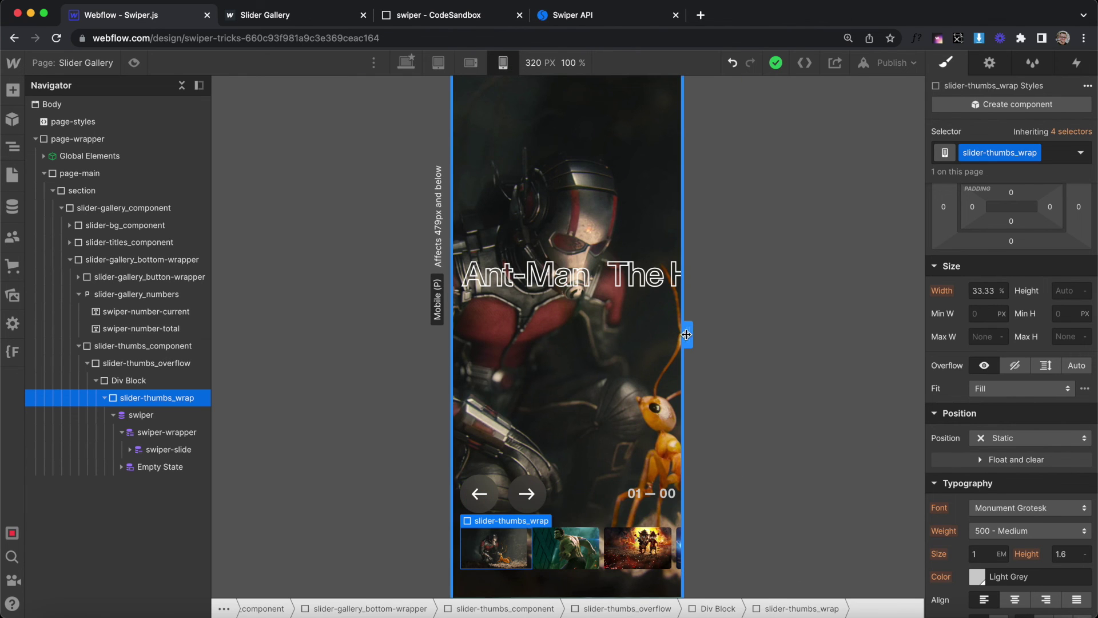